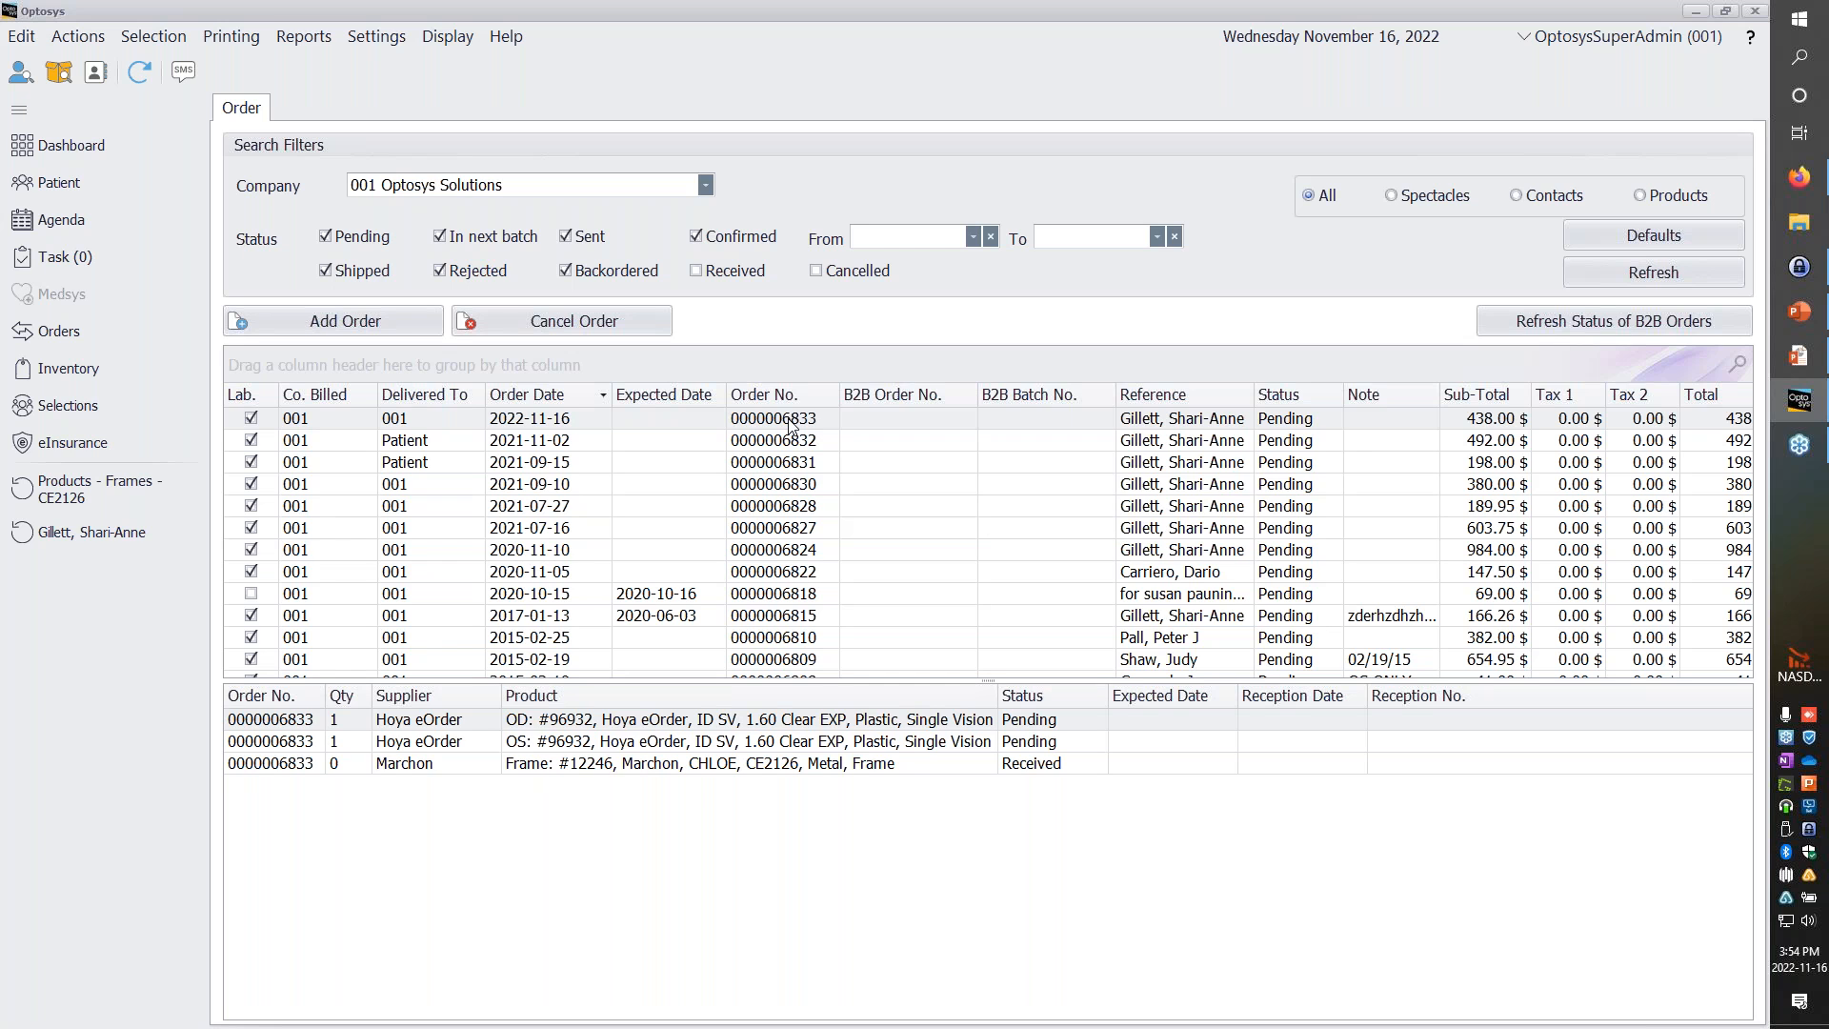
Filter the order list by order number to show only the latest 2022-11-16 order.
{"action": "left_click", "coordinate": [834, 390]}
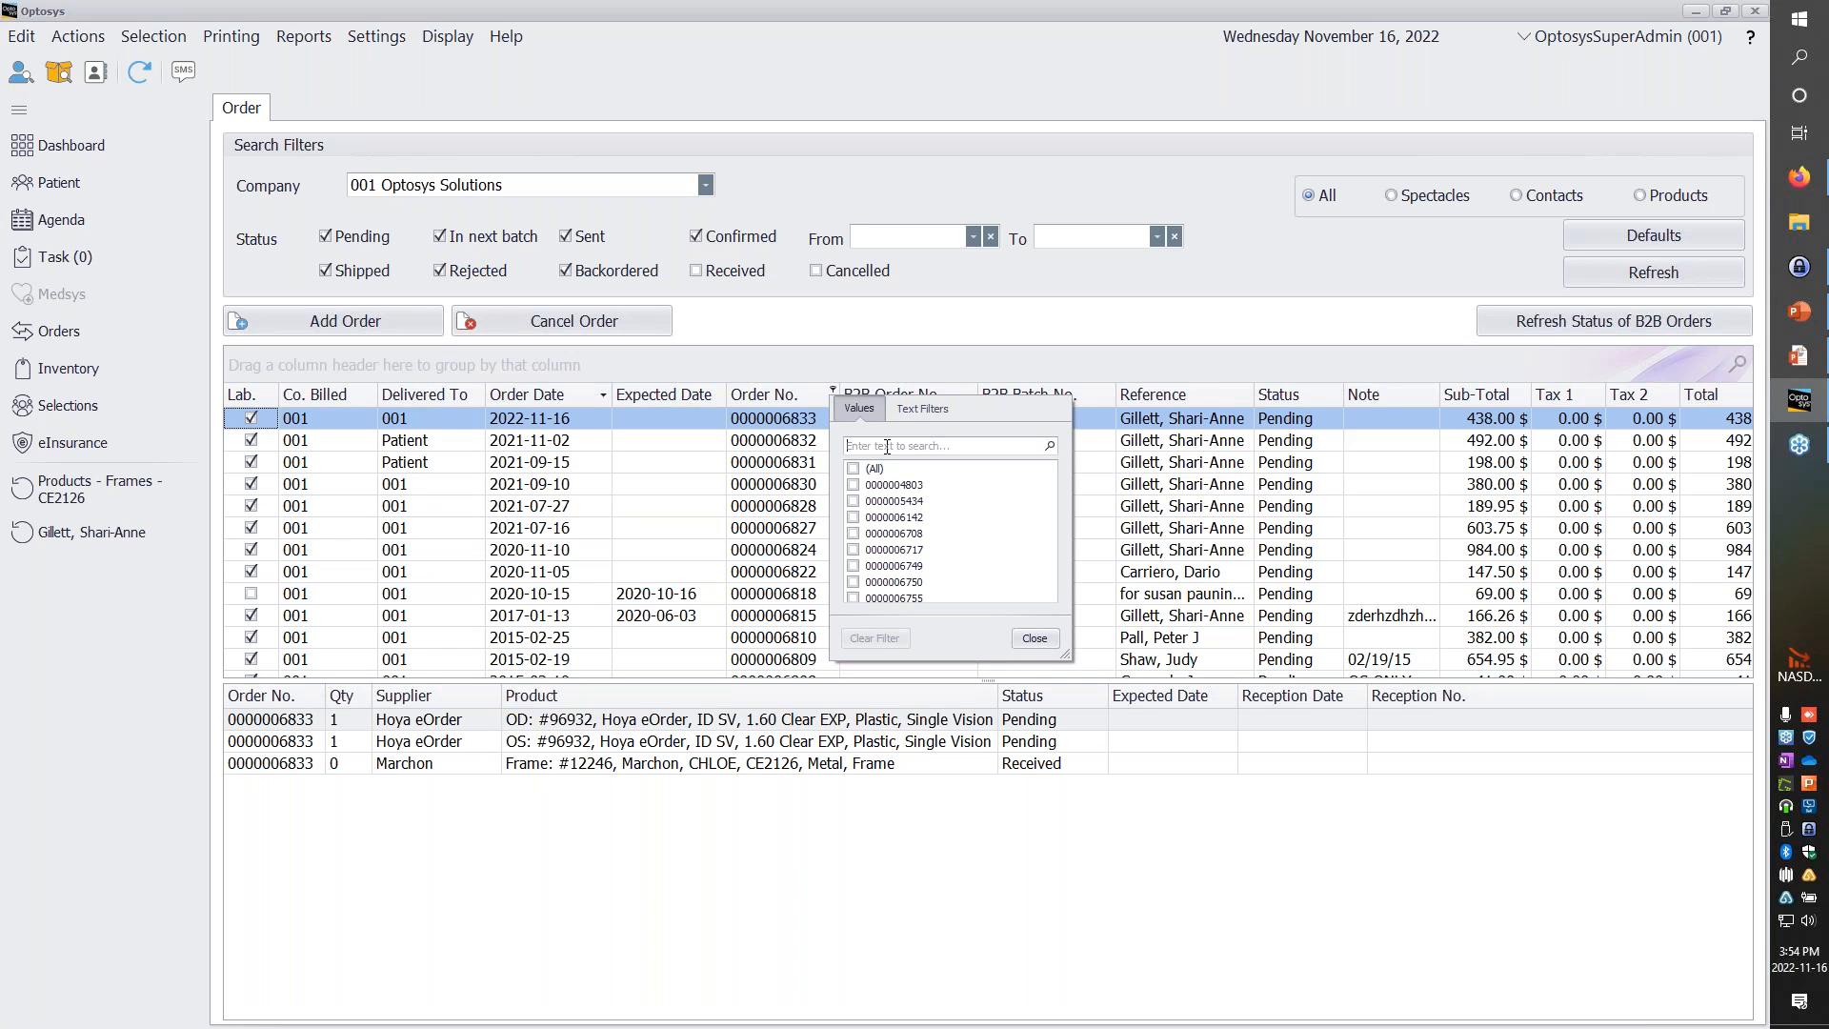
{"action": "type", "text": "6833"}
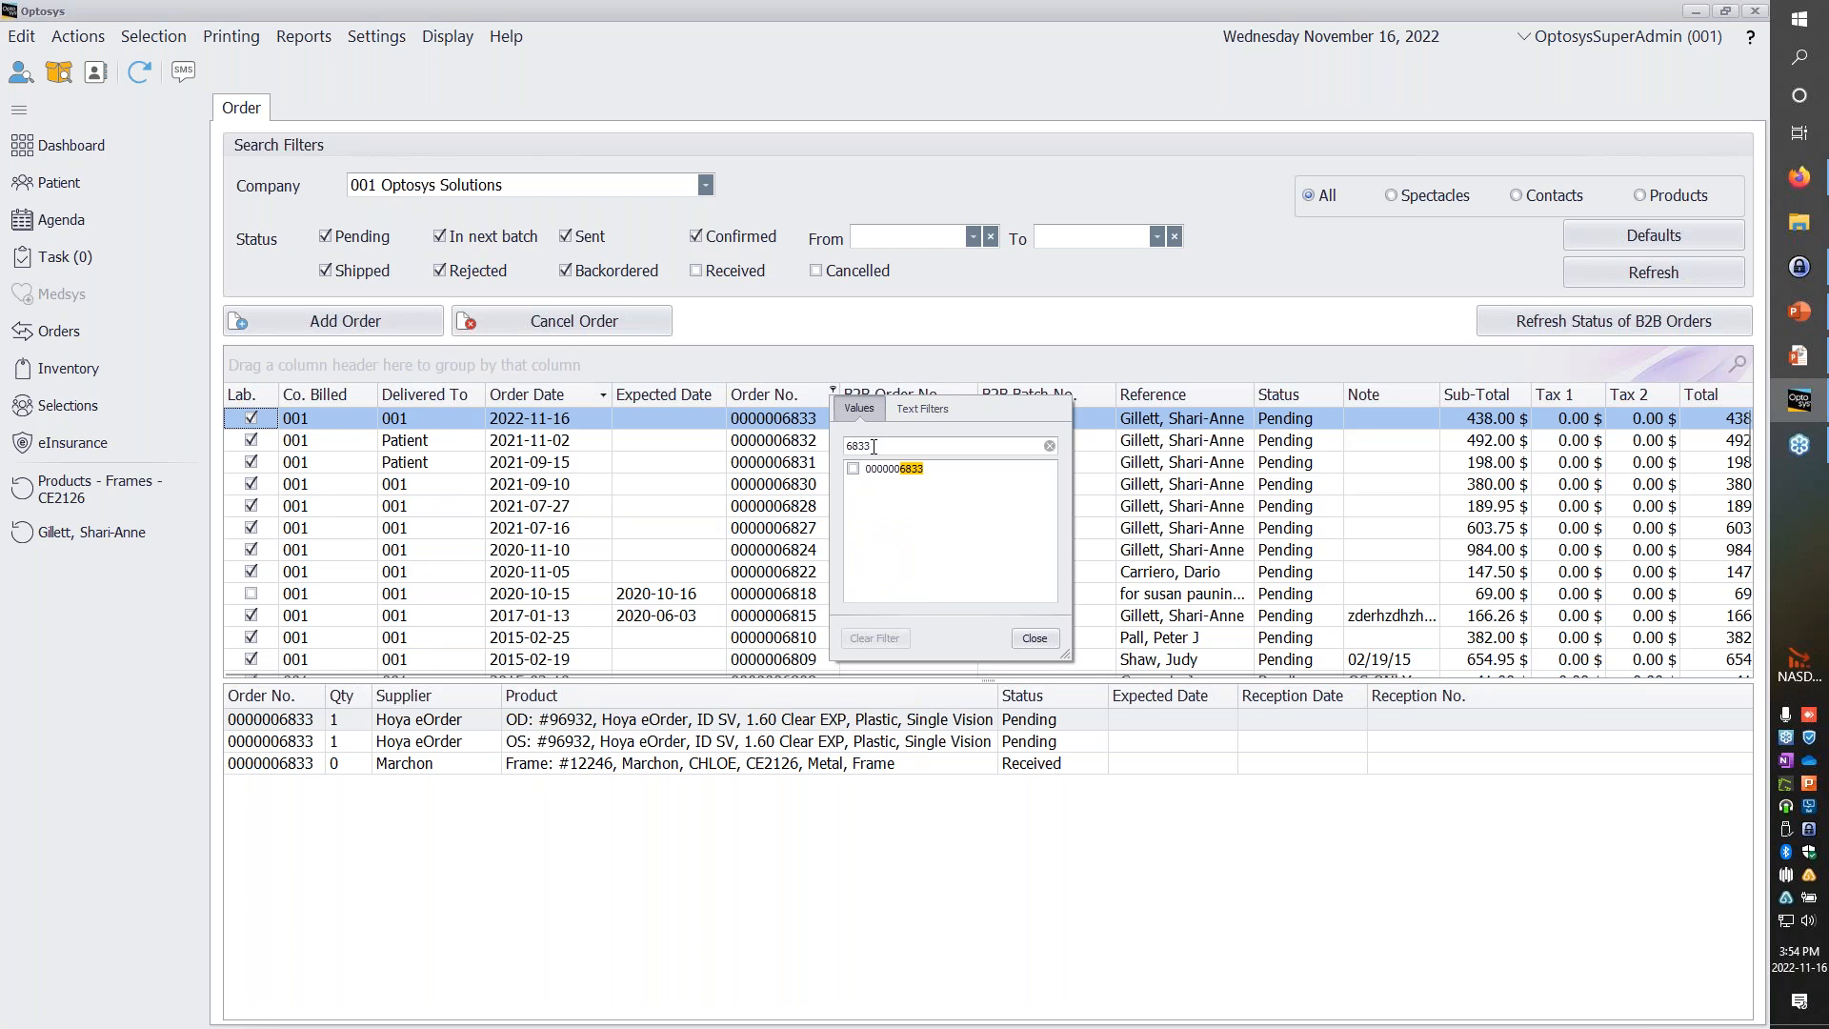
{"action": "left_click", "coordinate": [854, 470]}
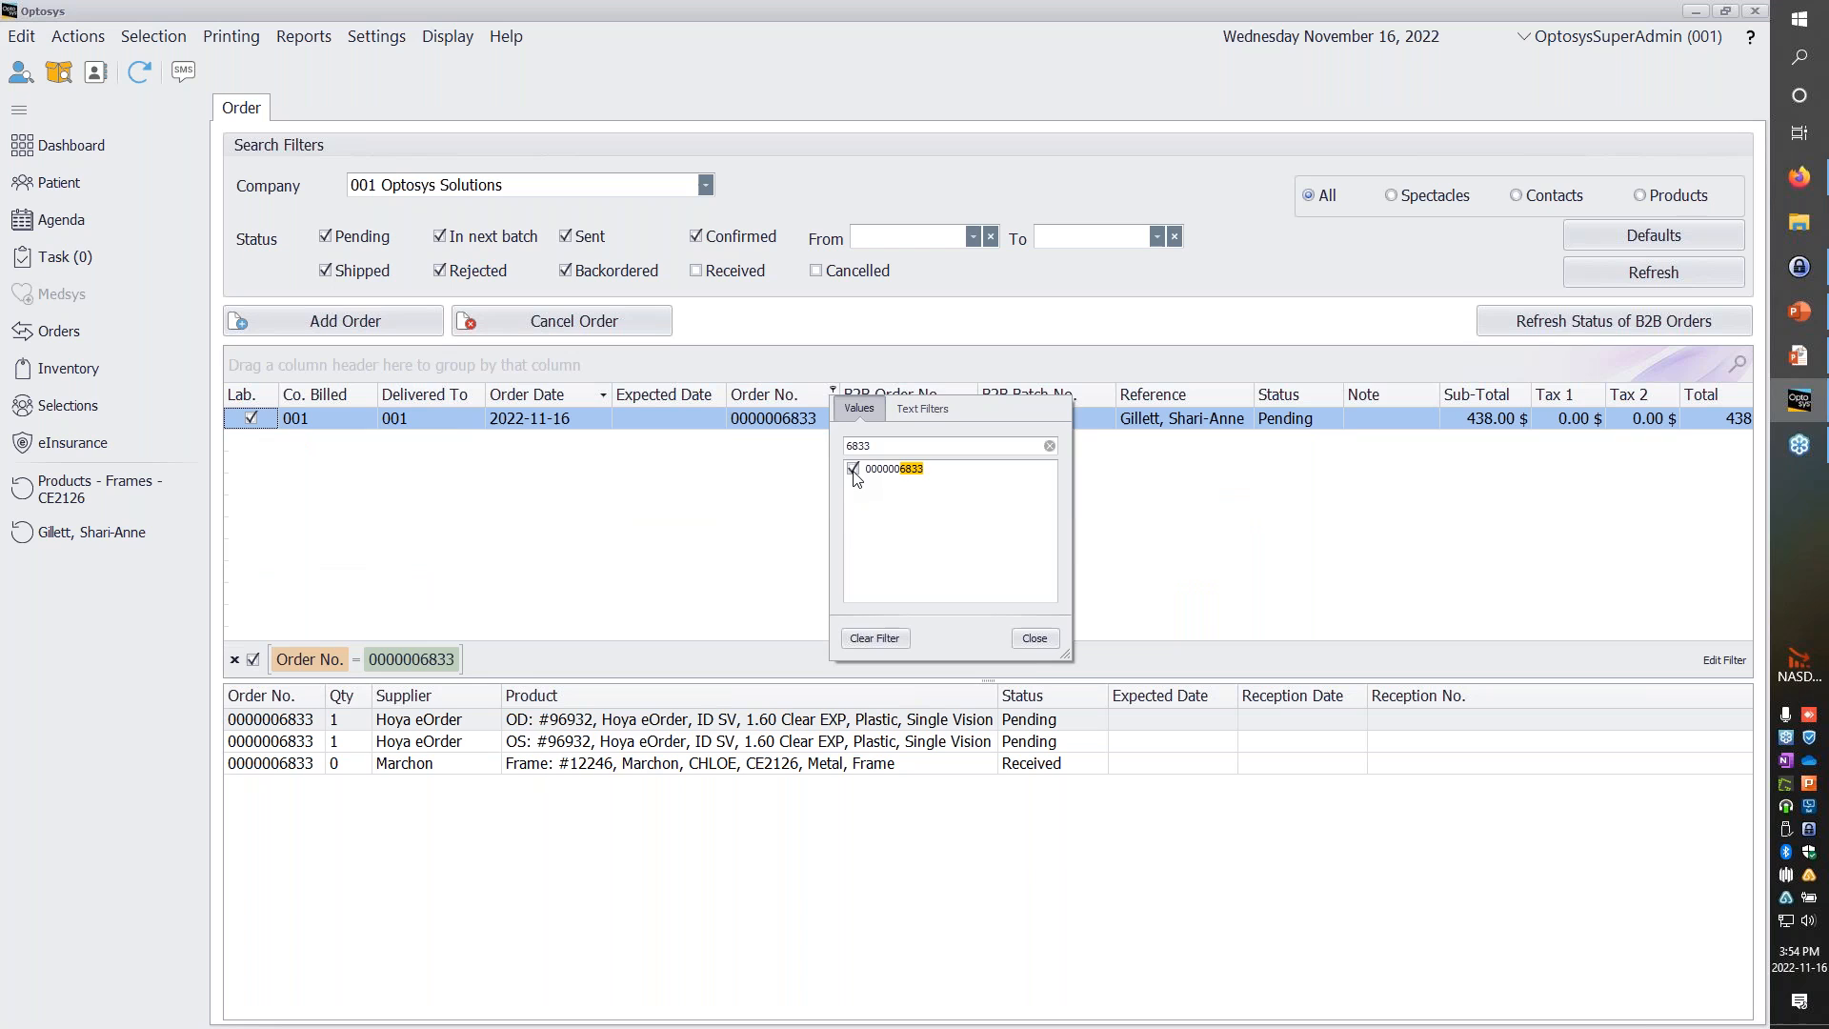
{"action": "left_click", "coordinate": [1032, 638]}
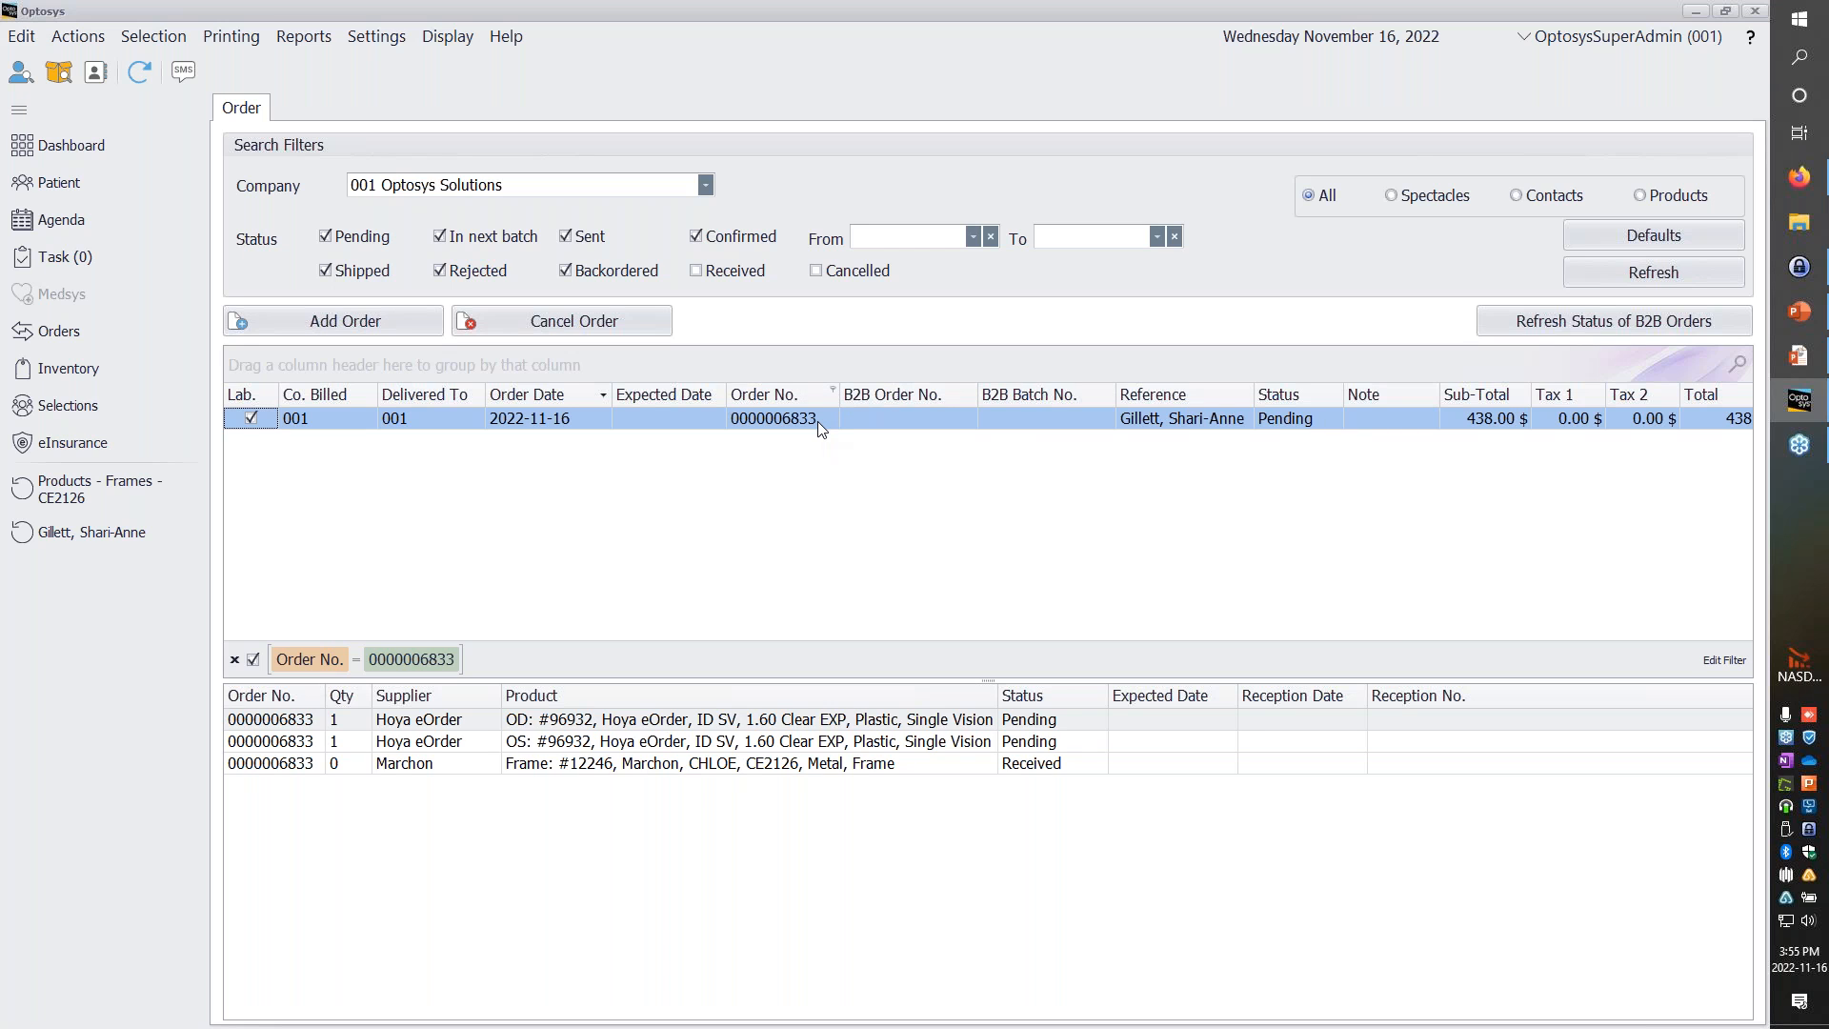
Remove the order number filter from the order list.
{"action": "left_click", "coordinate": [834, 390]}
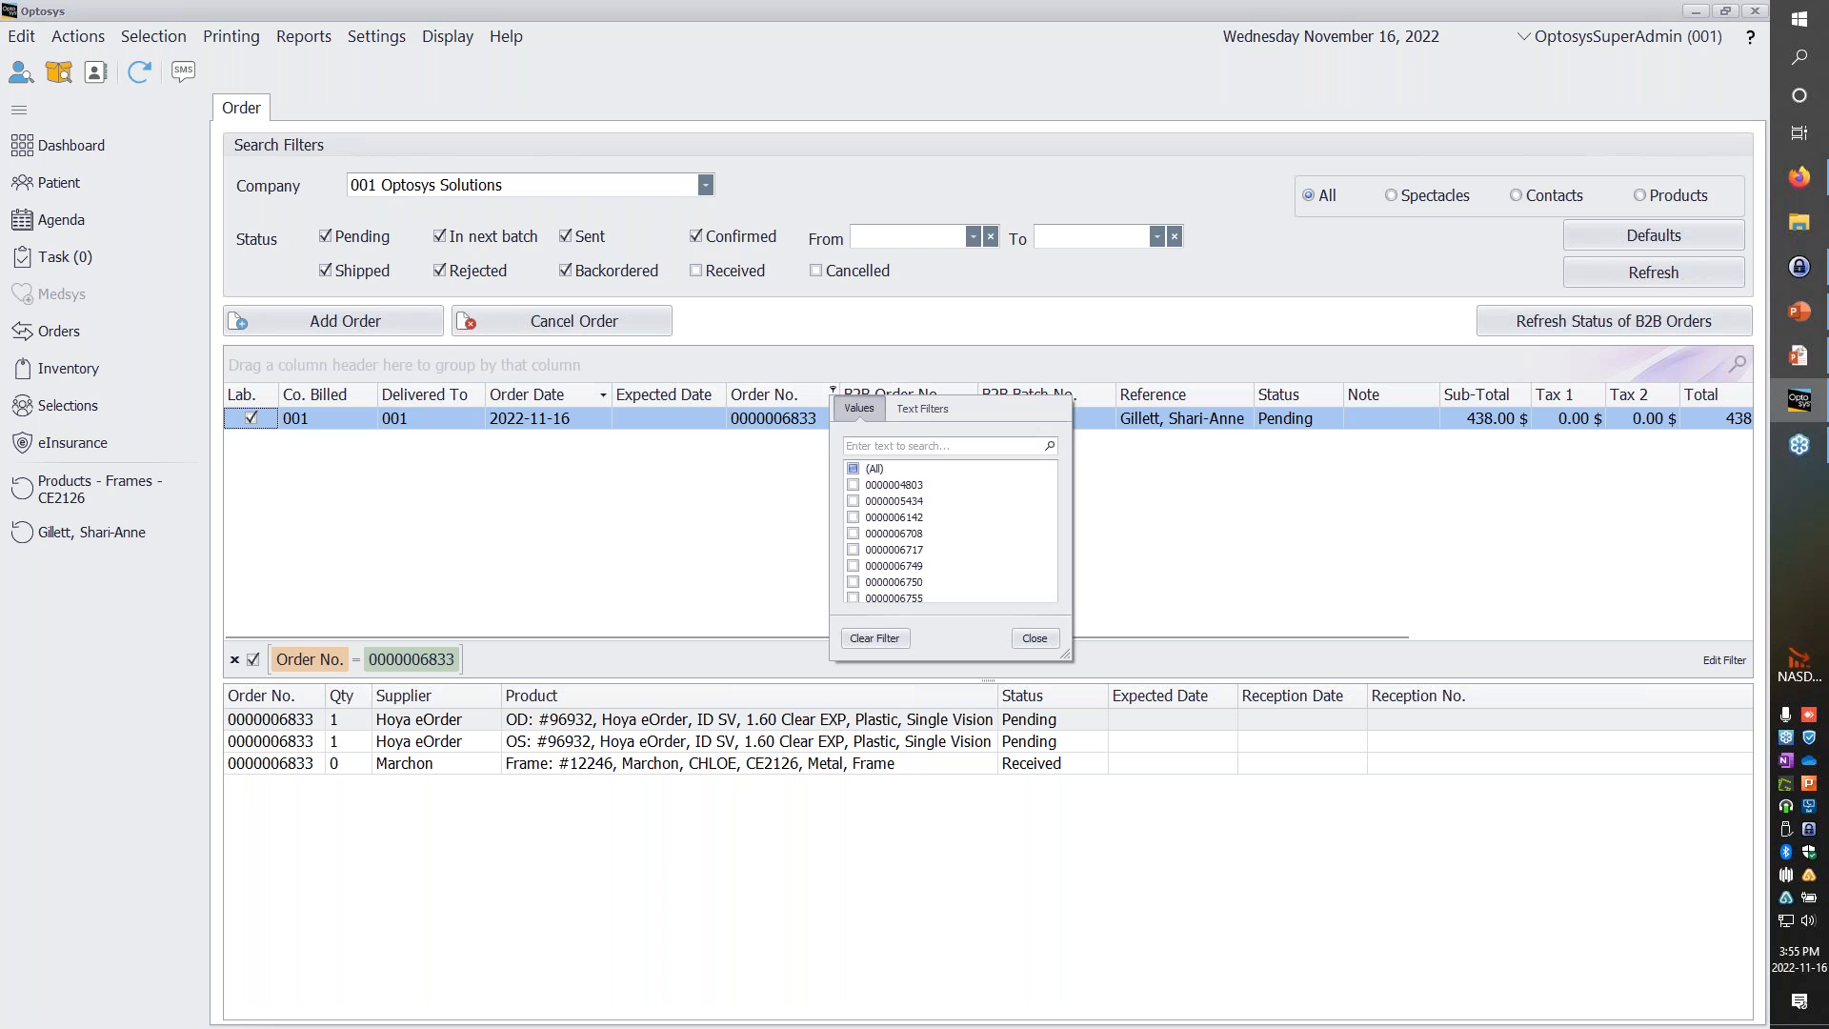
{"action": "left_click", "coordinate": [854, 468]}
{"action": "left_click", "coordinate": [1032, 640]}
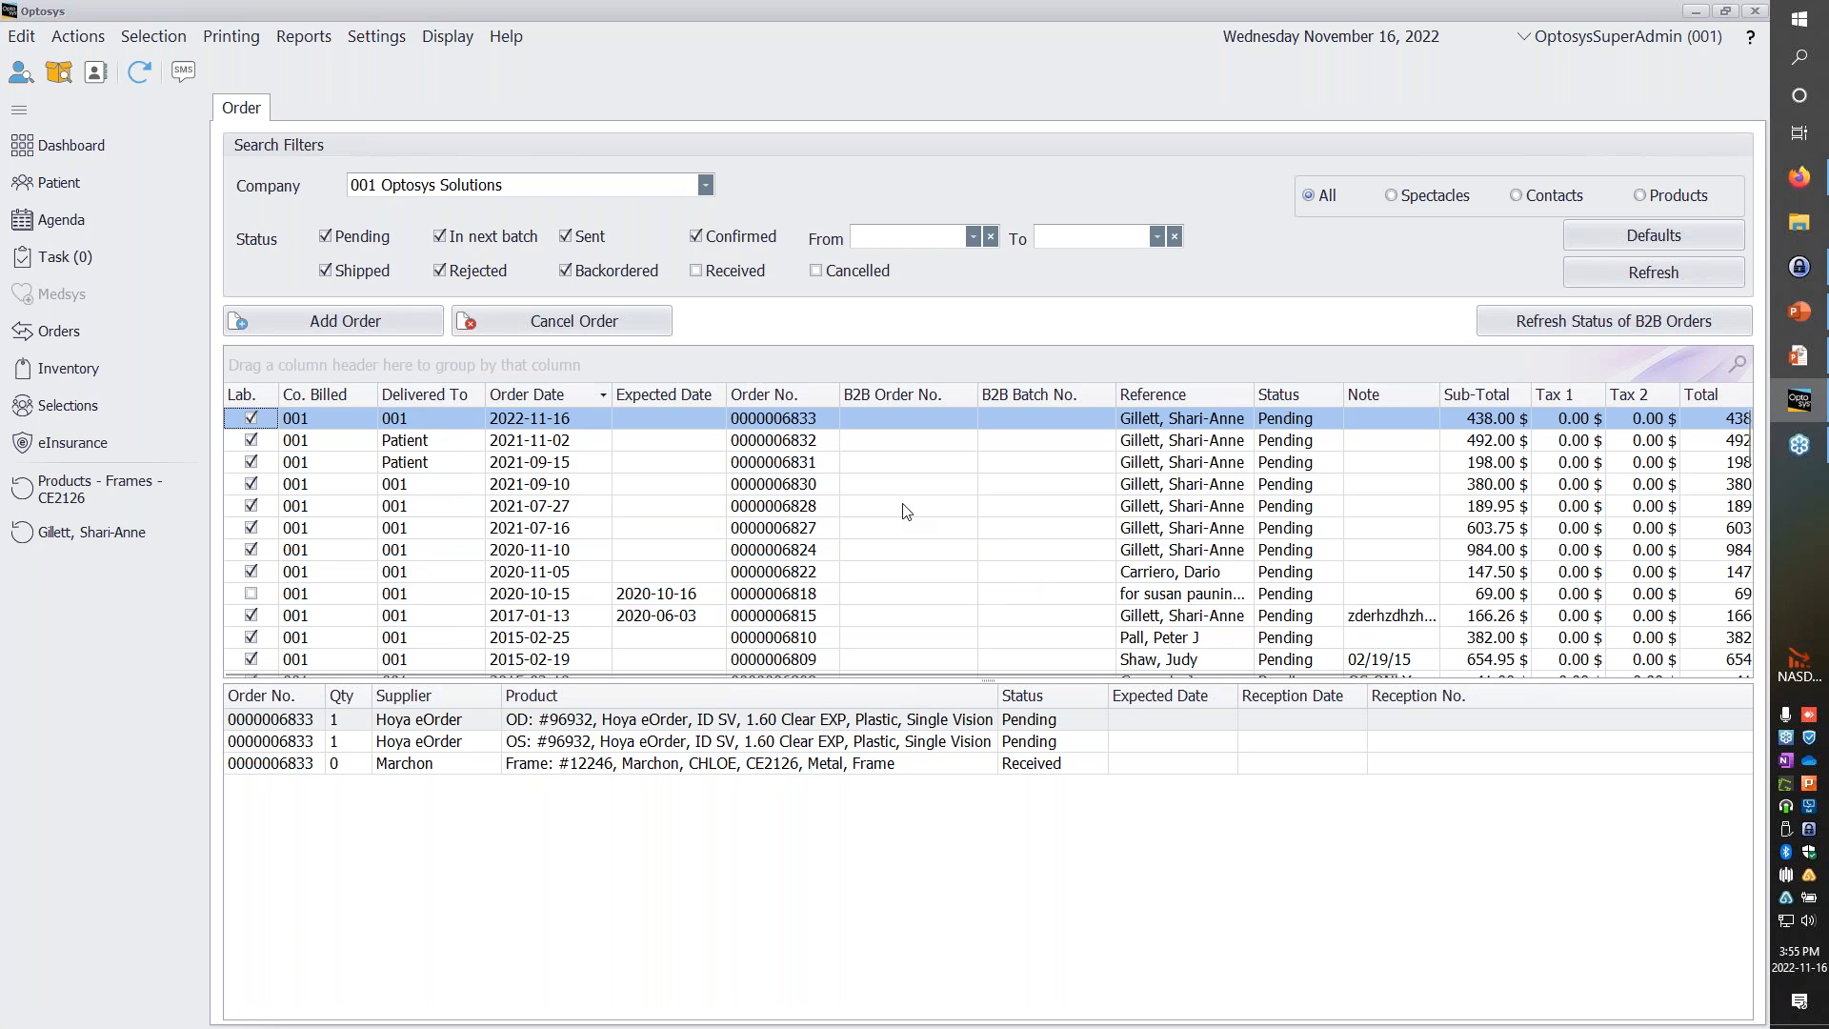
Receive both Hoya eOrder lenses of the 2022-11-16 order under invoice number 123456 and save the reception.
{"action": "right_click", "coordinate": [936, 416]}
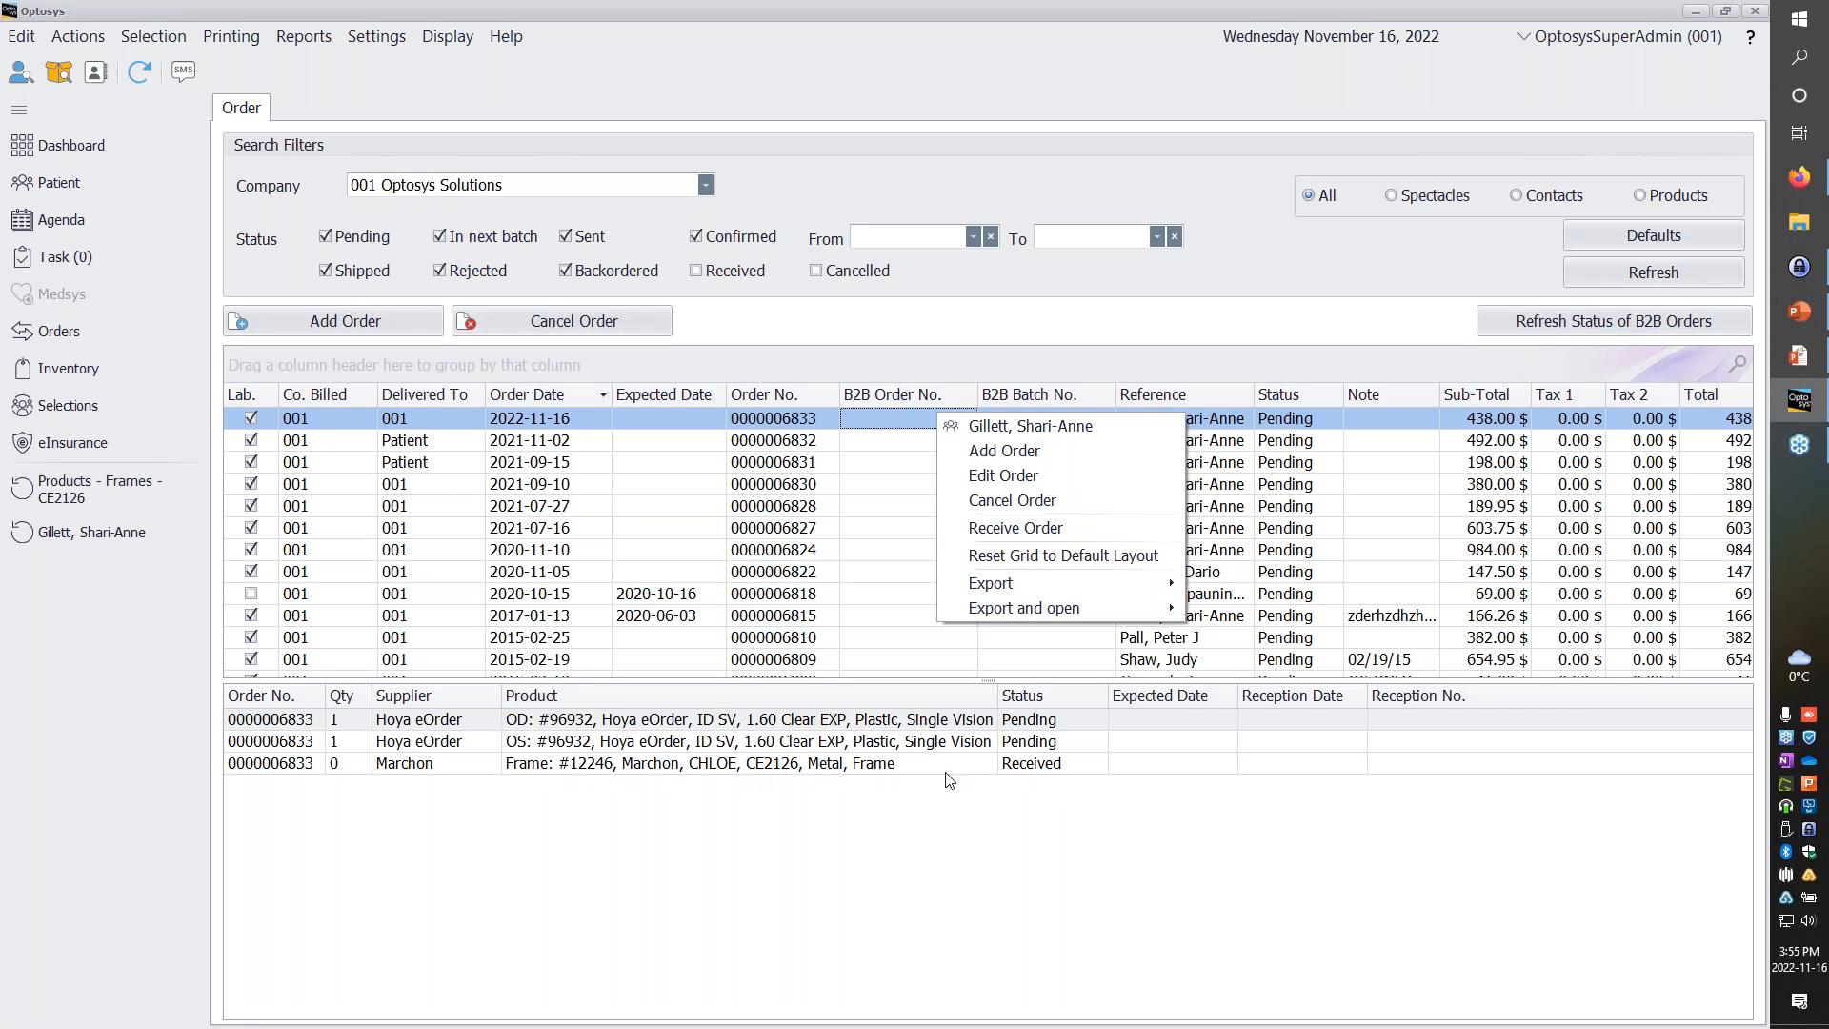
{"action": "left_click", "coordinate": [1040, 528]}
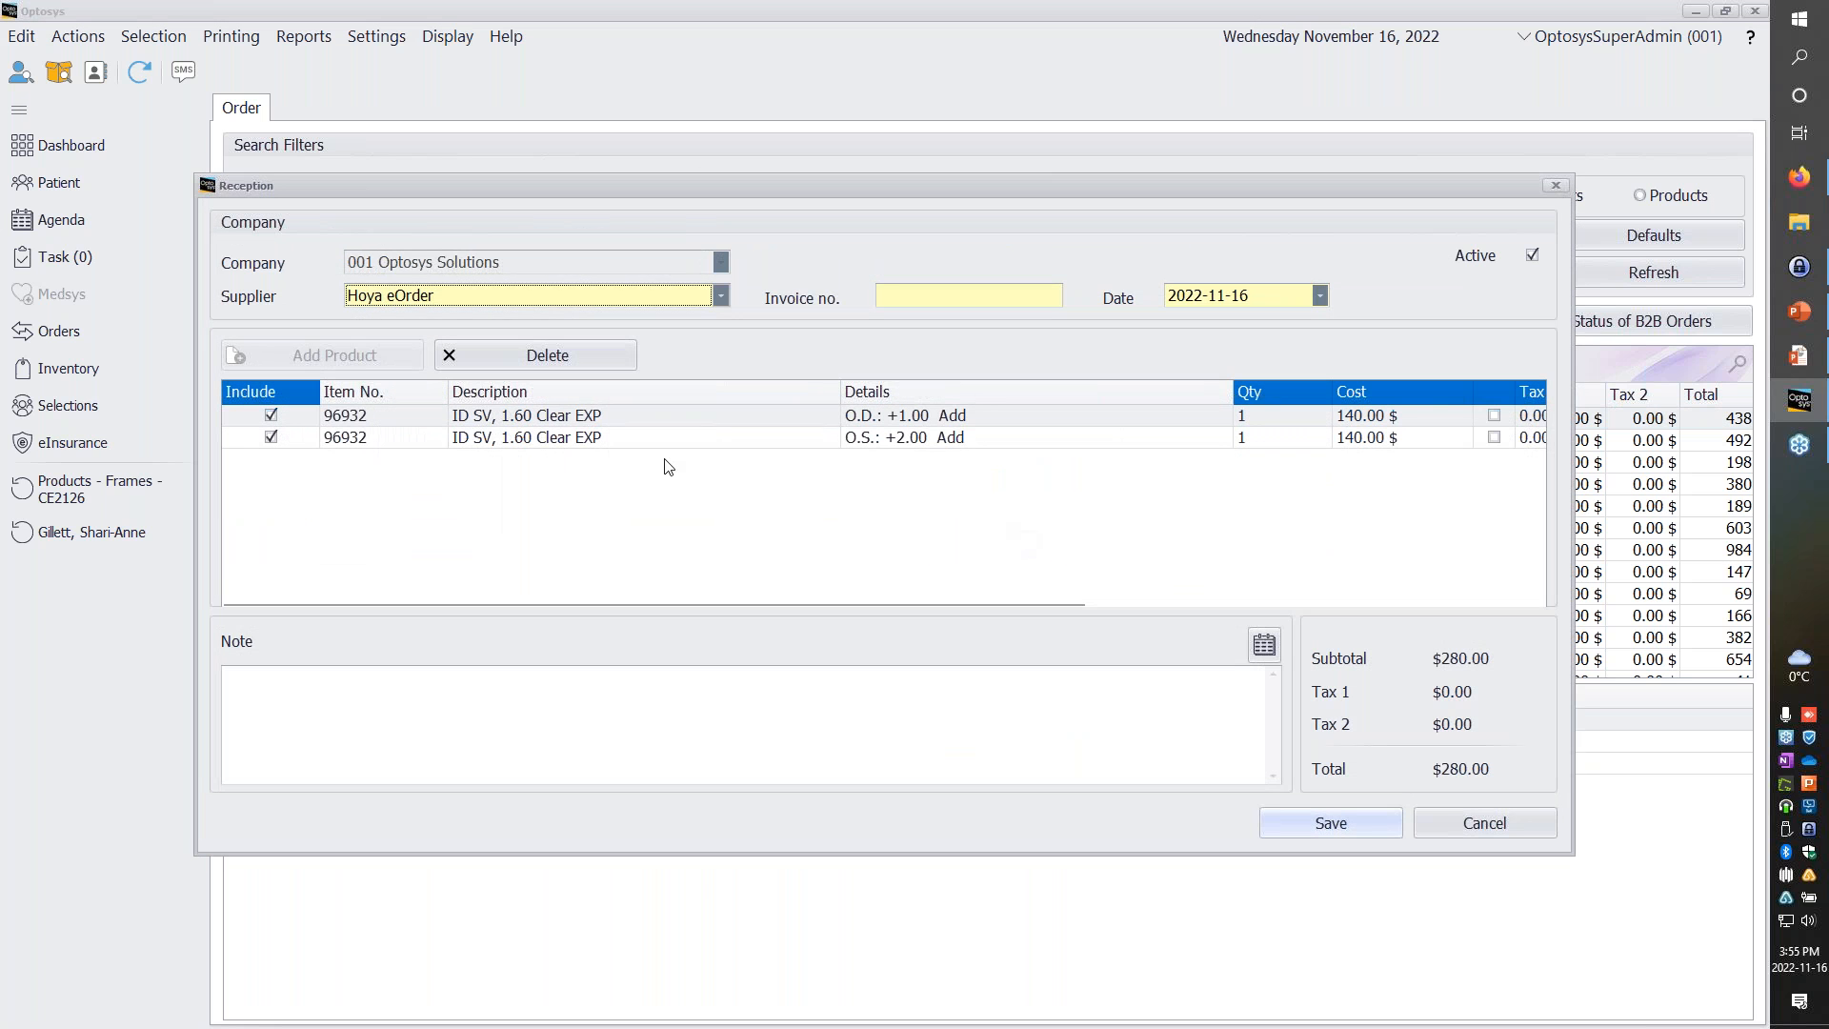
{"action": "left_click", "coordinate": [981, 297]}
{"action": "type", "text": "123456"}
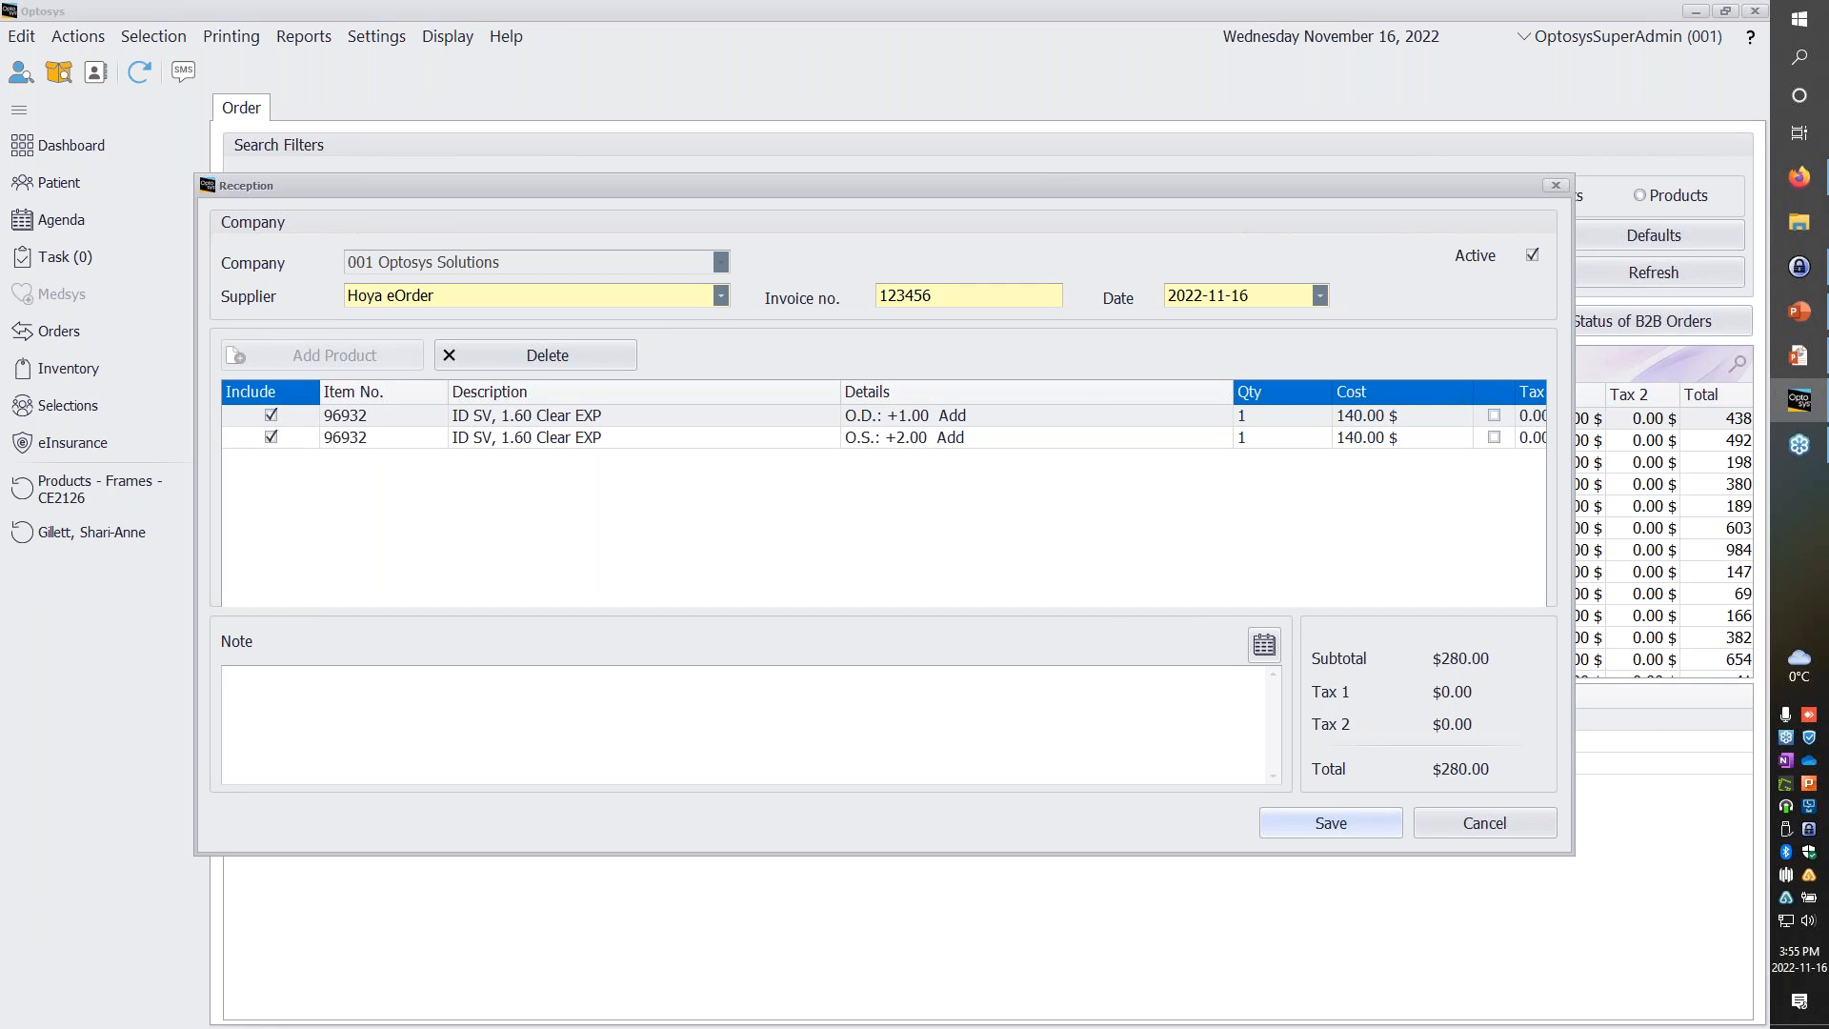
{"action": "left_click", "coordinate": [1294, 825]}
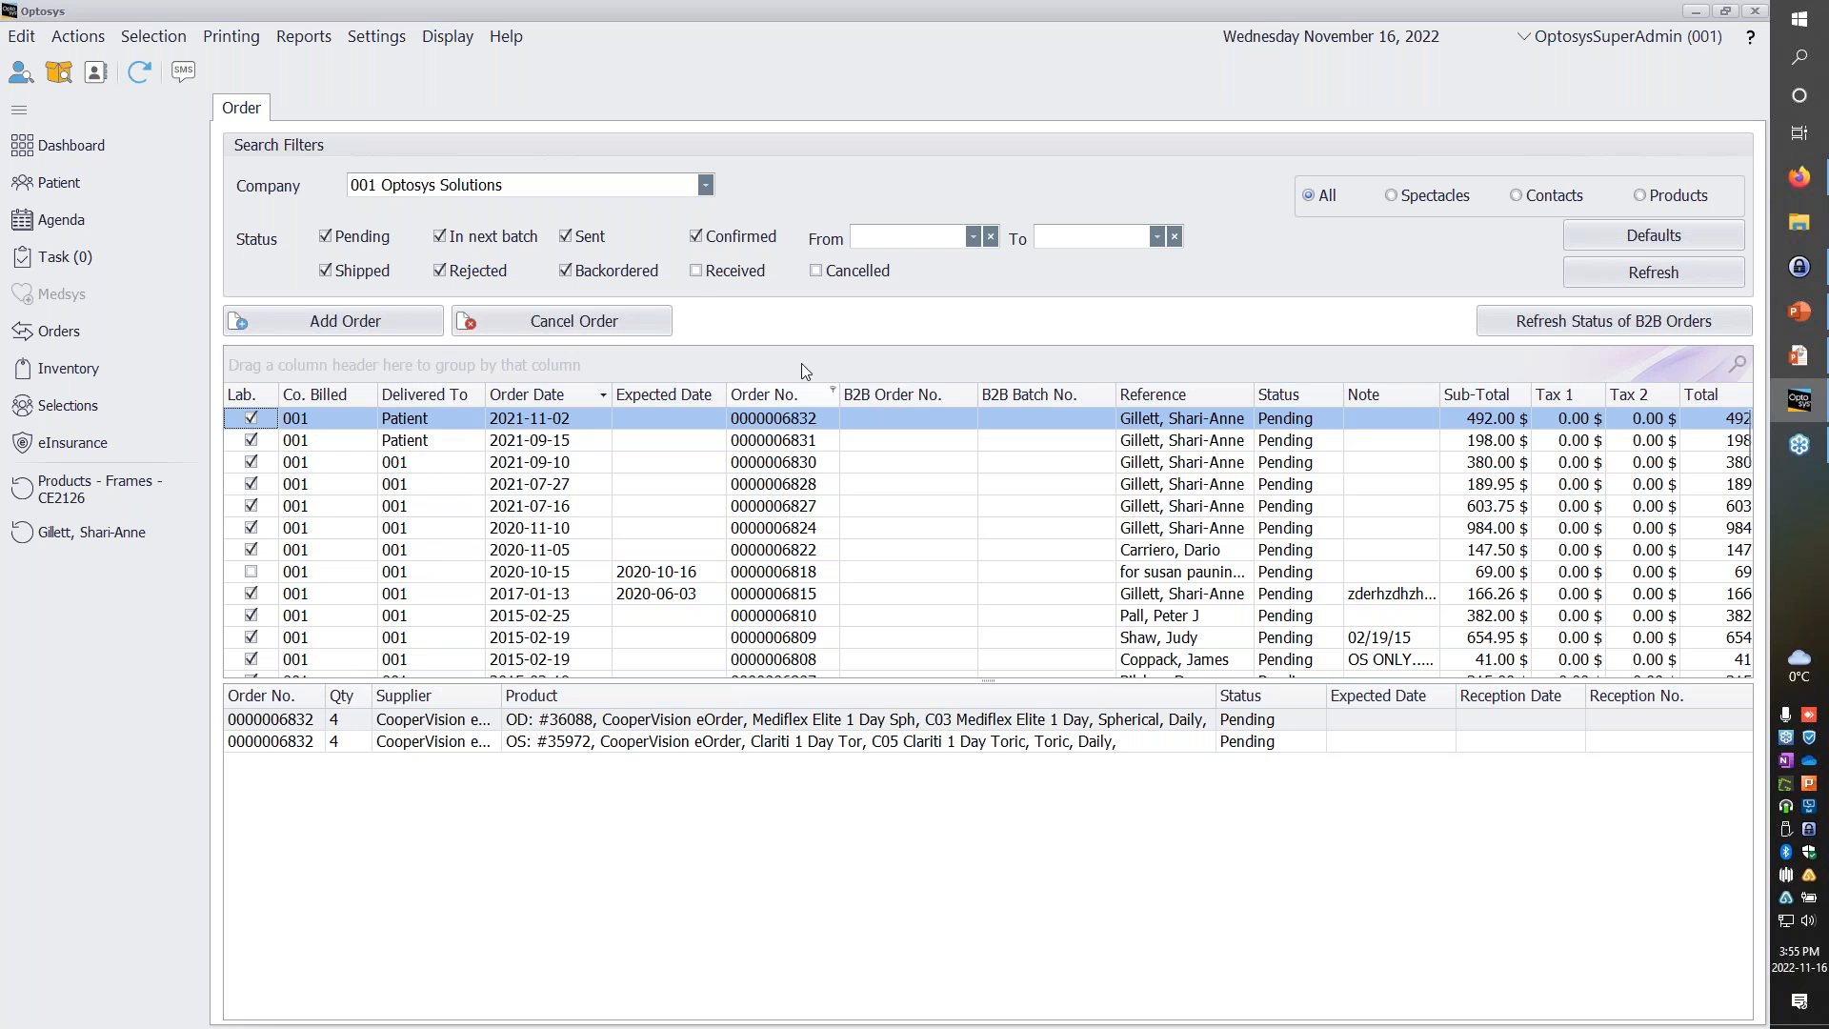
Include received orders in the order list and view the product lines of the 2022-11-16 order.
{"action": "left_click", "coordinate": [697, 270]}
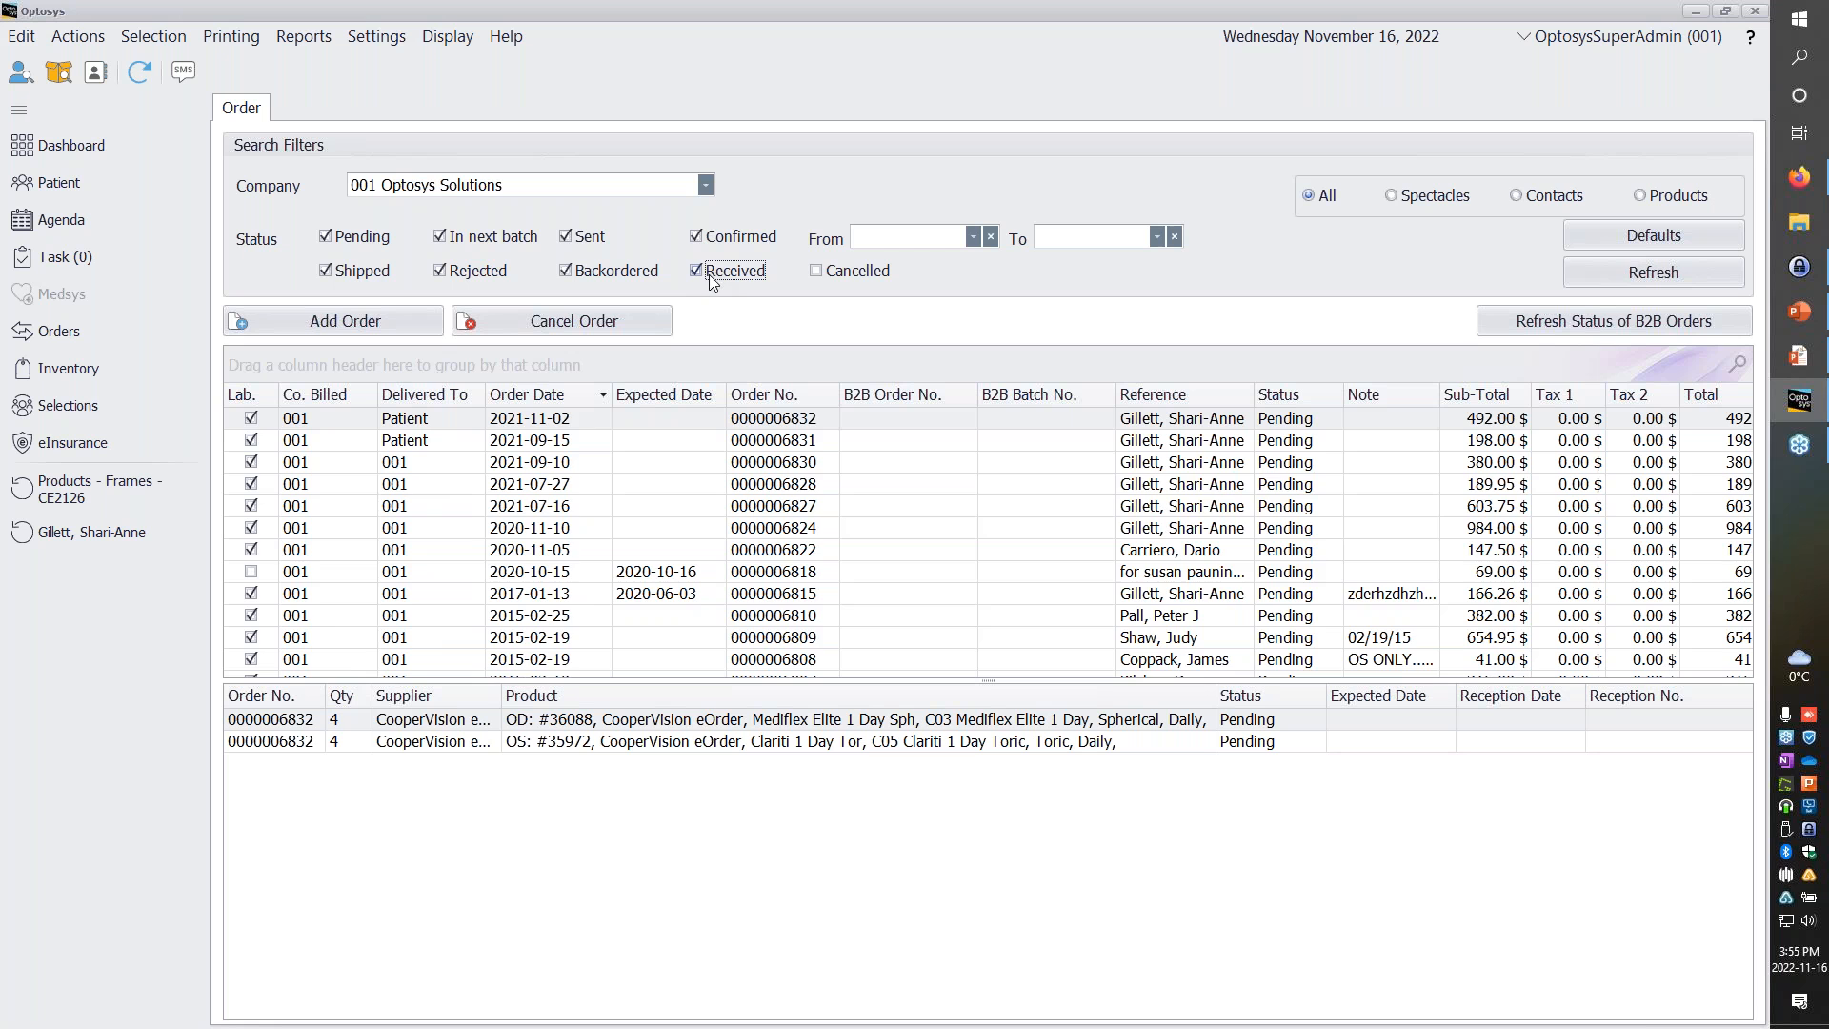
{"action": "left_click", "coordinate": [1601, 276]}
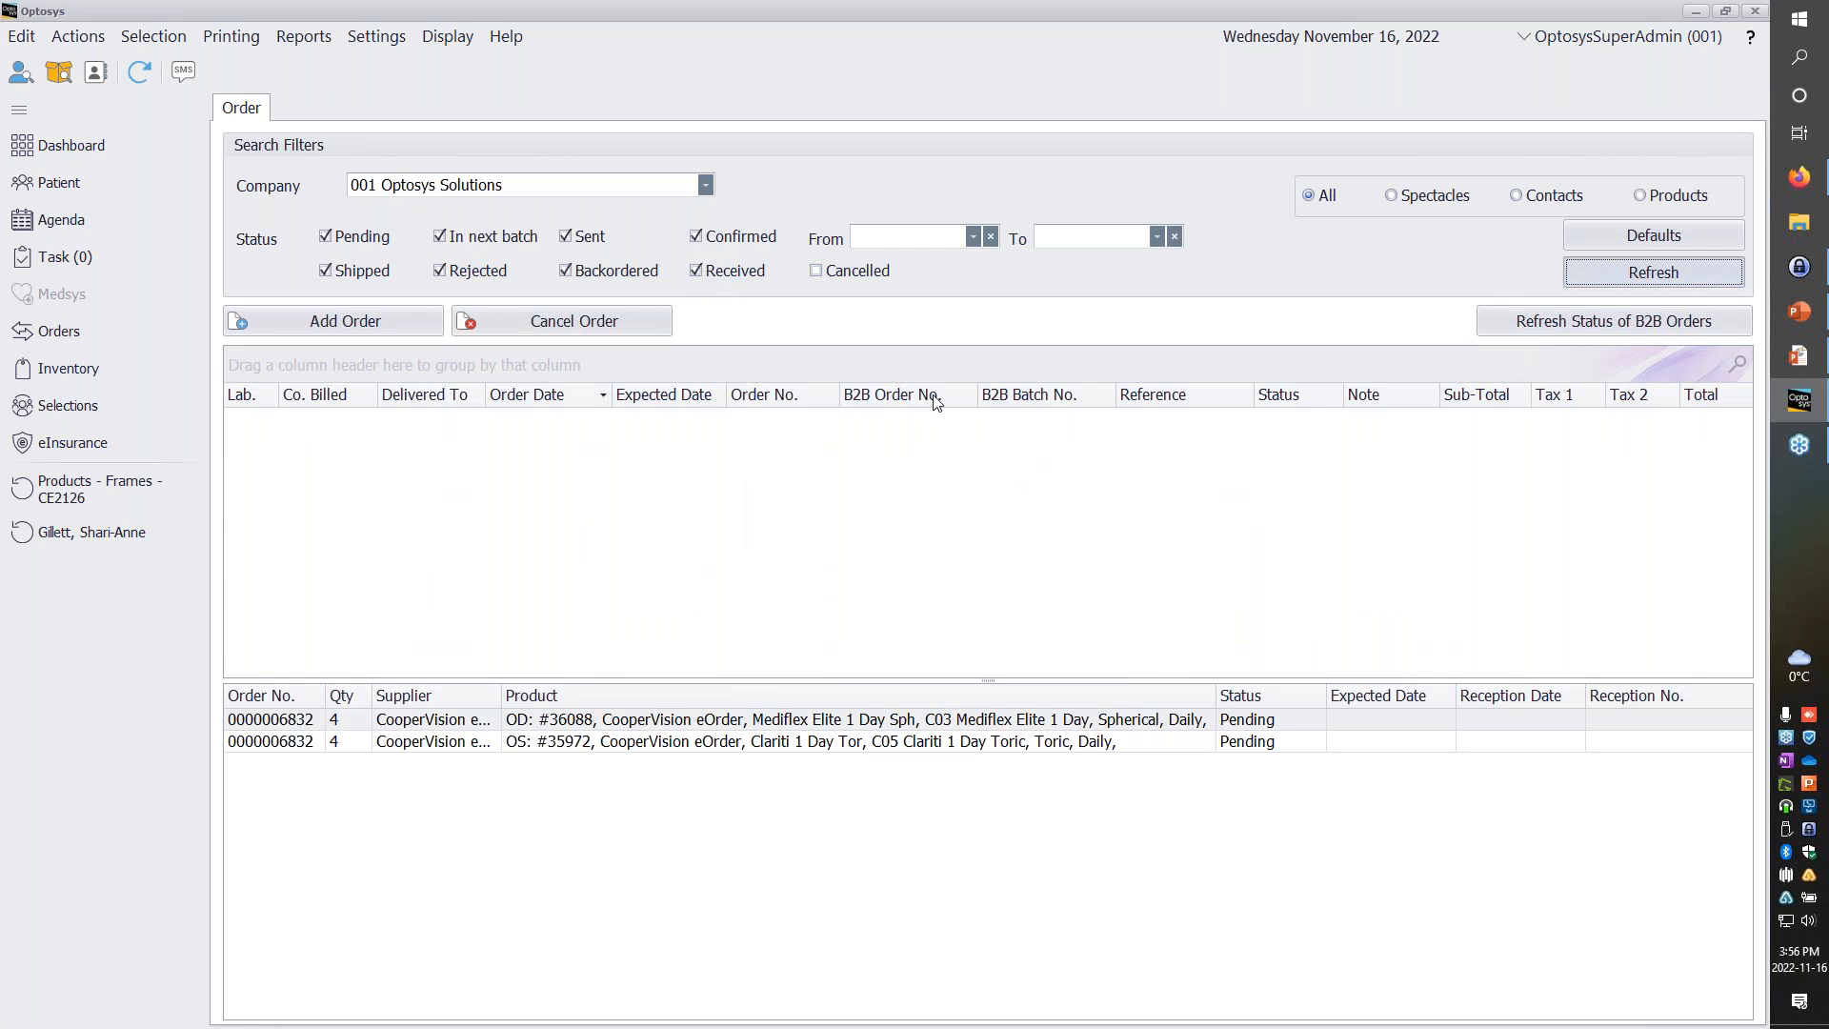
{"action": "left_click", "coordinate": [871, 421]}
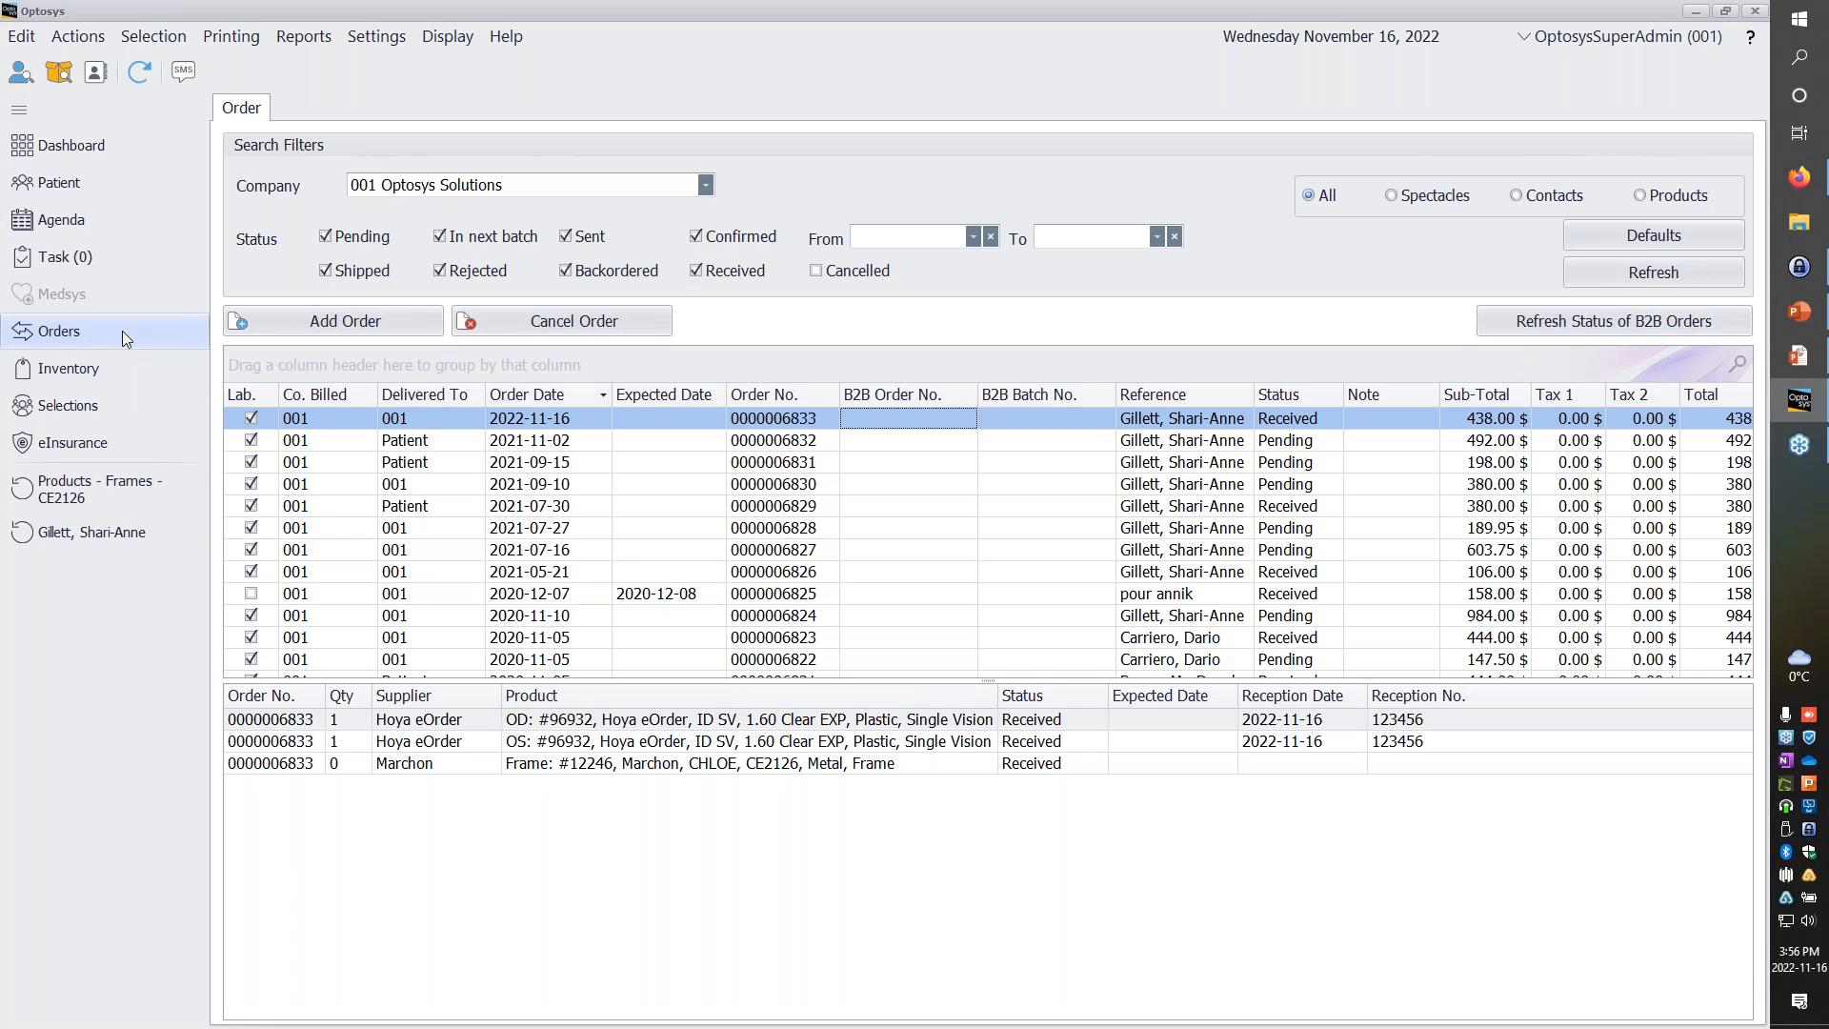
{"action": "key", "text": "alt+Tab"}
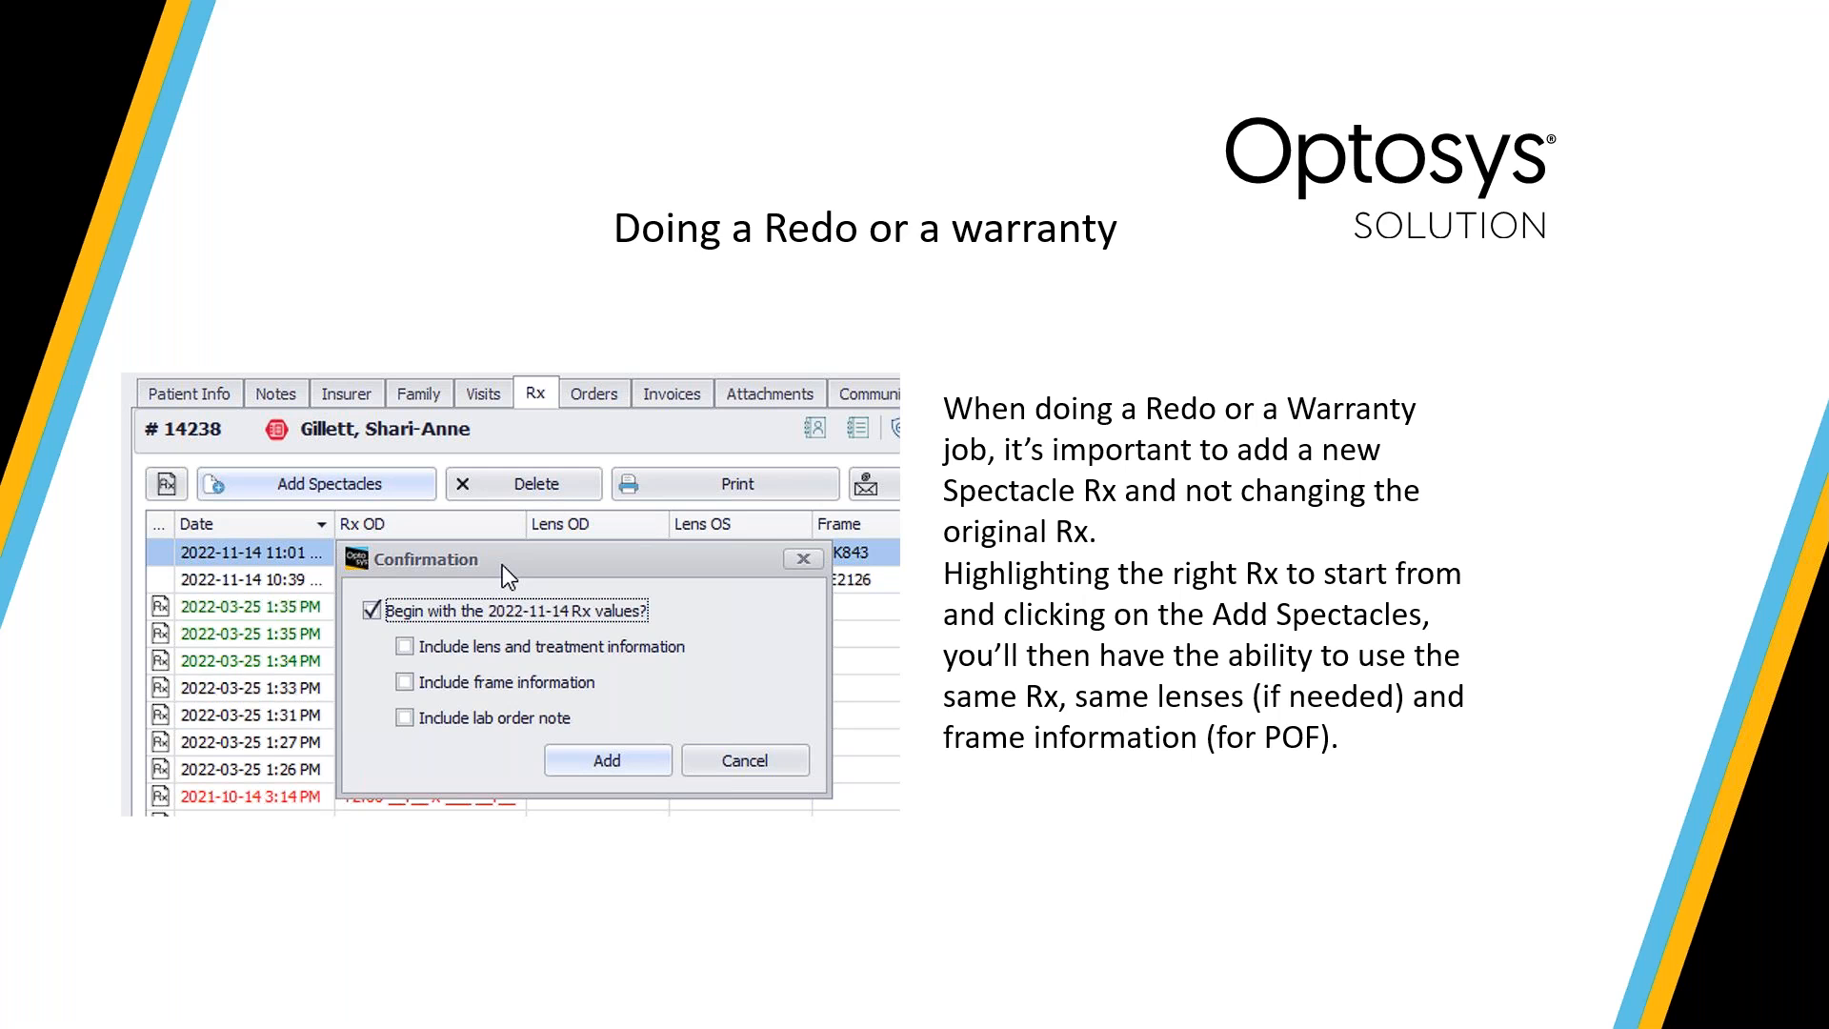
{"action": "key", "text": "alt+Tab"}
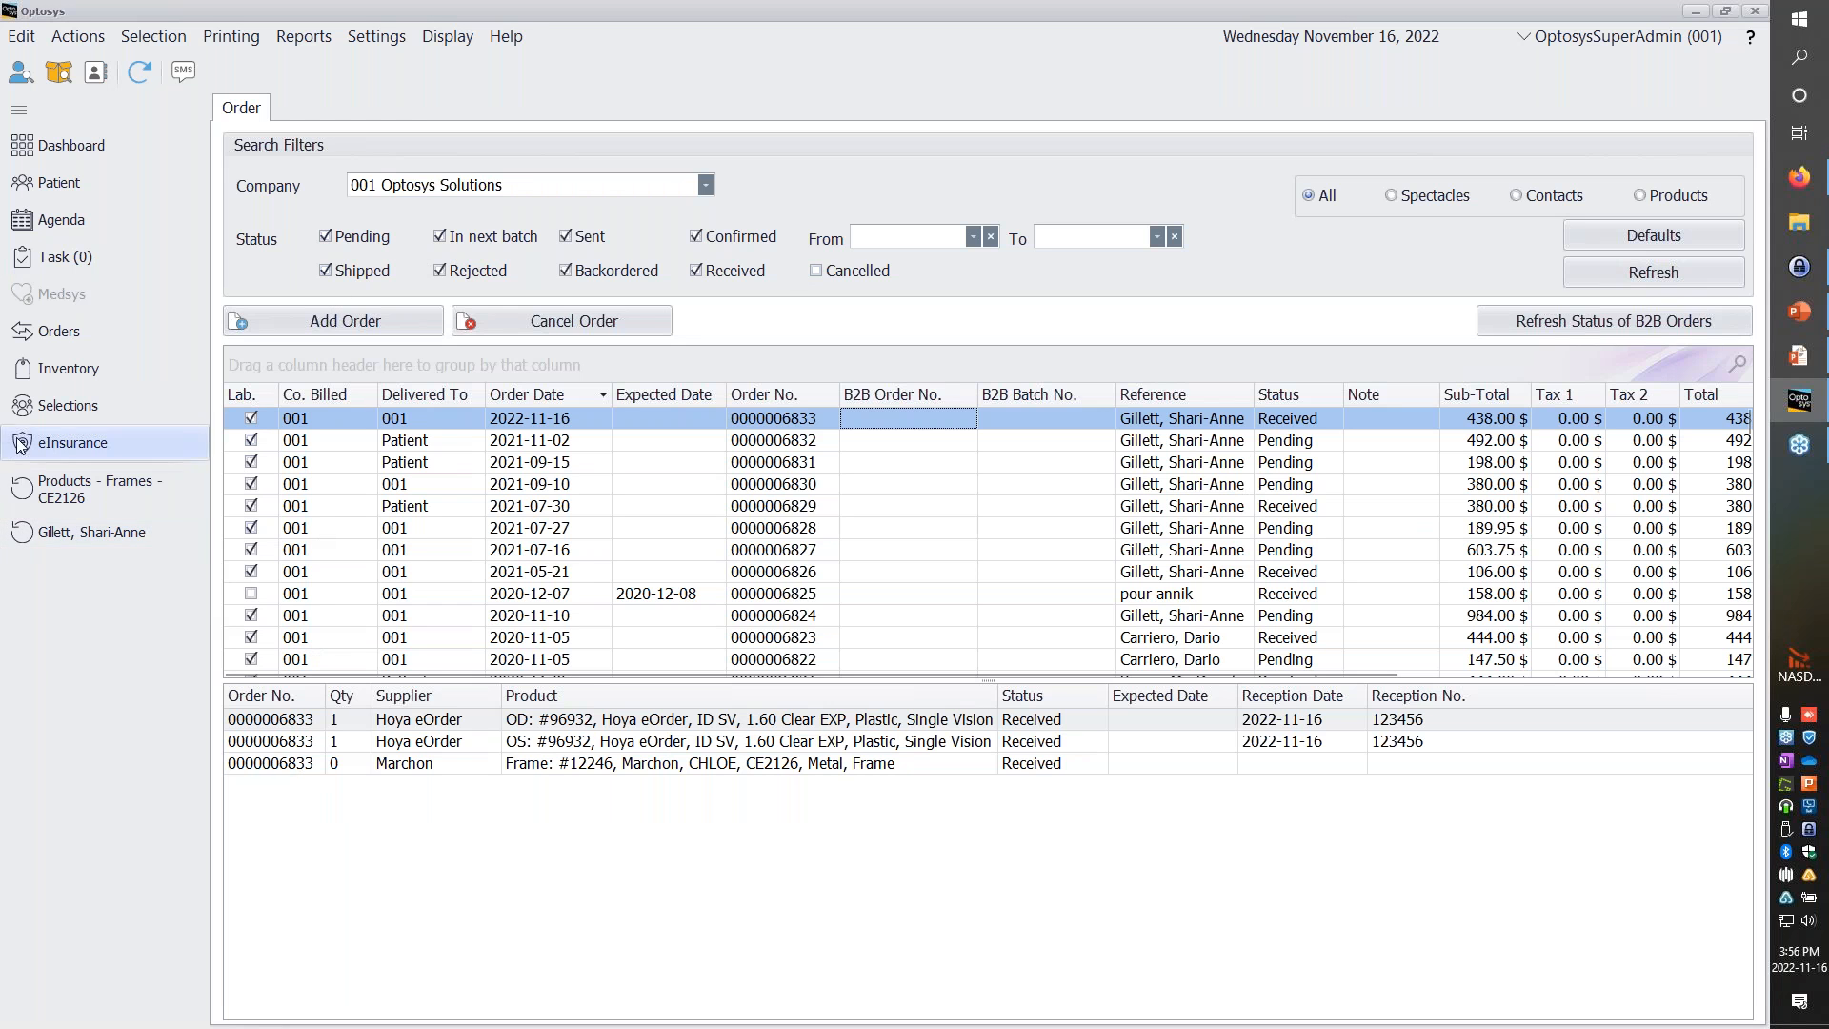
Open the recent patient's Rx records, inspect the original 2022-11-16 spectacle Rx, and close it without changes.
{"action": "left_click", "coordinate": [99, 532]}
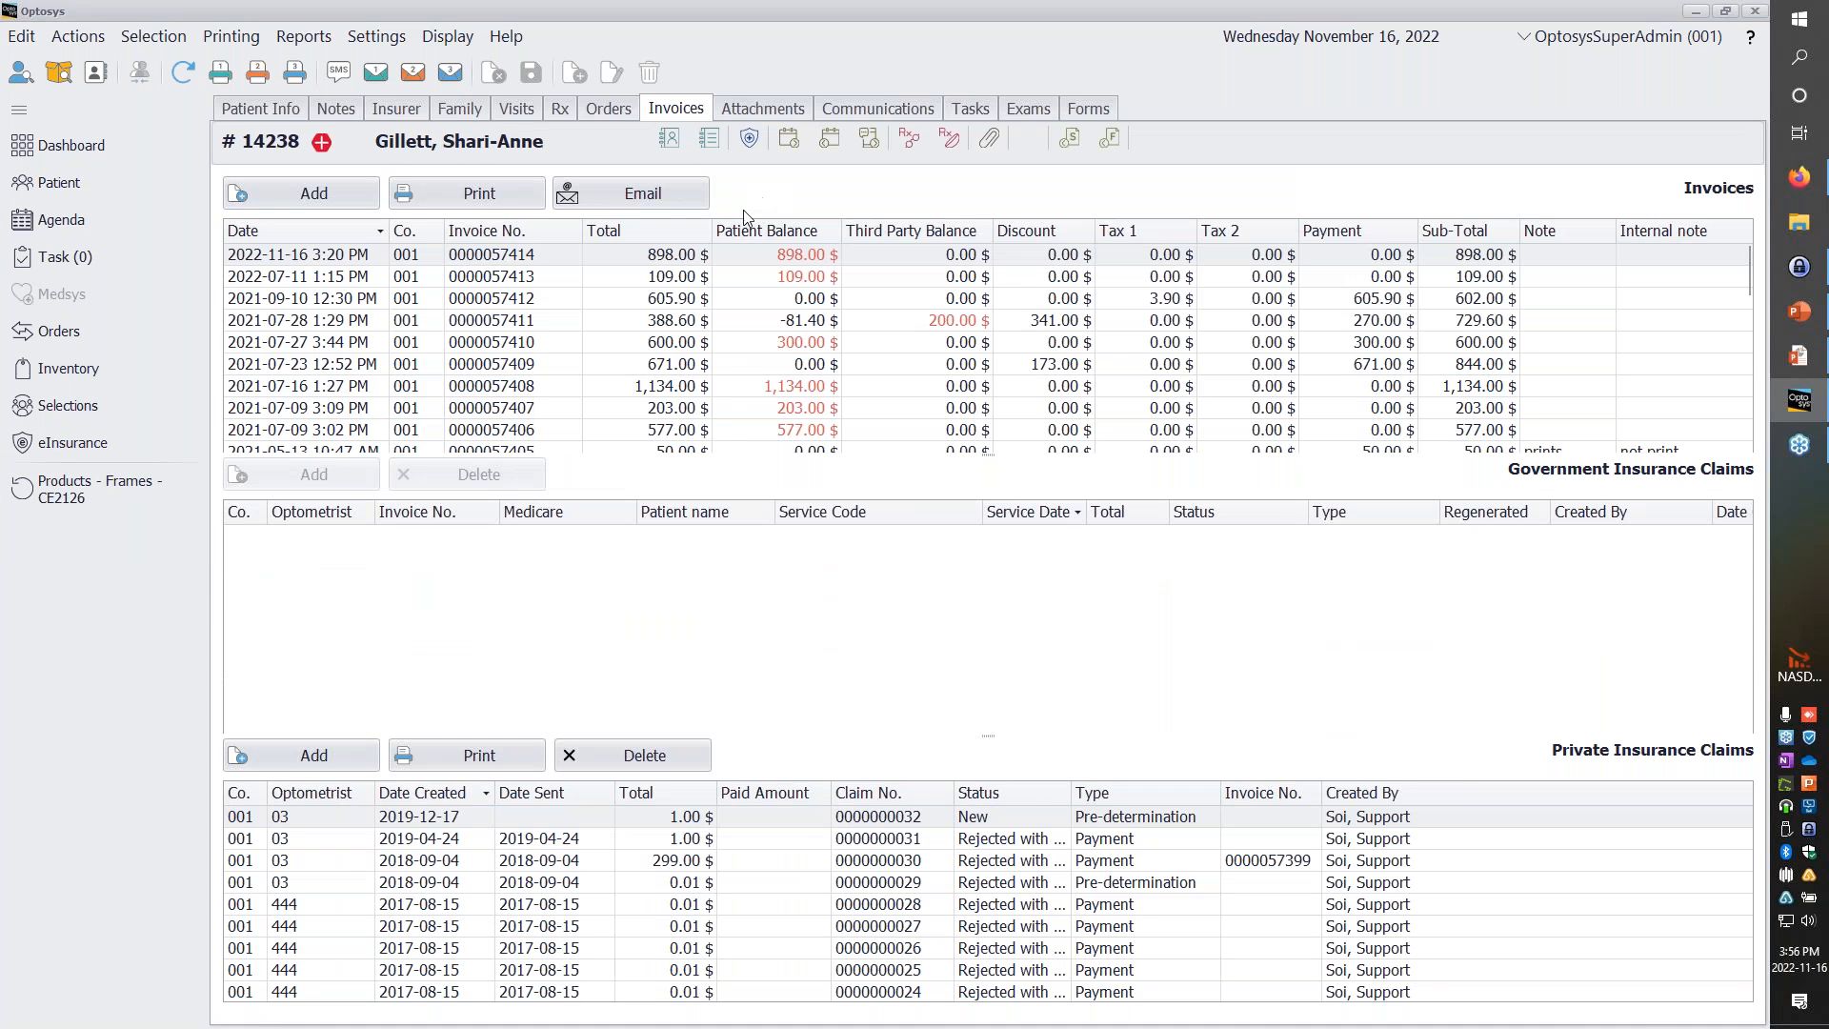
{"action": "left_click", "coordinate": [559, 108]}
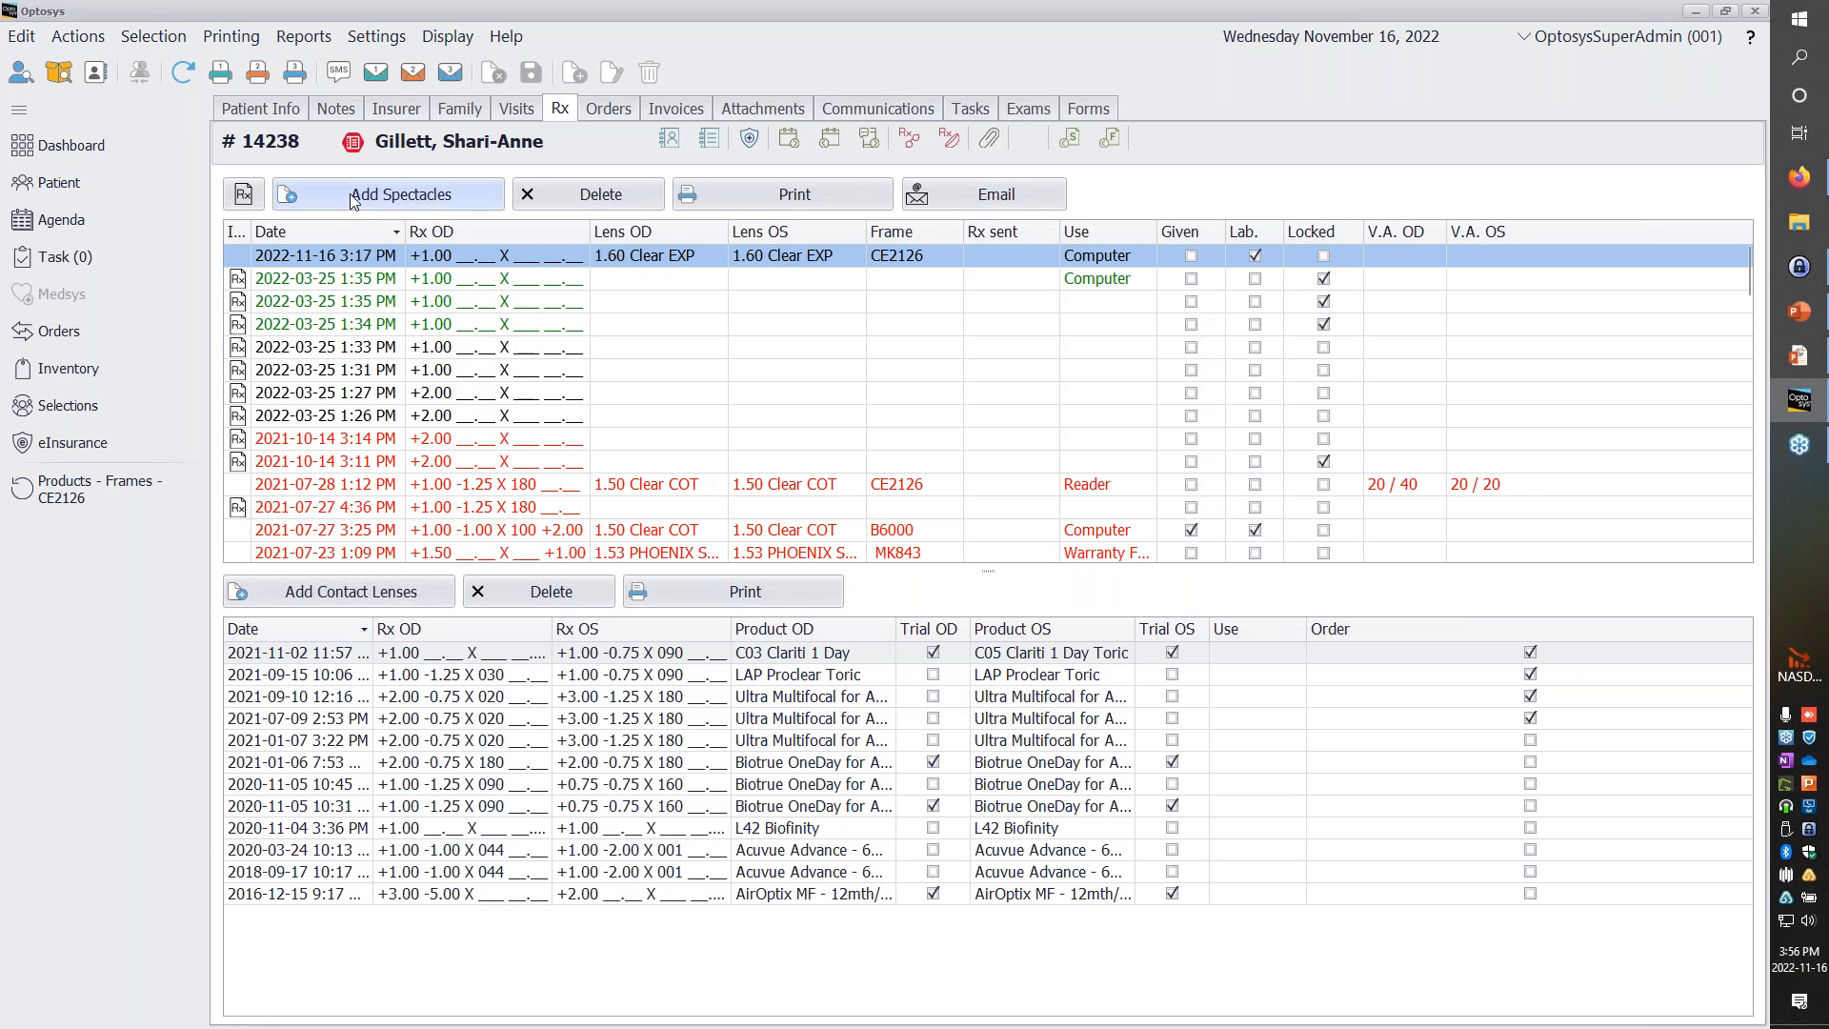
{"action": "left_click", "coordinate": [353, 255]}
{"action": "double_click", "coordinate": [355, 253]}
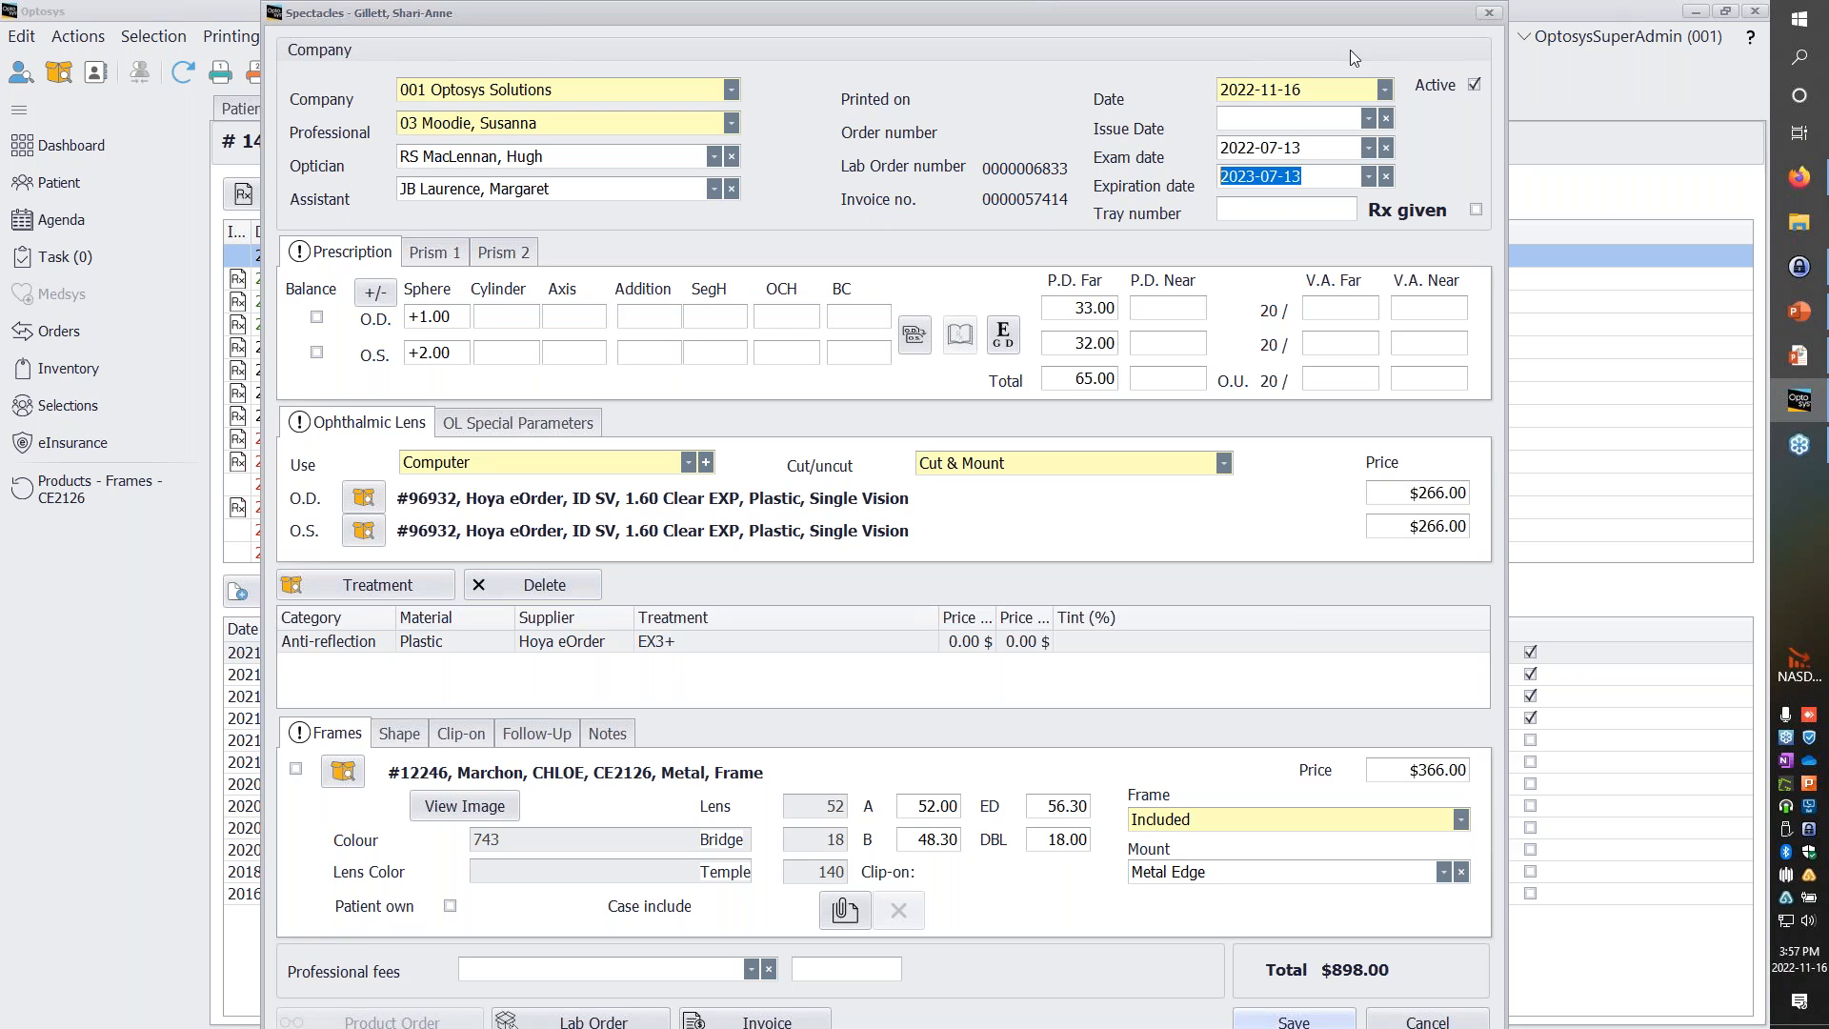
{"action": "left_click", "coordinate": [1489, 12]}
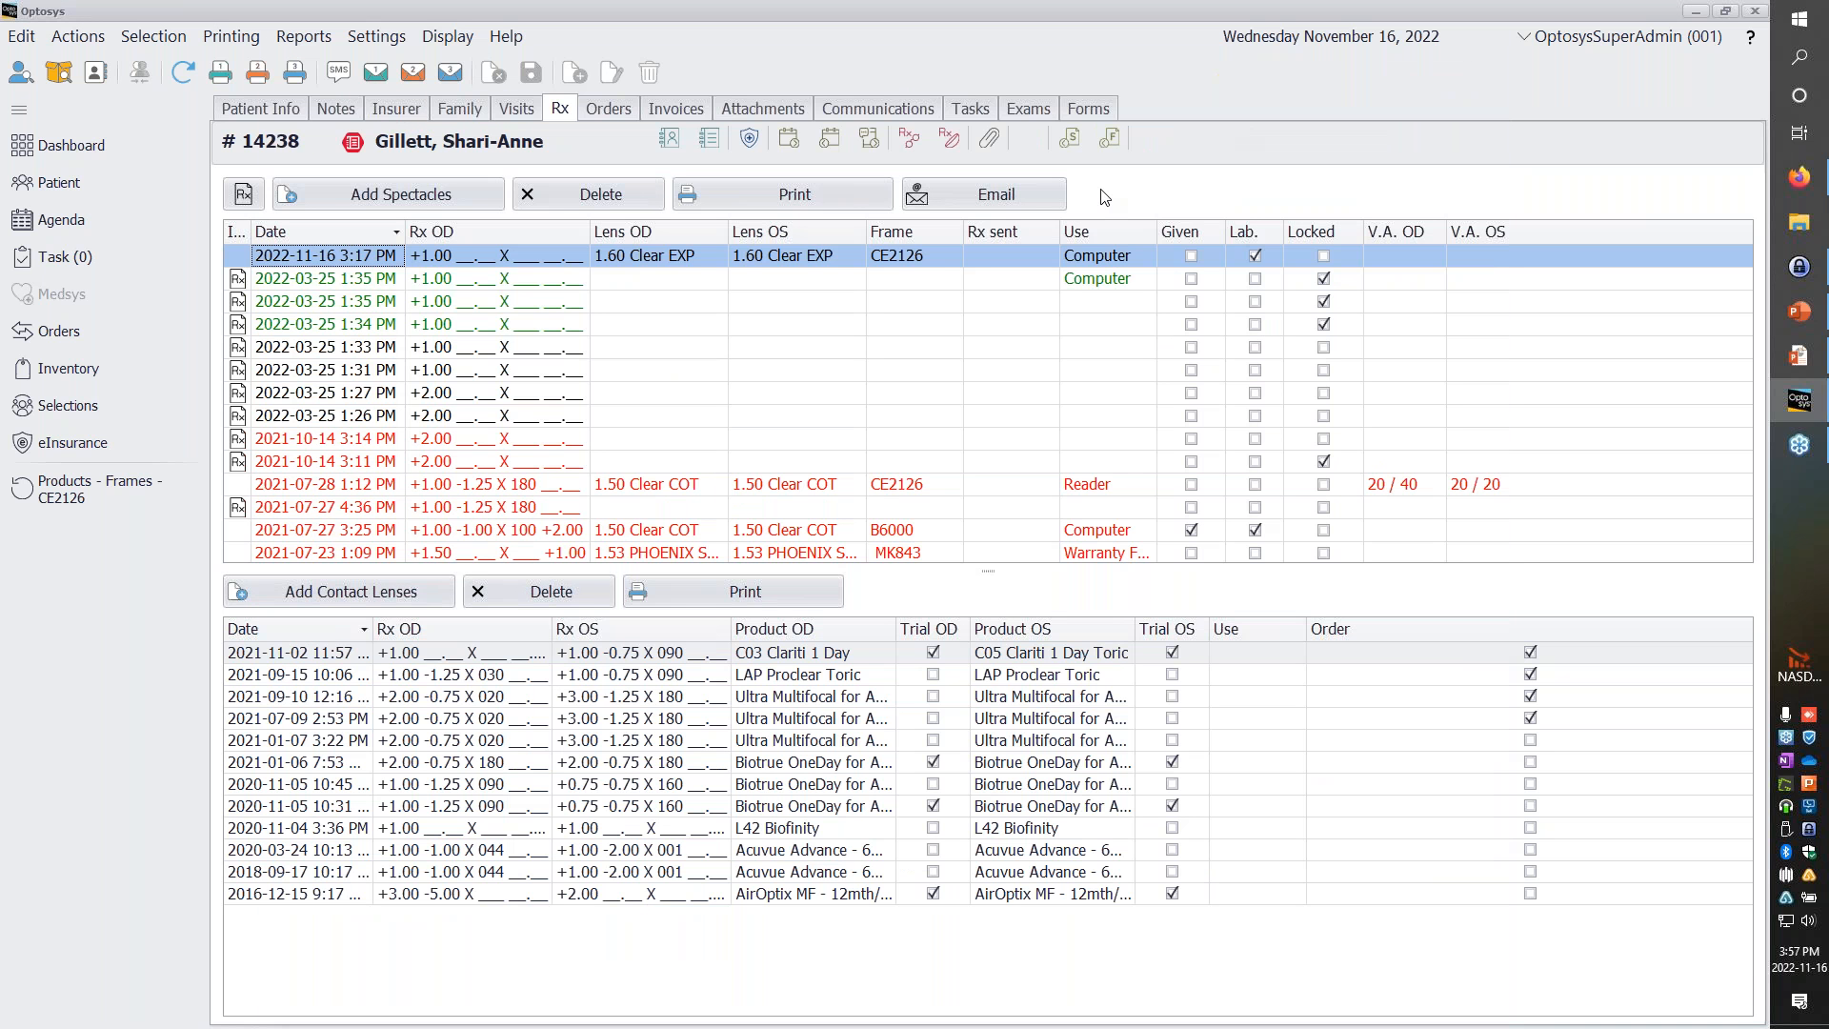
Add a new spectacle Rx without the 2022-11-16 Rx values and set its use to Warranty Frame.
{"action": "left_click", "coordinate": [419, 194]}
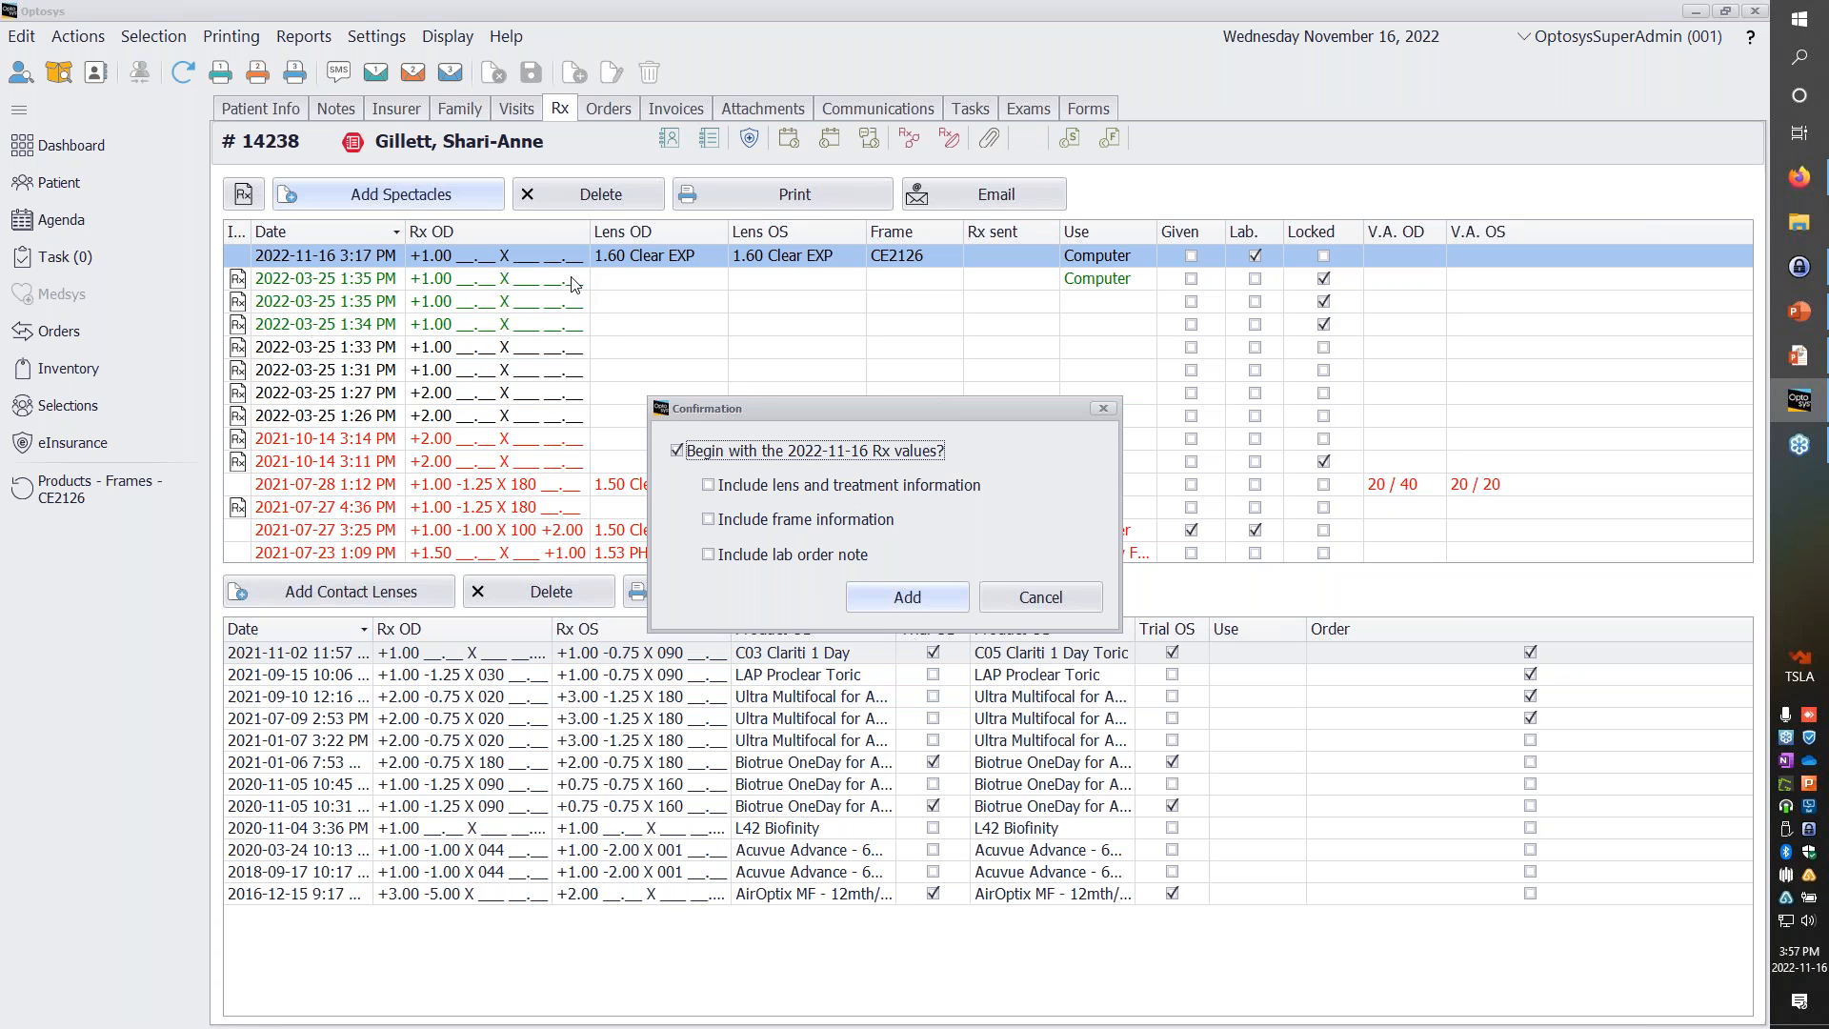
{"action": "left_click", "coordinate": [676, 451]}
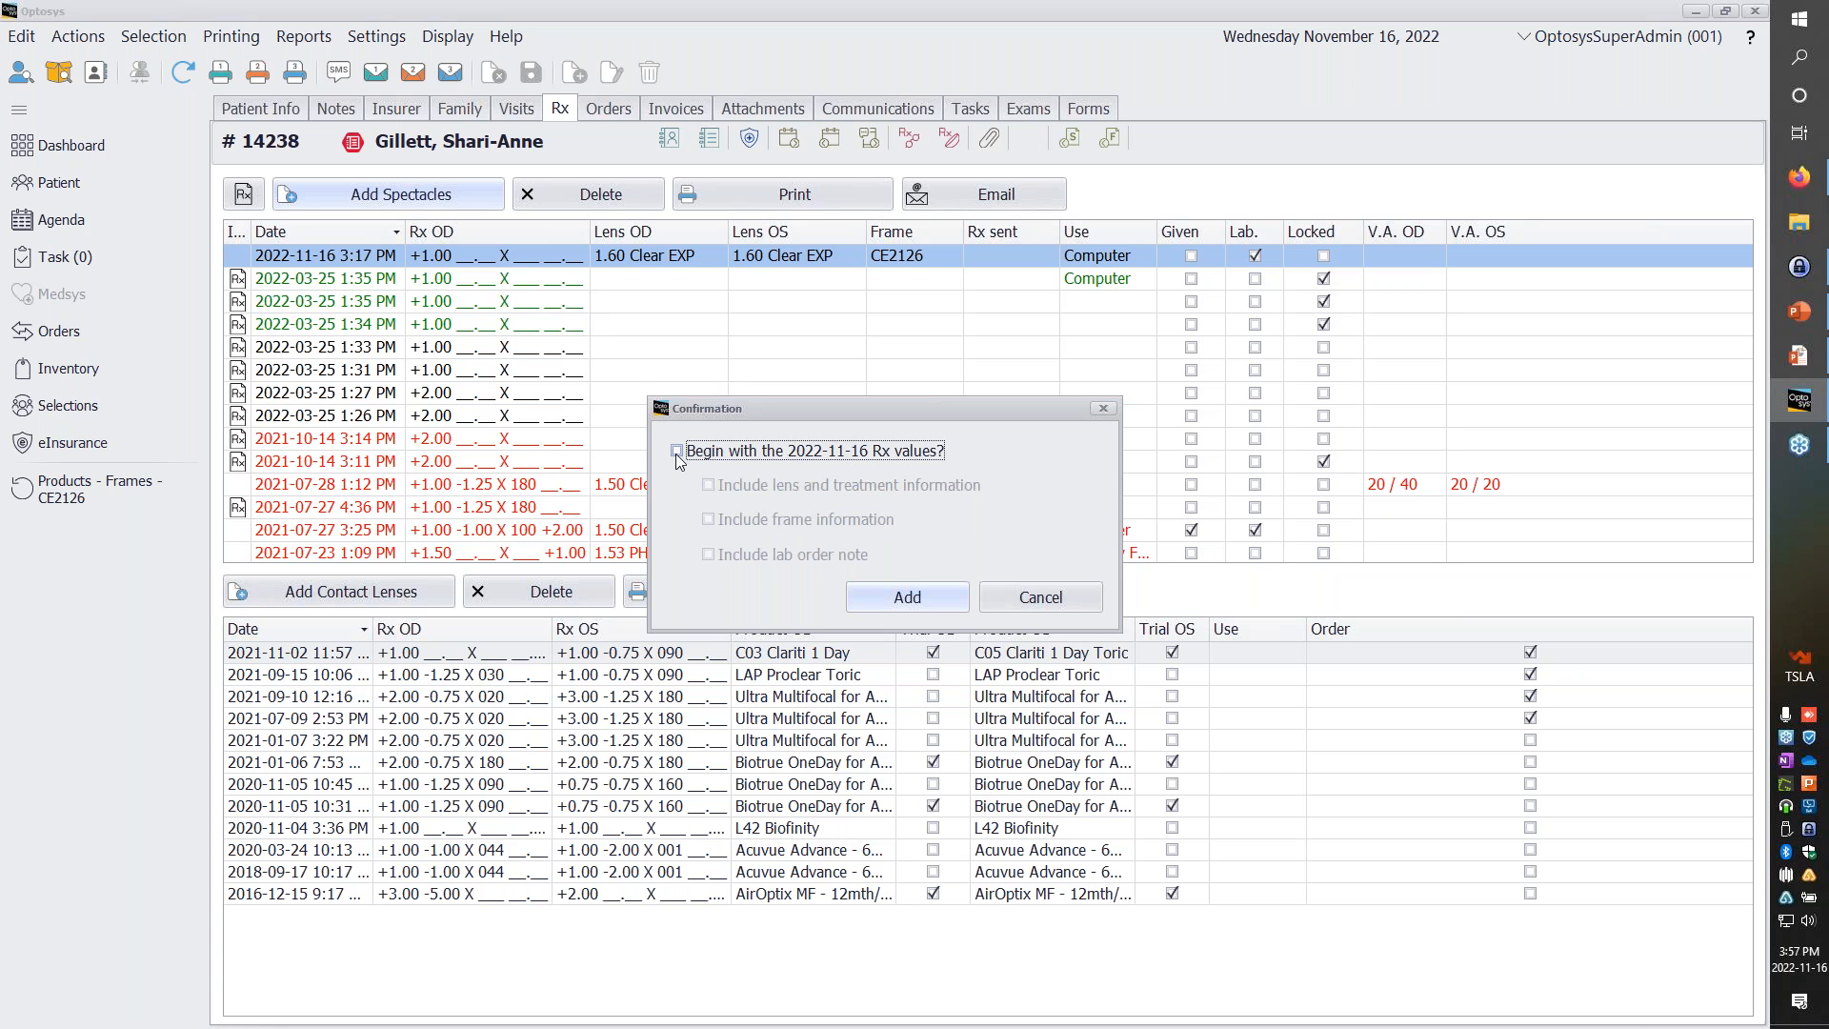
{"action": "left_click", "coordinate": [910, 596]}
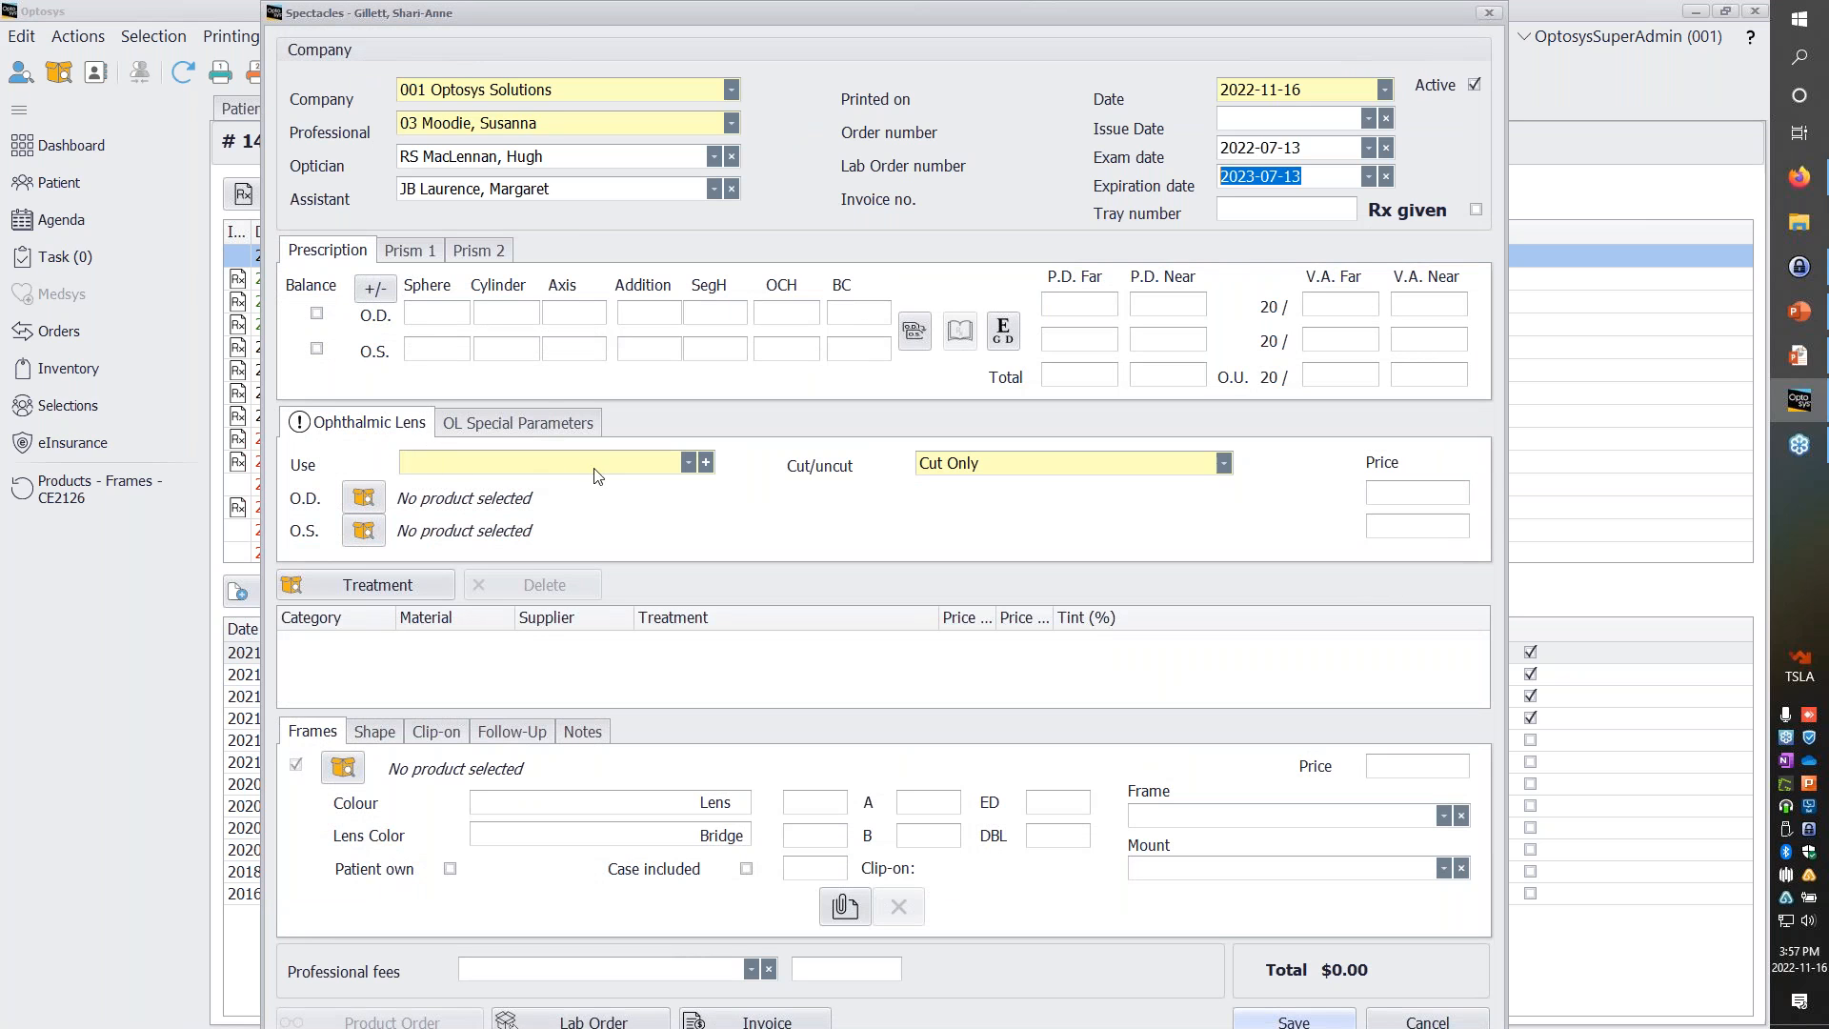
{"action": "left_click", "coordinate": [687, 464]}
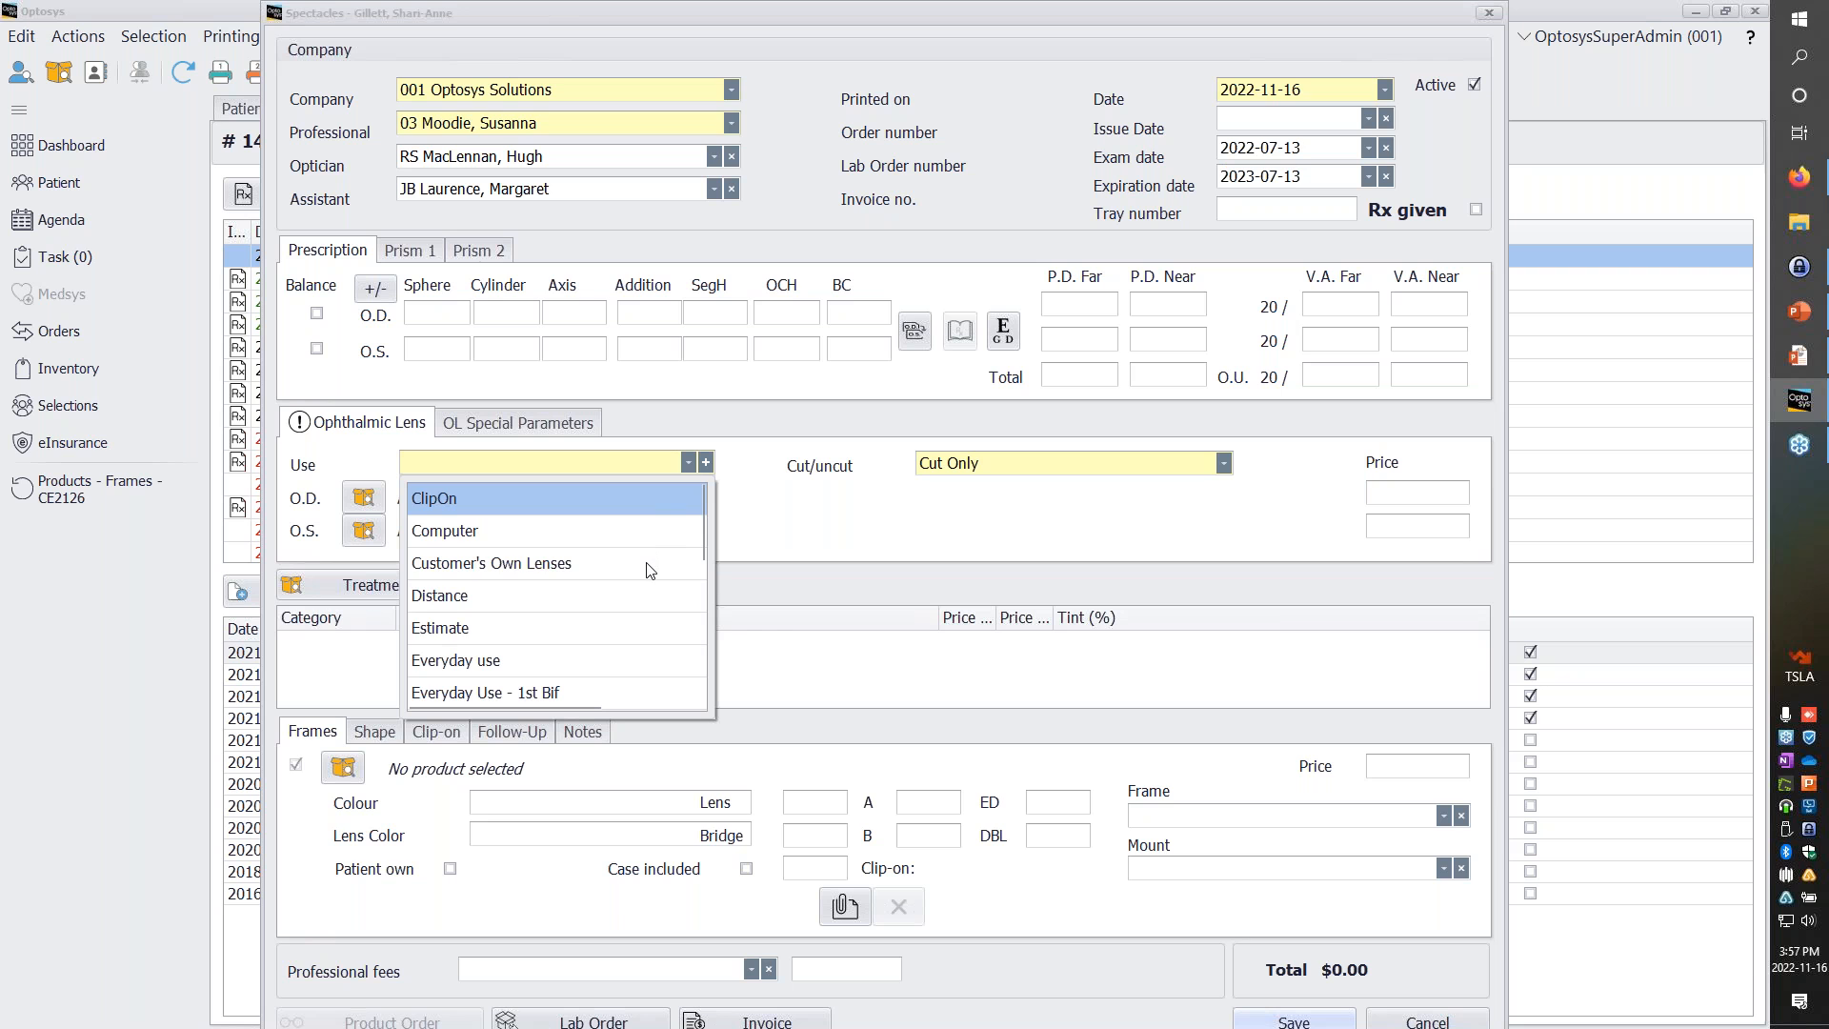
{"action": "left_click_drag", "start_coordinate": [706, 530], "coordinate": [702, 676]}
{"action": "left_click", "coordinate": [619, 665]}
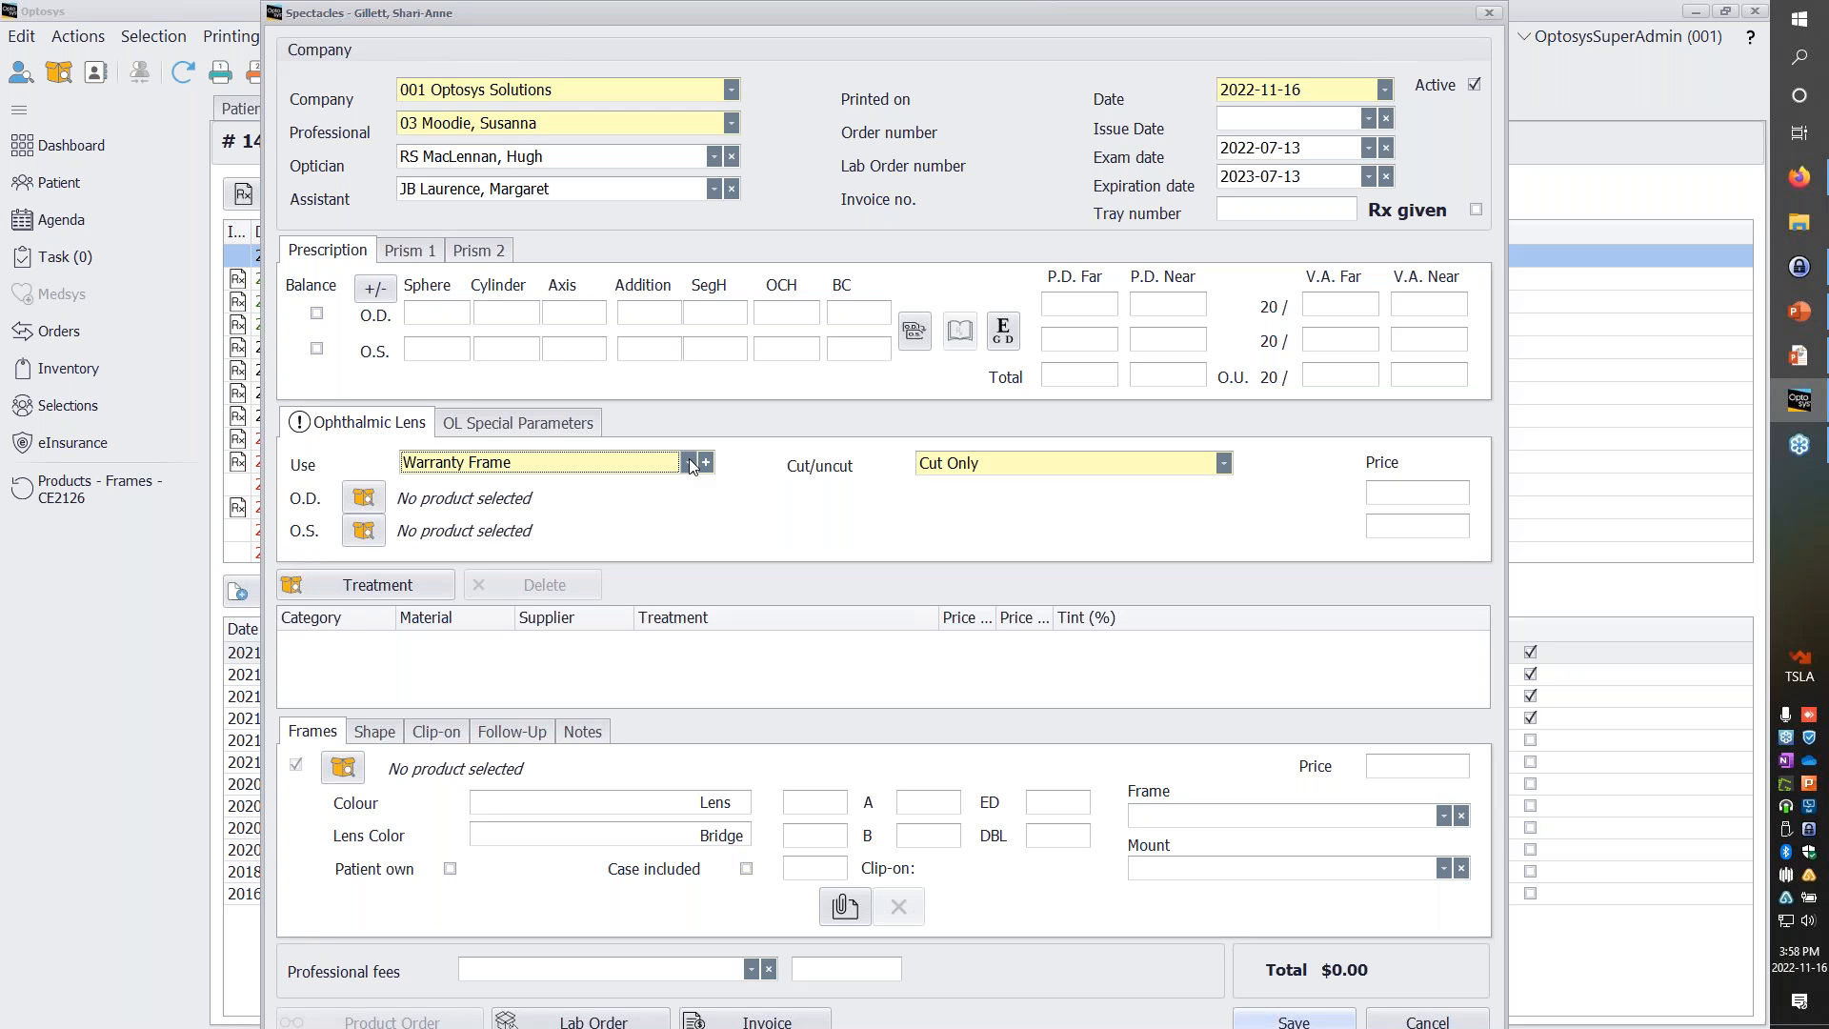
Select the Marchon CHLOE CE2126 frame, item 12246 in colour 743, for the warranty Rx and clear its price.
{"action": "left_click", "coordinate": [344, 772]}
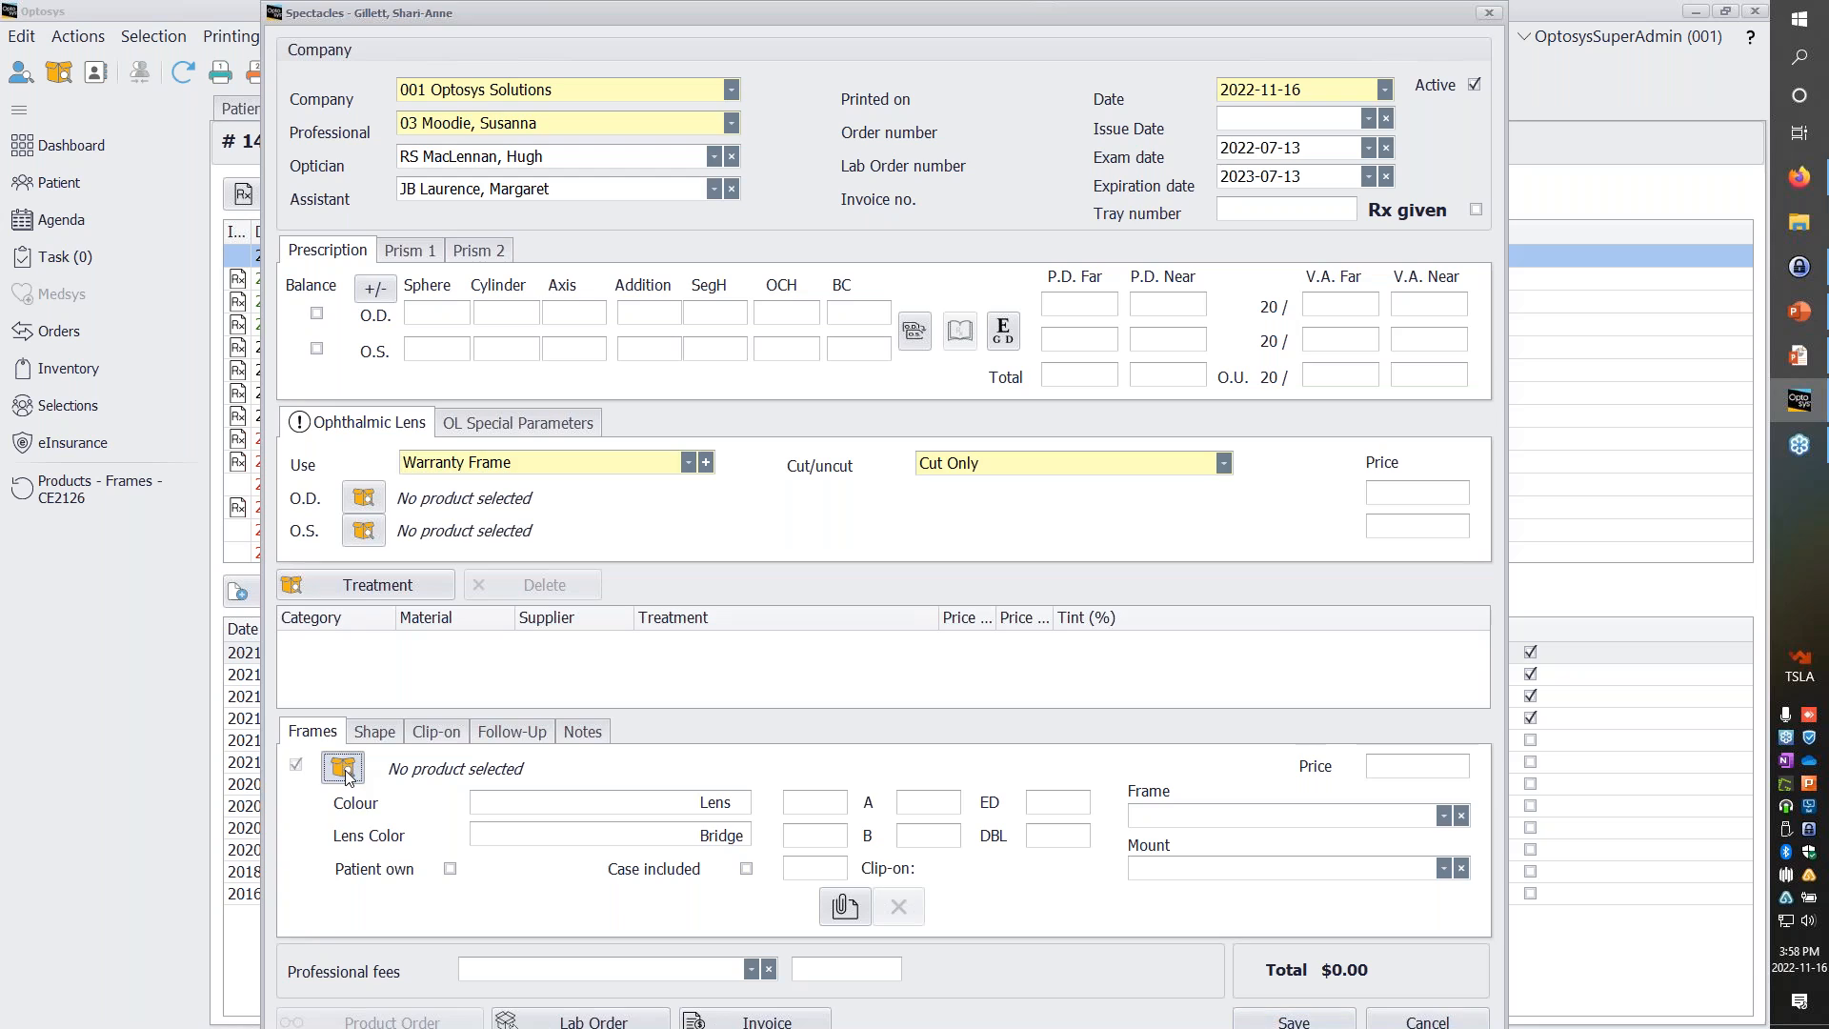
{"action": "type", "text": "C"}
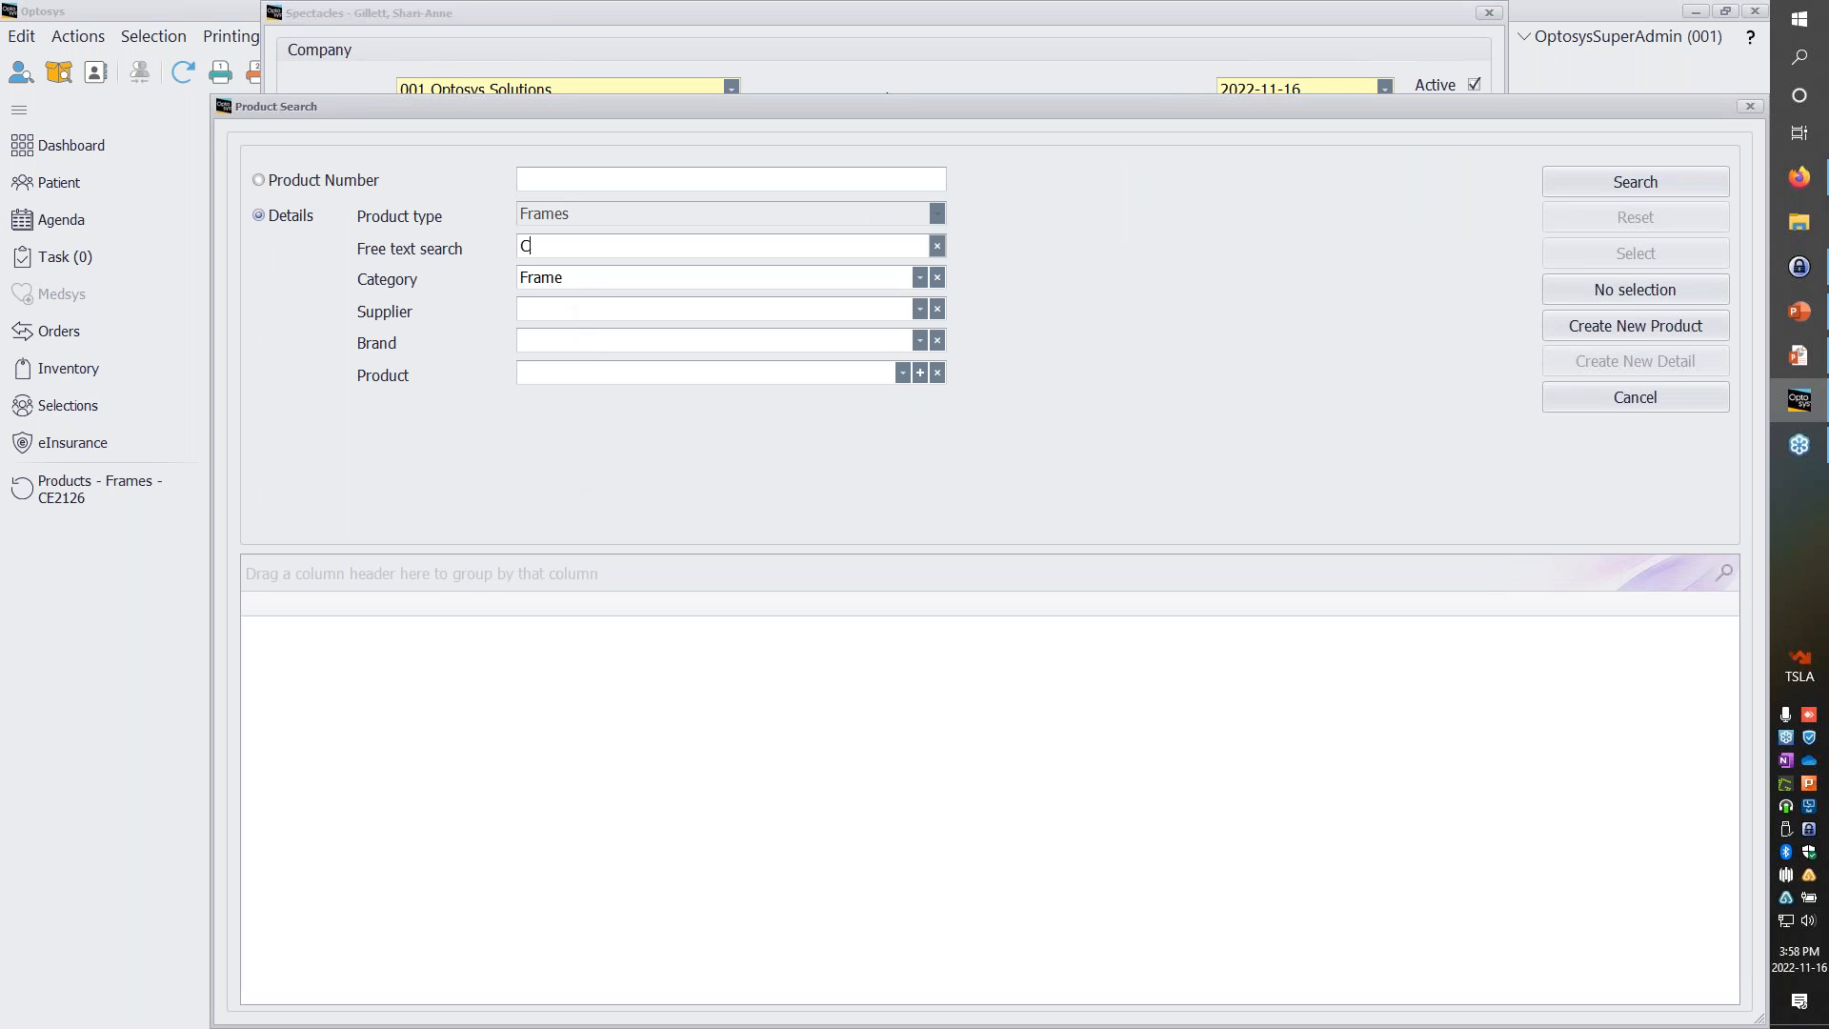
{"action": "type", "text": "e2126"}
{"action": "key", "text": "Return"}
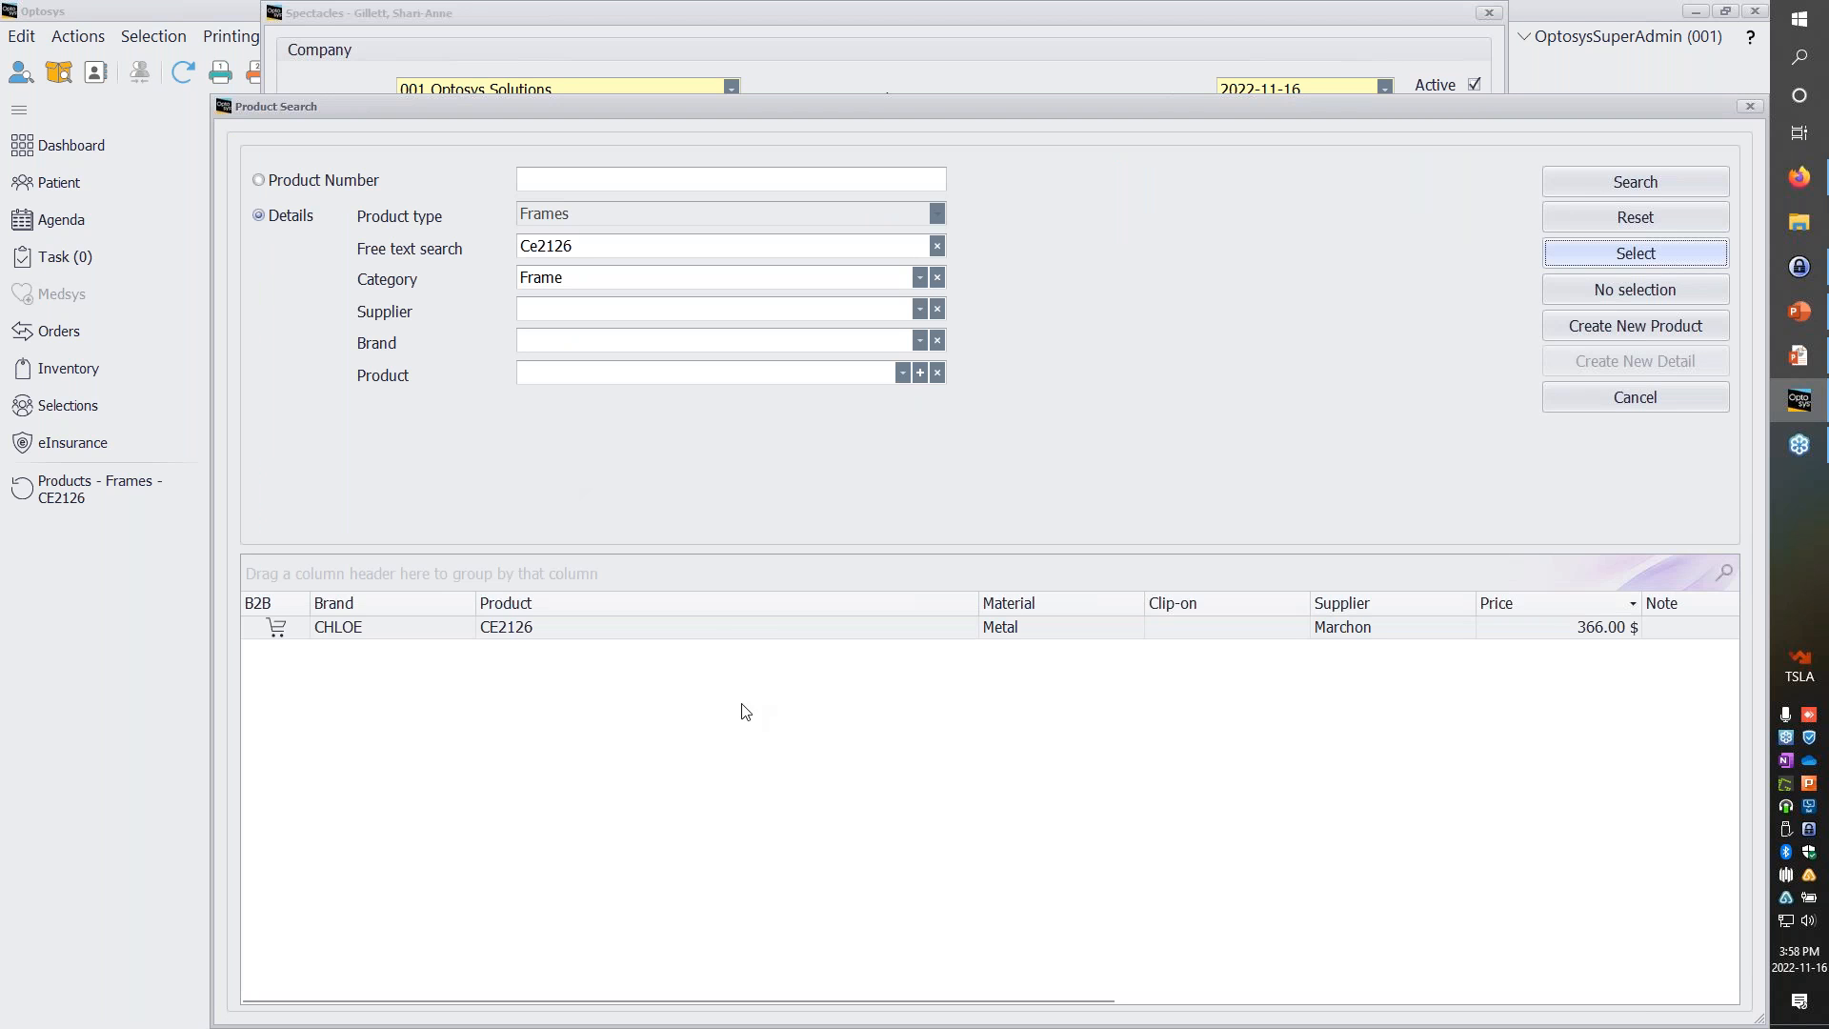
{"action": "double_click", "coordinate": [745, 627]}
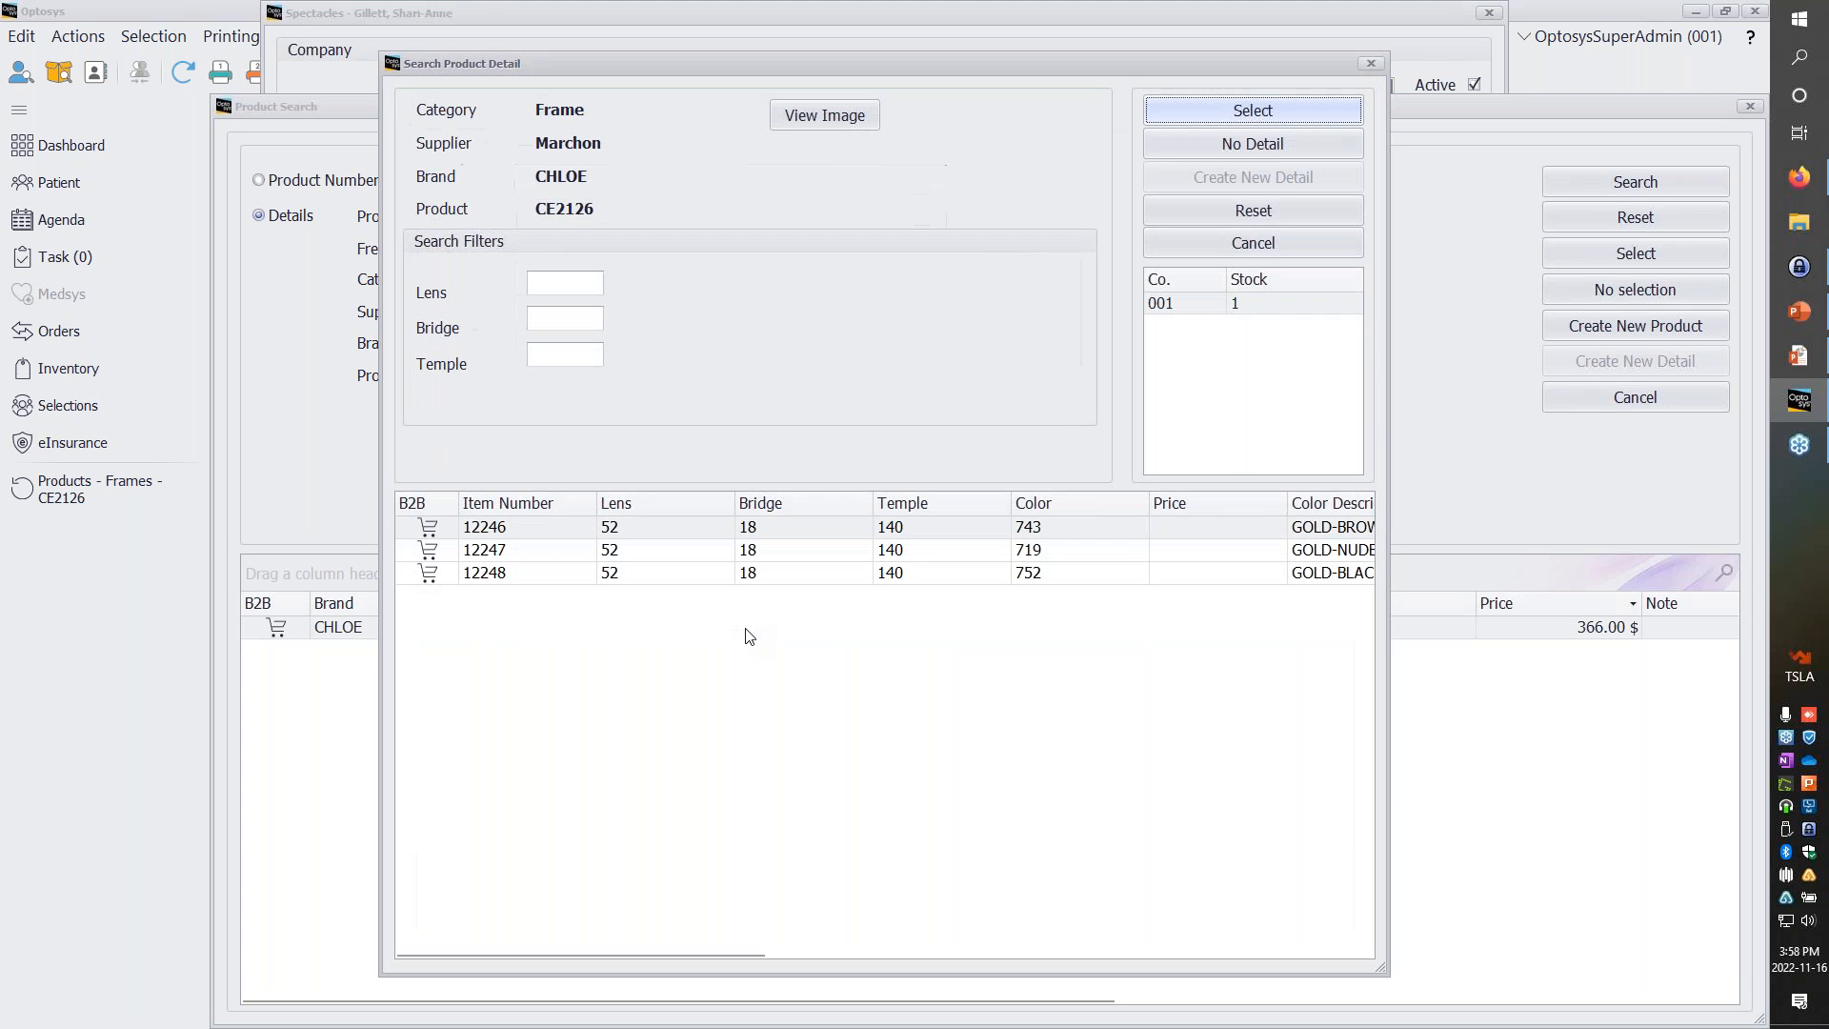
{"action": "double_click", "coordinate": [897, 530]}
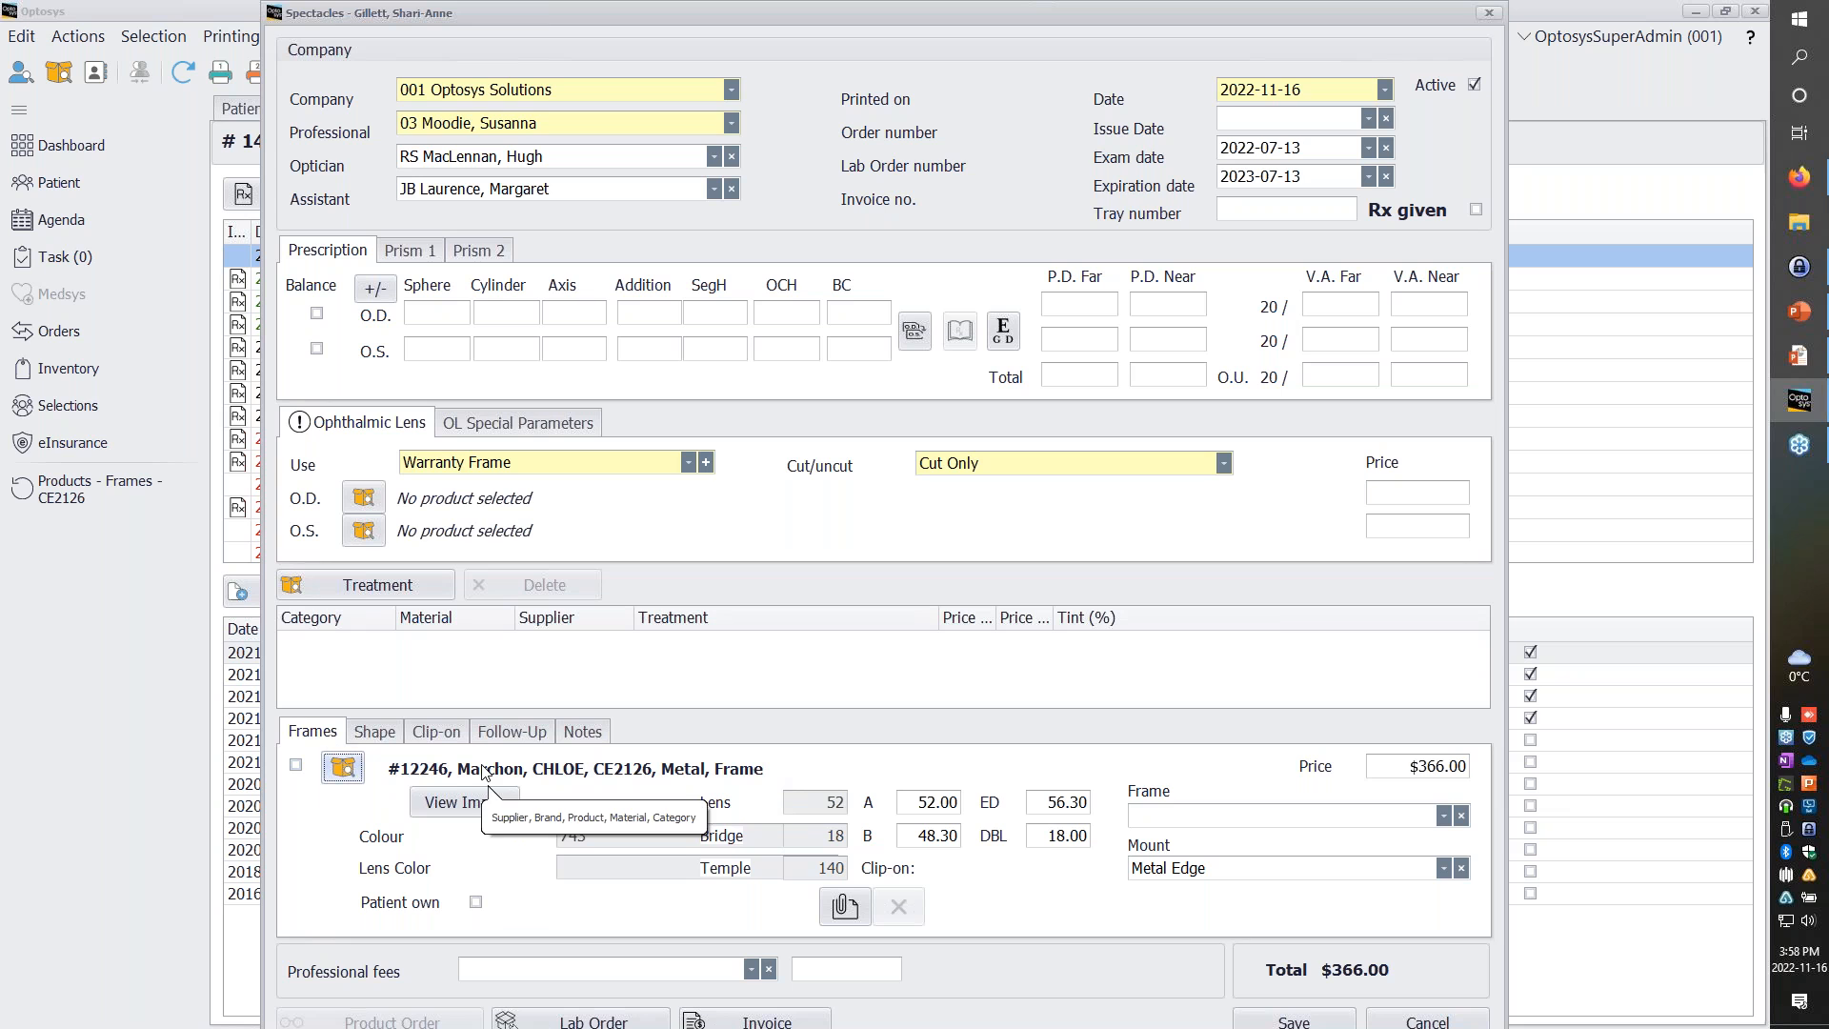
{"action": "left_click_drag", "start_coordinate": [1409, 765], "coordinate": [1484, 767]}
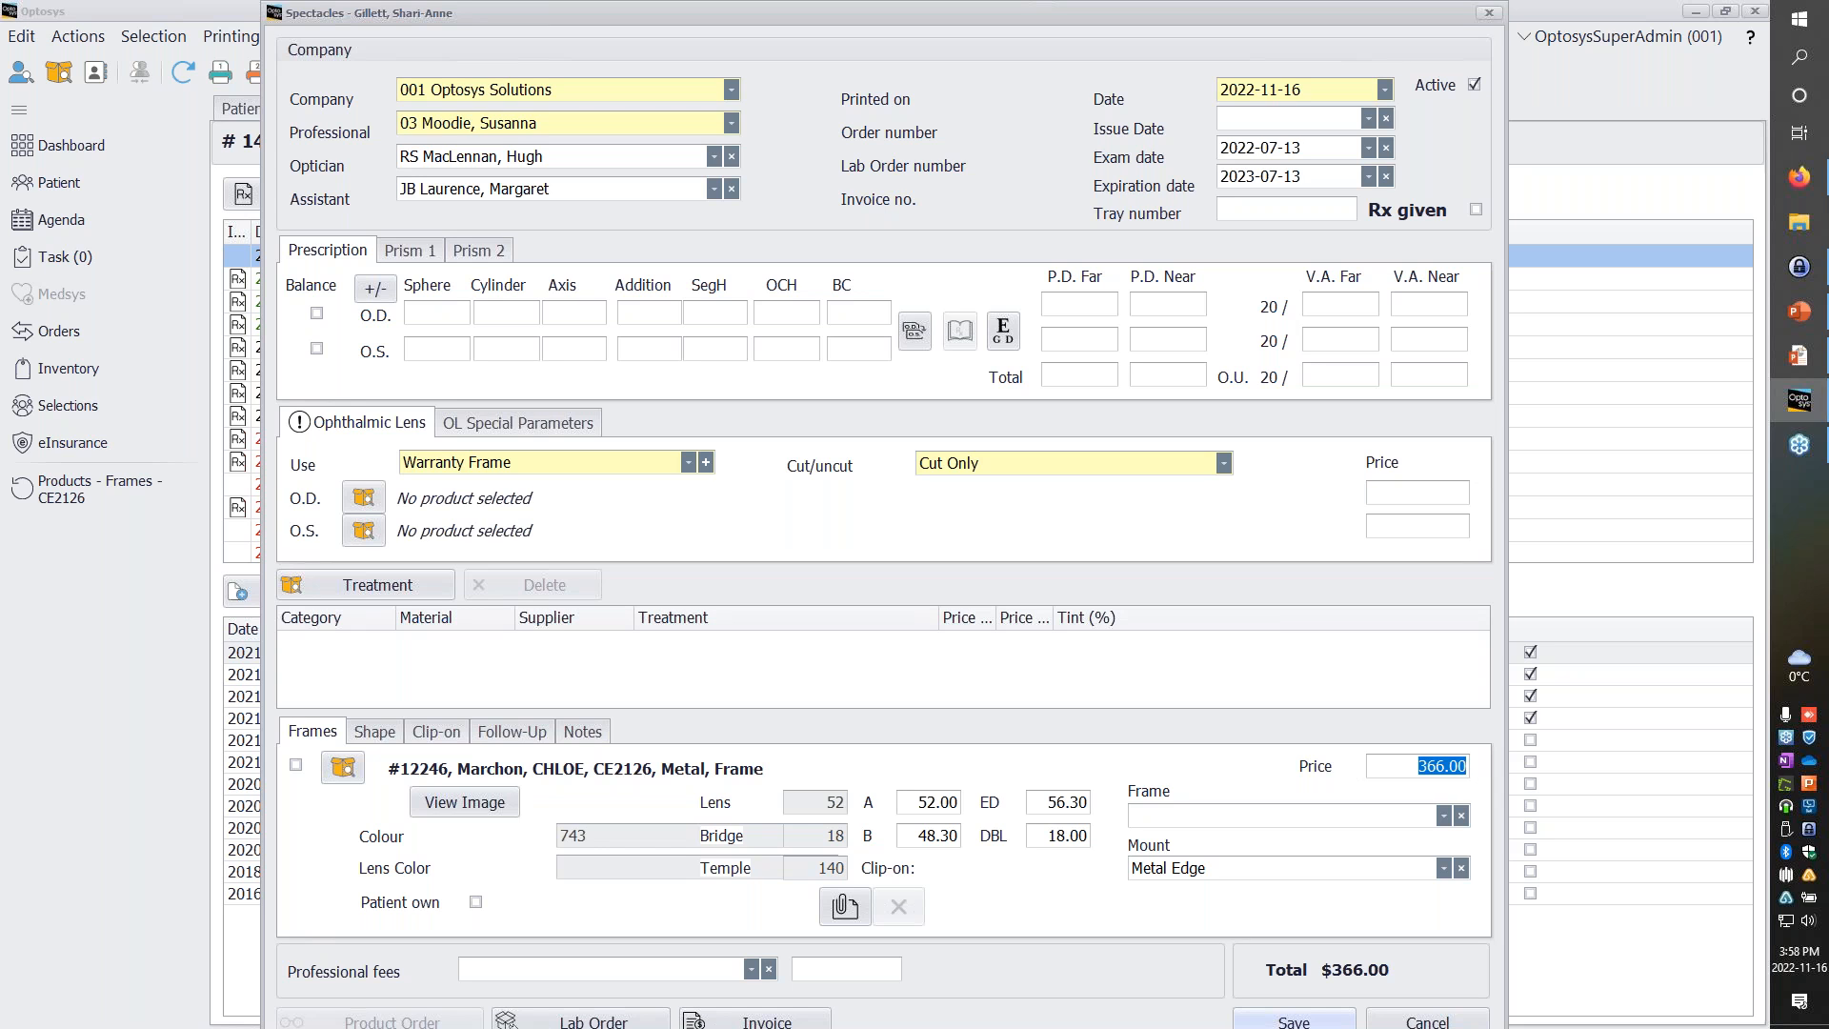
{"action": "key", "text": "Delete"}
Create a lab order for the warranty frame without ophthalmic lenses, choose the External method for the frame, and save it.
{"action": "left_click", "coordinate": [593, 1020]}
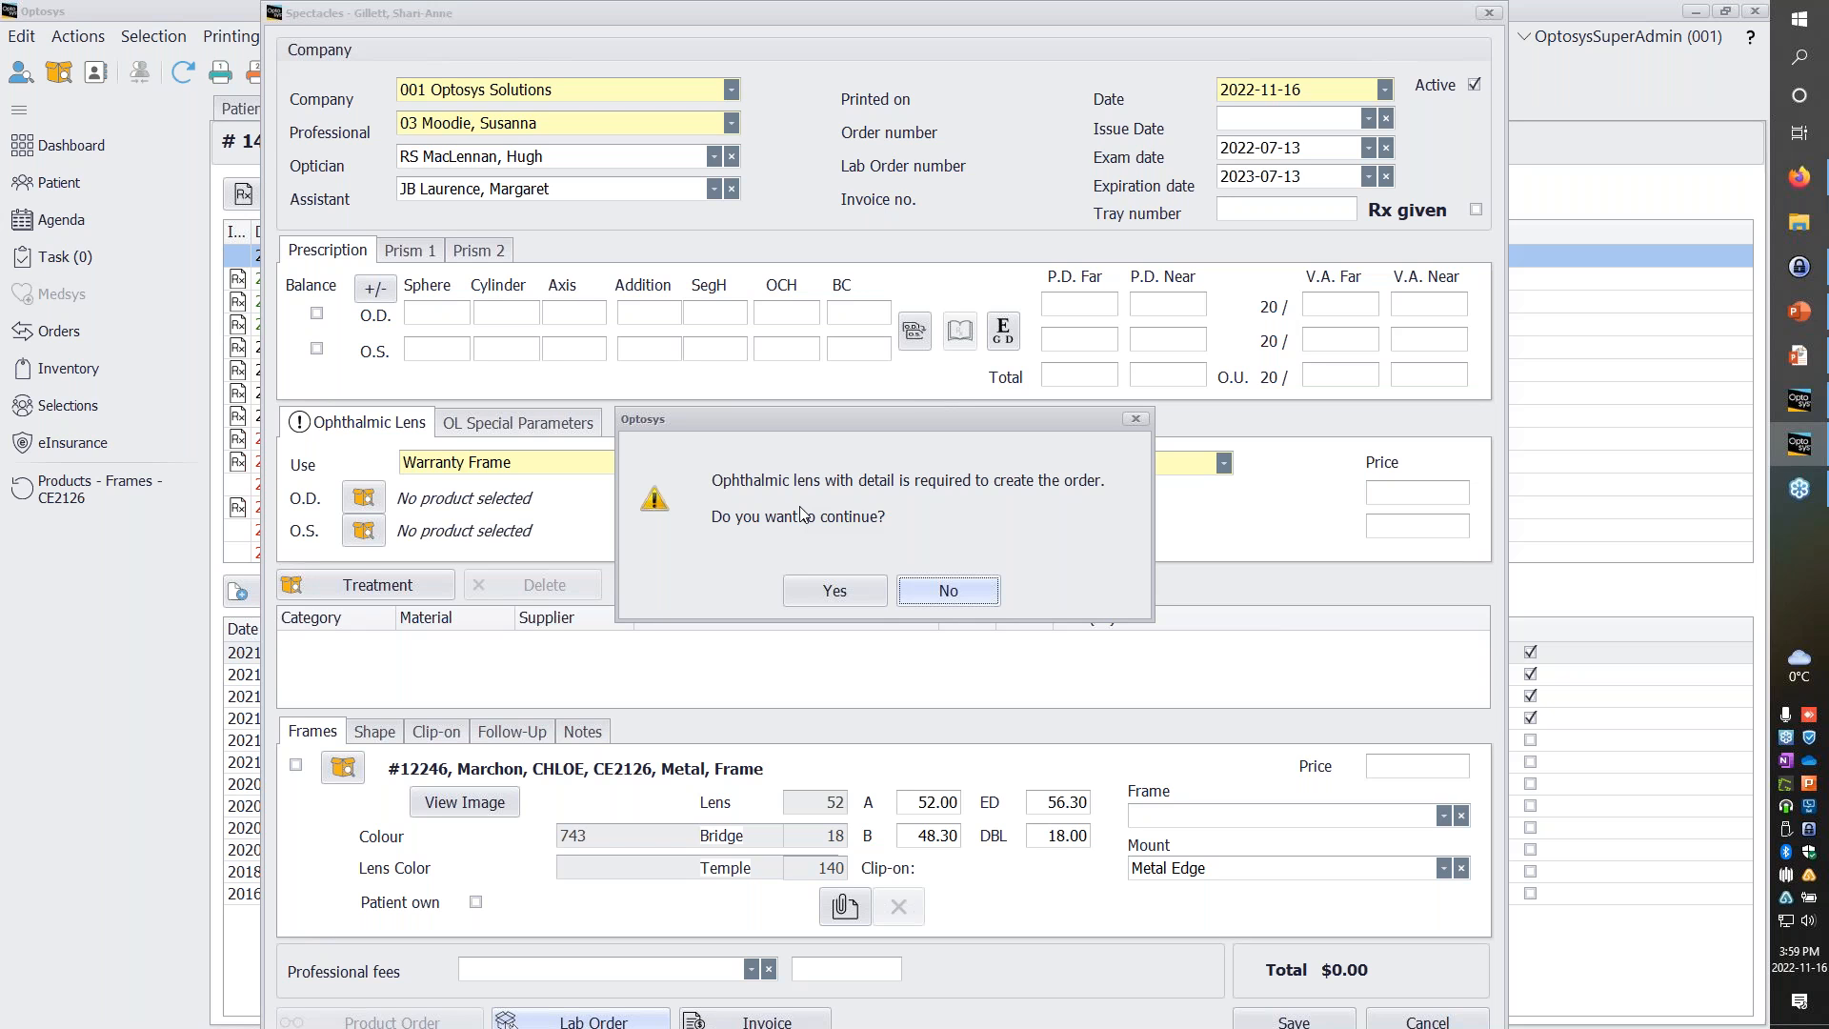
{"action": "left_click", "coordinate": [823, 591]}
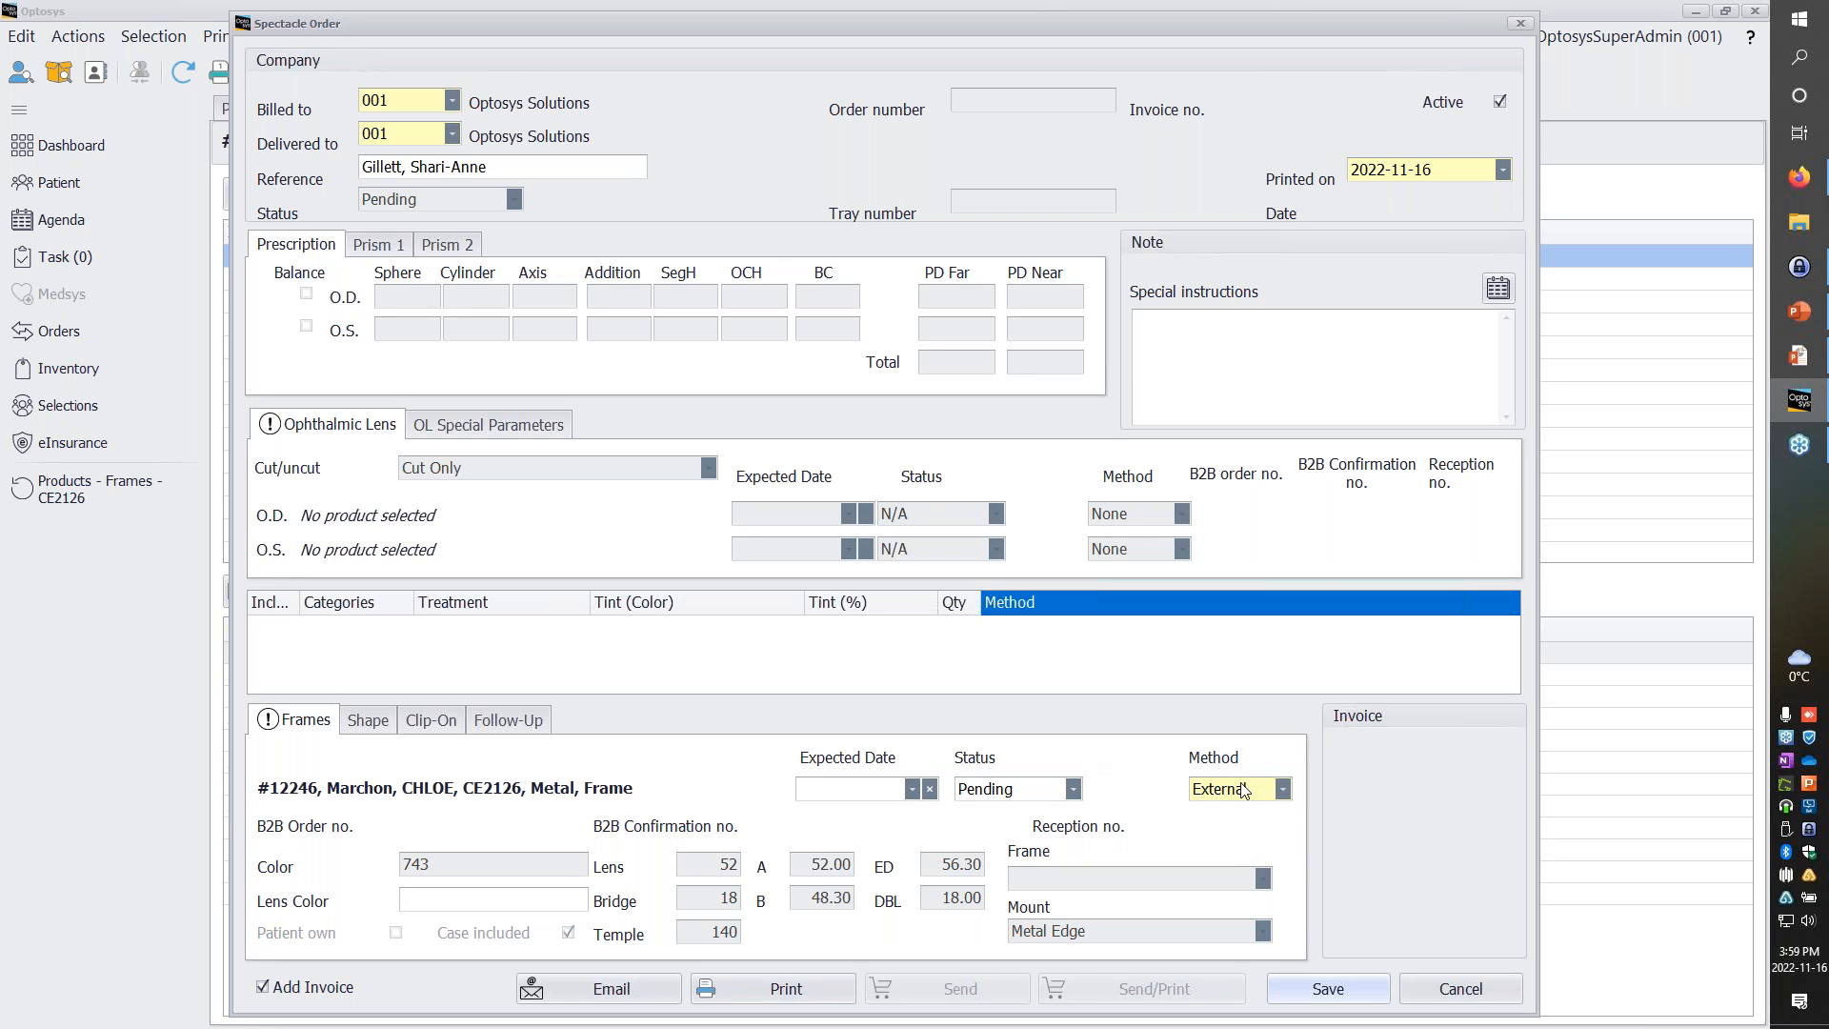
{"action": "left_click", "coordinate": [1282, 789]}
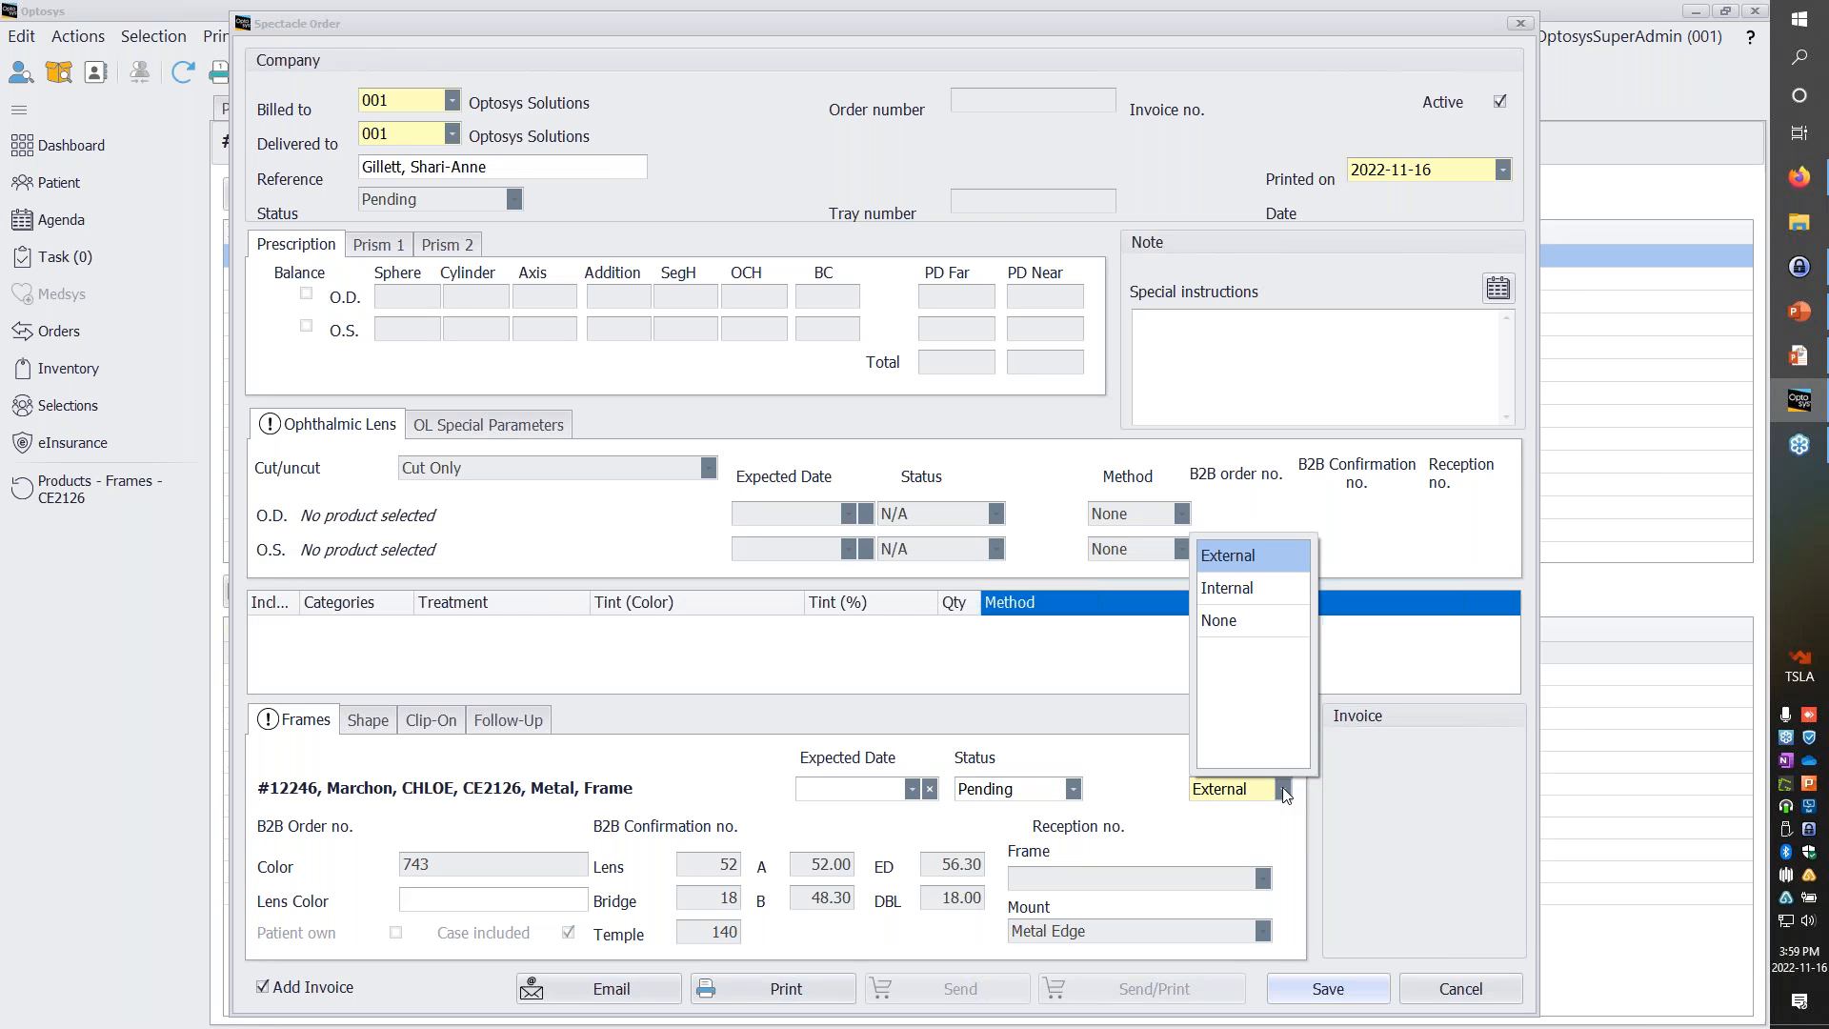
{"action": "left_click", "coordinate": [1240, 557]}
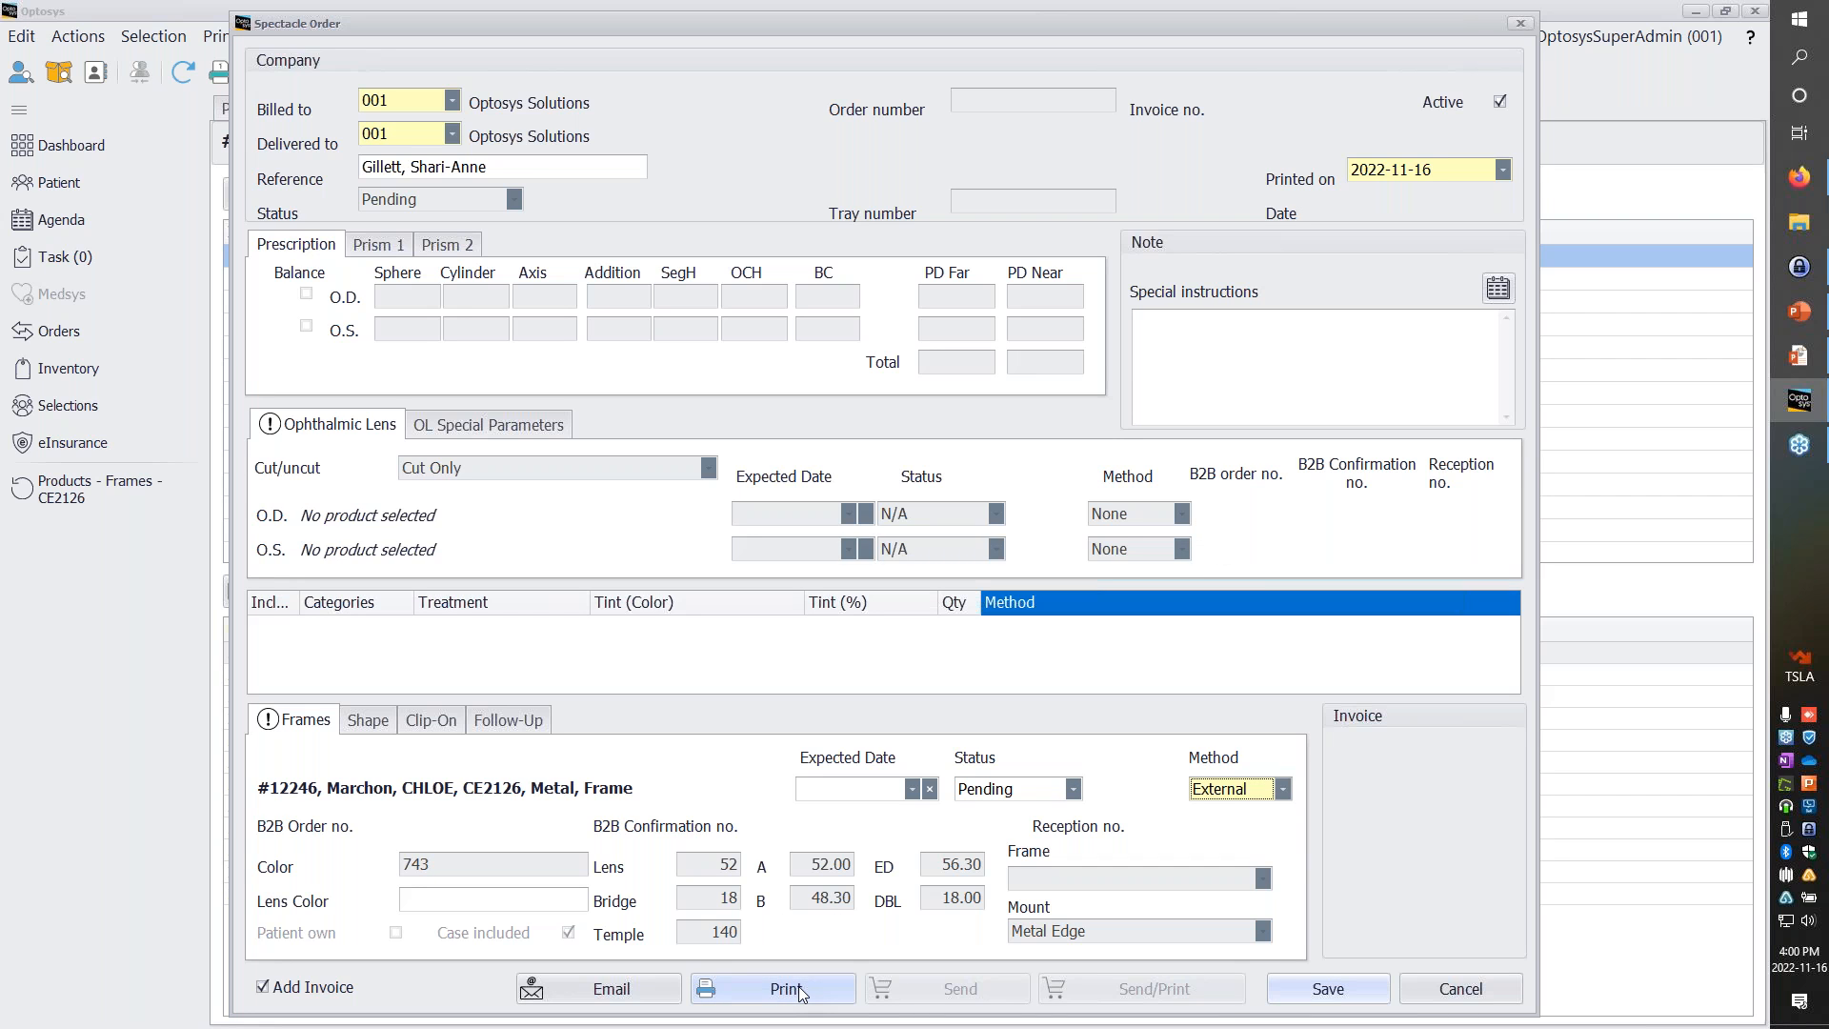
{"action": "left_click", "coordinate": [1330, 991]}
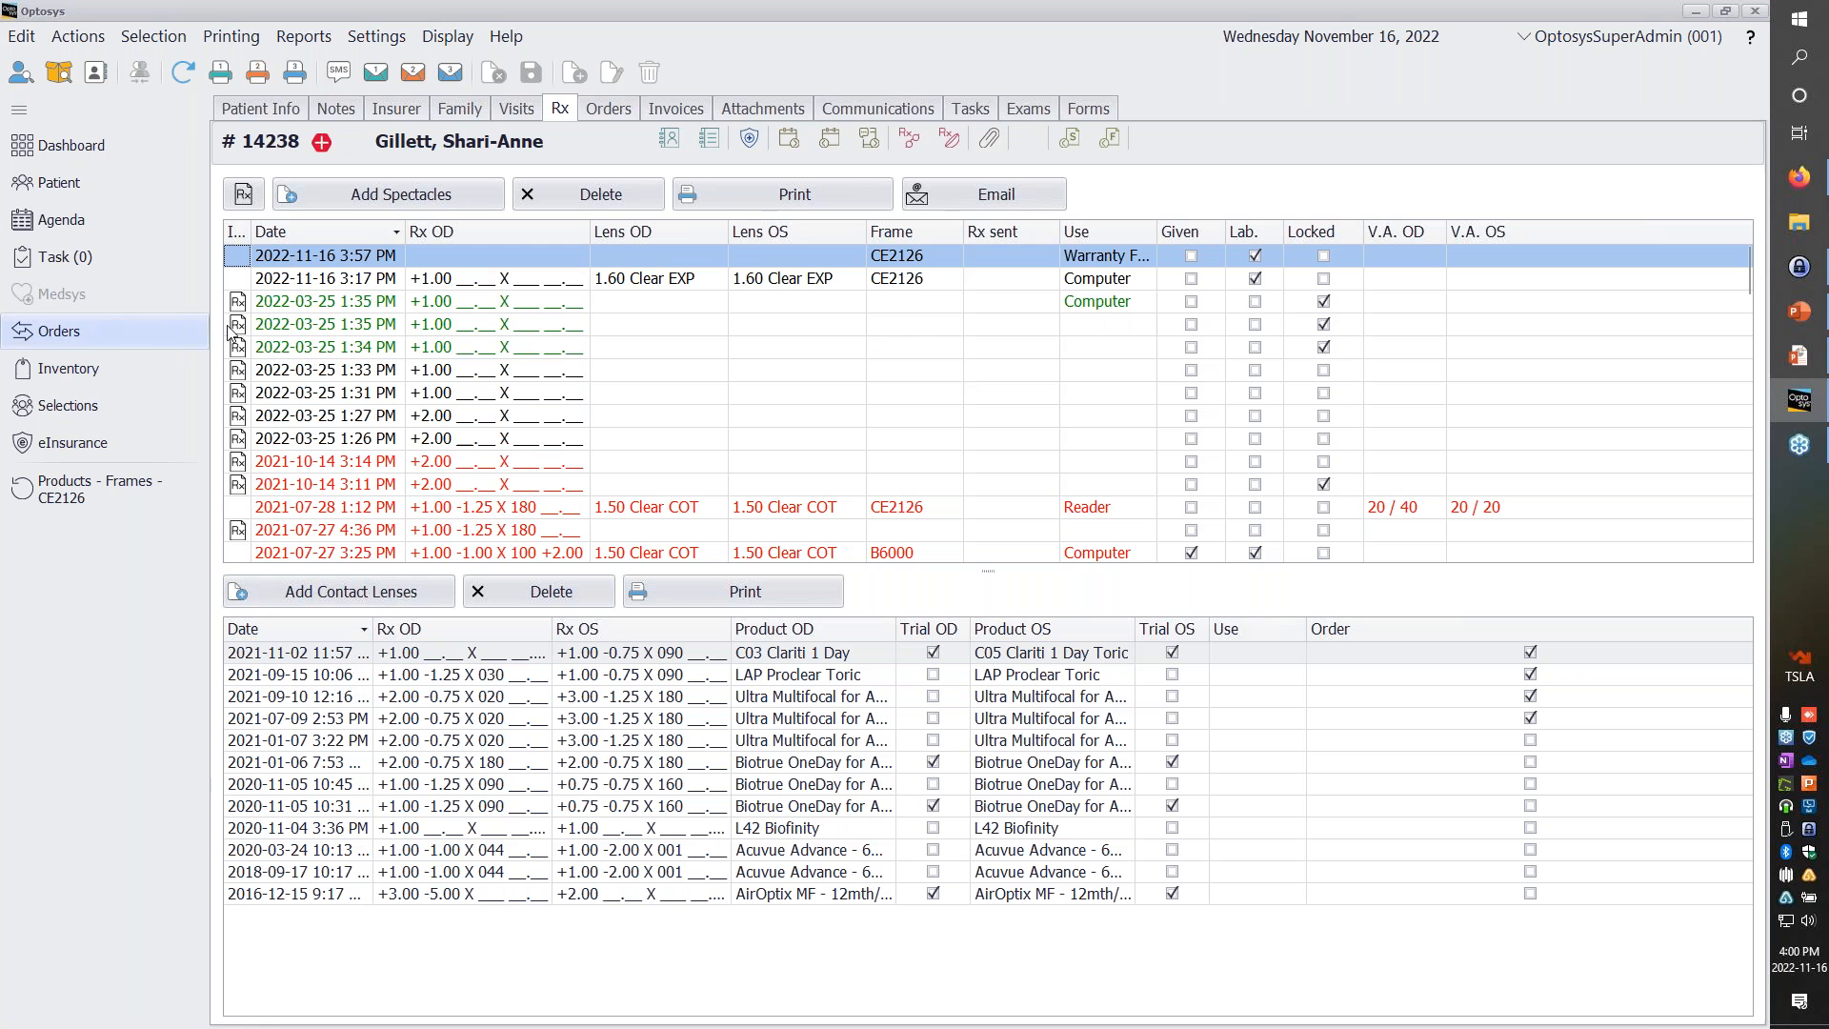
Receive the newest pending Marchon frame order under supplier invoice number 6546484 and save the reception.
{"action": "left_click", "coordinate": [52, 333]}
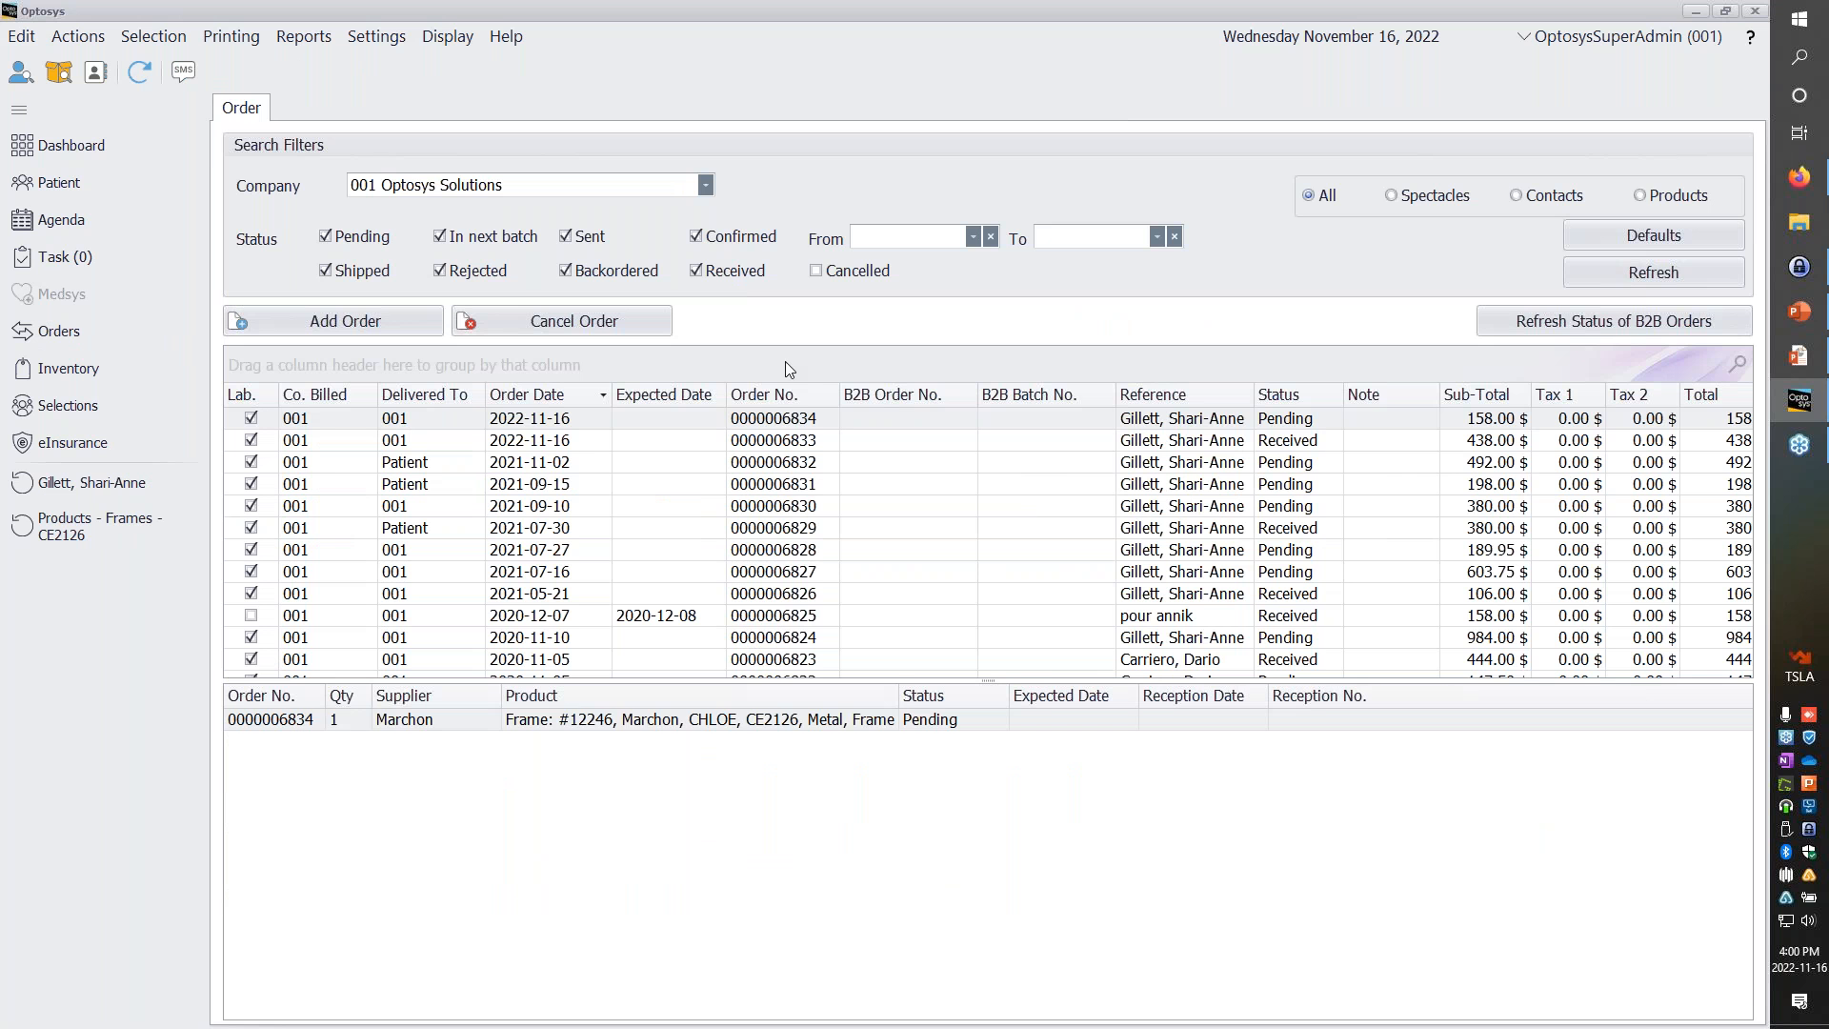
{"action": "left_click", "coordinate": [818, 422]}
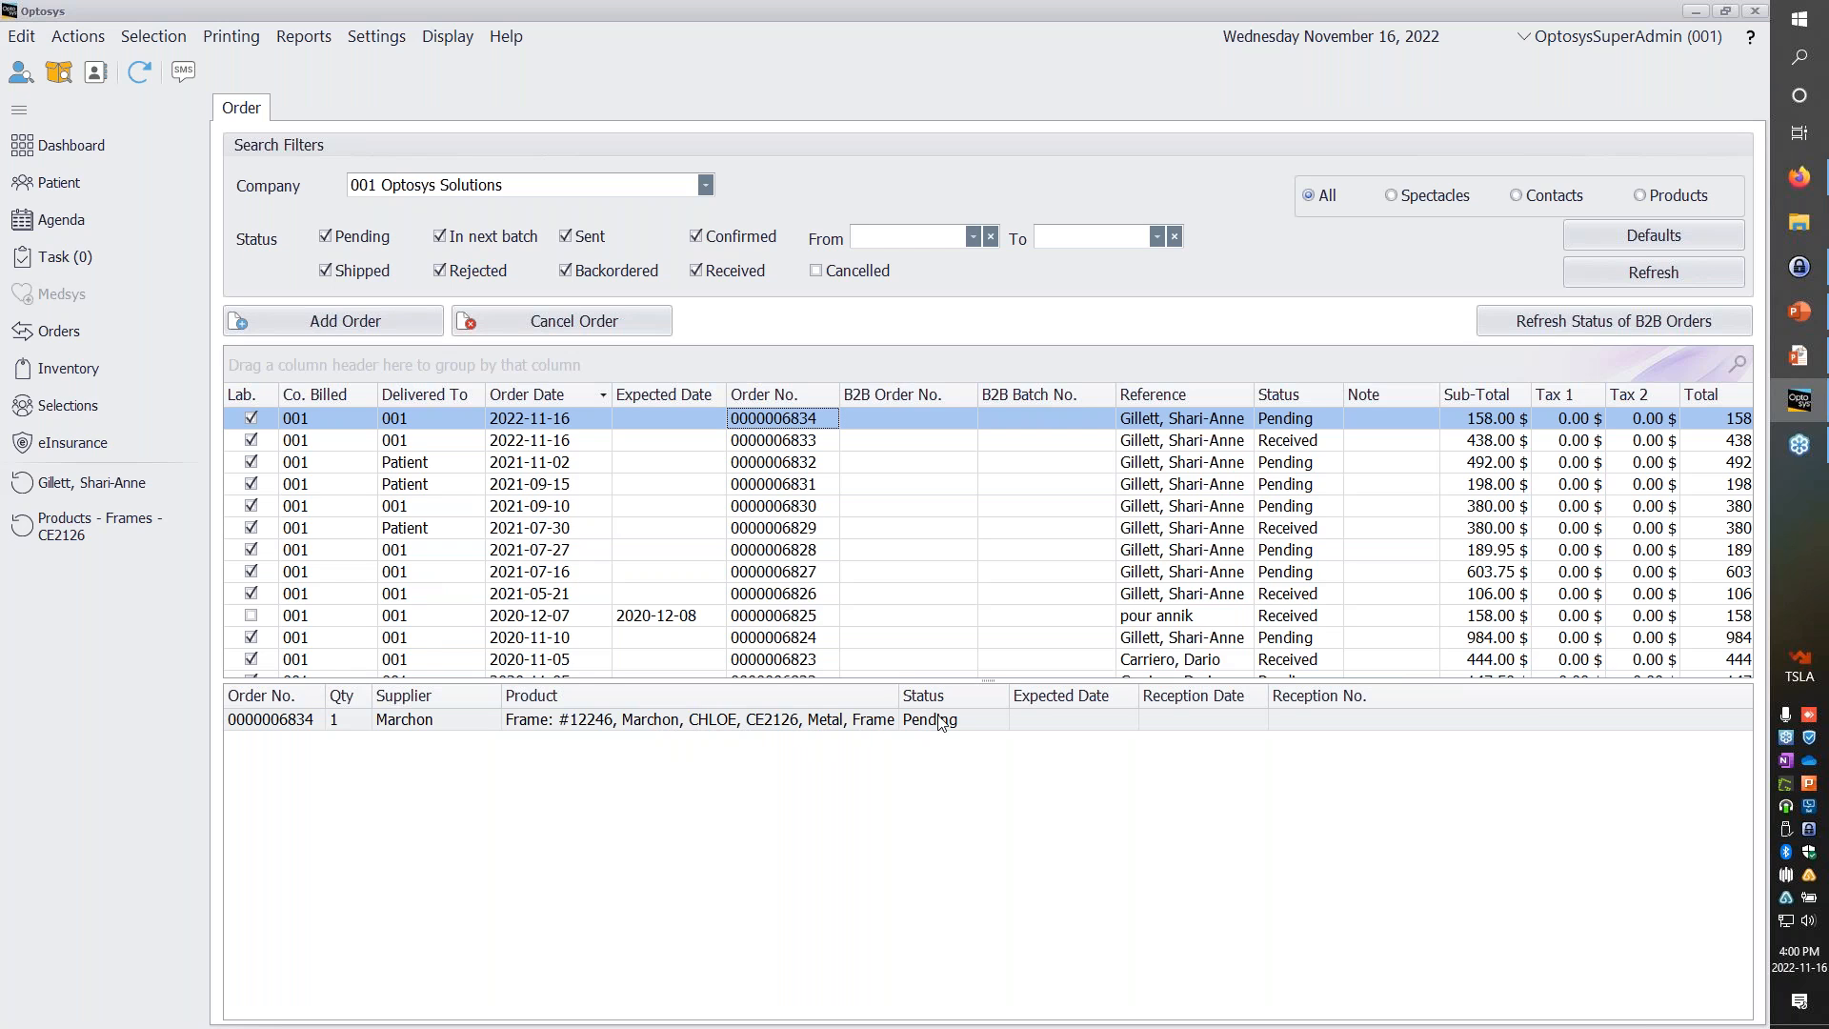
{"action": "right_click", "coordinate": [811, 422]}
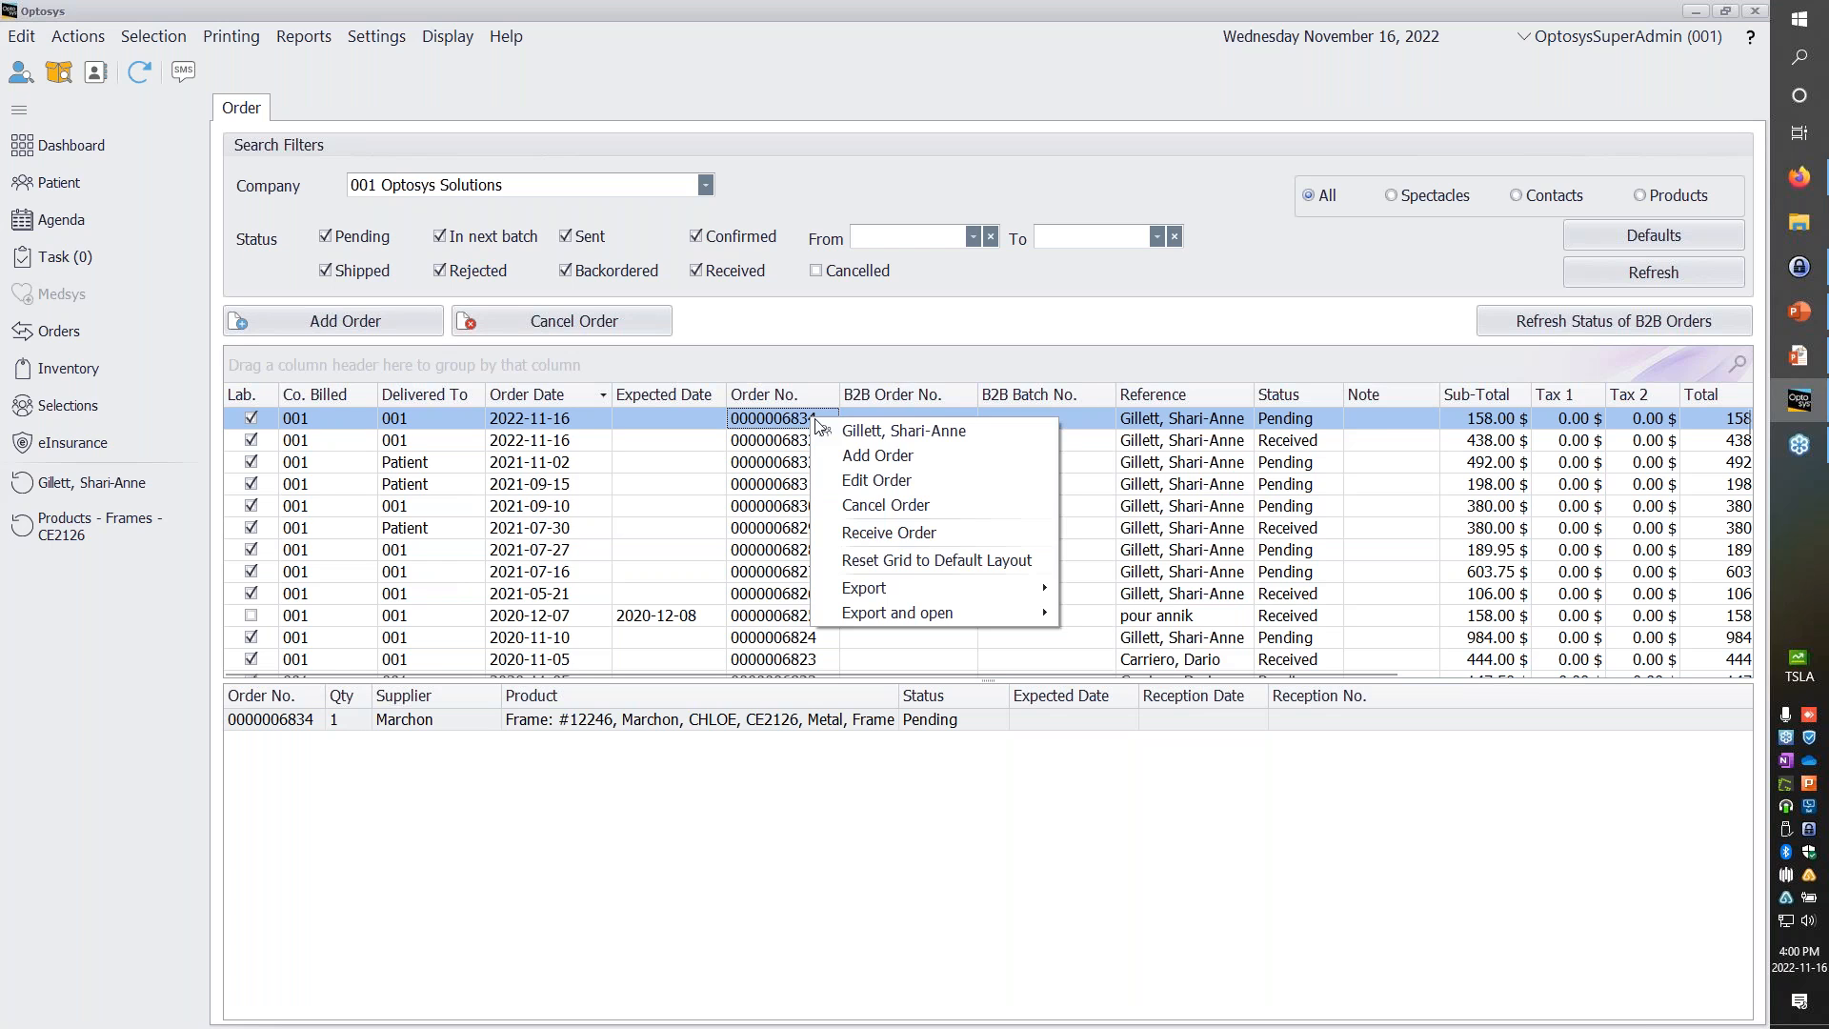
{"action": "left_click", "coordinate": [931, 539]}
{"action": "type", "text": "6546484"}
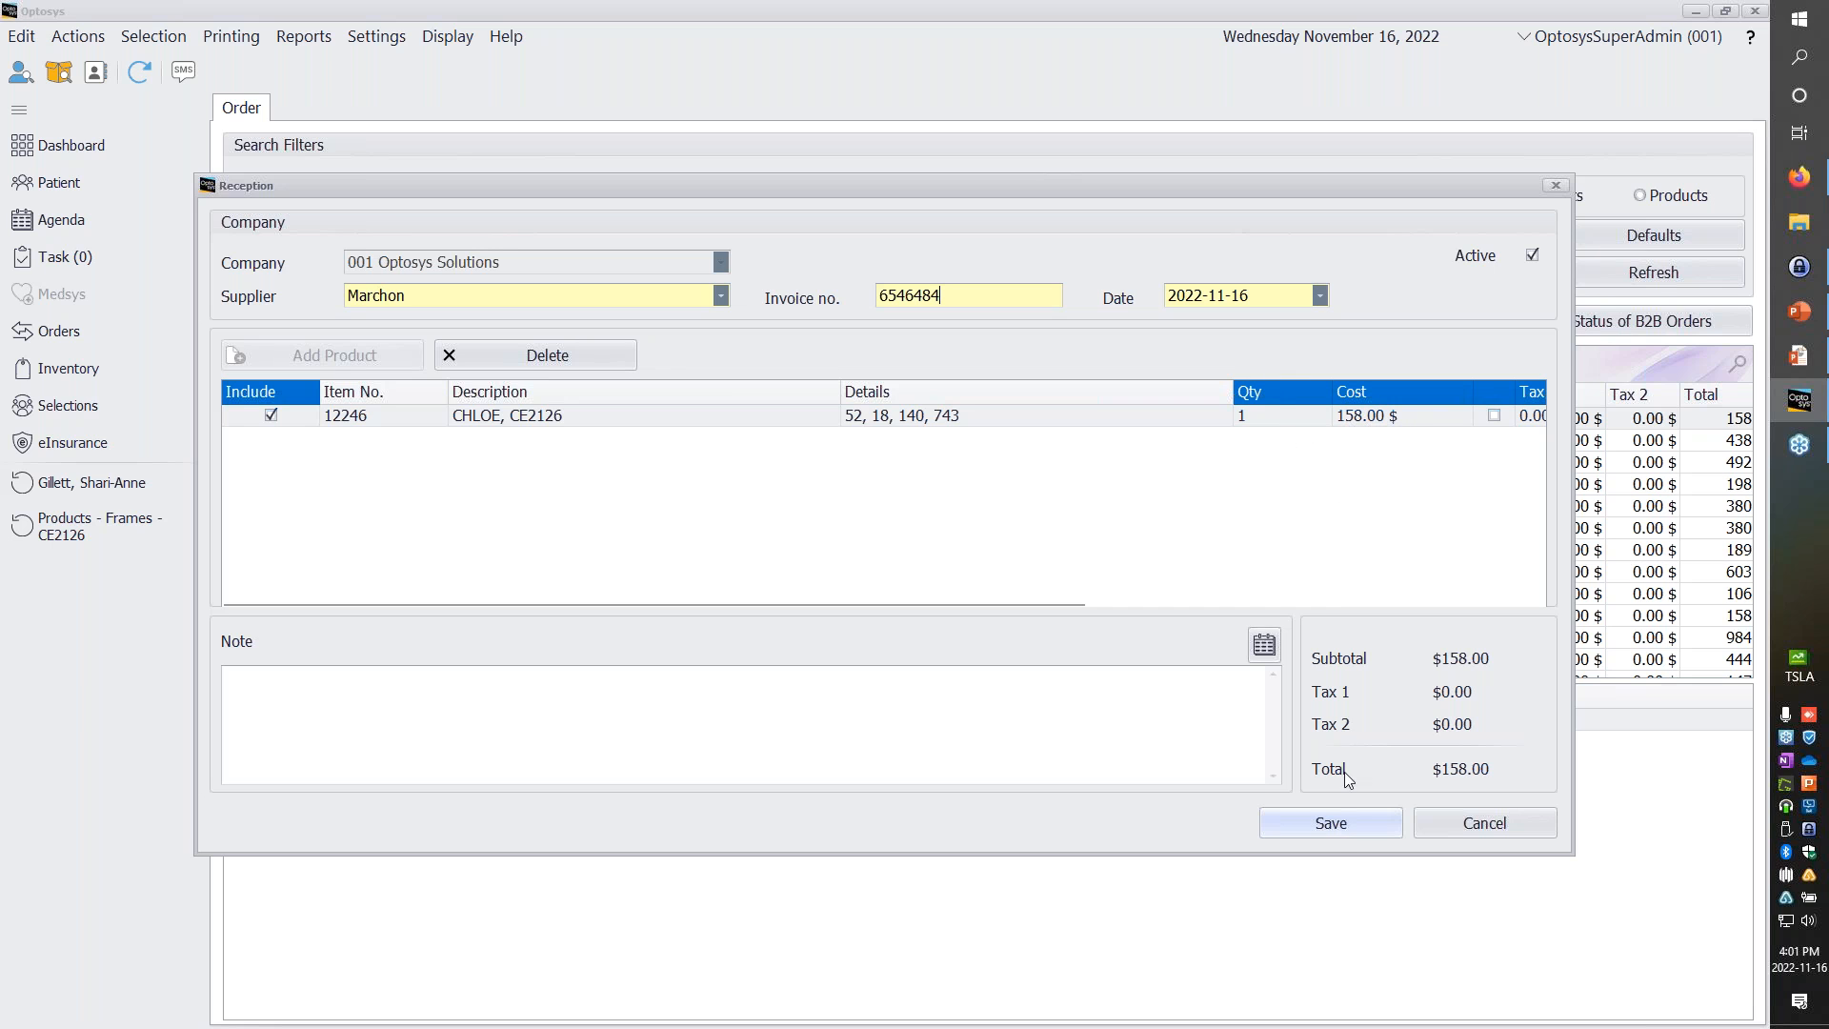
{"action": "left_click", "coordinate": [1335, 828]}
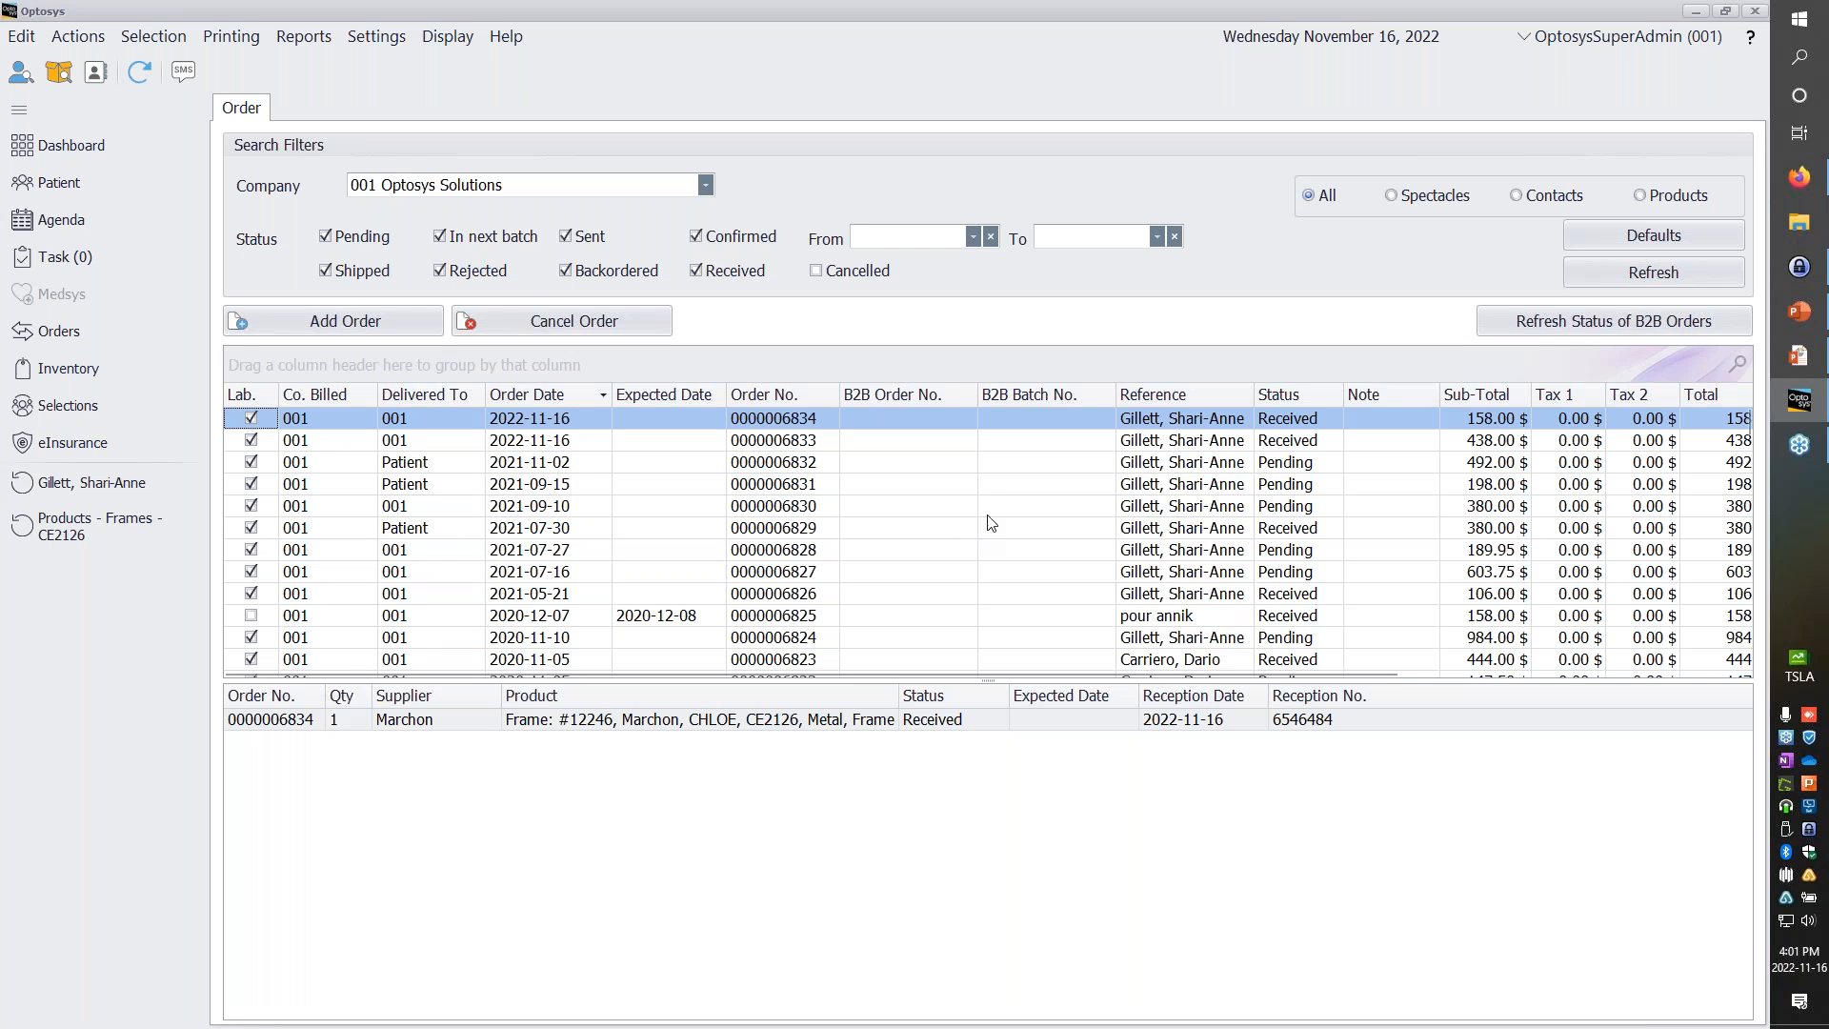
Start an inventory return for the Marchon CHLOE CE2126 frame, item 12246 in colour 743.
{"action": "left_click", "coordinate": [54, 373]}
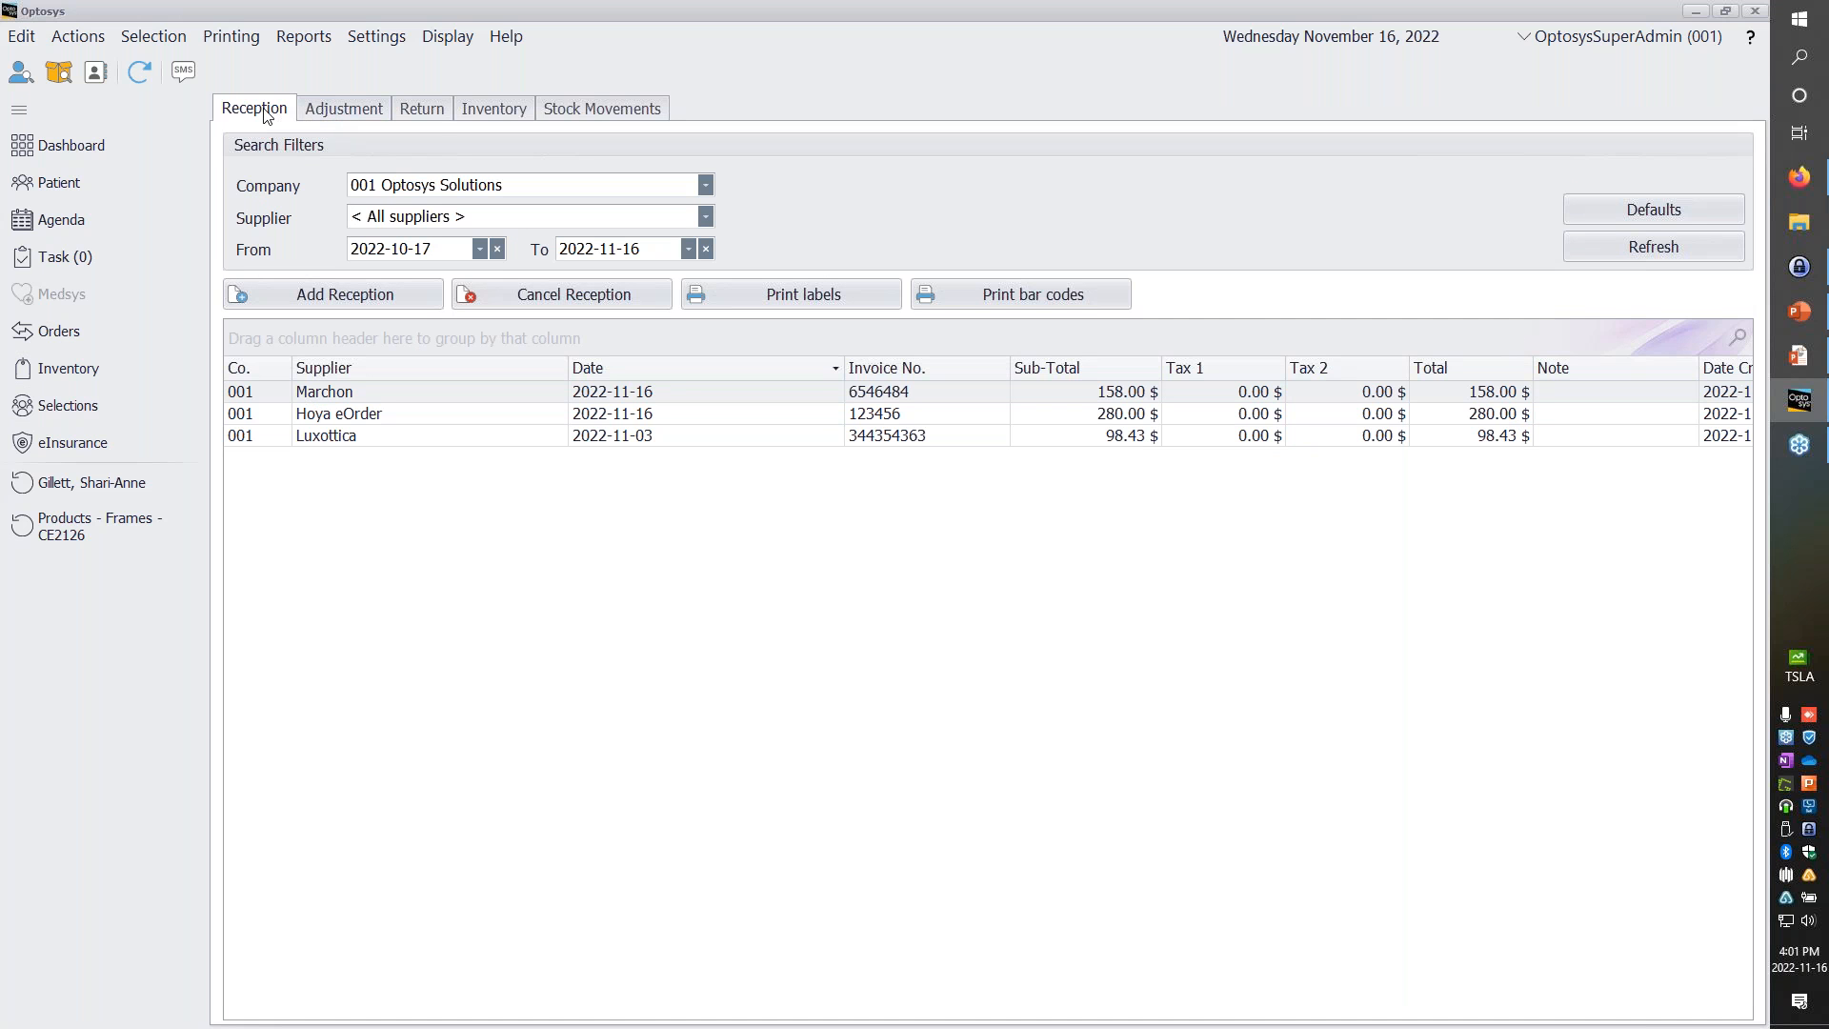
{"action": "left_click", "coordinate": [437, 119]}
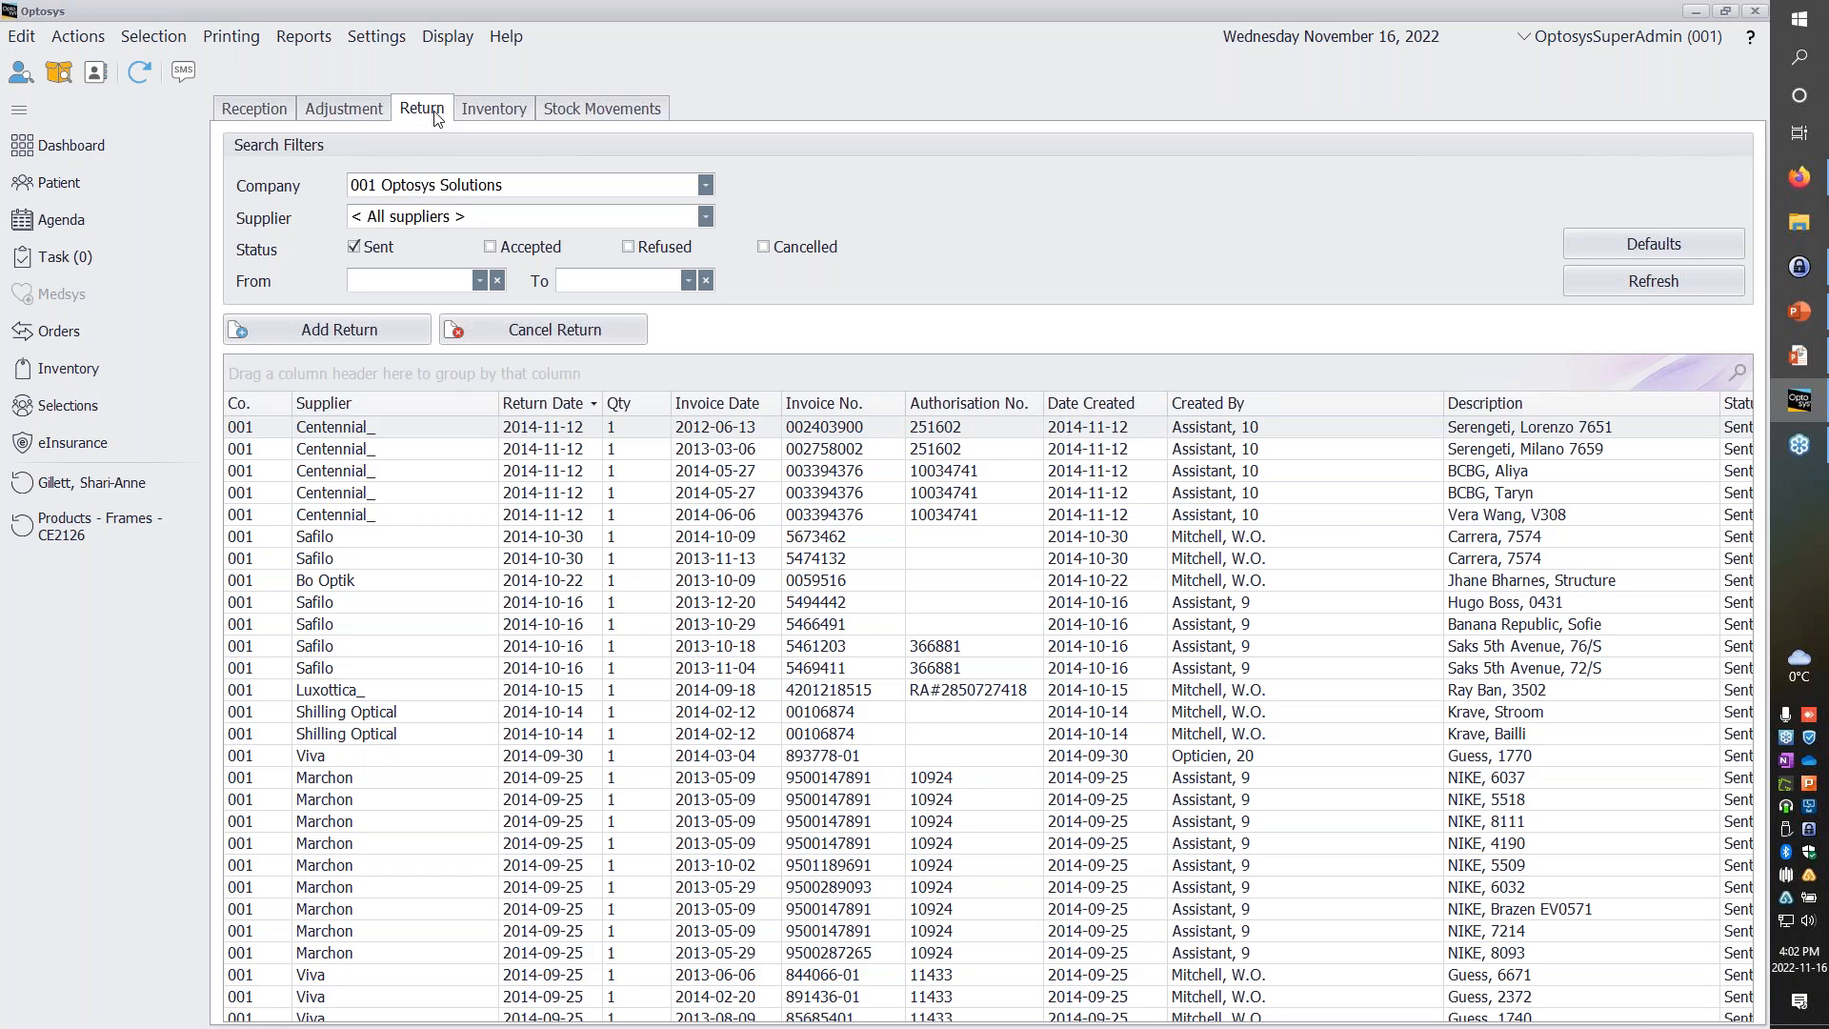
{"action": "left_click", "coordinate": [375, 330]}
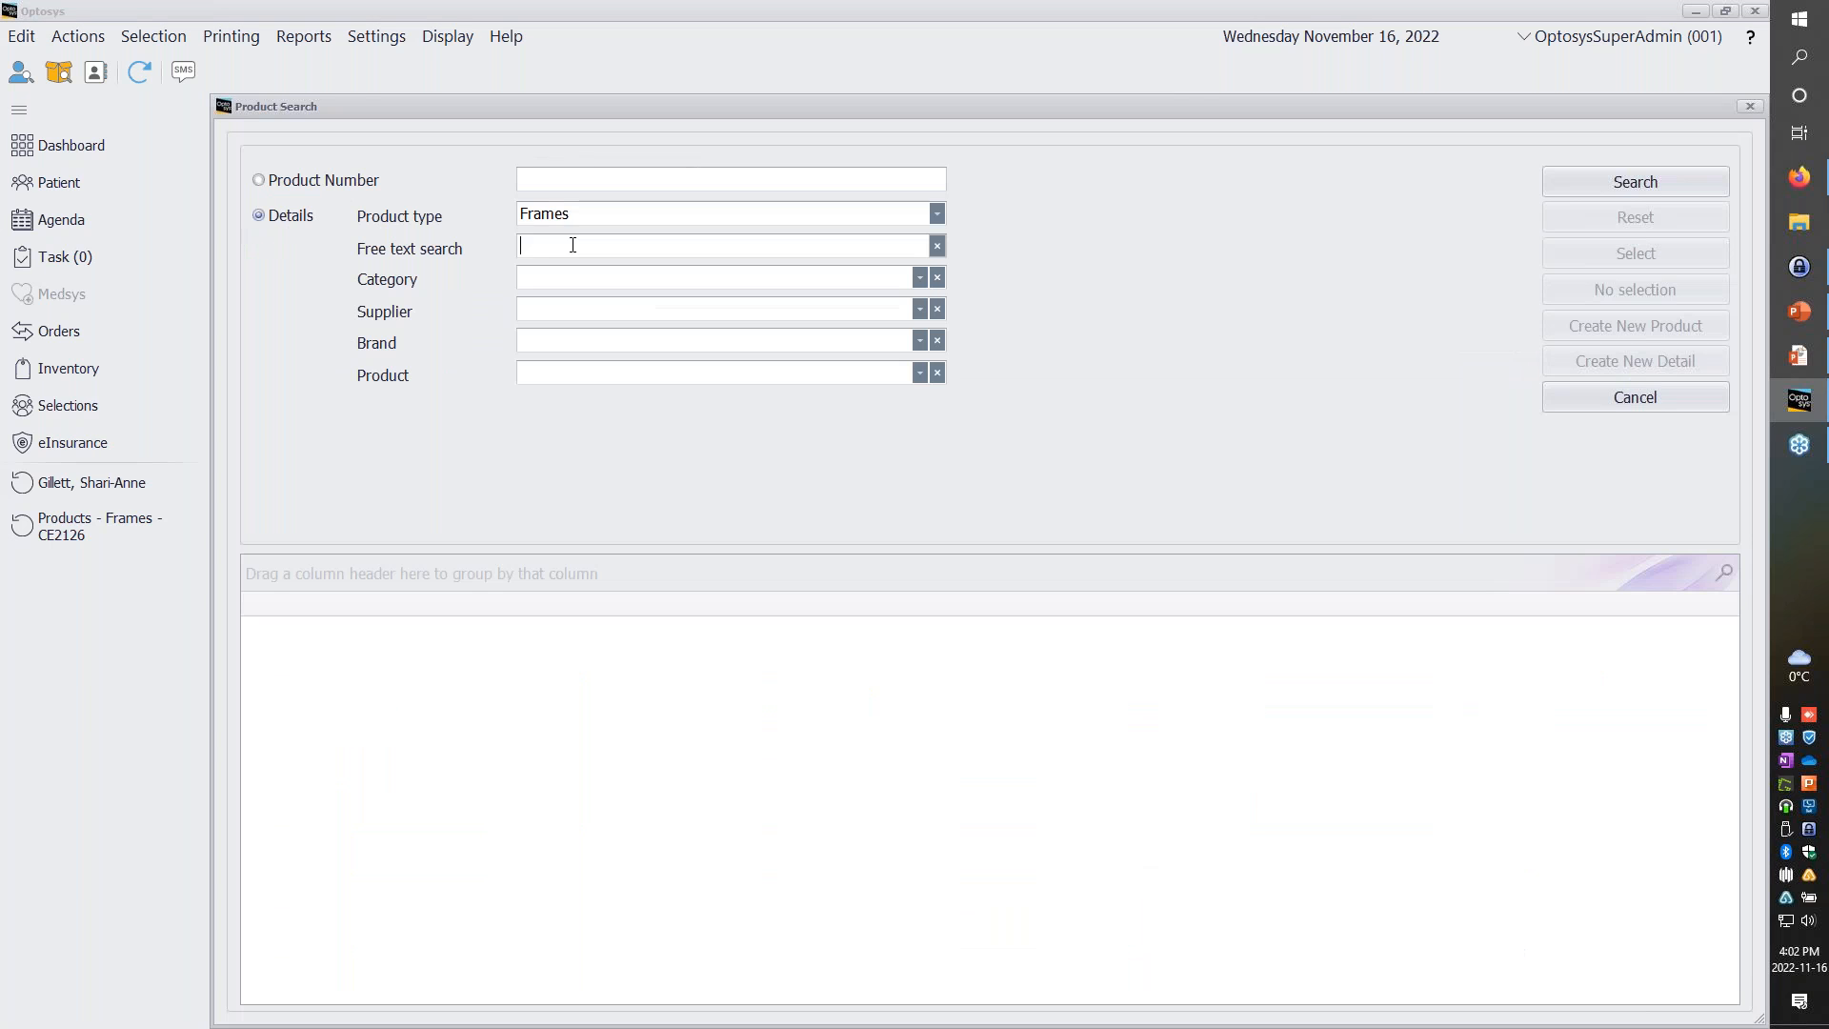
{"action": "type", "text": "Ce2126"}
{"action": "key", "text": "Return"}
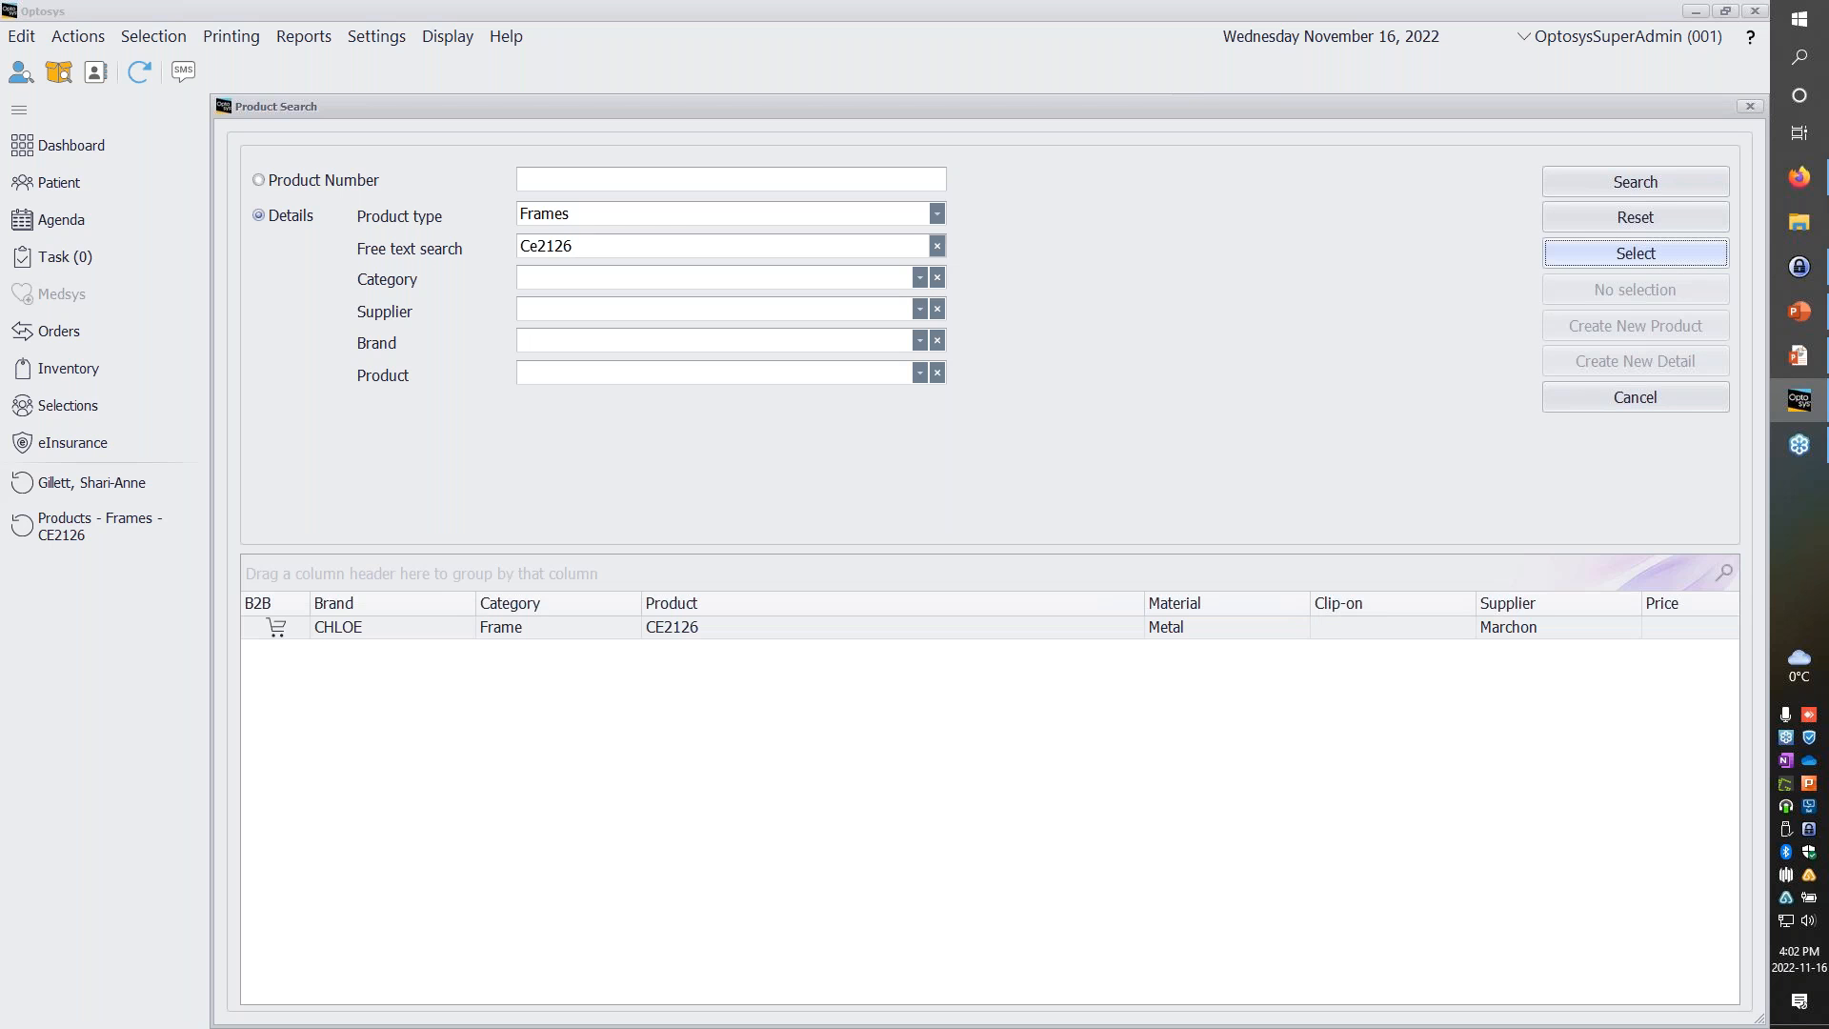
{"action": "key", "text": "Return"}
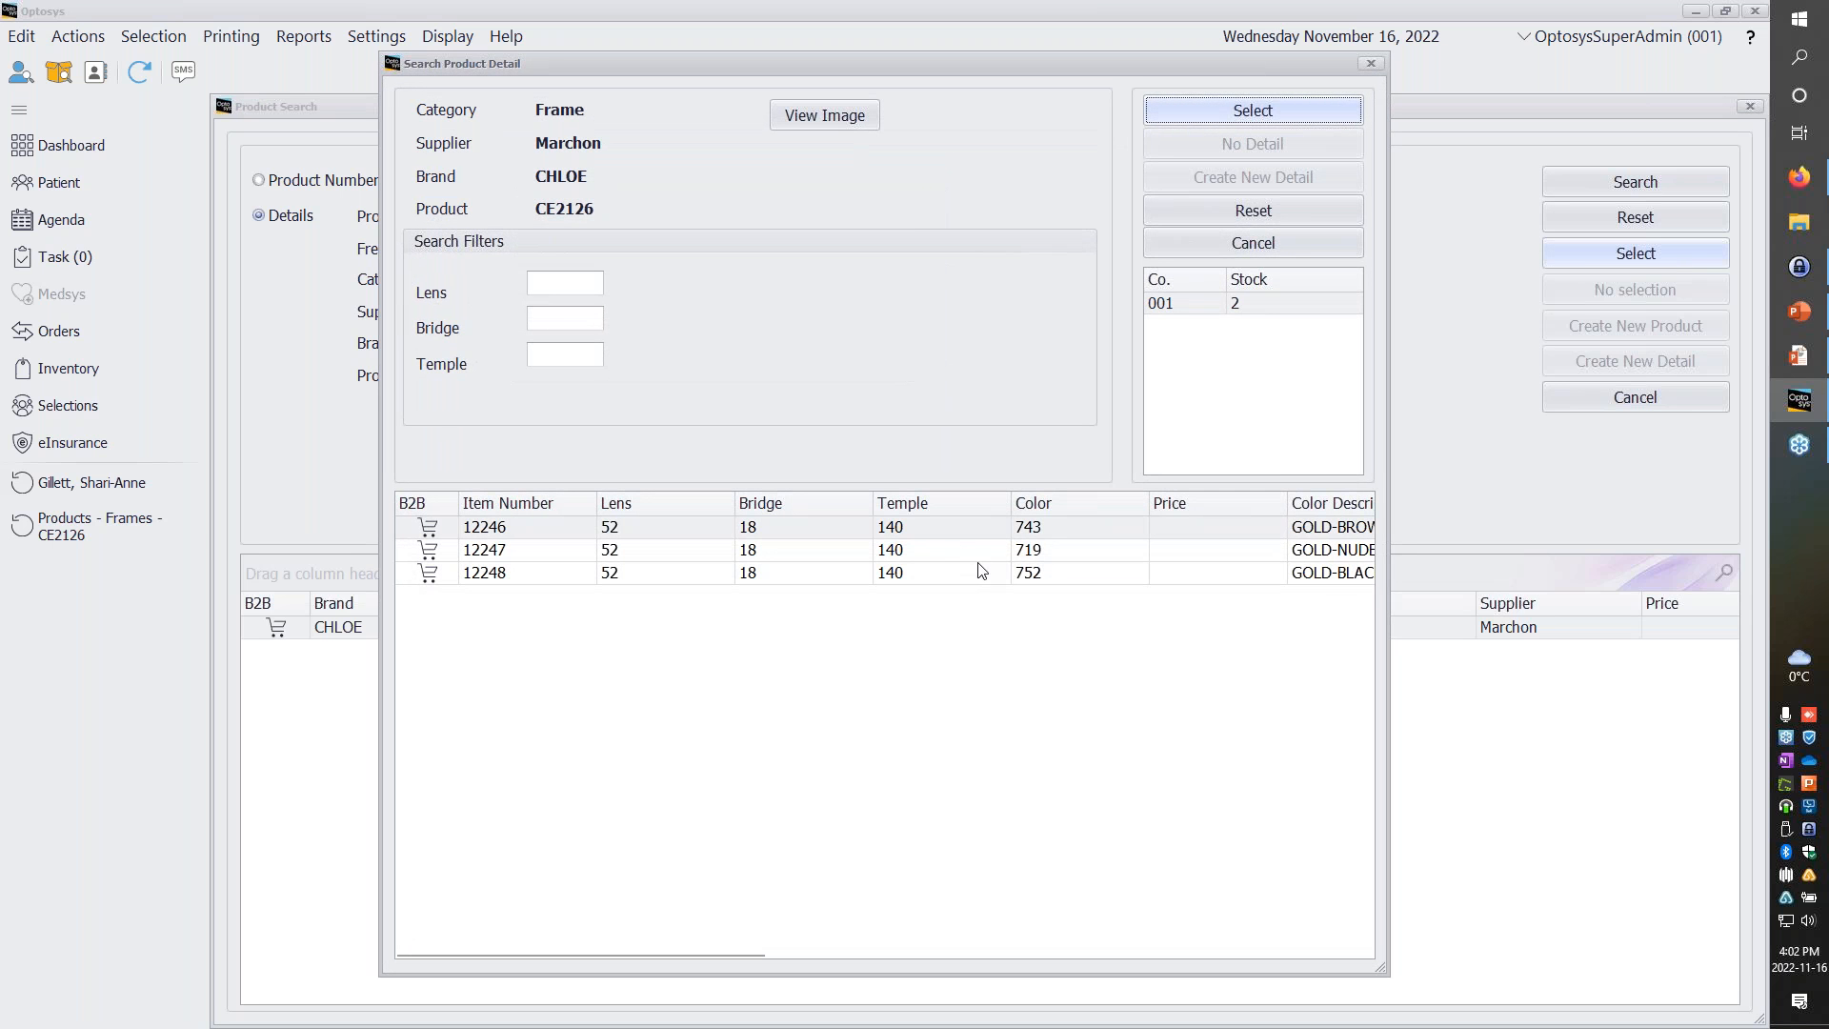
{"action": "double_click", "coordinate": [992, 530]}
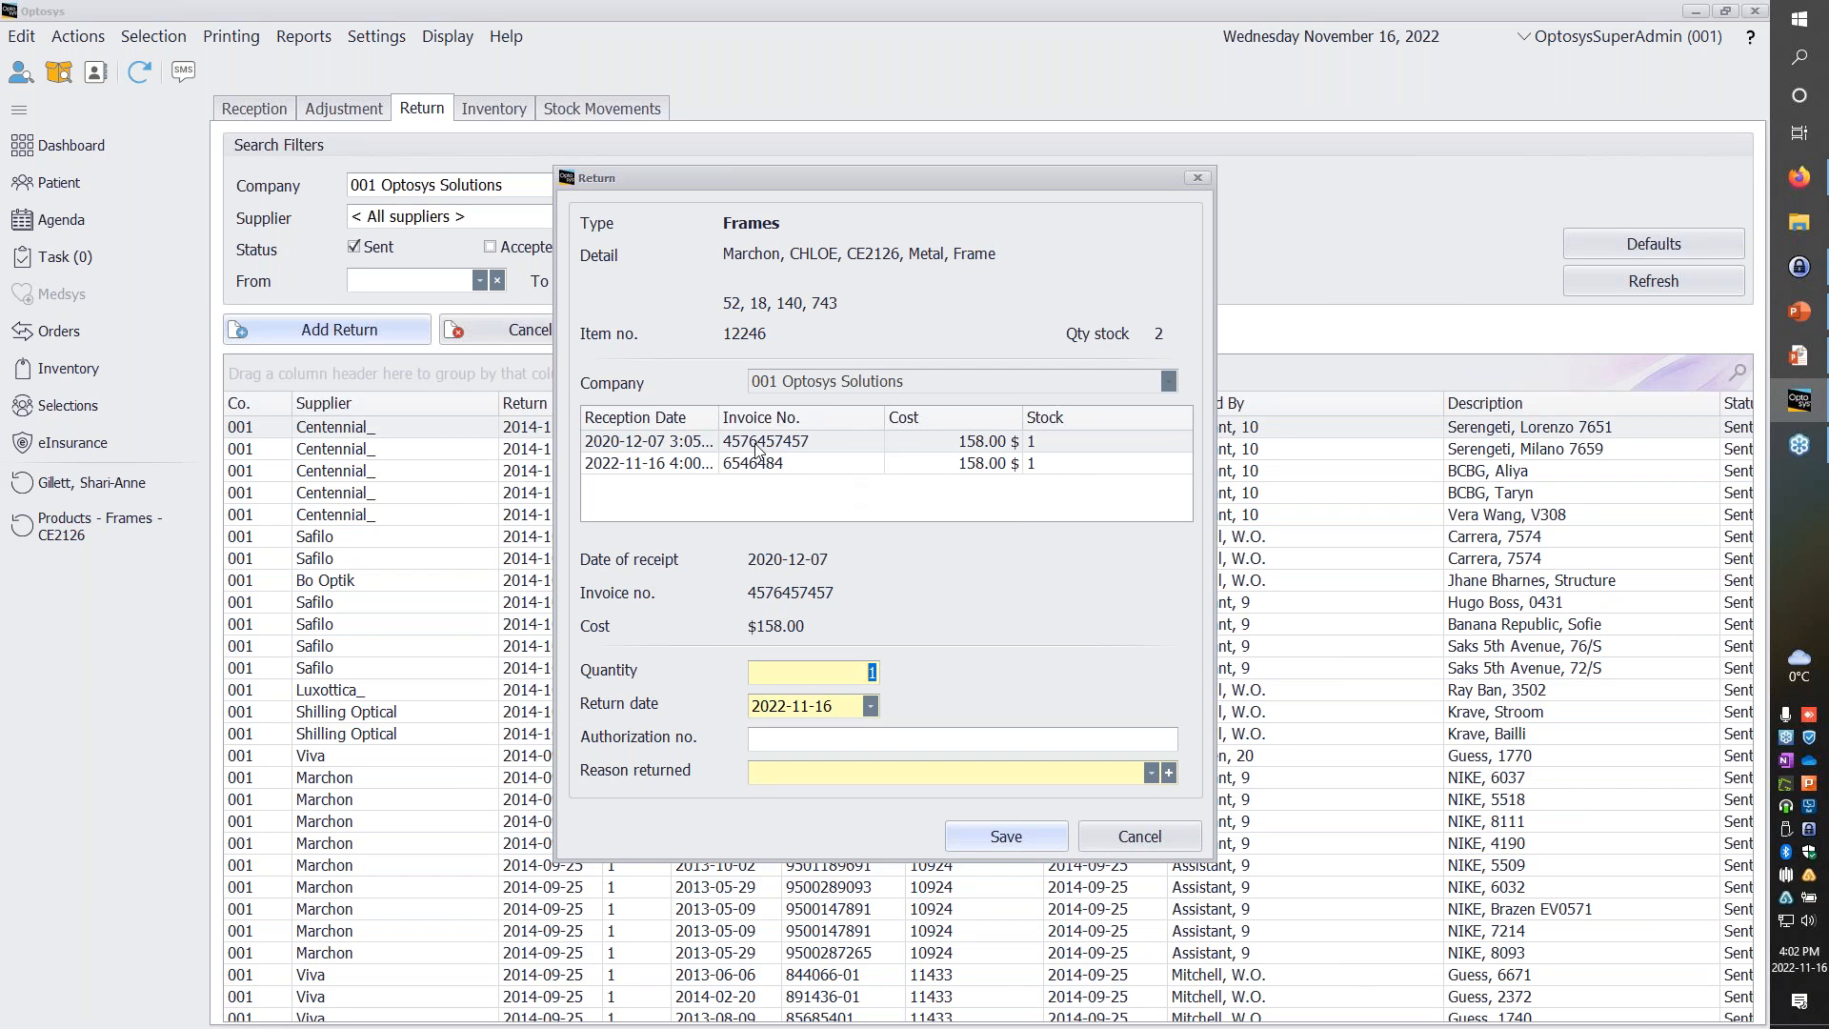
Choose the 2022-11-16 reception on invoice 6546484 as the source of the returned frame.
{"action": "left_click", "coordinate": [663, 444]}
{"action": "left_click", "coordinate": [666, 456]}
{"action": "left_click", "coordinate": [666, 446]}
{"action": "left_click", "coordinate": [674, 454]}
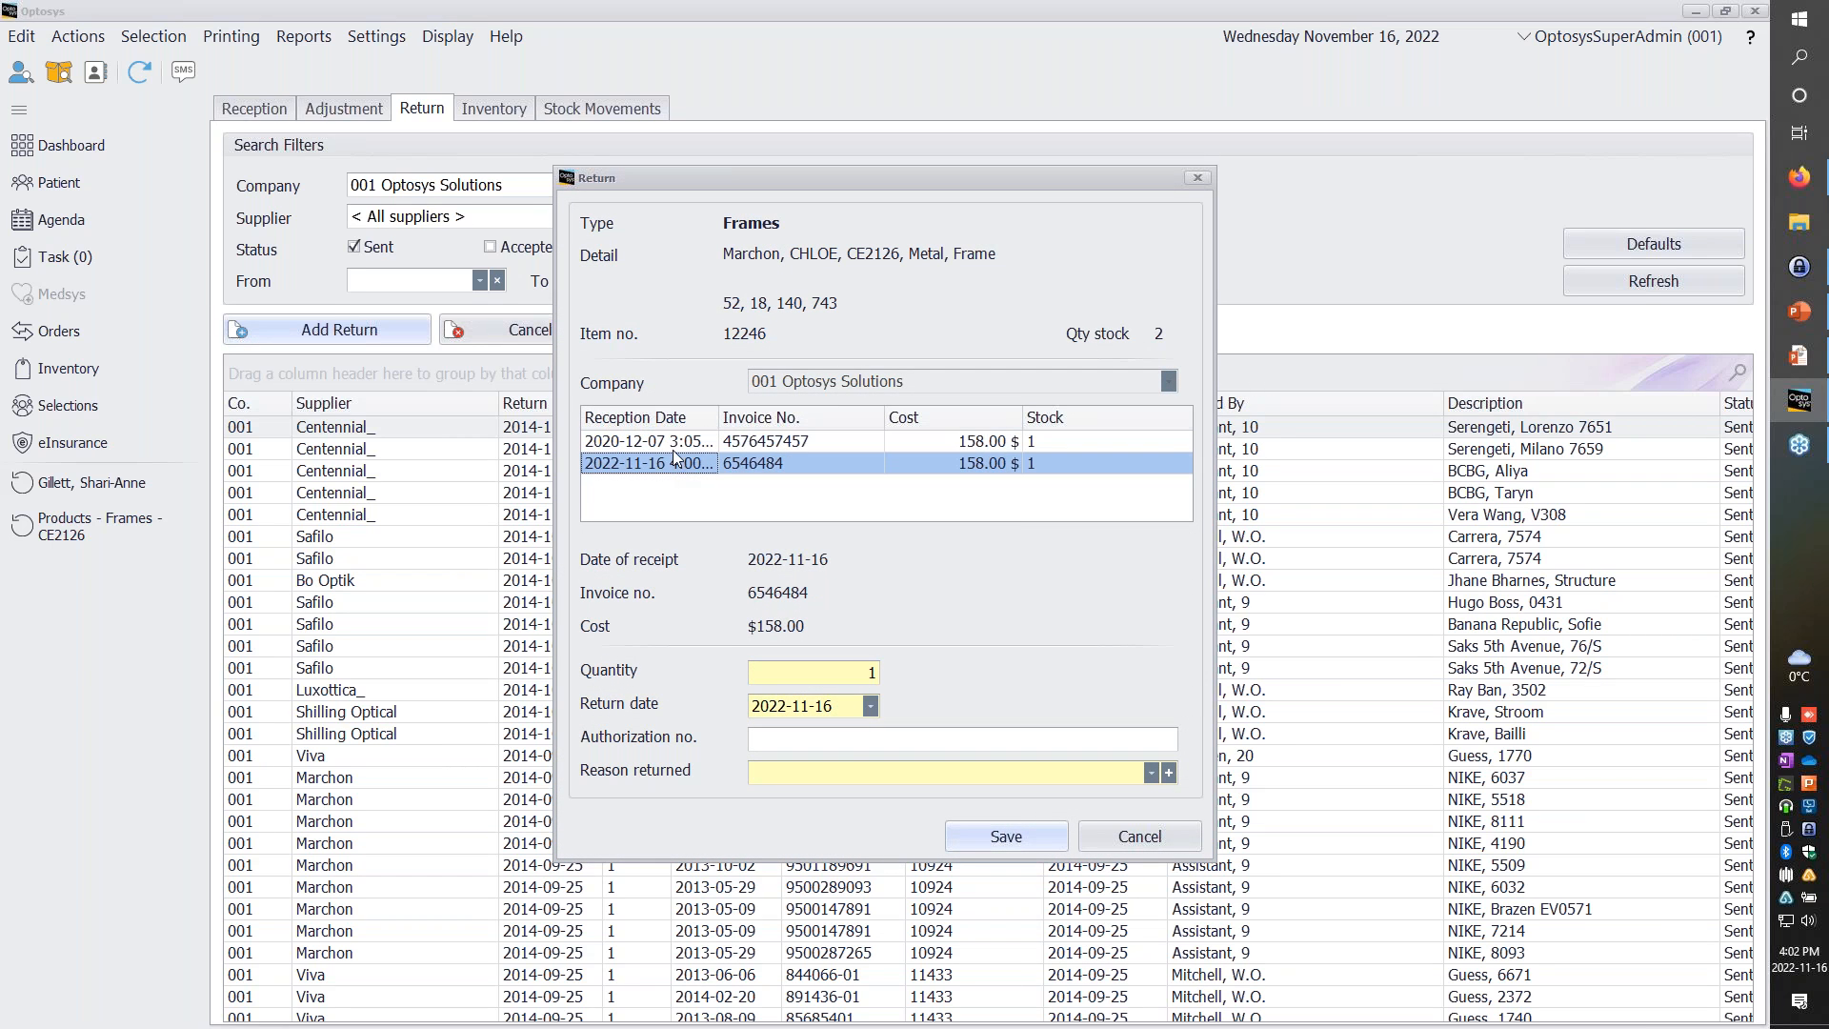
{"action": "left_click", "coordinate": [793, 444]}
{"action": "left_click", "coordinate": [802, 464]}
Set the return reason to Defective, enter authorization number 123456, and save the return.
{"action": "left_click", "coordinate": [834, 771]}
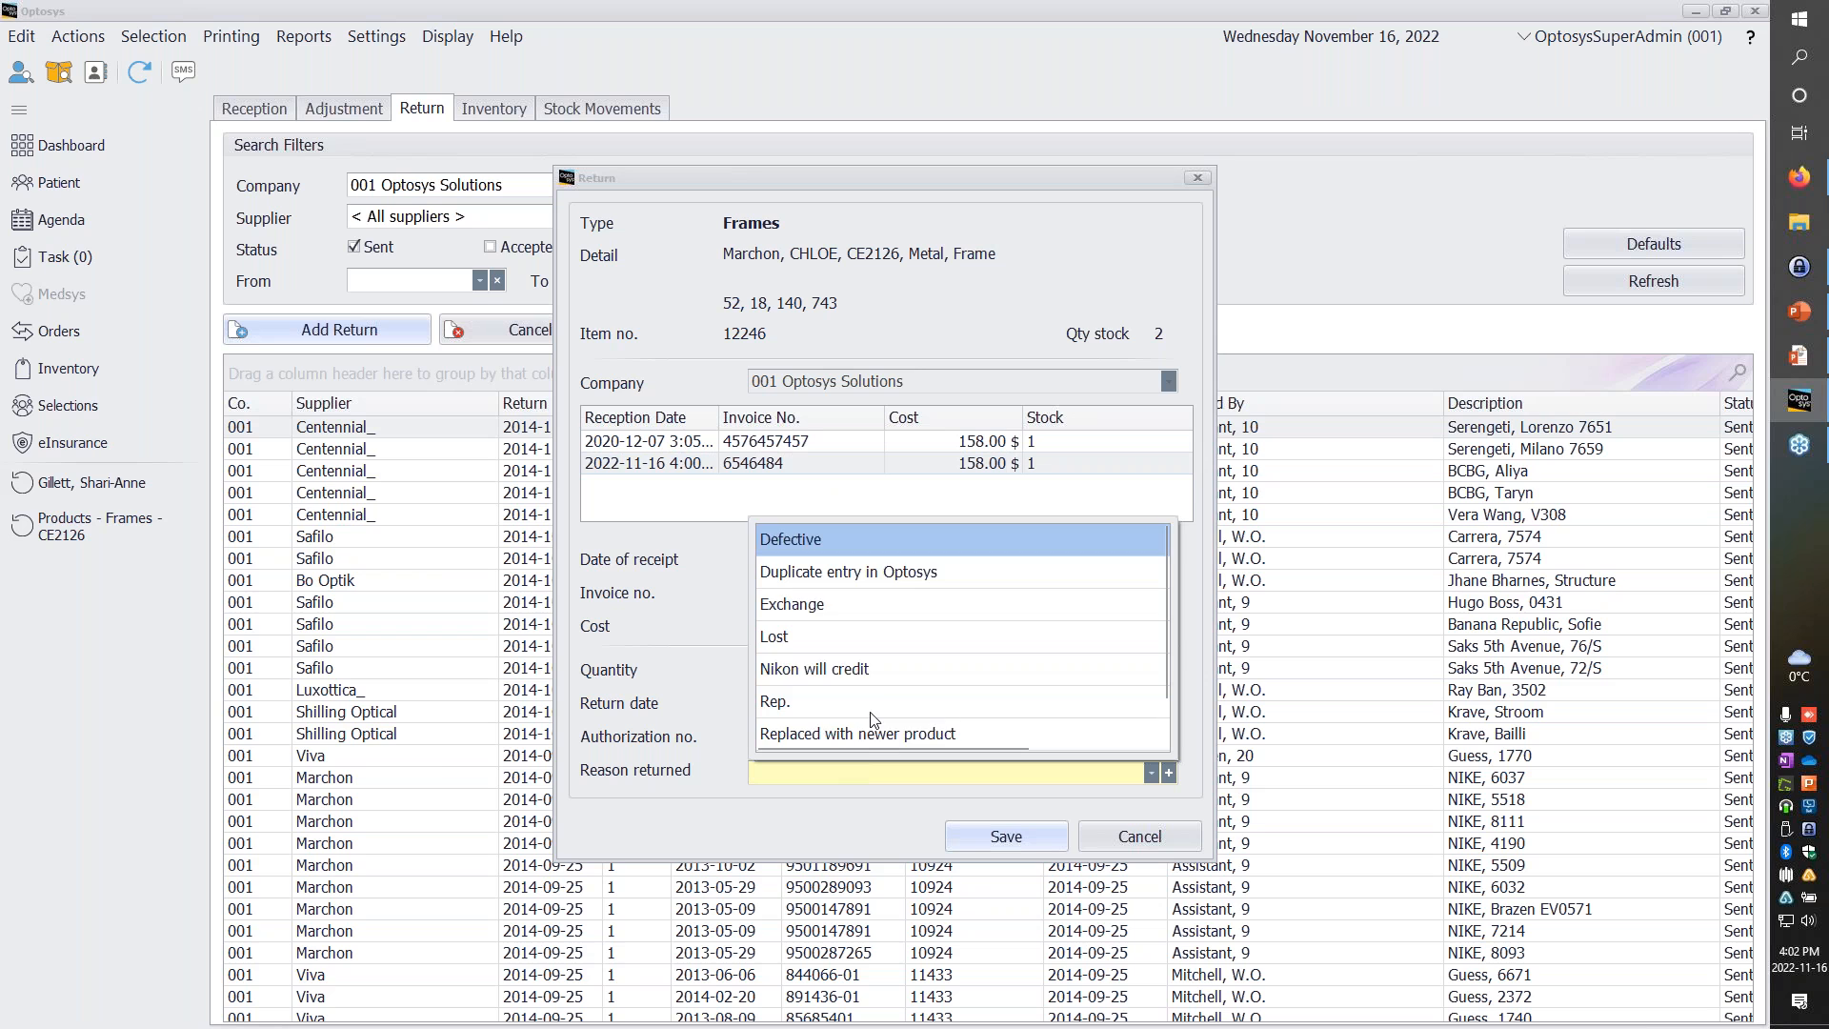
{"action": "scroll", "coordinate": [874, 722], "scroll_direction": "down", "scroll_amount": 1}
{"action": "scroll", "coordinate": [873, 721], "scroll_direction": "up", "scroll_amount": 1}
{"action": "left_click", "coordinate": [817, 542]}
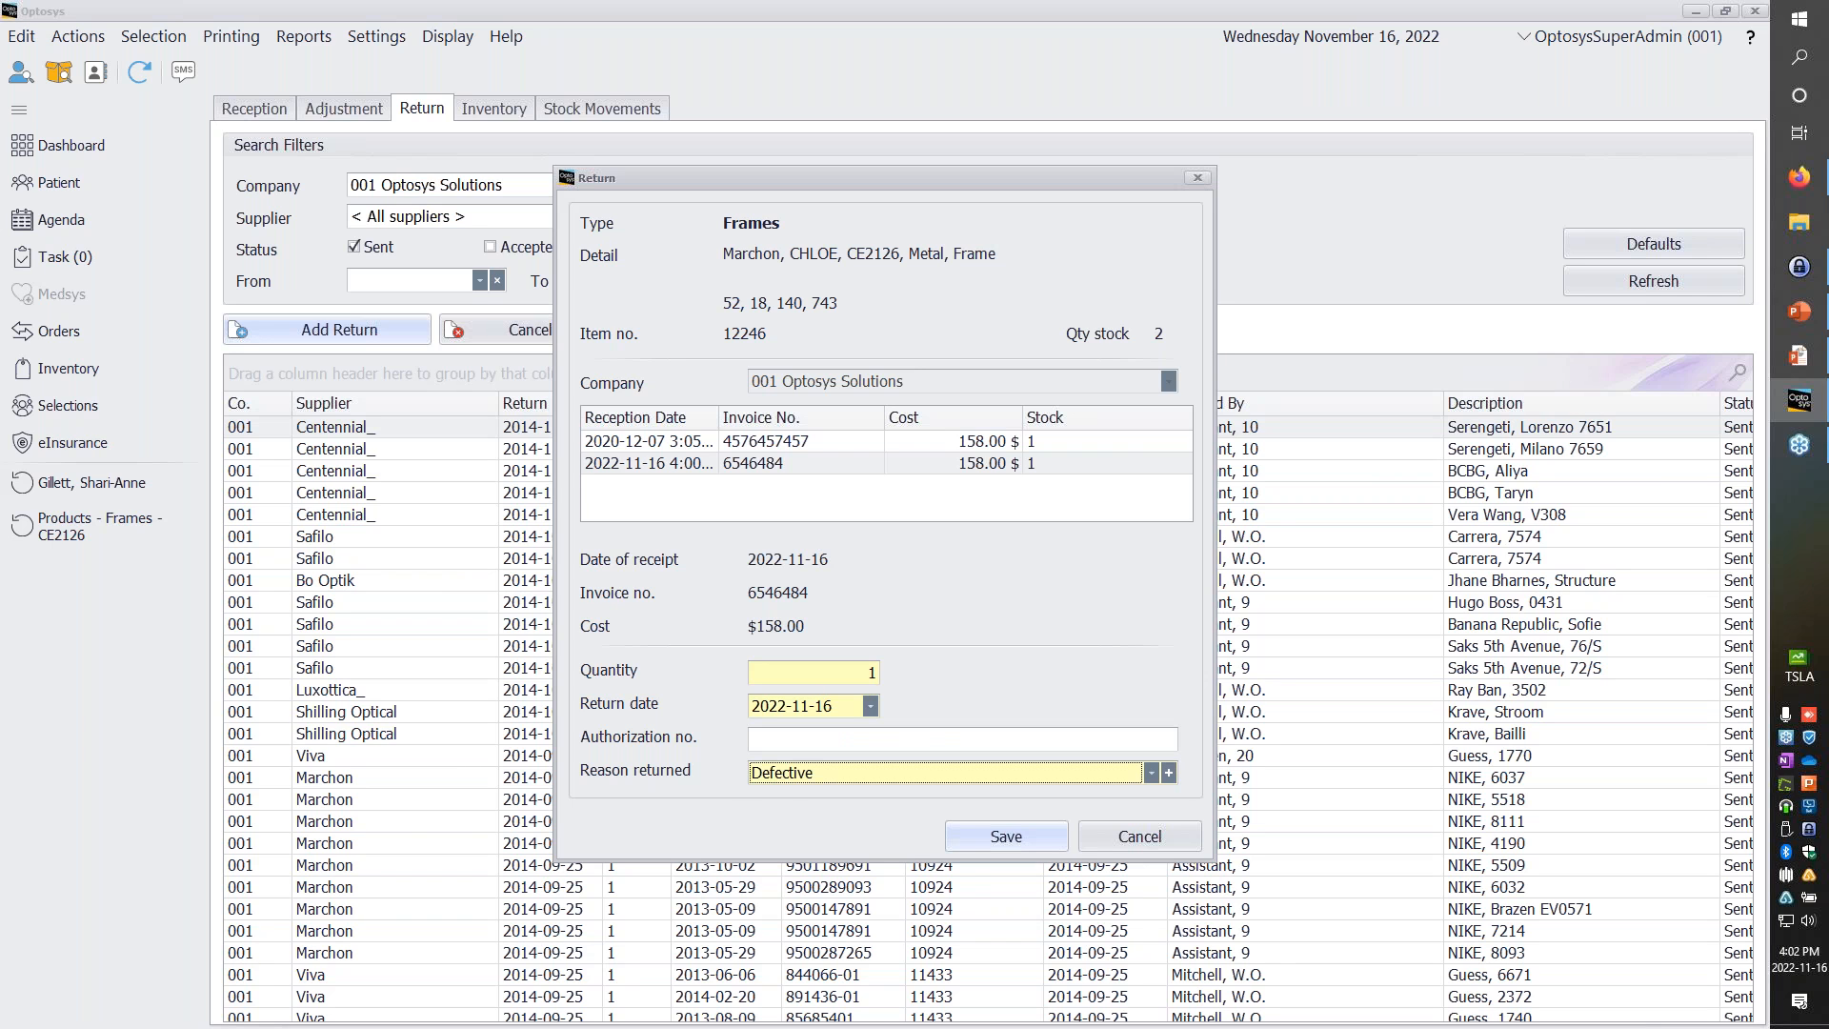
{"action": "left_click", "coordinate": [808, 741]}
{"action": "type", "text": "123456"}
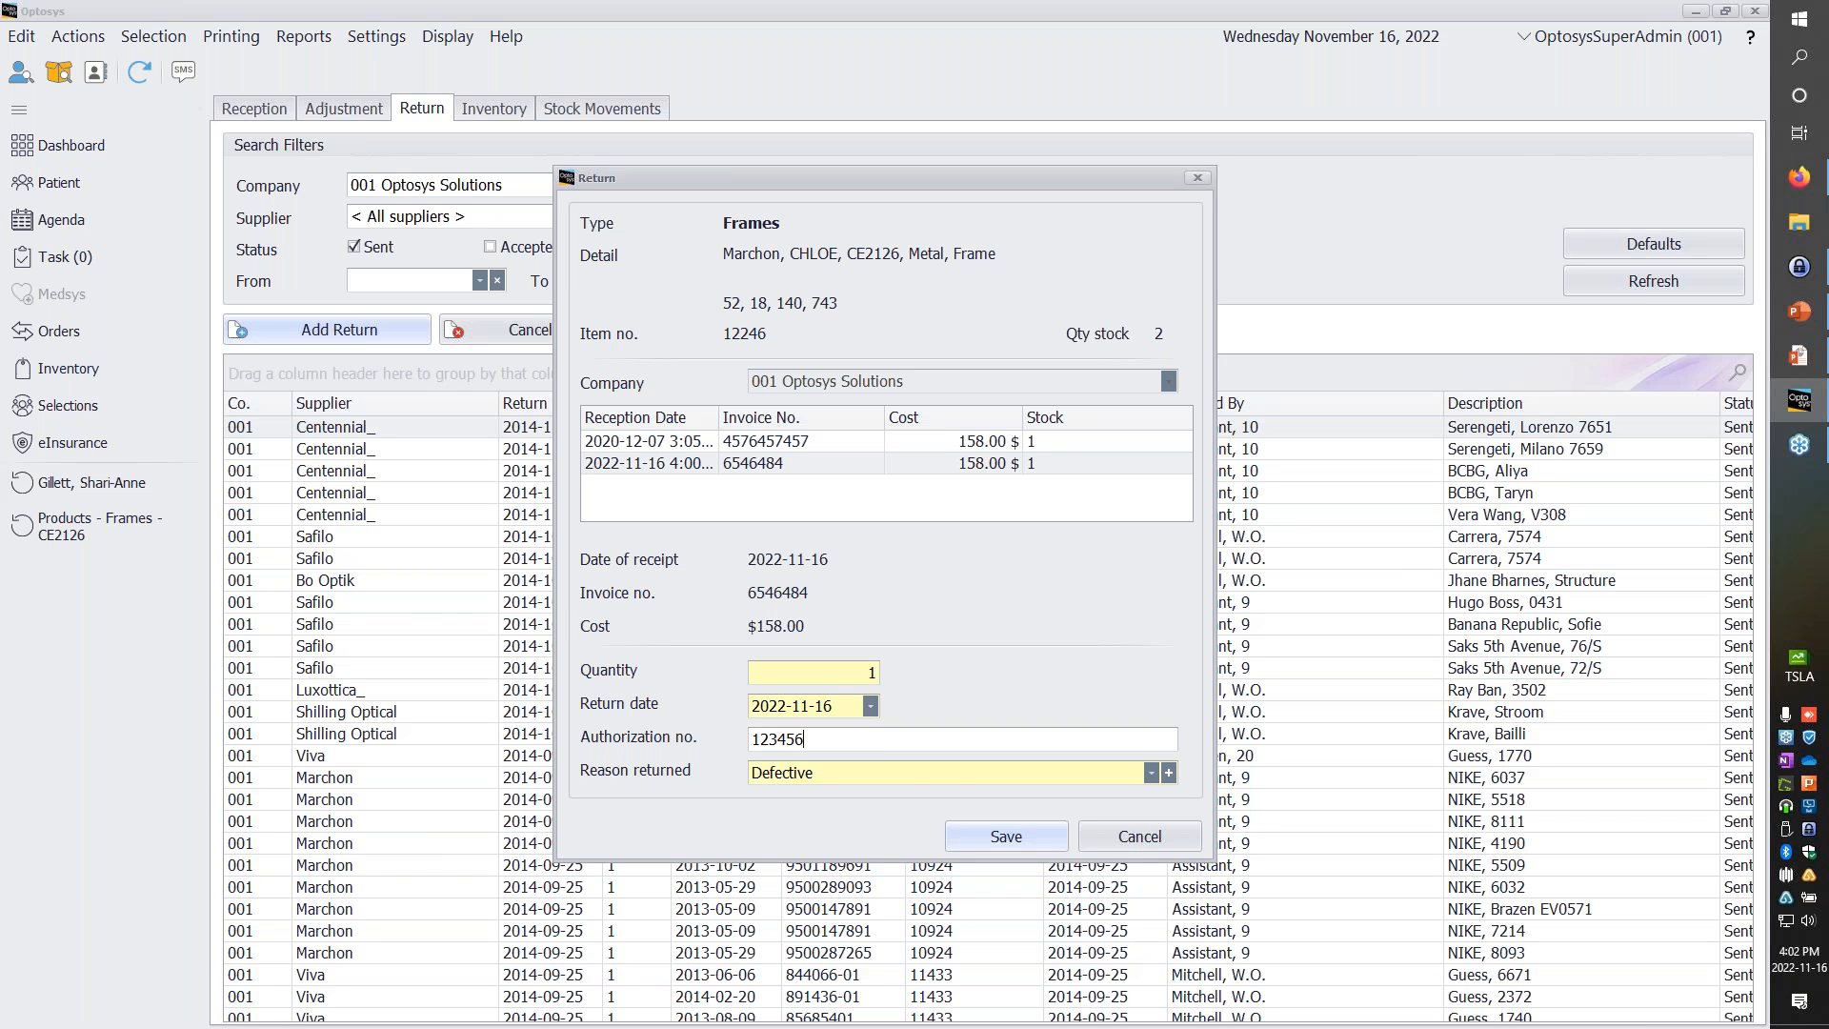
{"action": "left_click", "coordinate": [995, 838]}
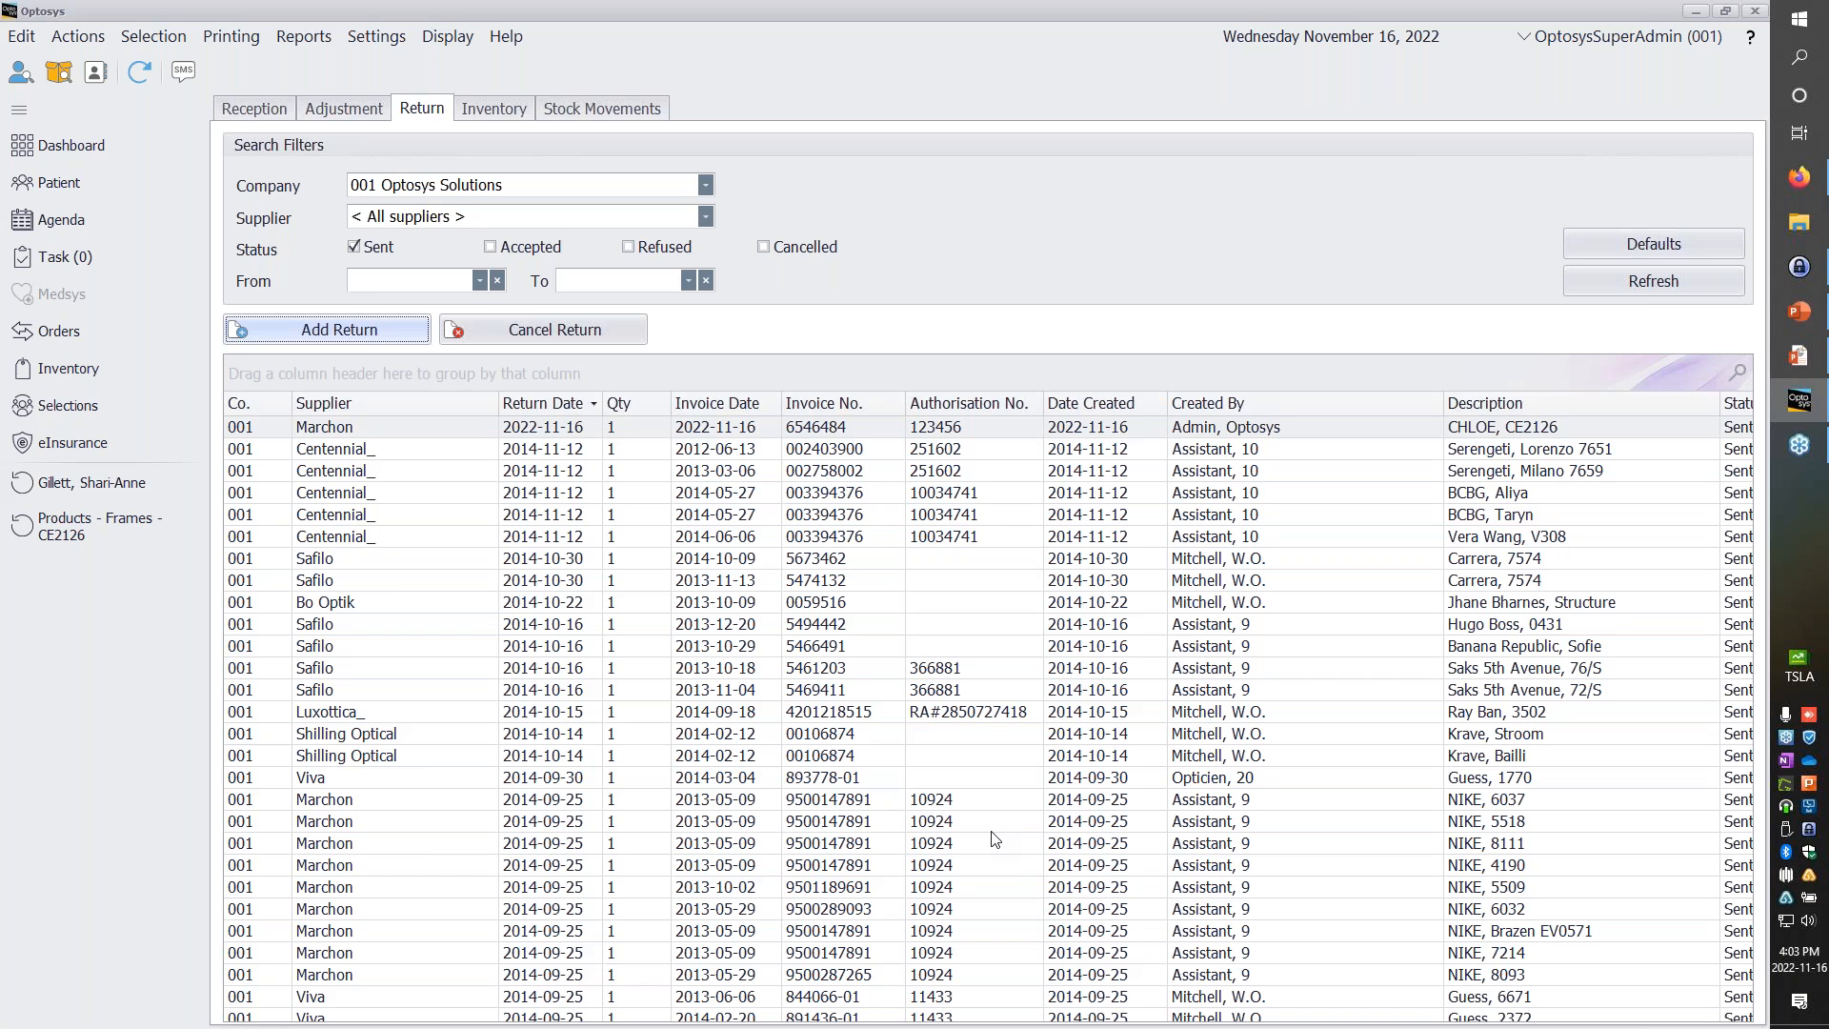
View the actions for the new Marchon return, including Receive Credit, and glance at the redo and warranty slide.
{"action": "right_click", "coordinate": [801, 435]}
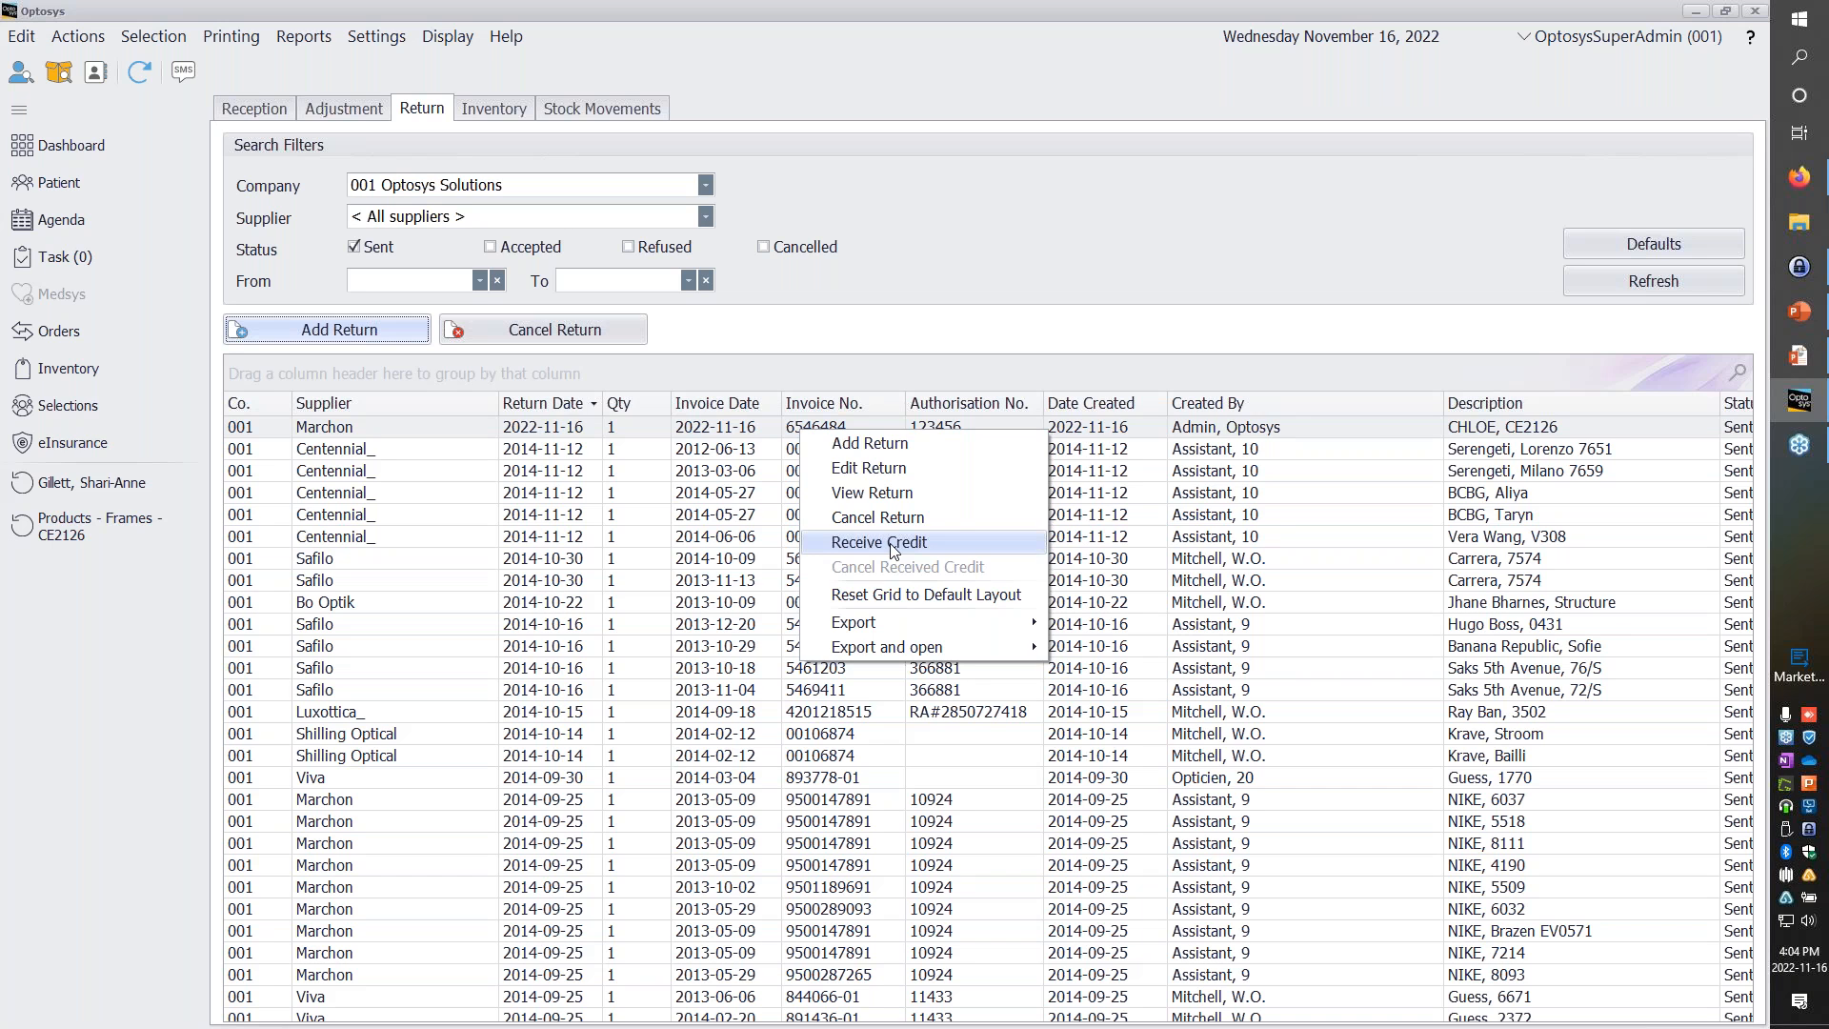
{"action": "key", "text": "alt+Tab"}
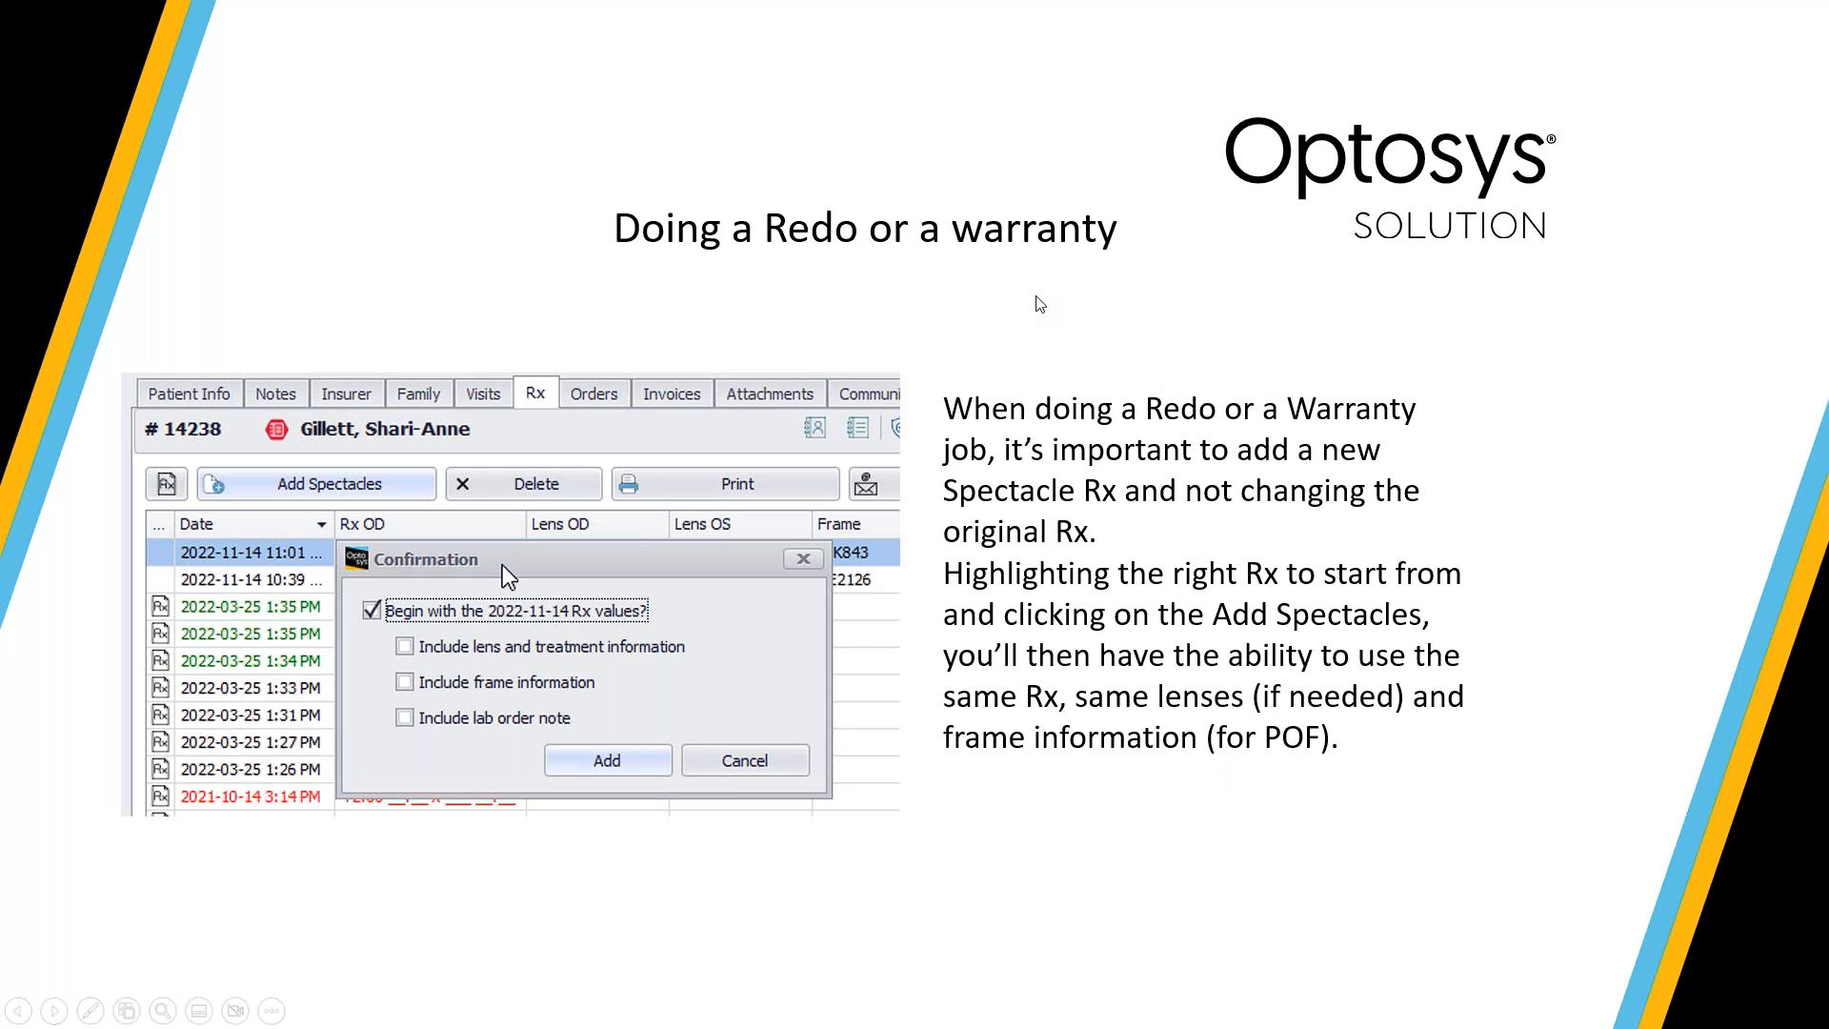
{"action": "key", "text": "alt+Tab"}
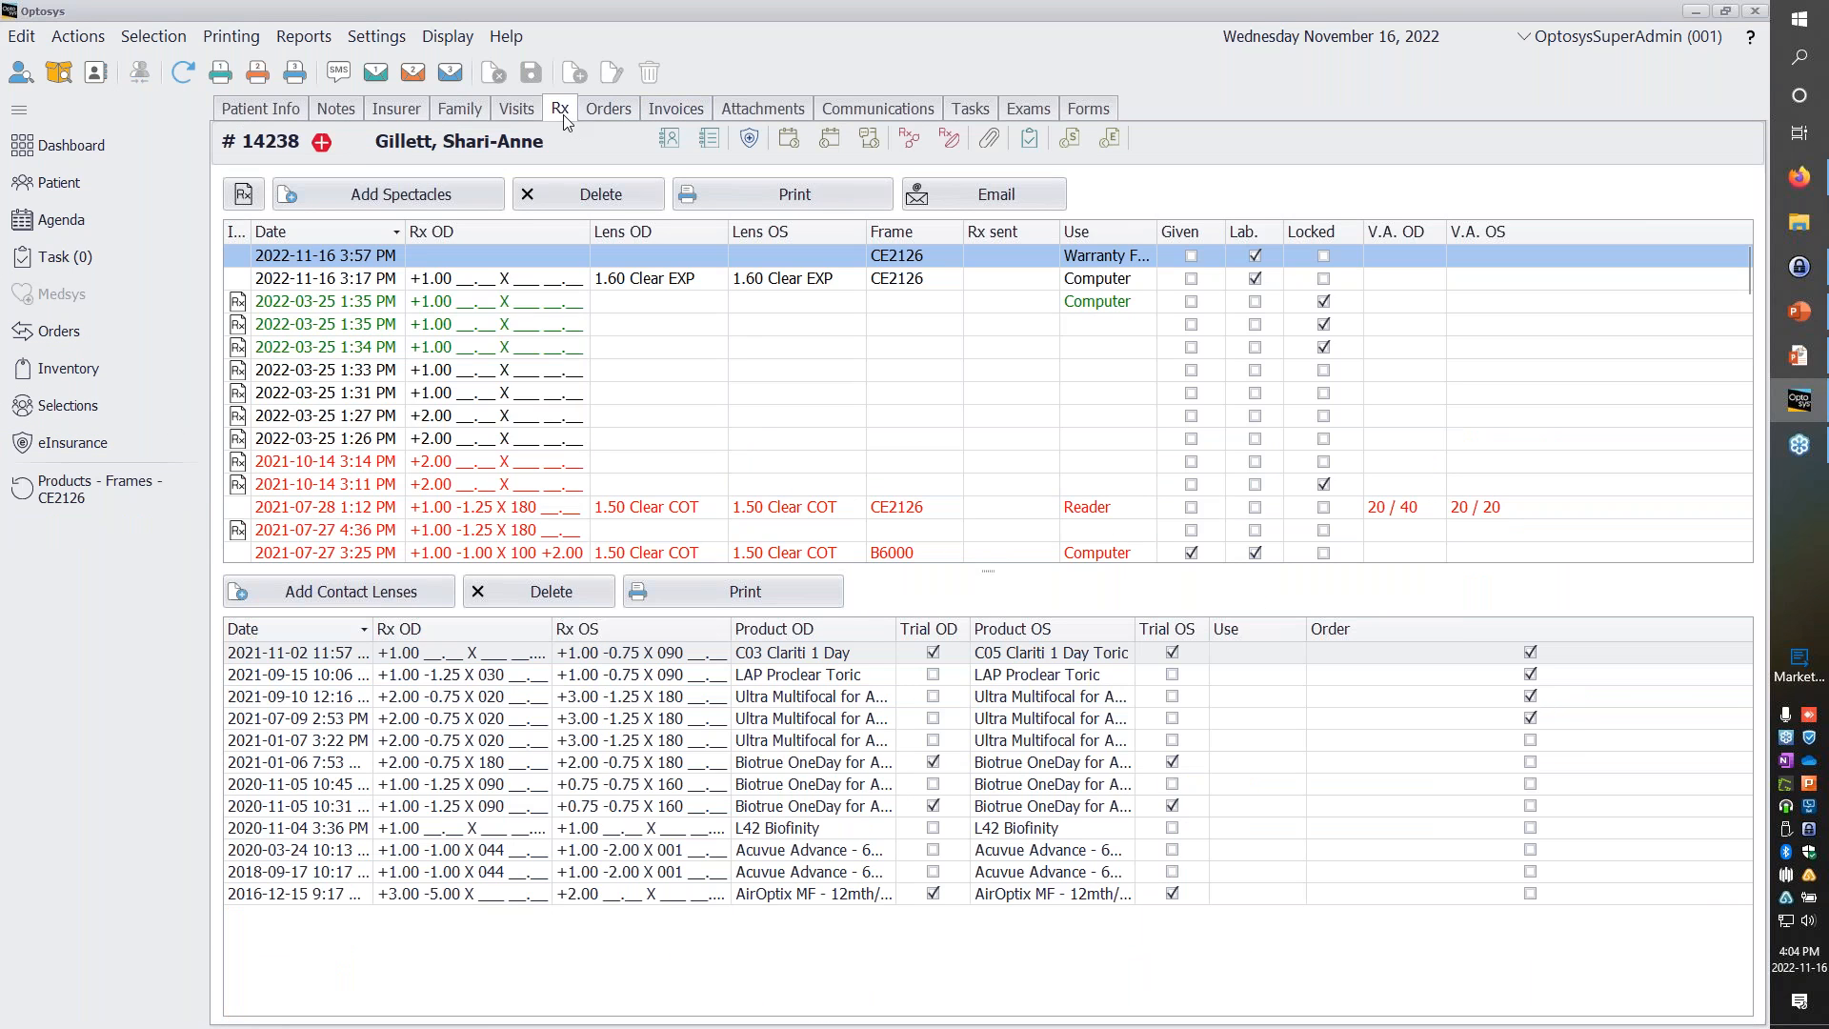
Add another spectacle Rx for the patient without carrying over the 2022-11-16 Rx values.
{"action": "left_click", "coordinate": [400, 203]}
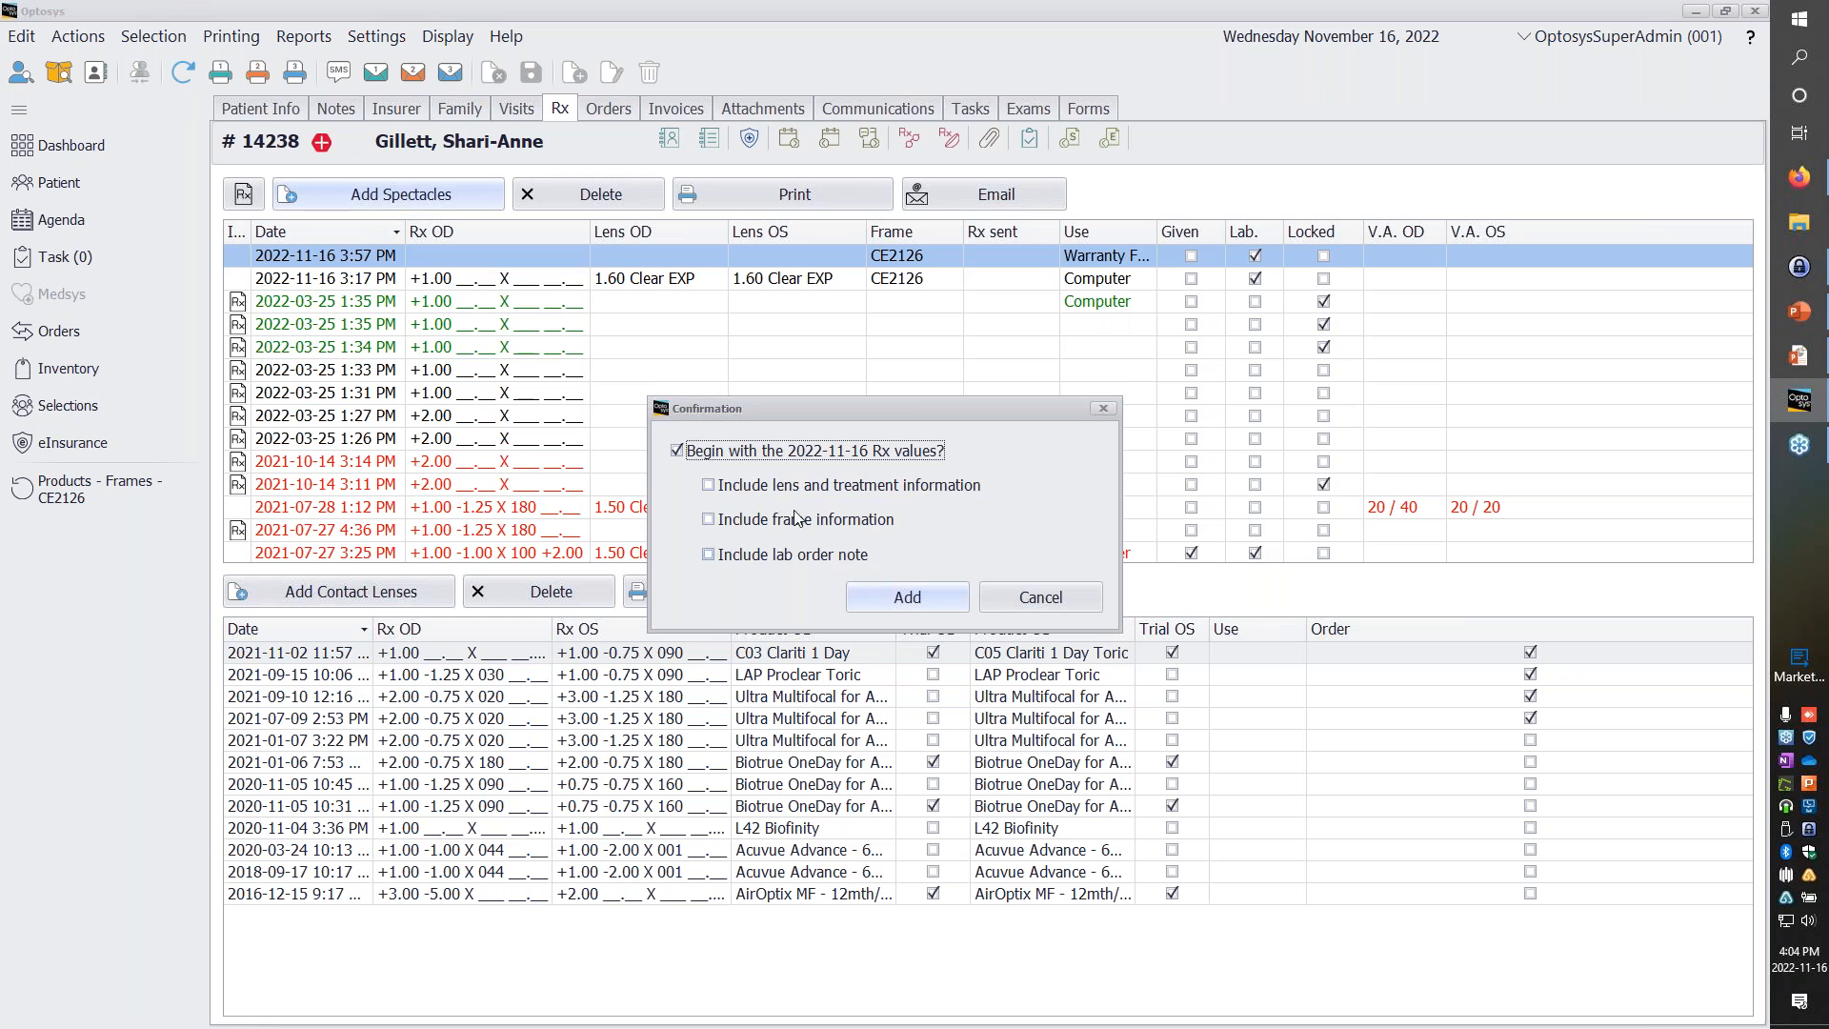
{"action": "left_click", "coordinate": [801, 452]}
{"action": "left_click", "coordinate": [919, 602]}
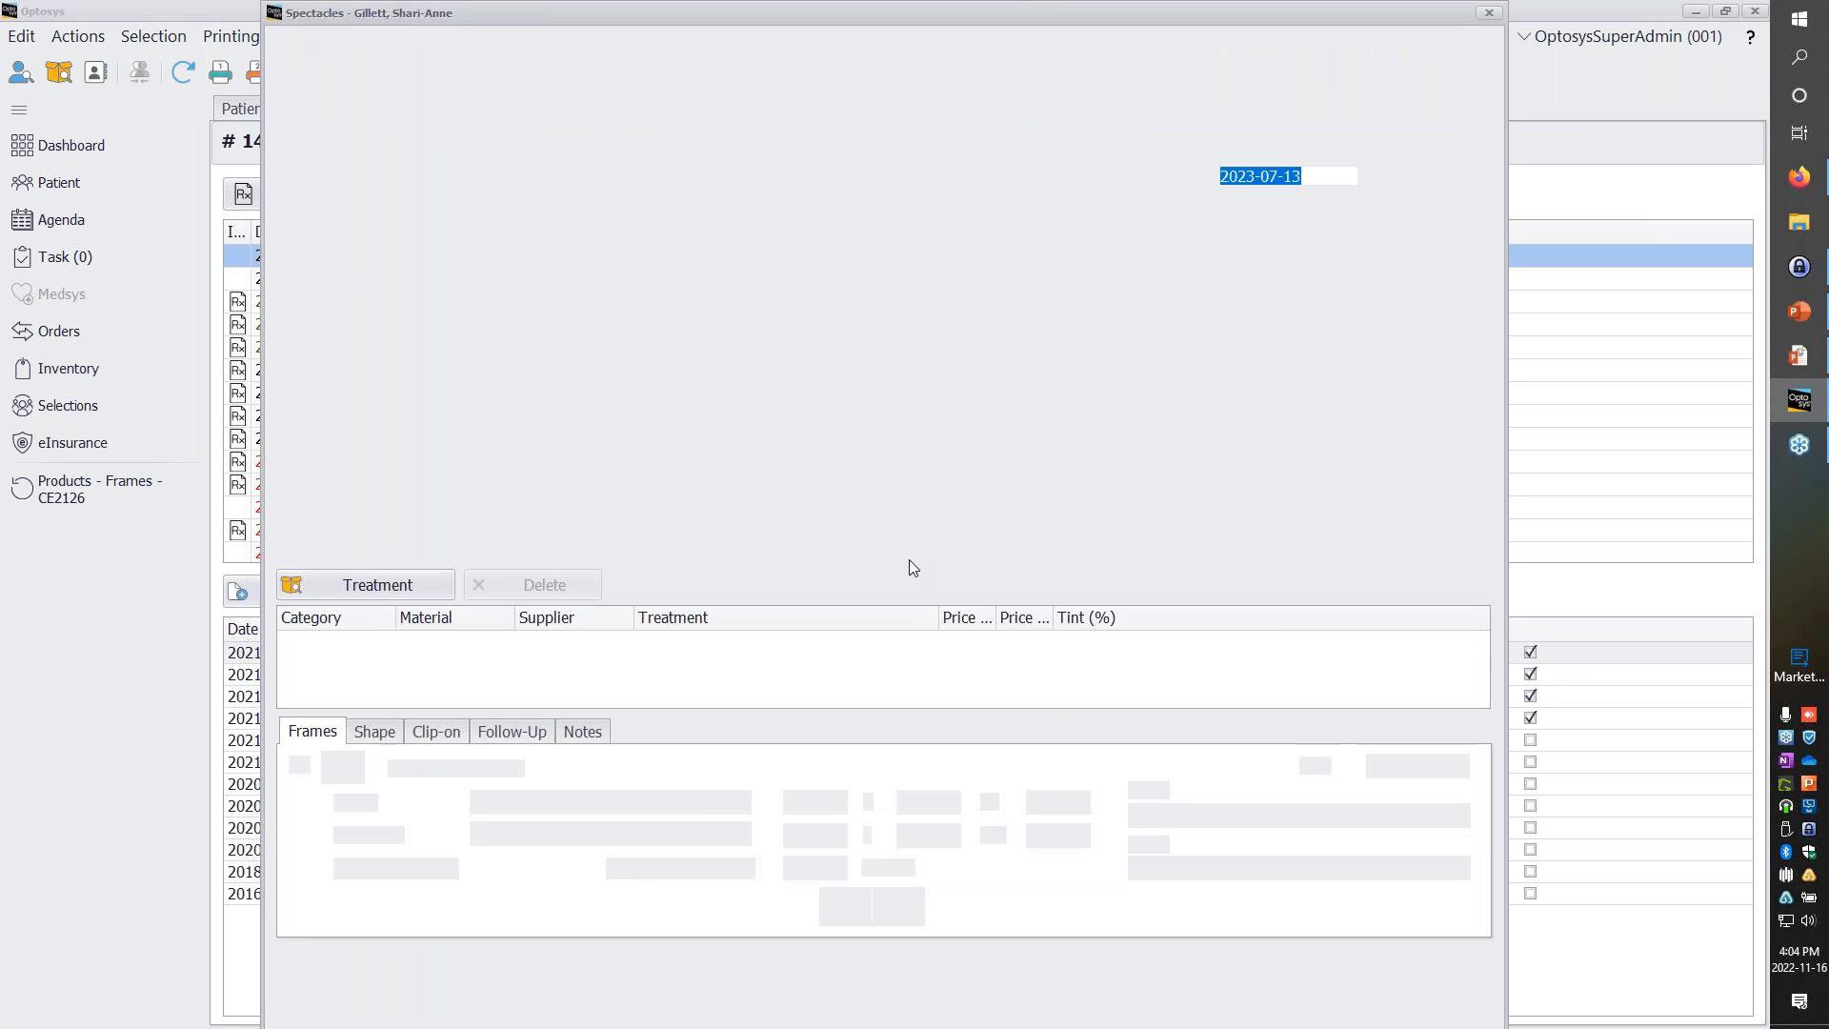
Select the Marchon CHLOE CE2126 frame, item 12246 in colour 743, for the new Rx.
{"action": "left_click", "coordinate": [343, 768]}
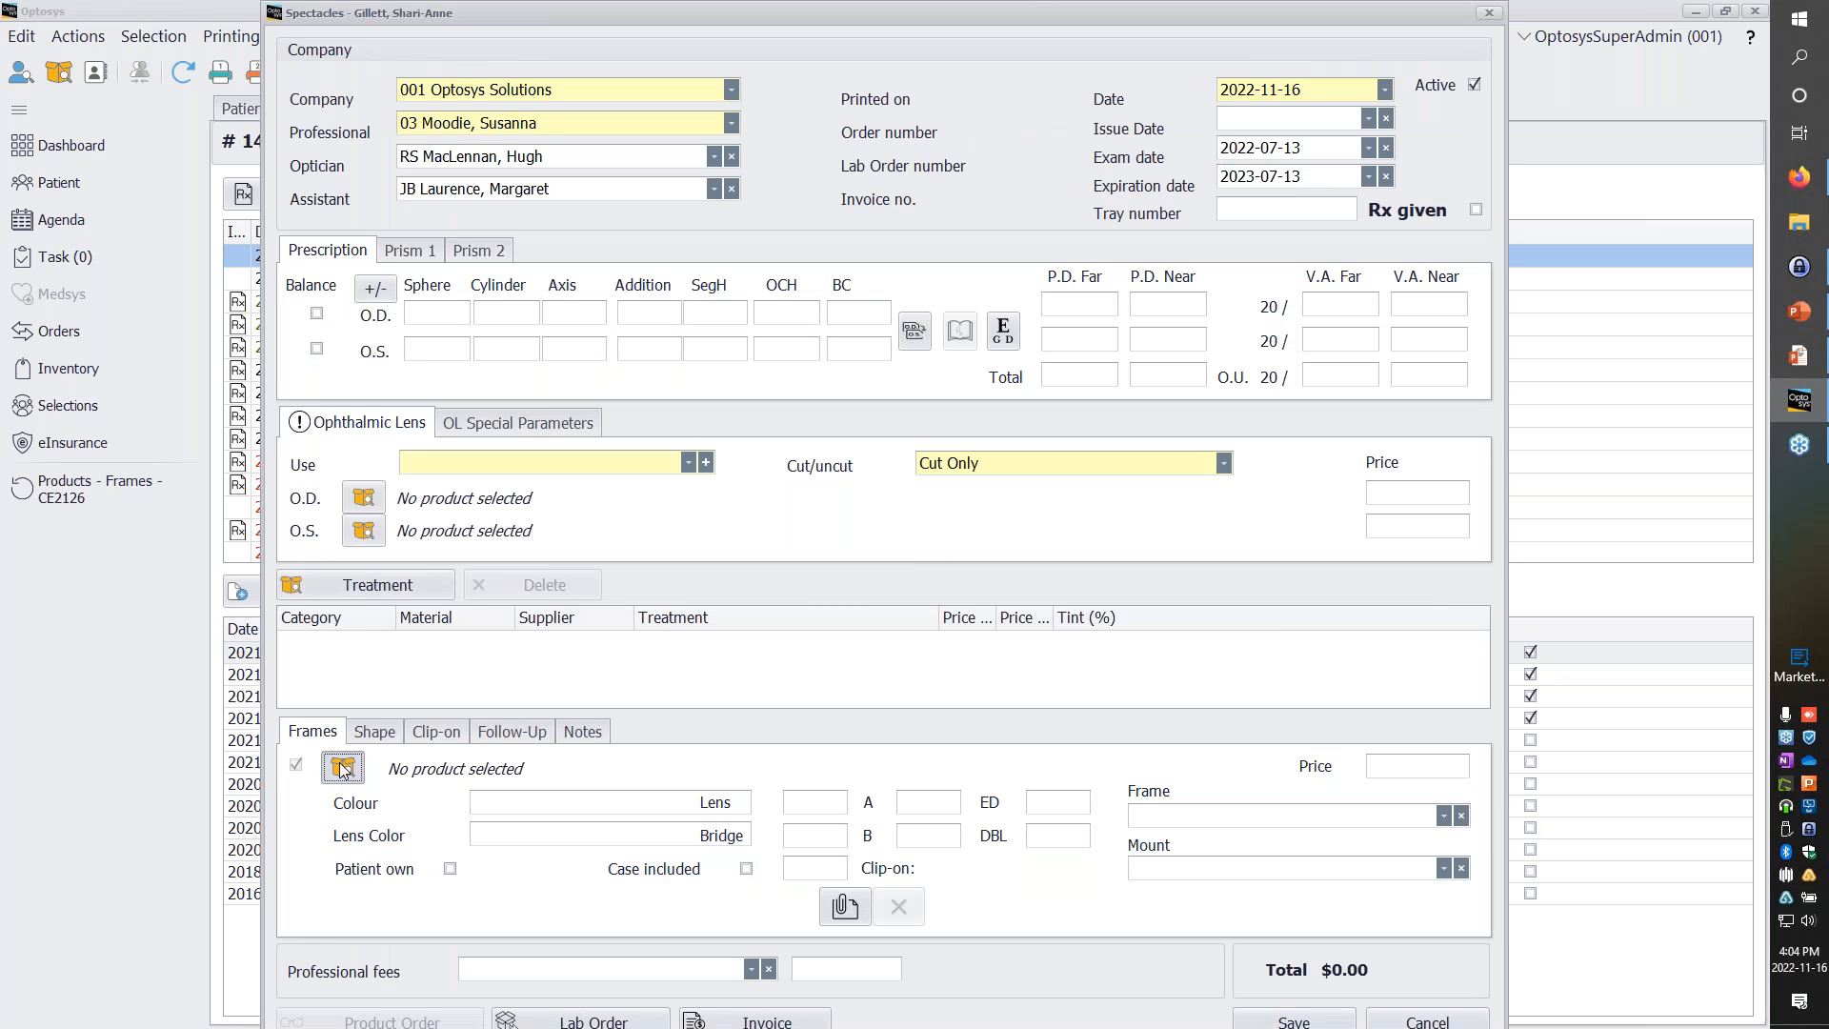
{"action": "type", "text": "Ce"}
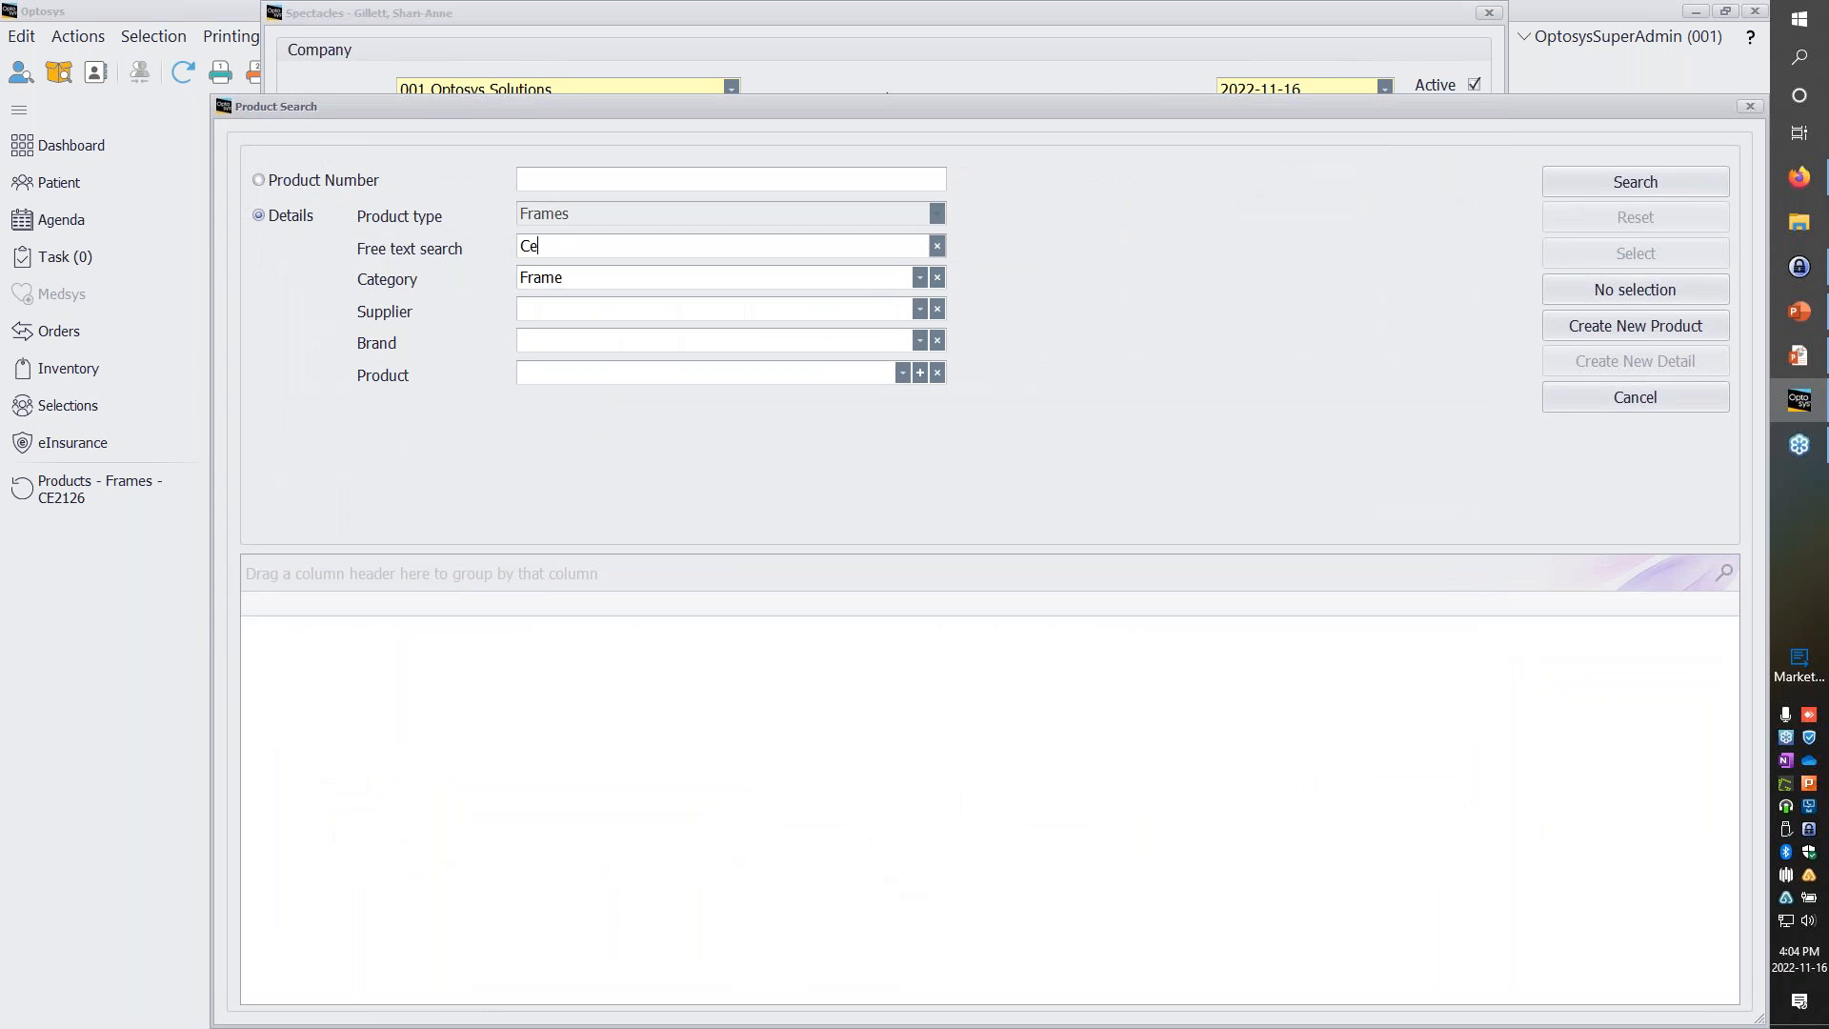
{"action": "type", "text": "2126"}
{"action": "key", "text": "Return"}
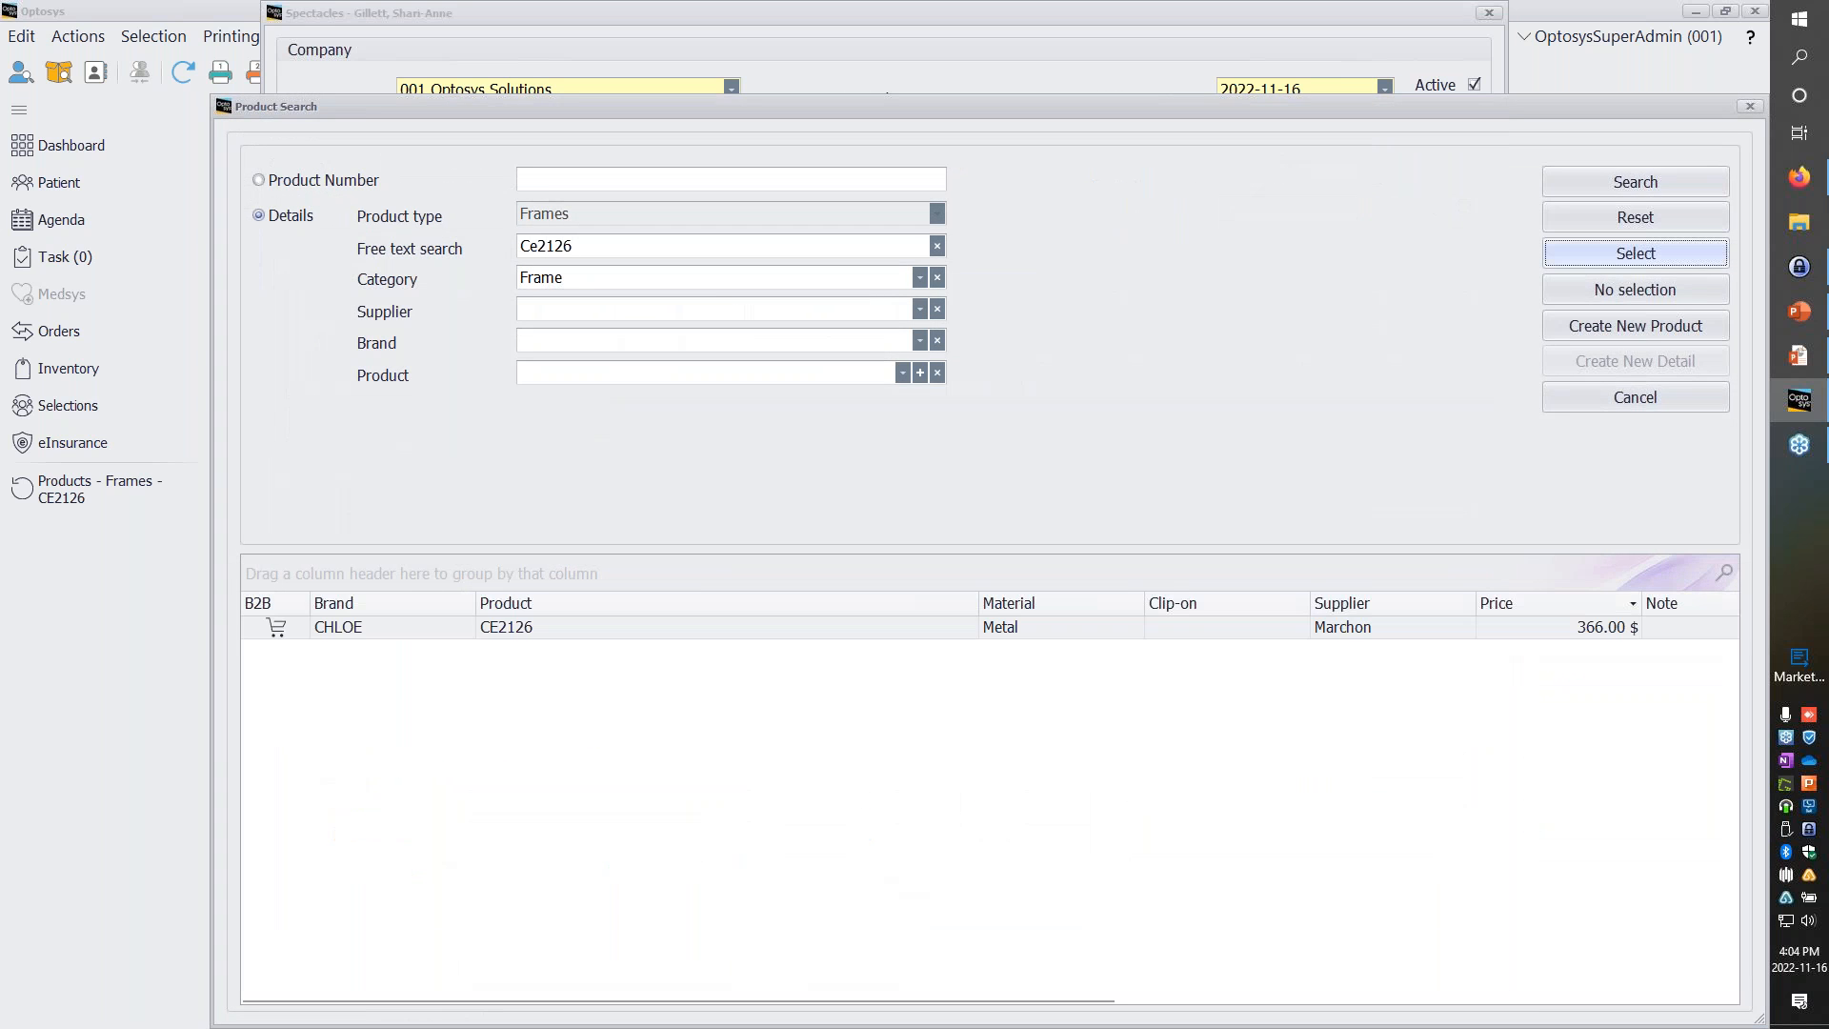
{"action": "double_click", "coordinate": [705, 630]}
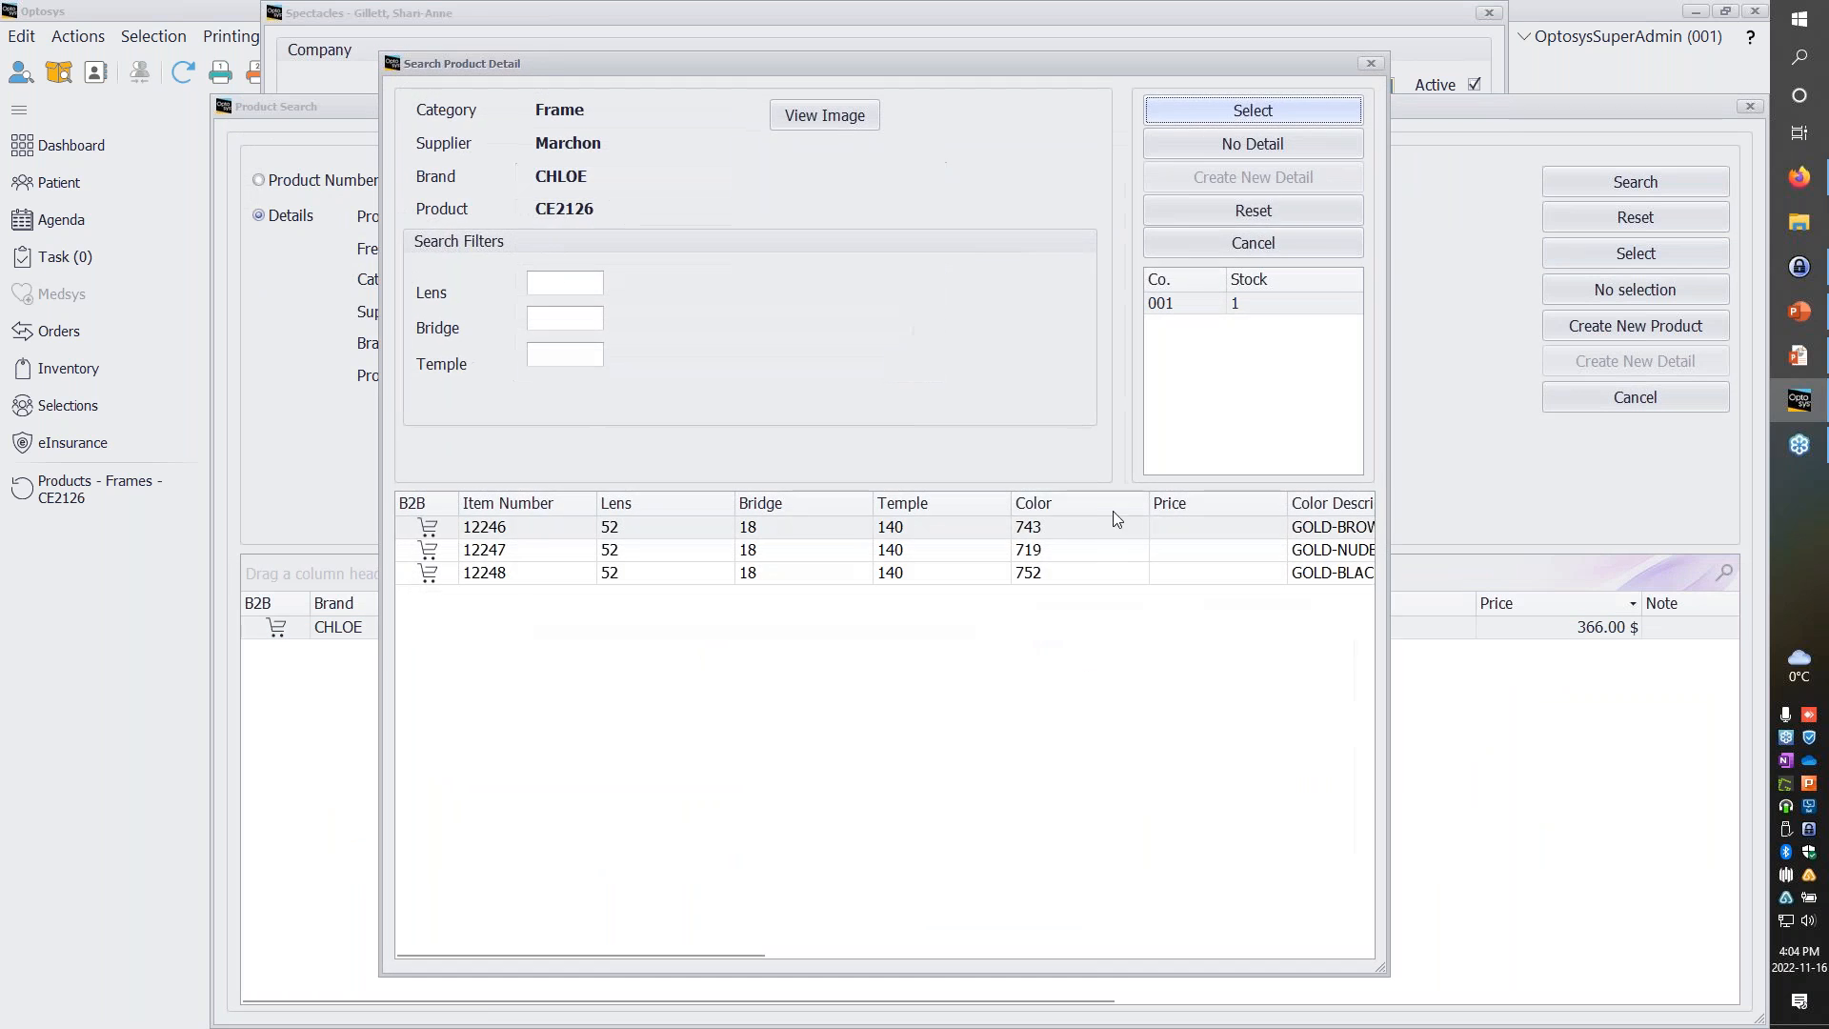
{"action": "double_click", "coordinate": [1101, 525]}
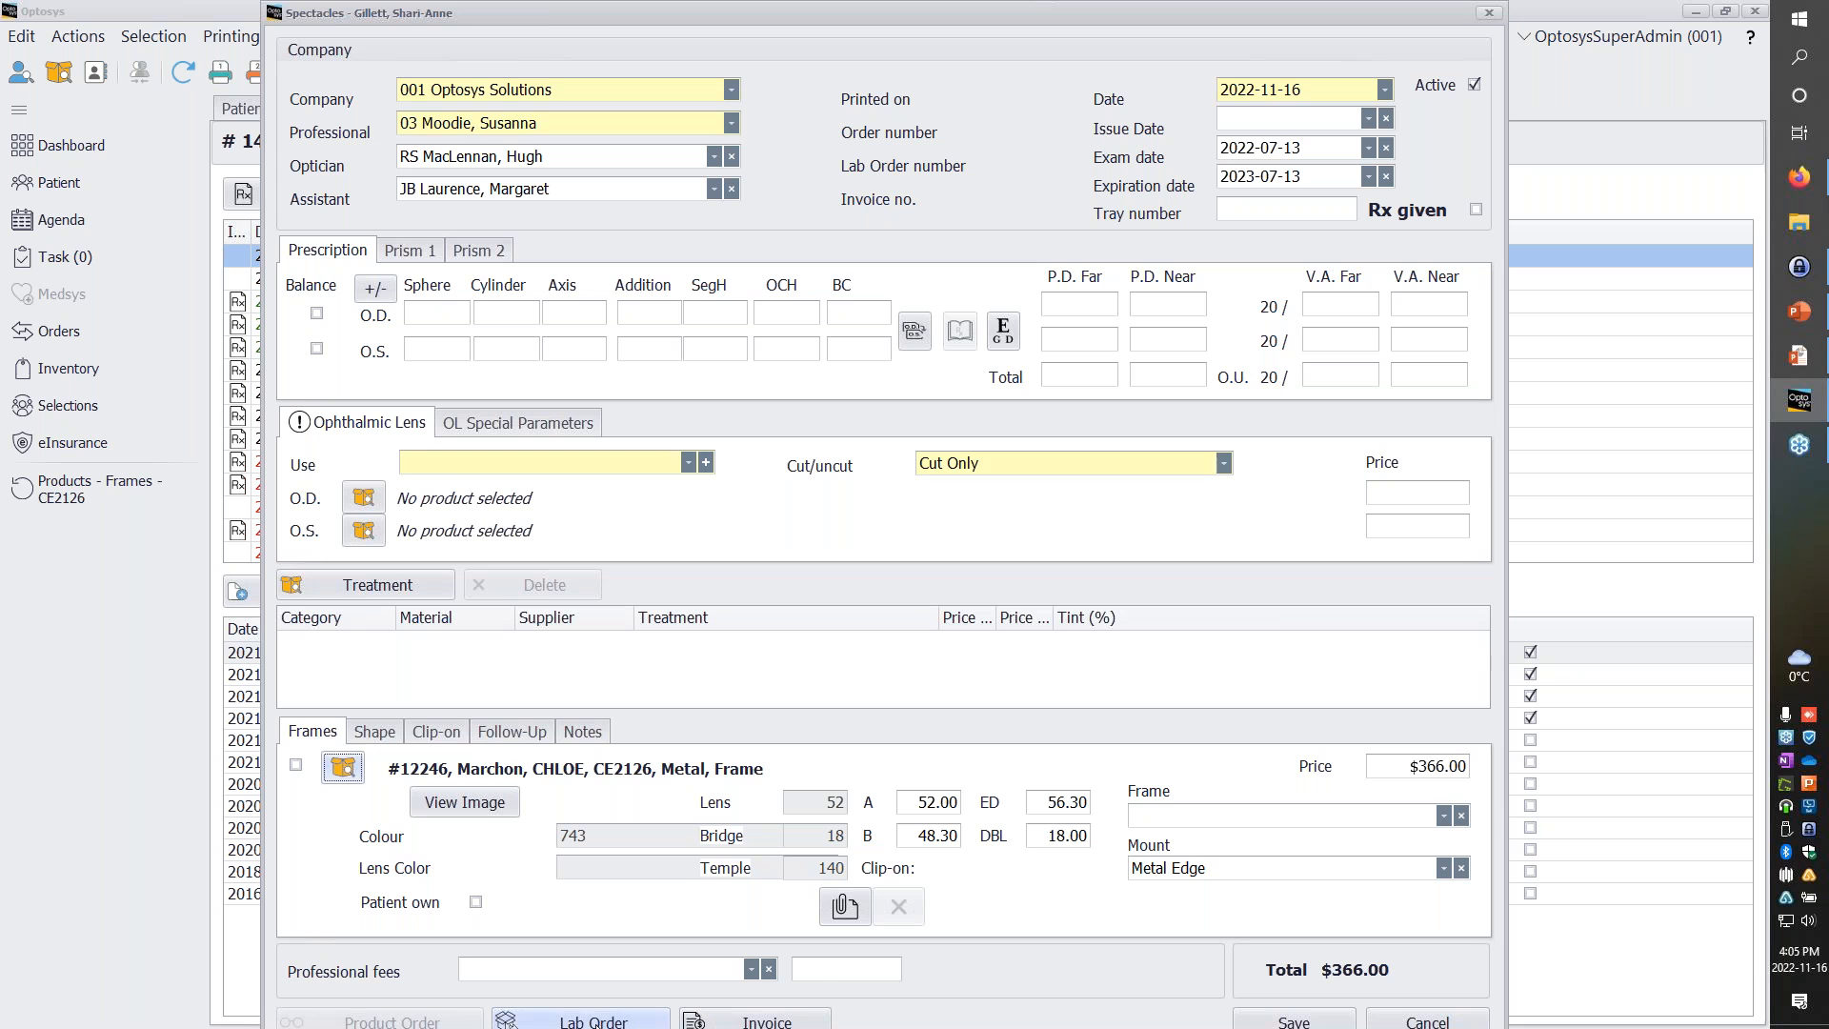
Set the new Rx's use to Warranty Frame.
{"action": "left_click", "coordinate": [601, 1019]}
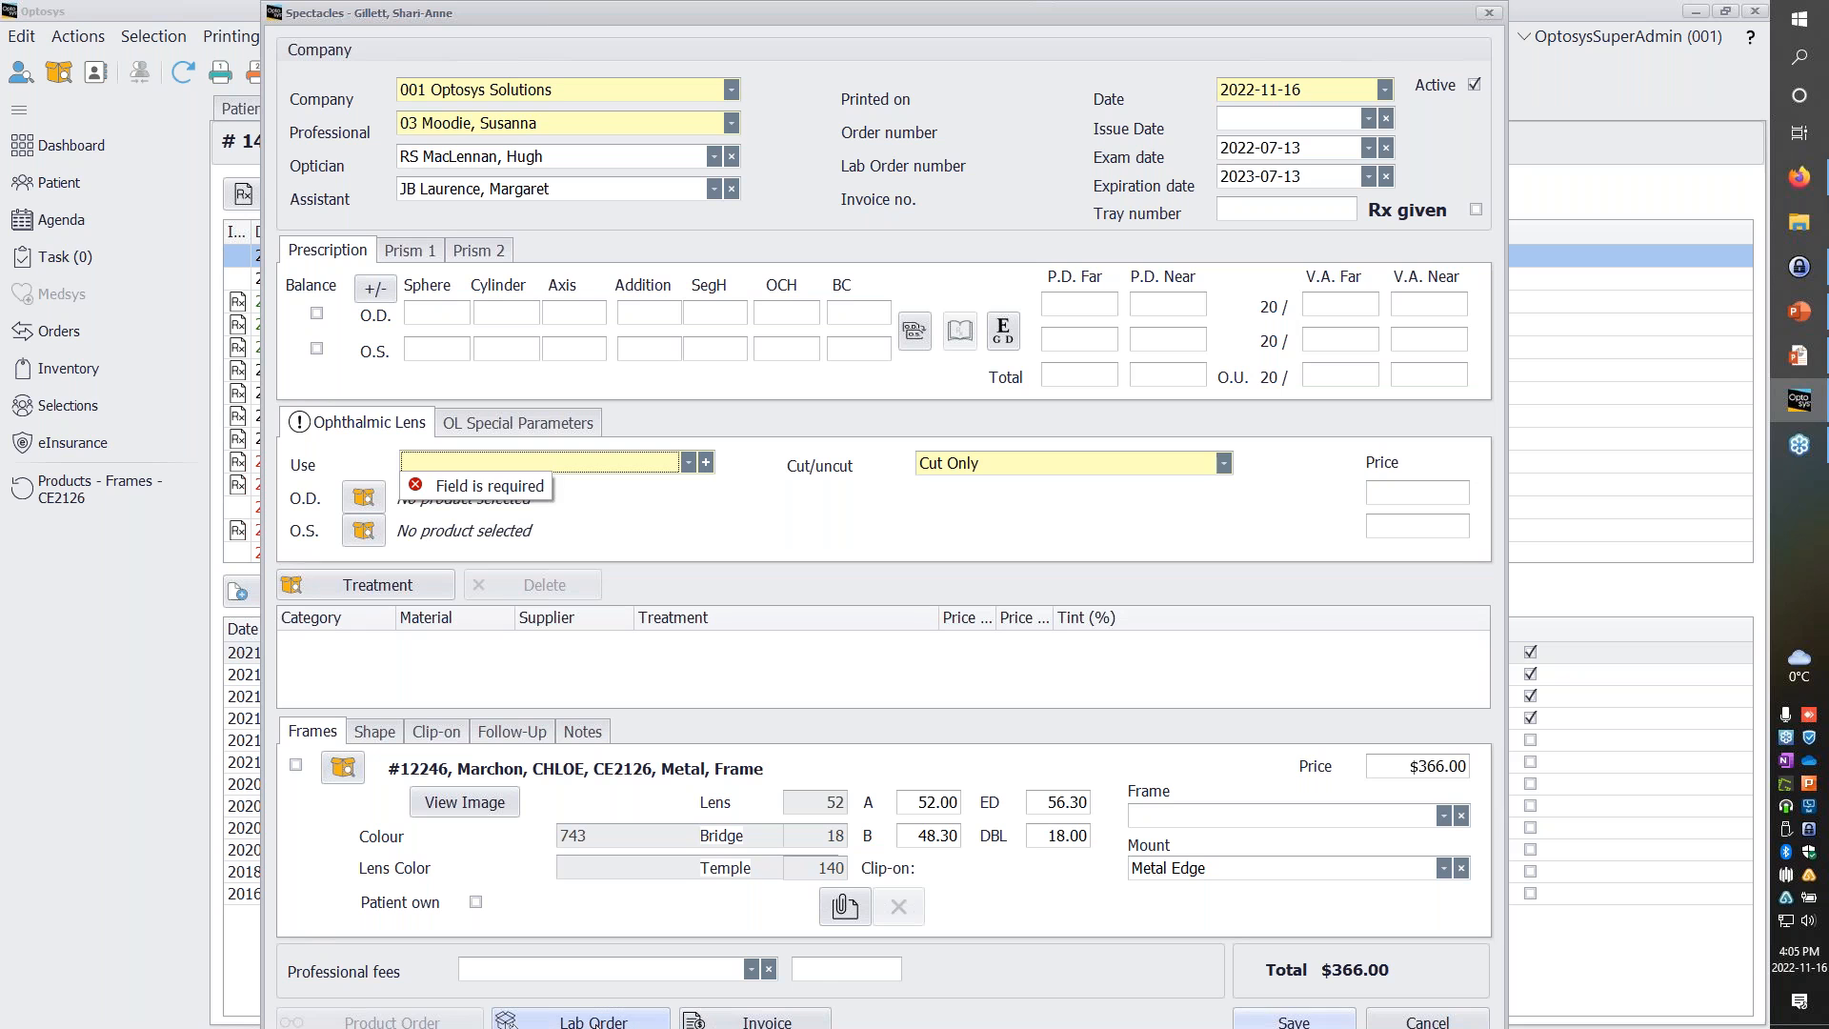
{"action": "left_click", "coordinate": [429, 470]}
{"action": "scroll", "coordinate": [460, 569], "scroll_direction": "down", "scroll_amount": 4}
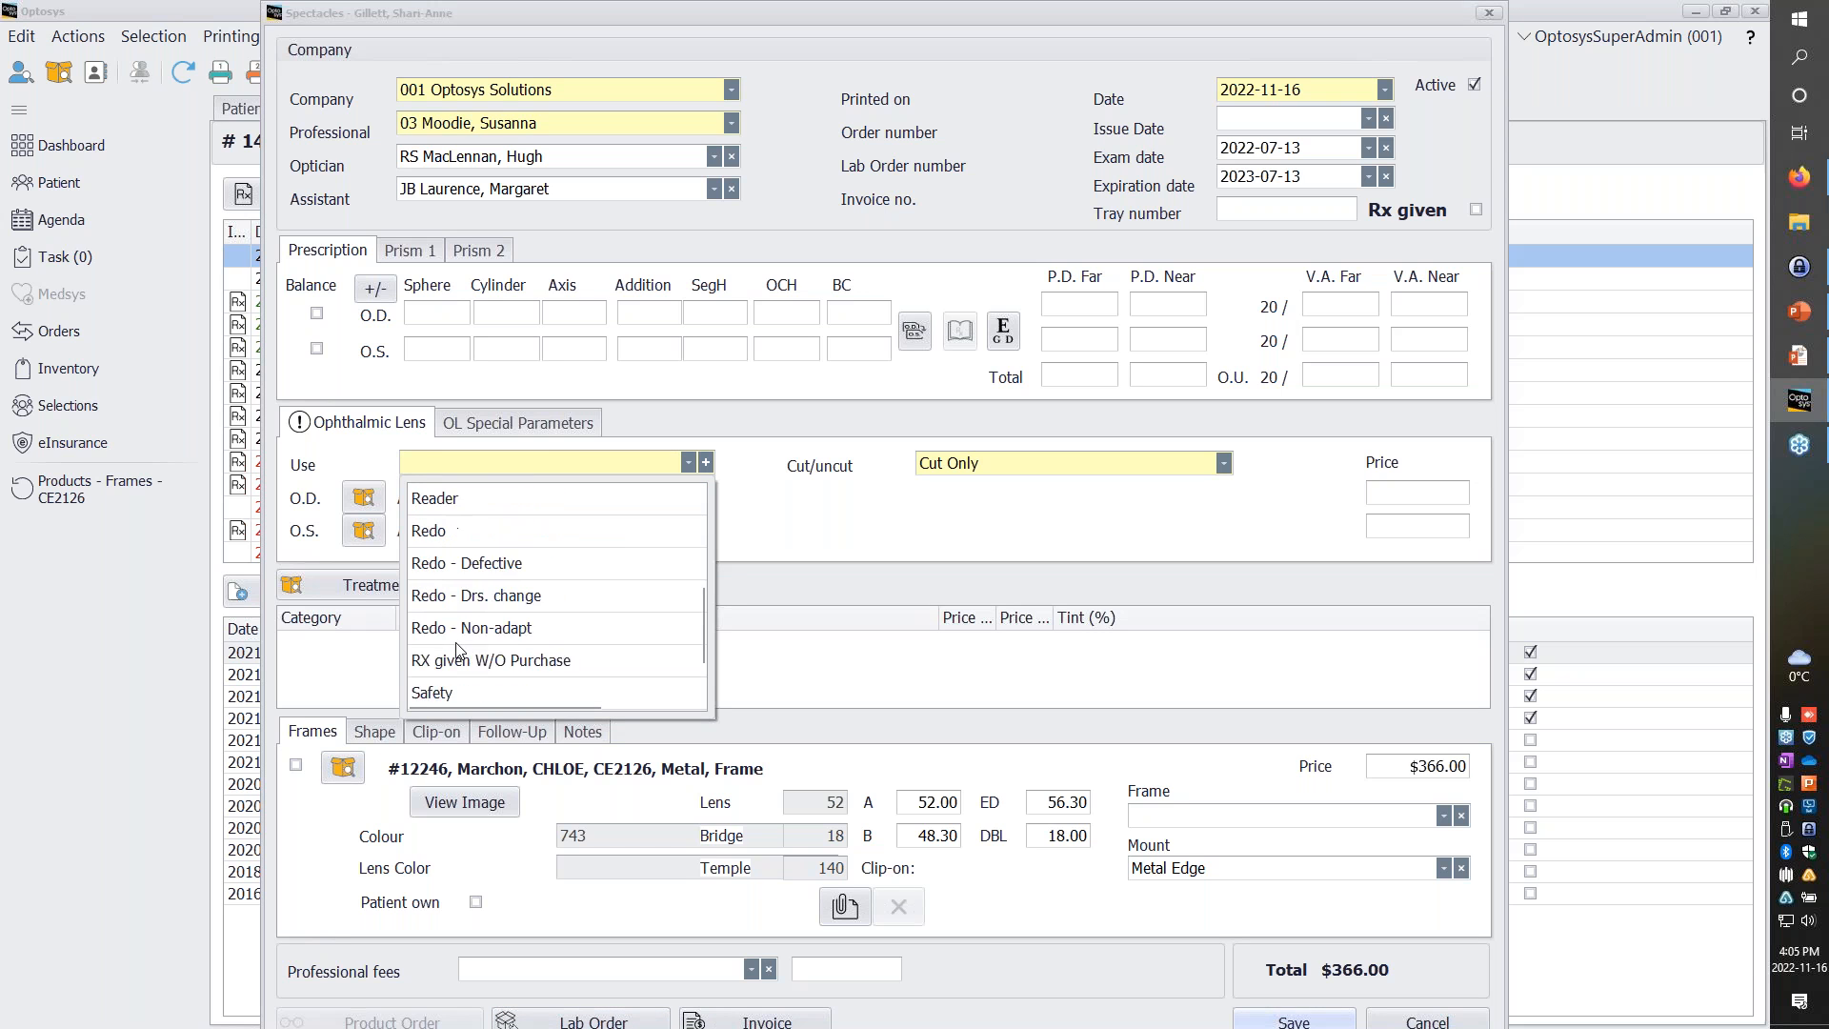
{"action": "left_click", "coordinate": [478, 666]}
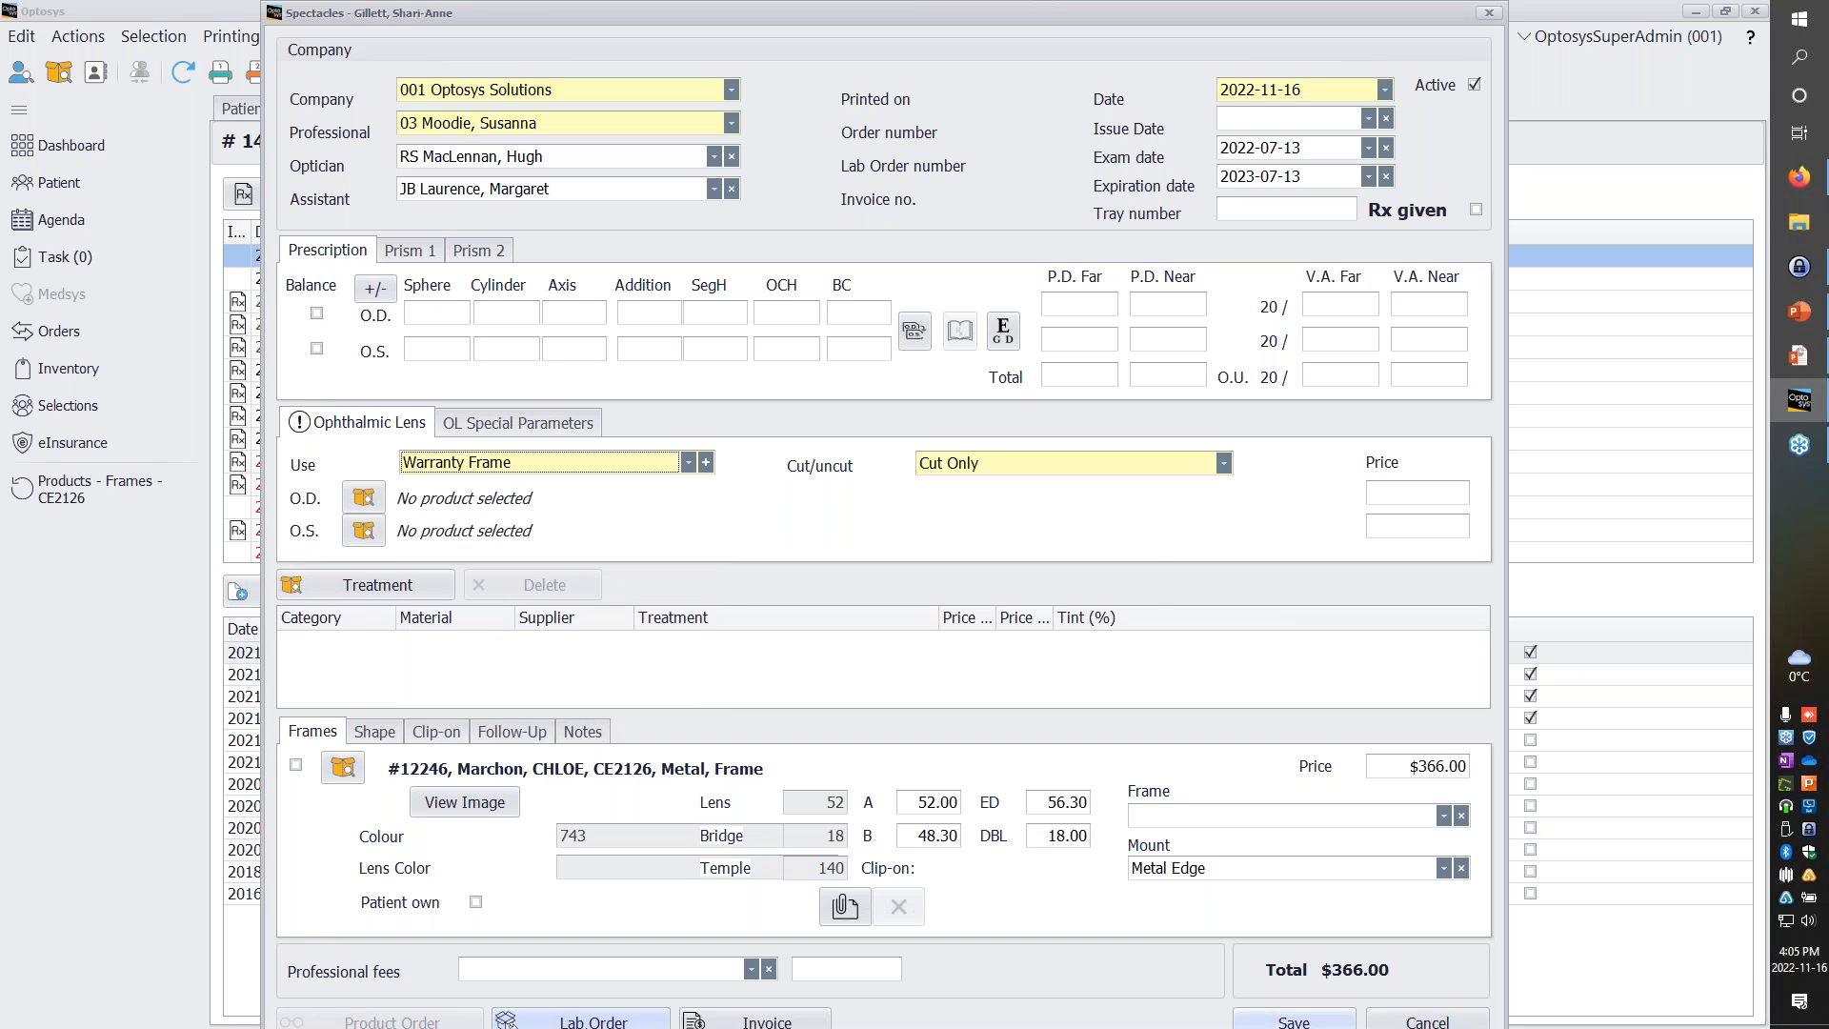
Review the lab order for the warranty frame without ophthalmic lenses and close it without saving.
{"action": "left_click", "coordinate": [596, 1021]}
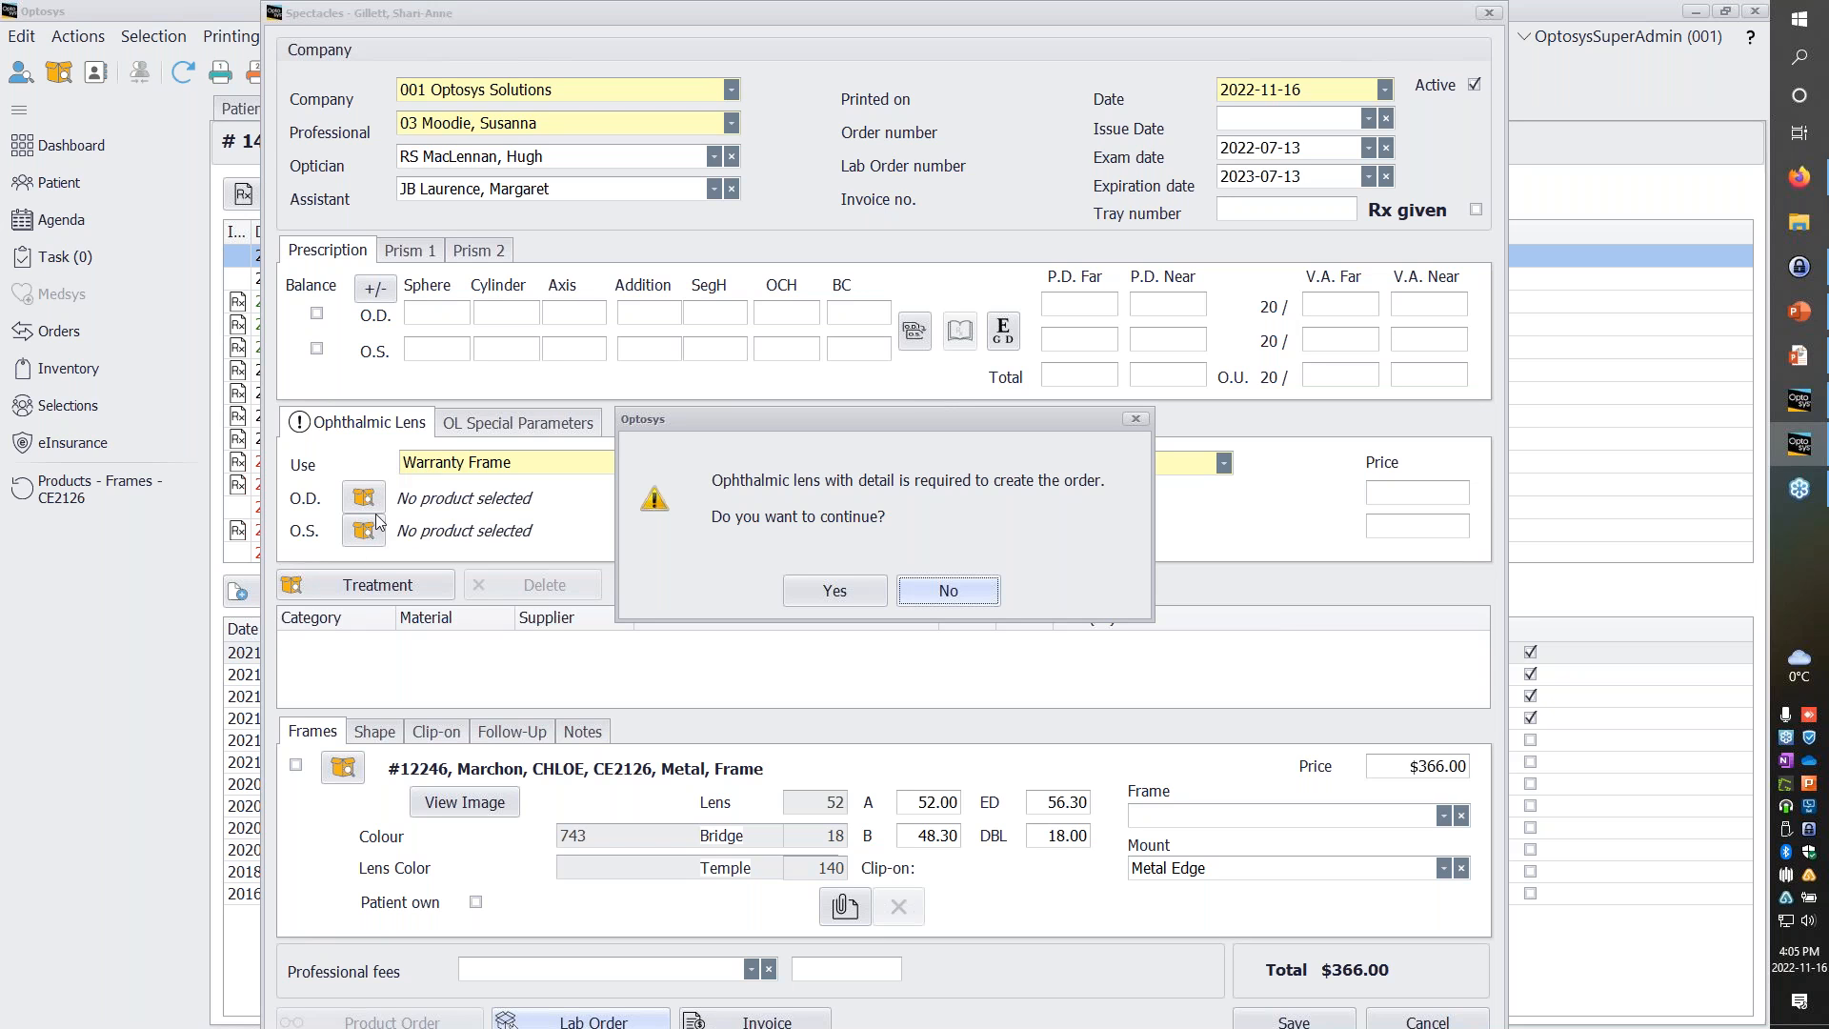
{"action": "left_click", "coordinate": [854, 597]}
{"action": "left_click", "coordinate": [834, 590]}
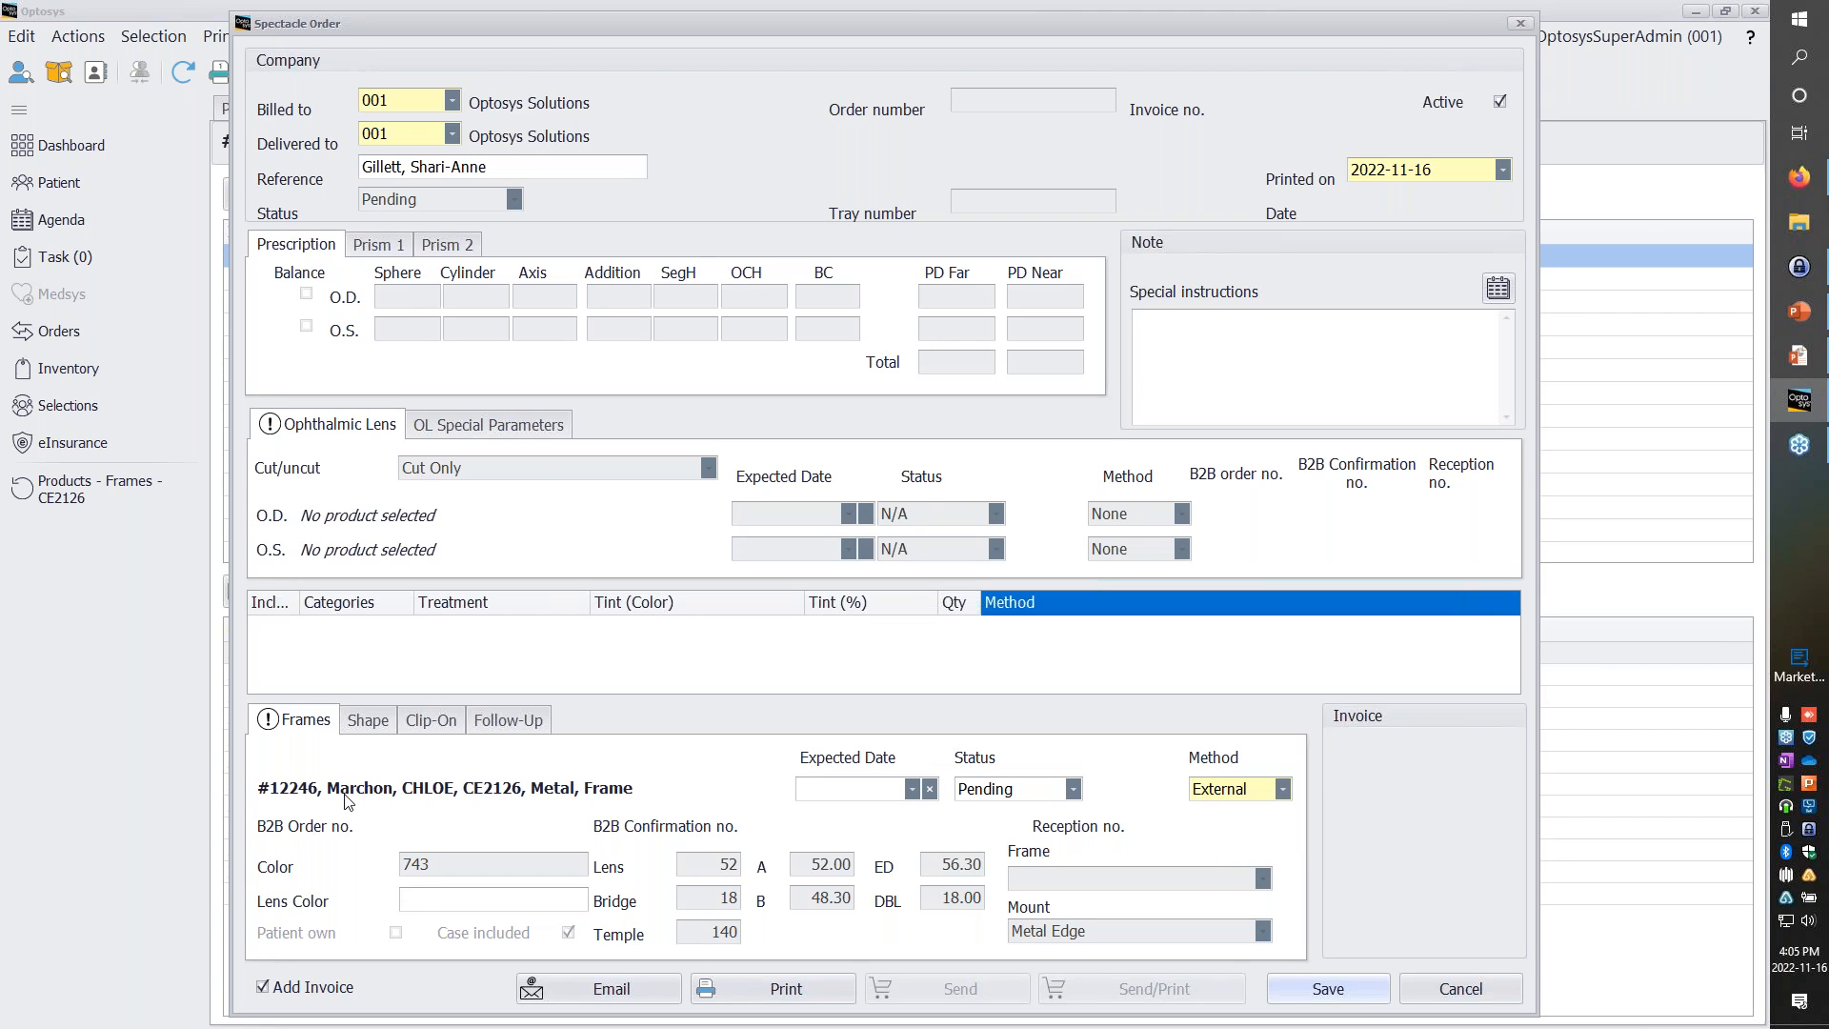
{"action": "left_click", "coordinate": [1521, 26]}
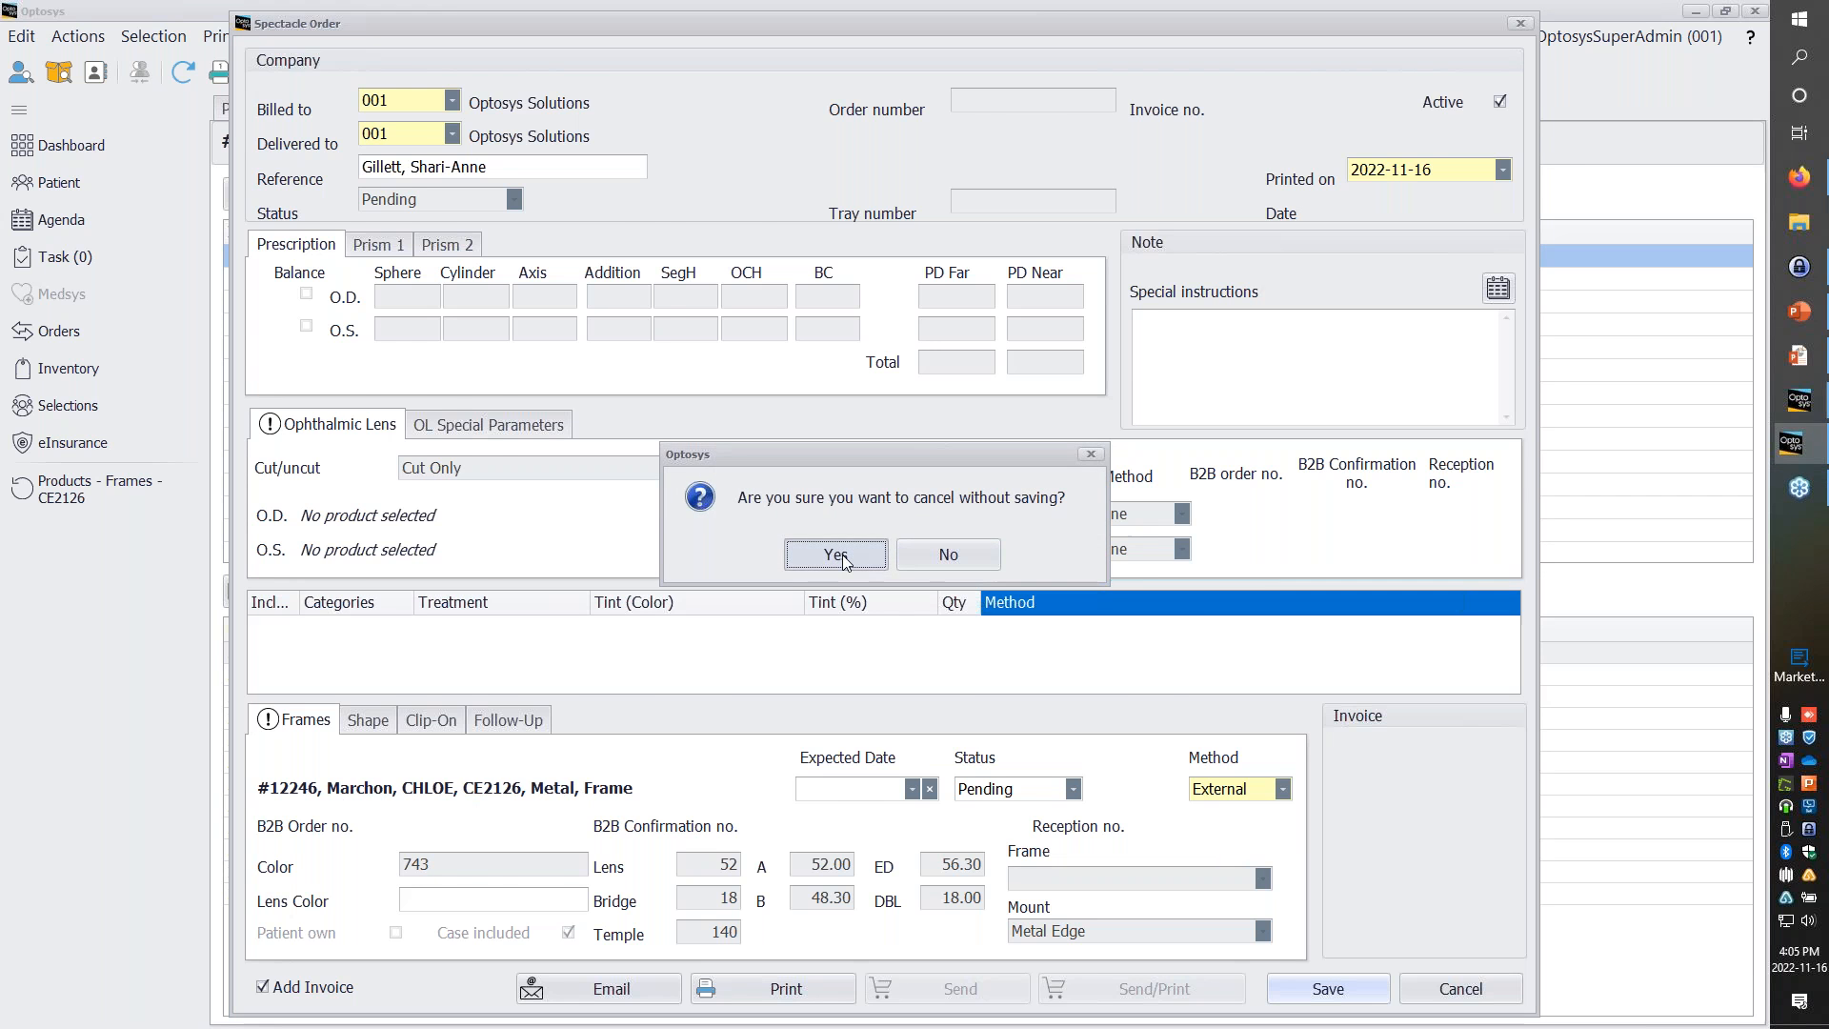
{"action": "left_click", "coordinate": [842, 554]}
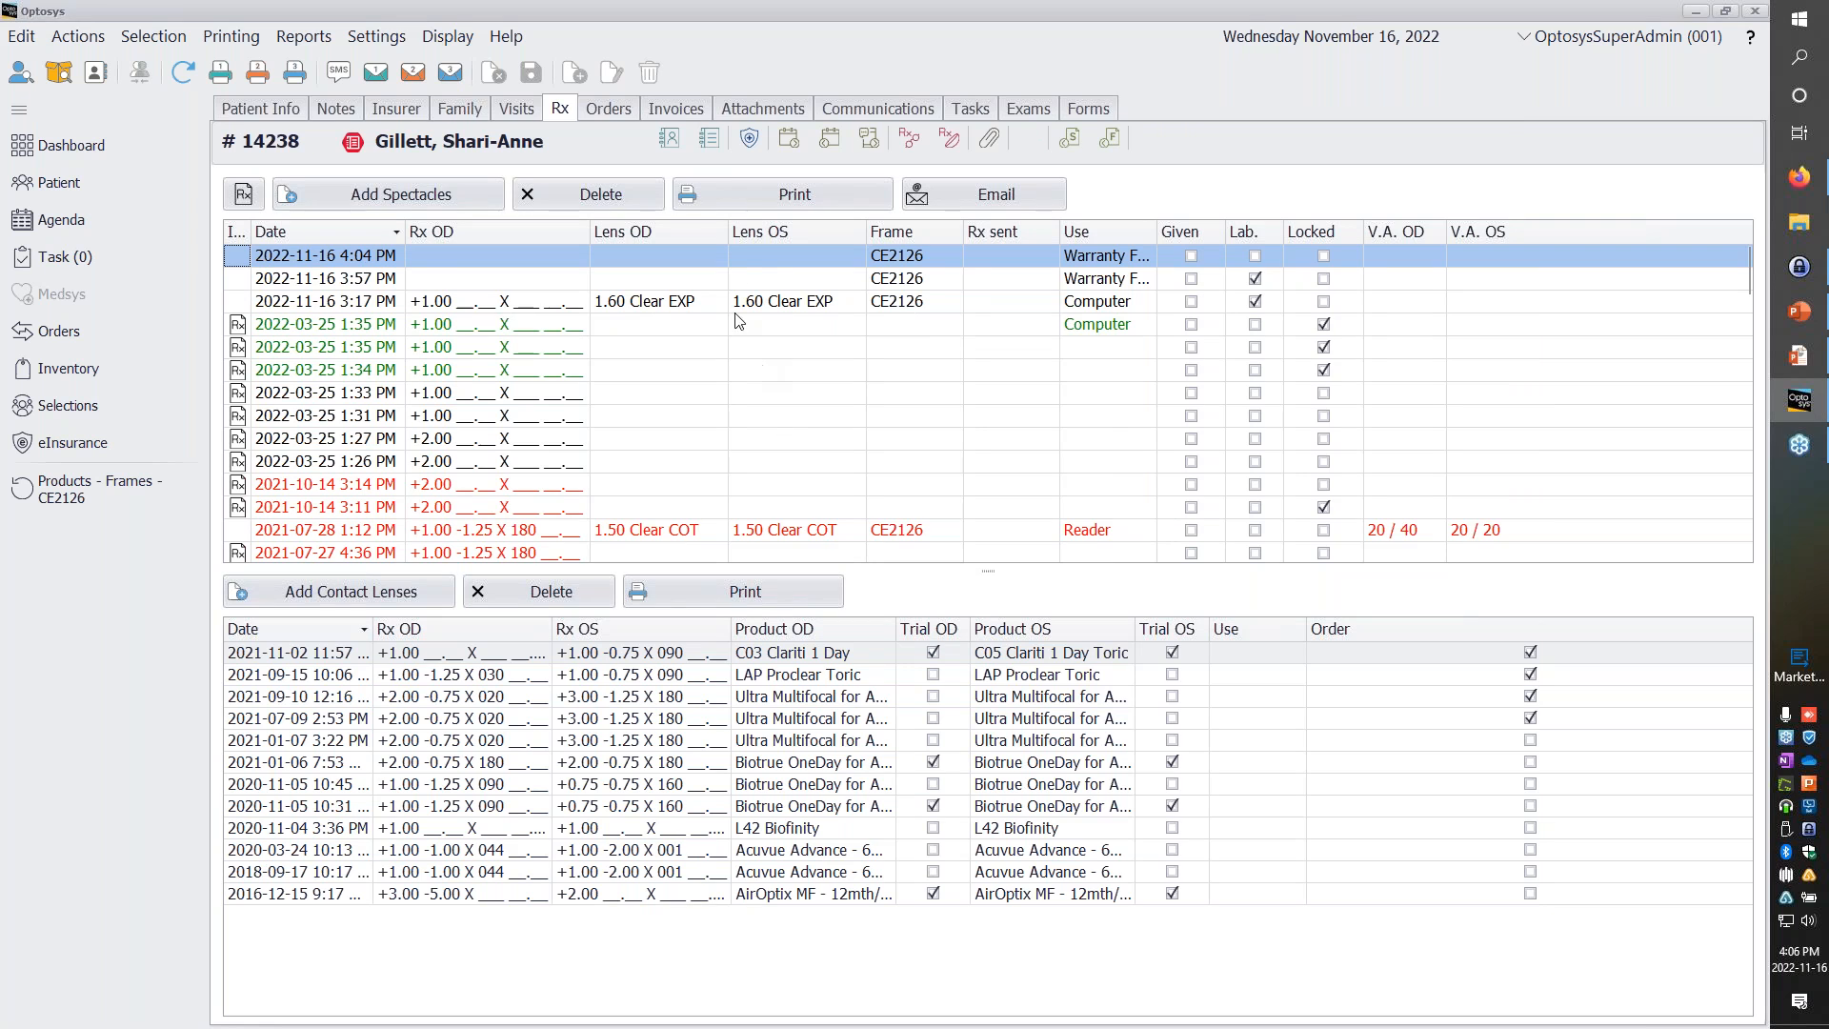
Review the lab order options of the 2022-11-16 4:04 PM warranty frame Rx without lenses and close it without saving.
{"action": "left_click", "coordinate": [738, 265]}
{"action": "double_click", "coordinate": [738, 266]}
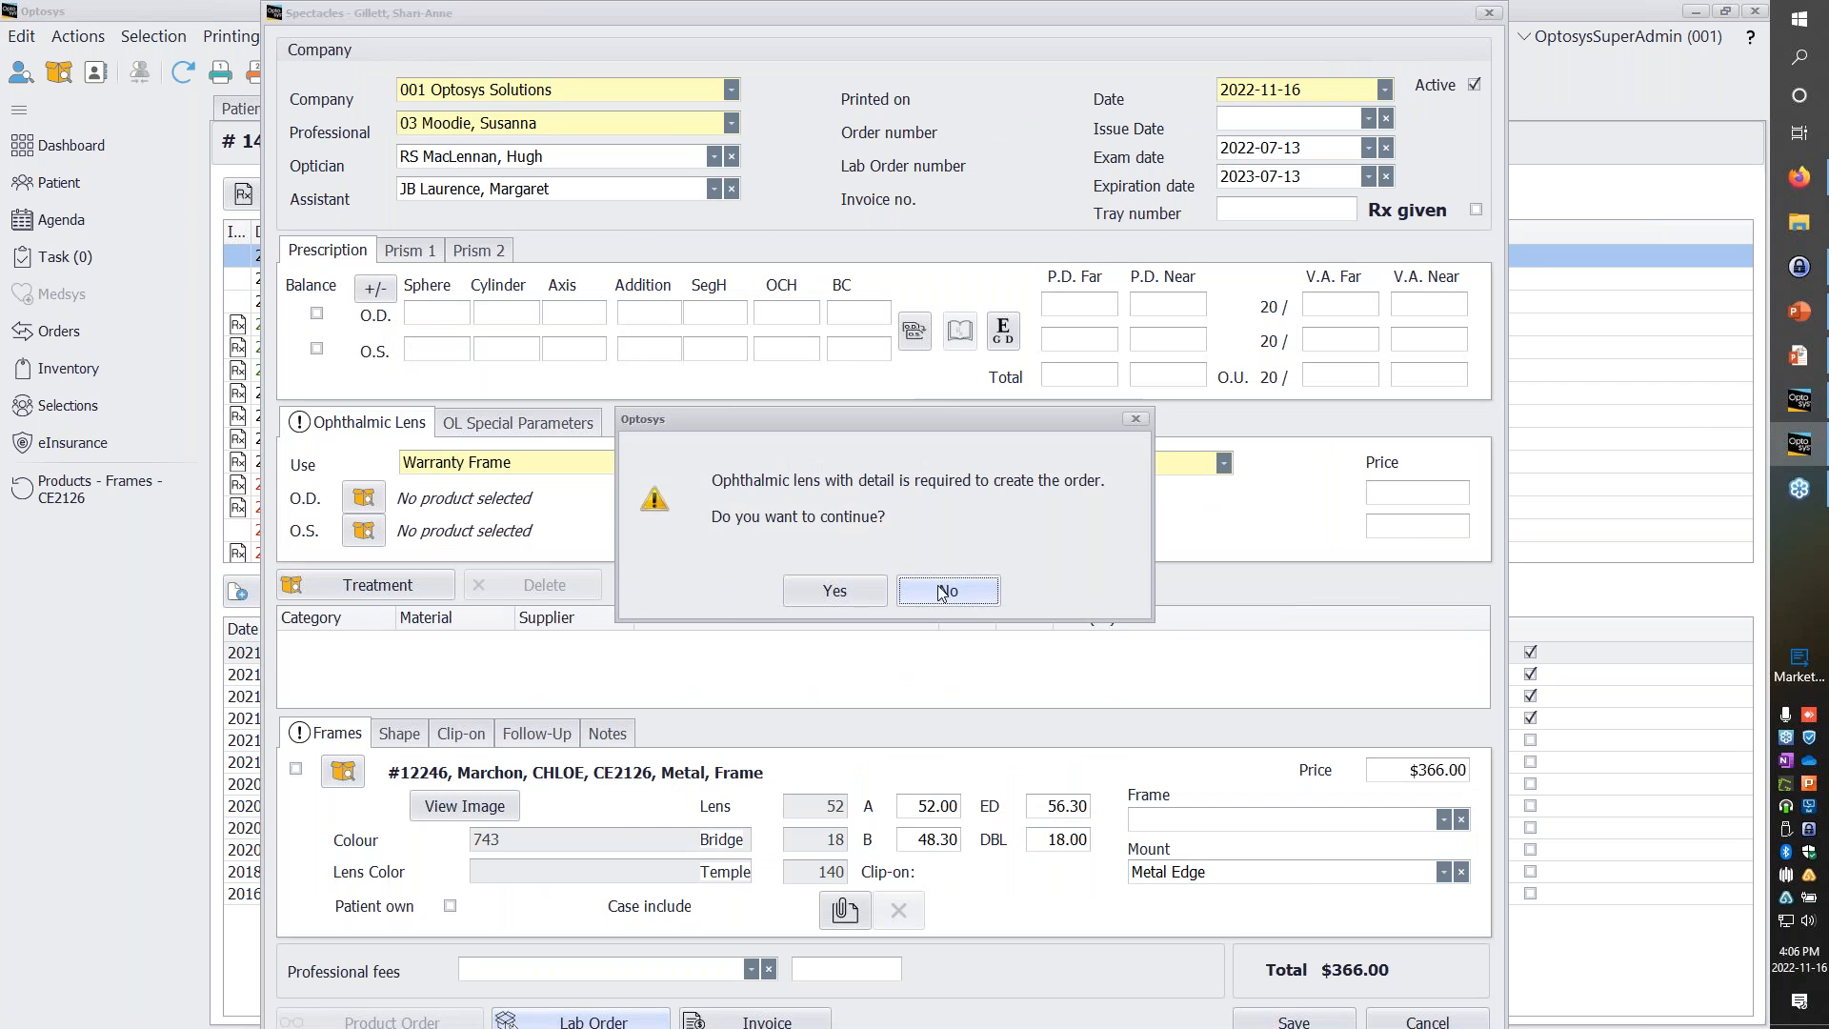
{"action": "left_click", "coordinate": [835, 591]}
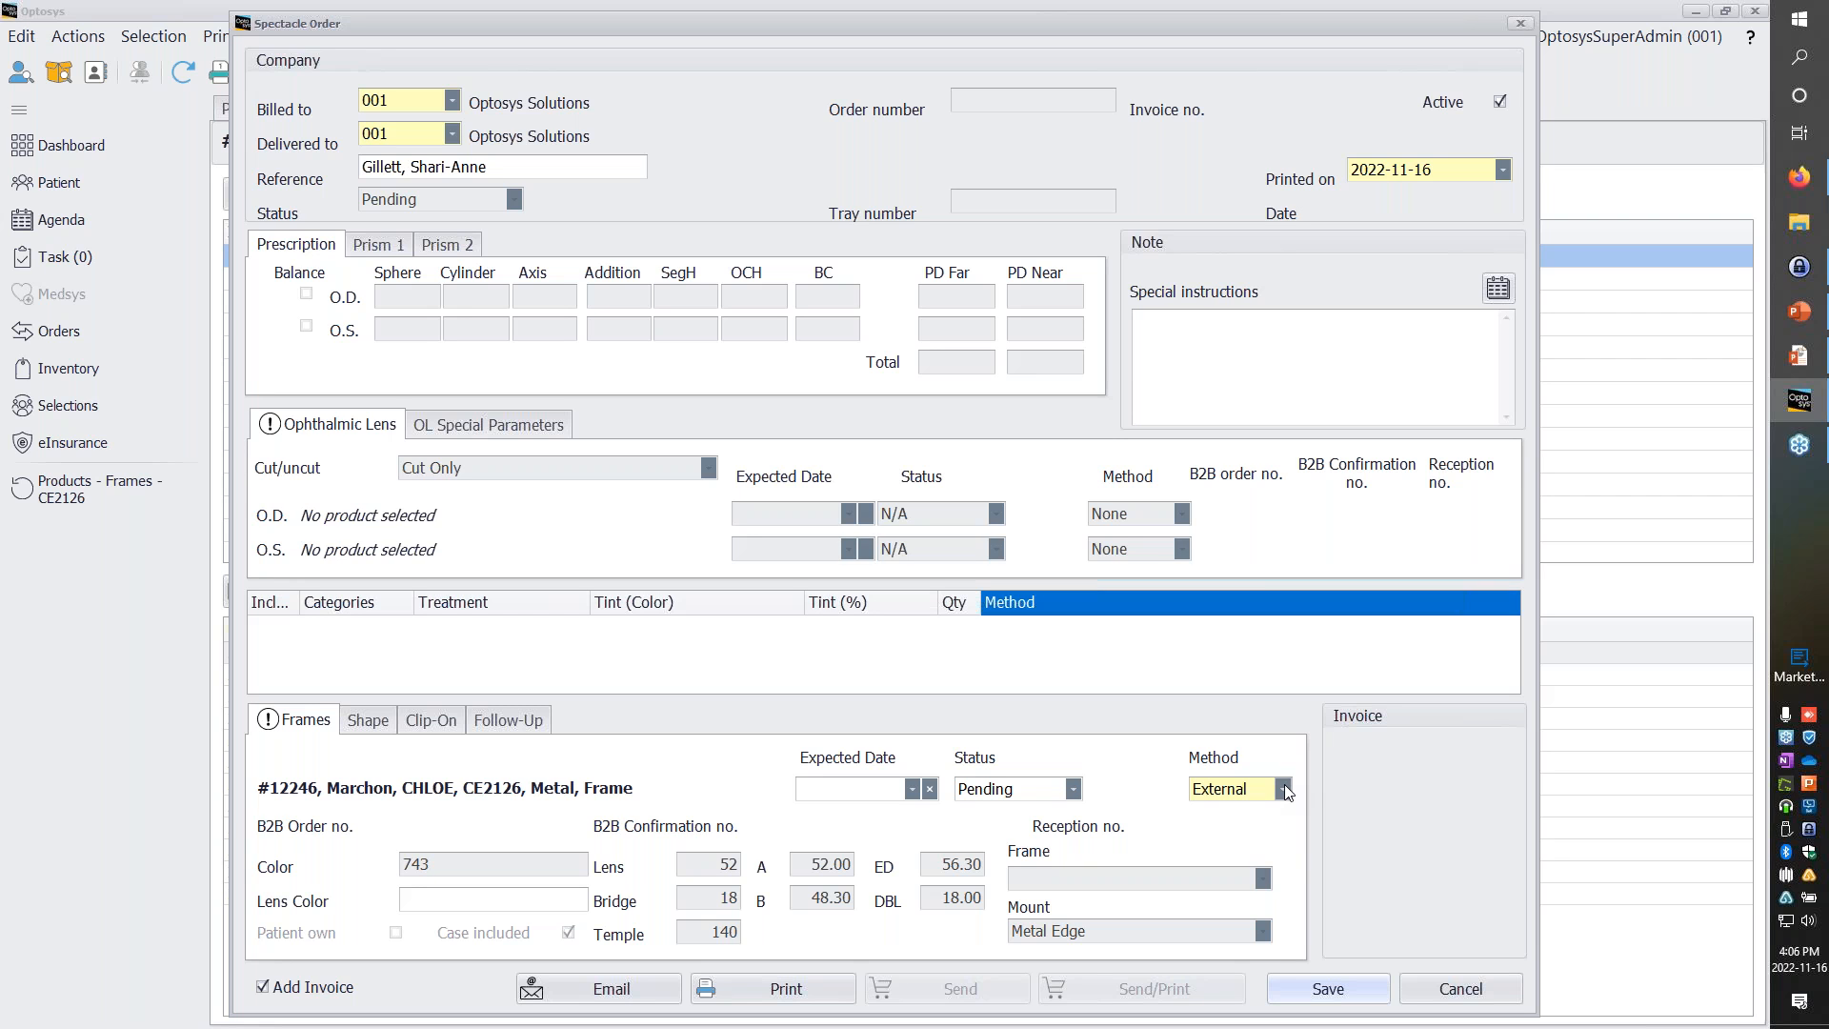
{"action": "left_click", "coordinate": [1521, 26]}
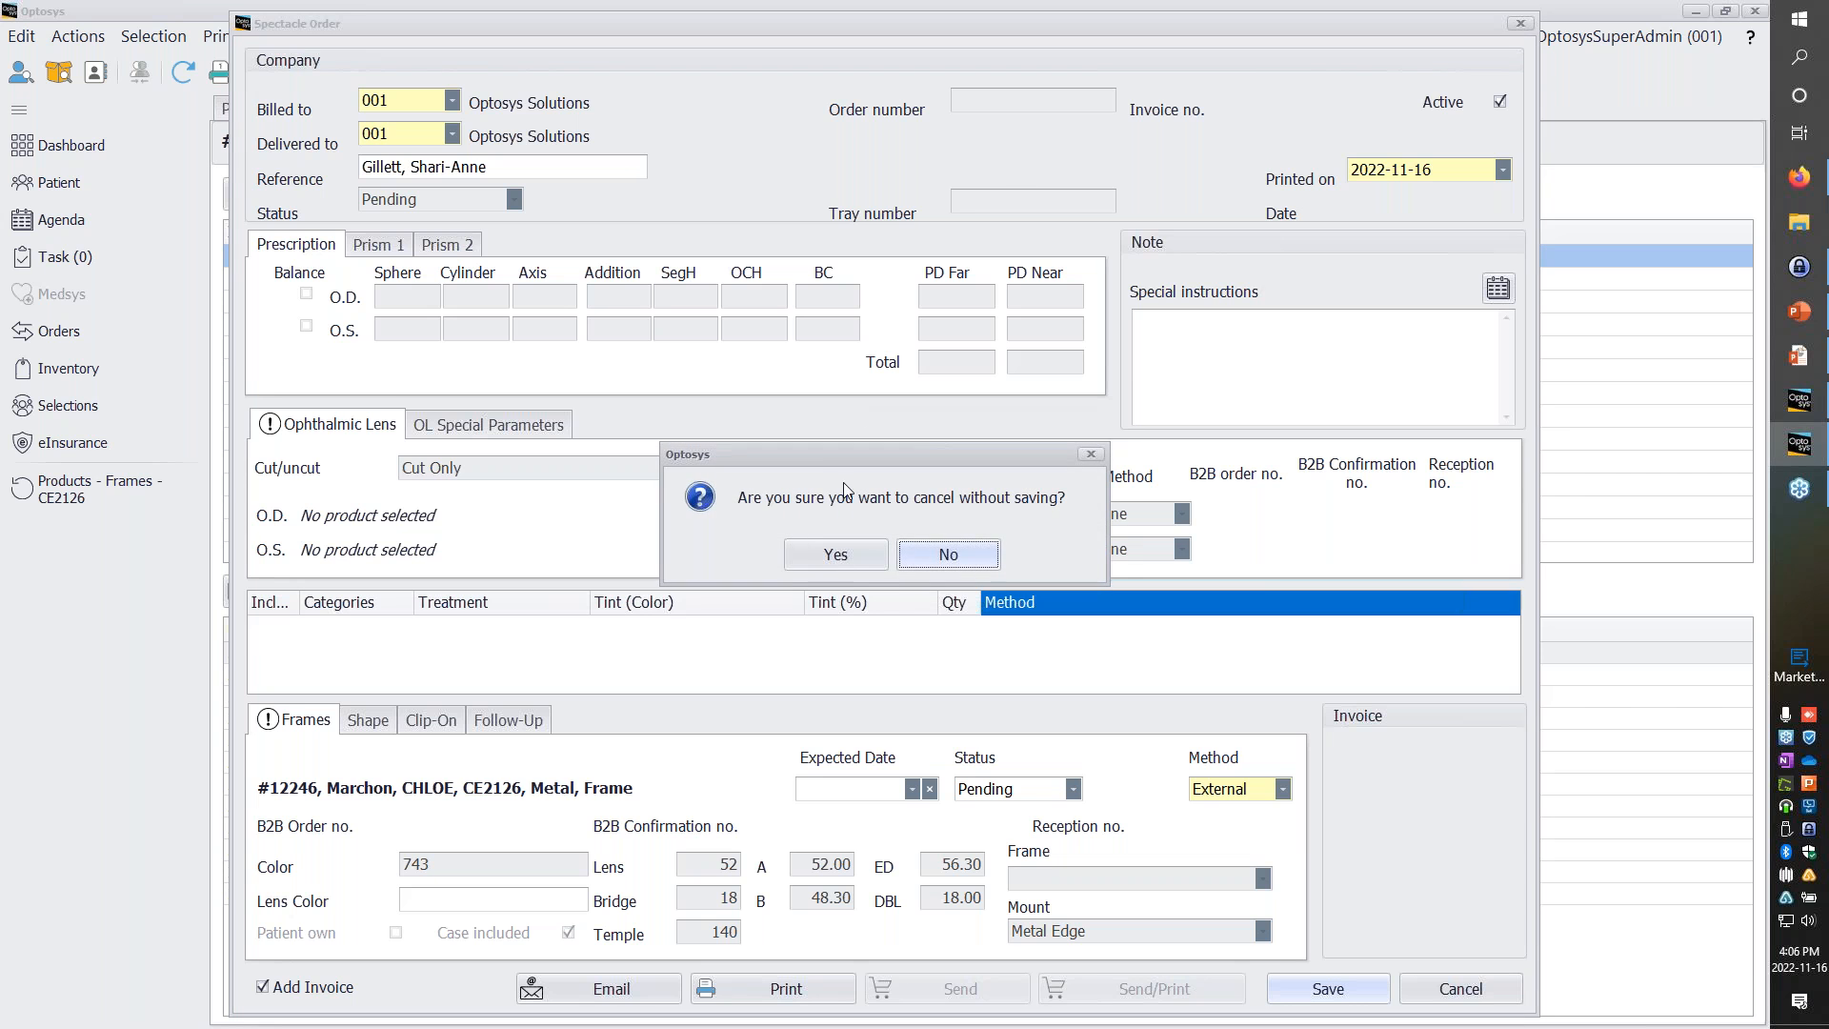
{"action": "left_click", "coordinate": [849, 560]}
Examine the actions available for the oldest order in the orders list.
{"action": "left_click", "coordinate": [81, 332]}
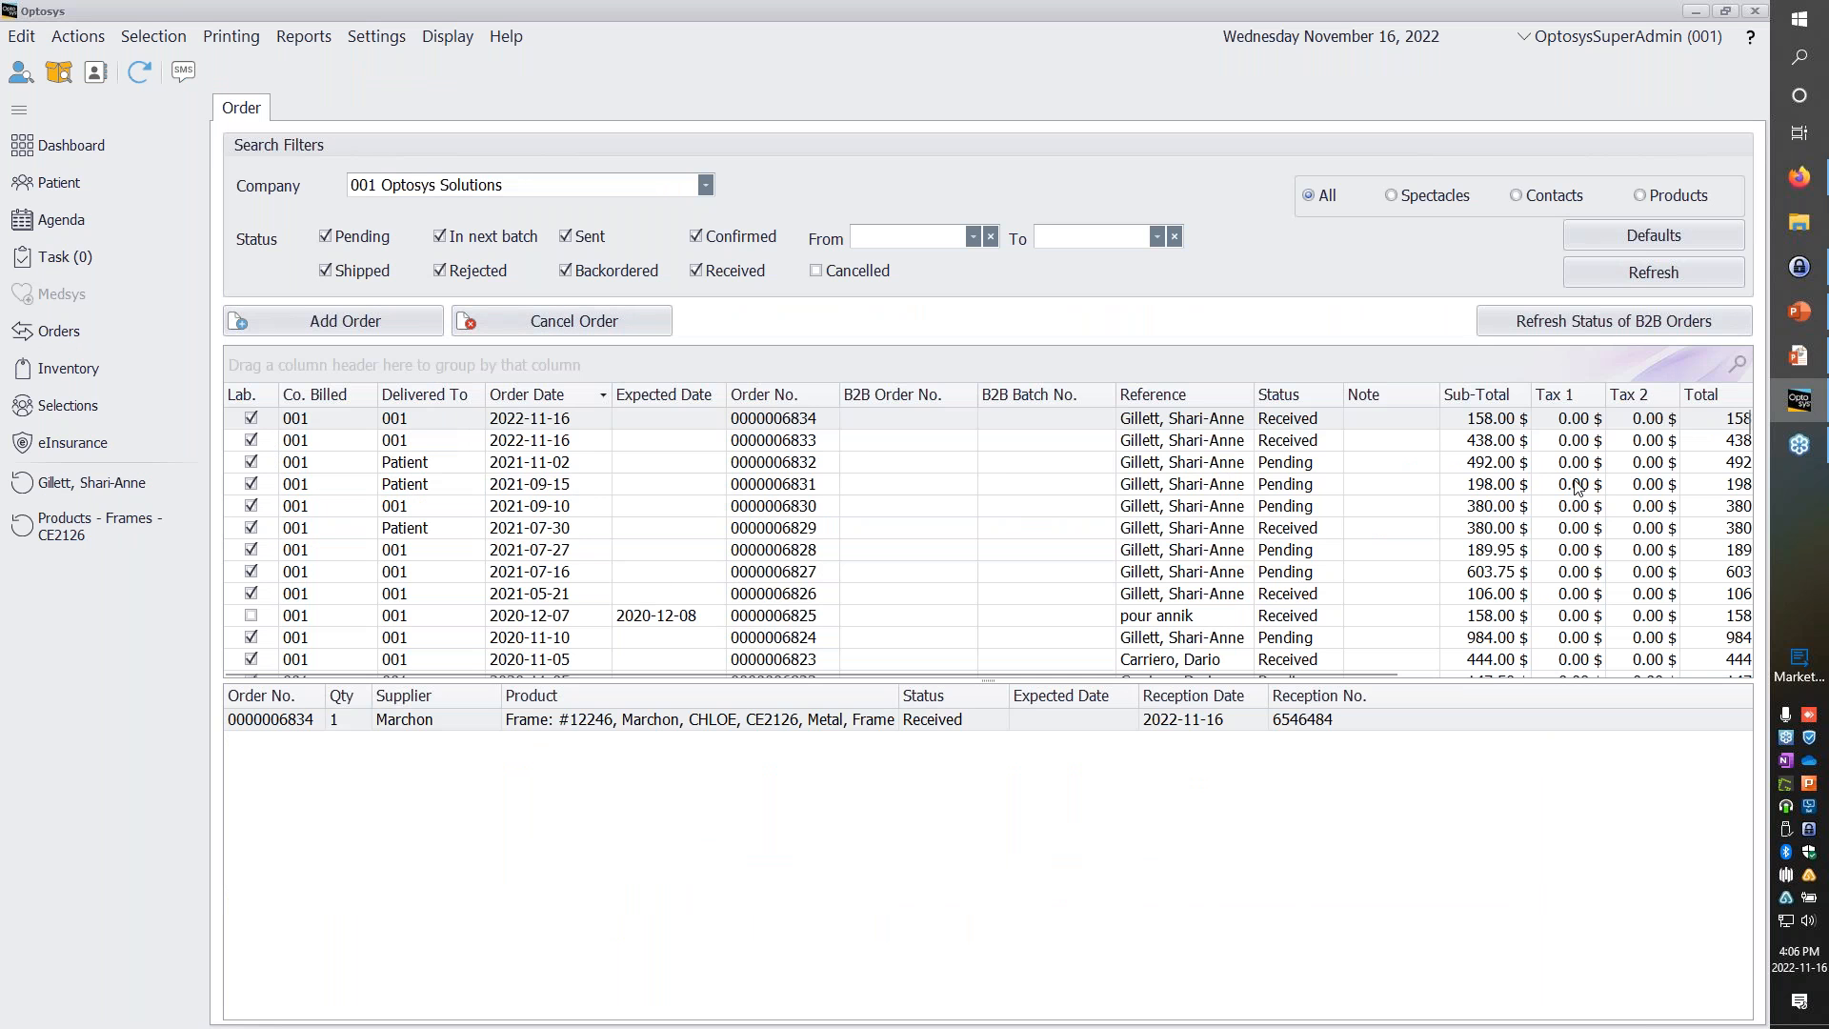
{"action": "left_click_drag", "start_coordinate": [1747, 416], "coordinate": [1764, 688]}
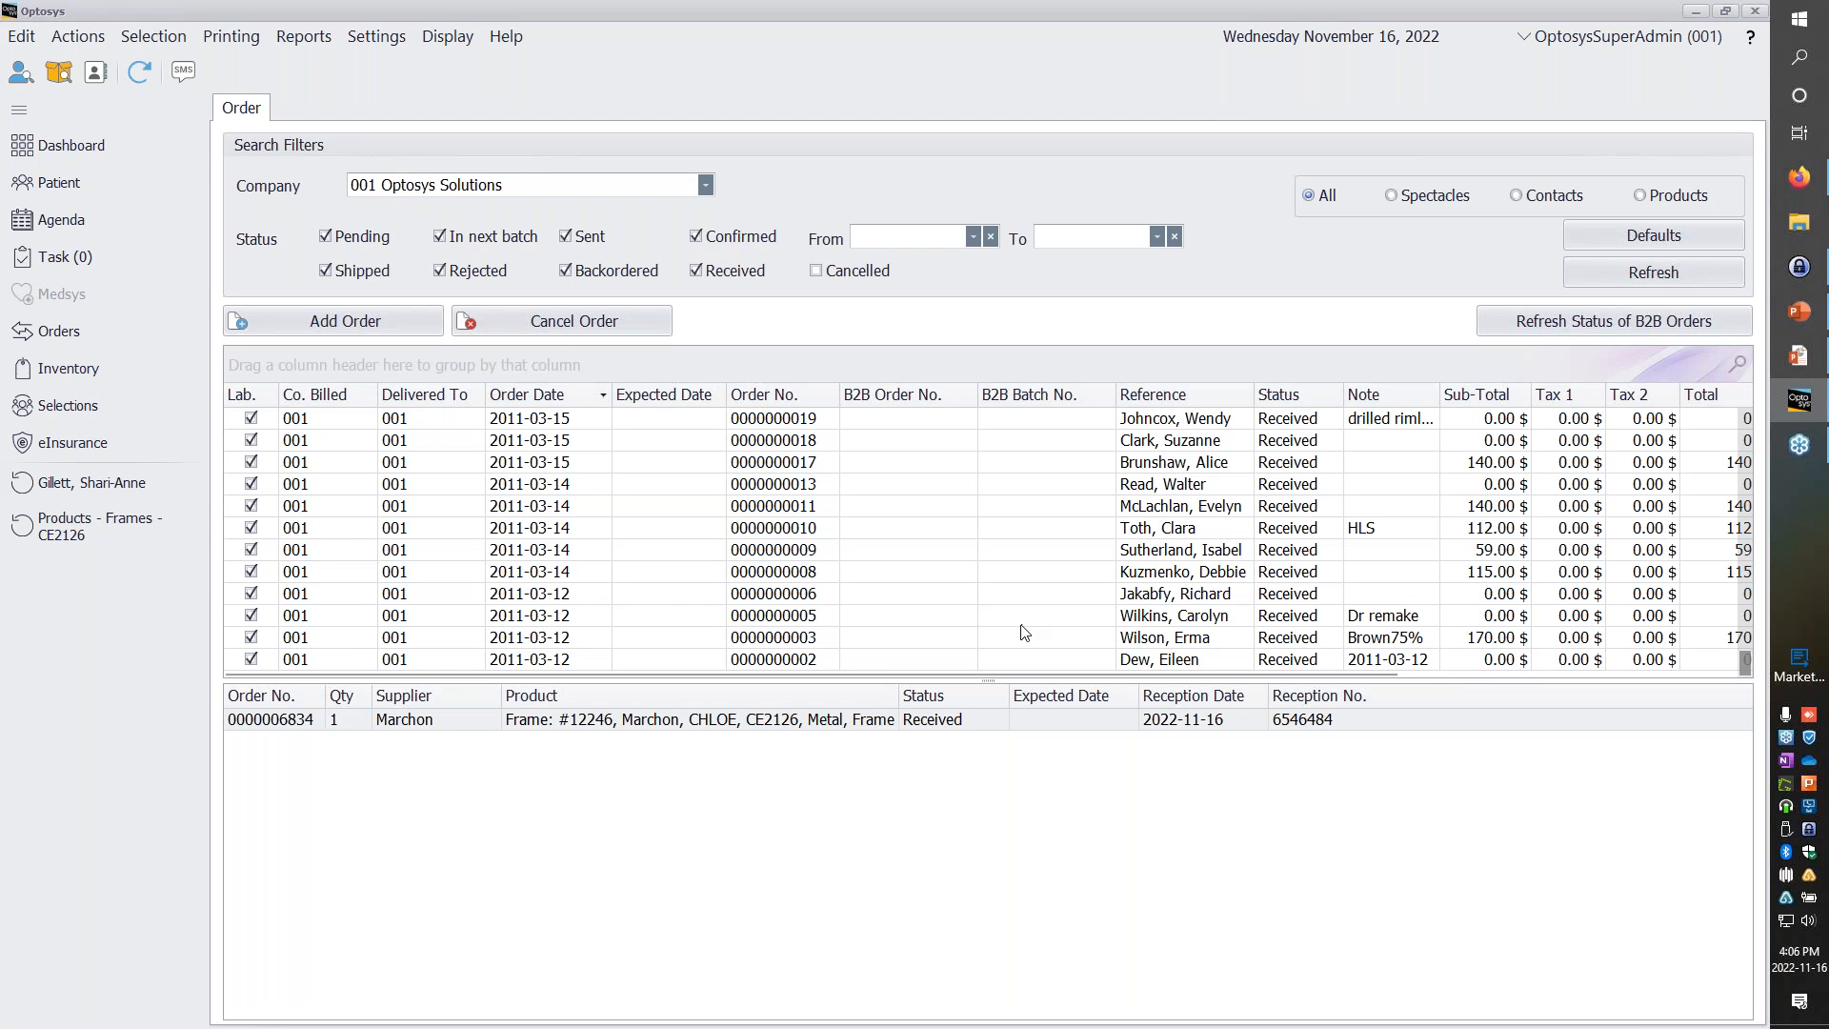
{"action": "right_click", "coordinate": [1152, 662]}
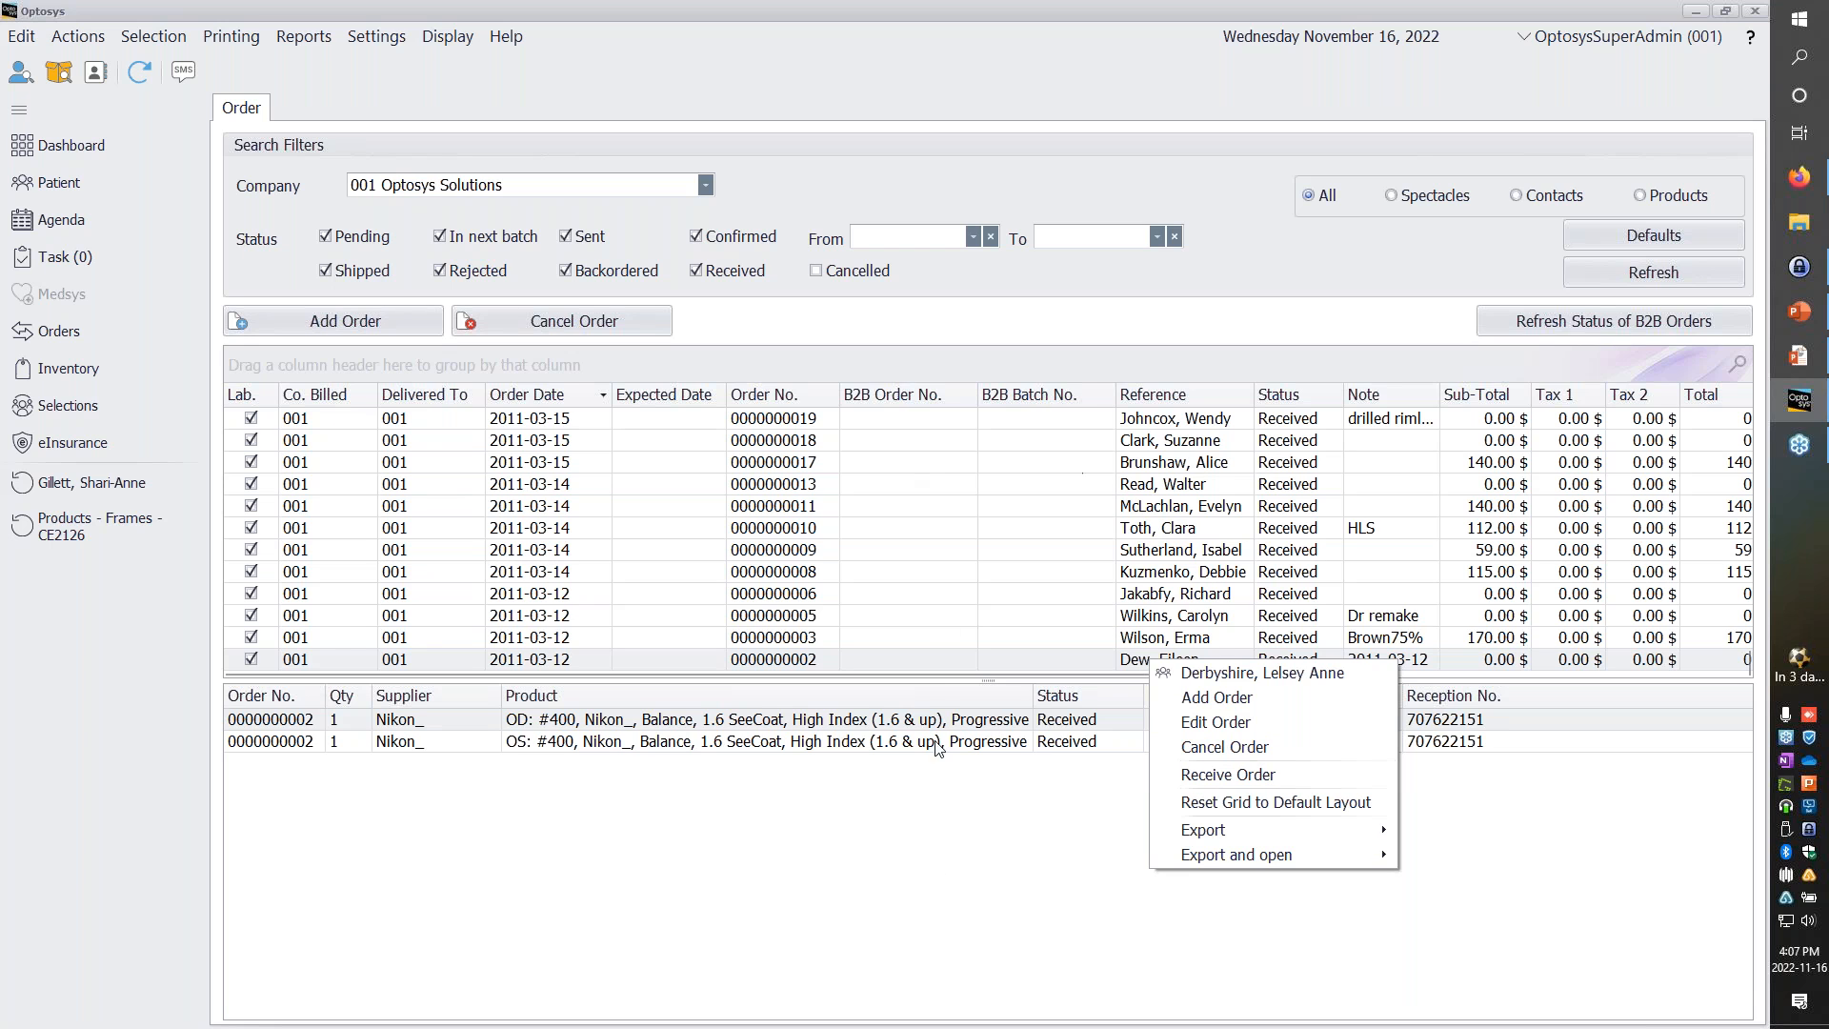
{"action": "left_click", "coordinate": [940, 878]}
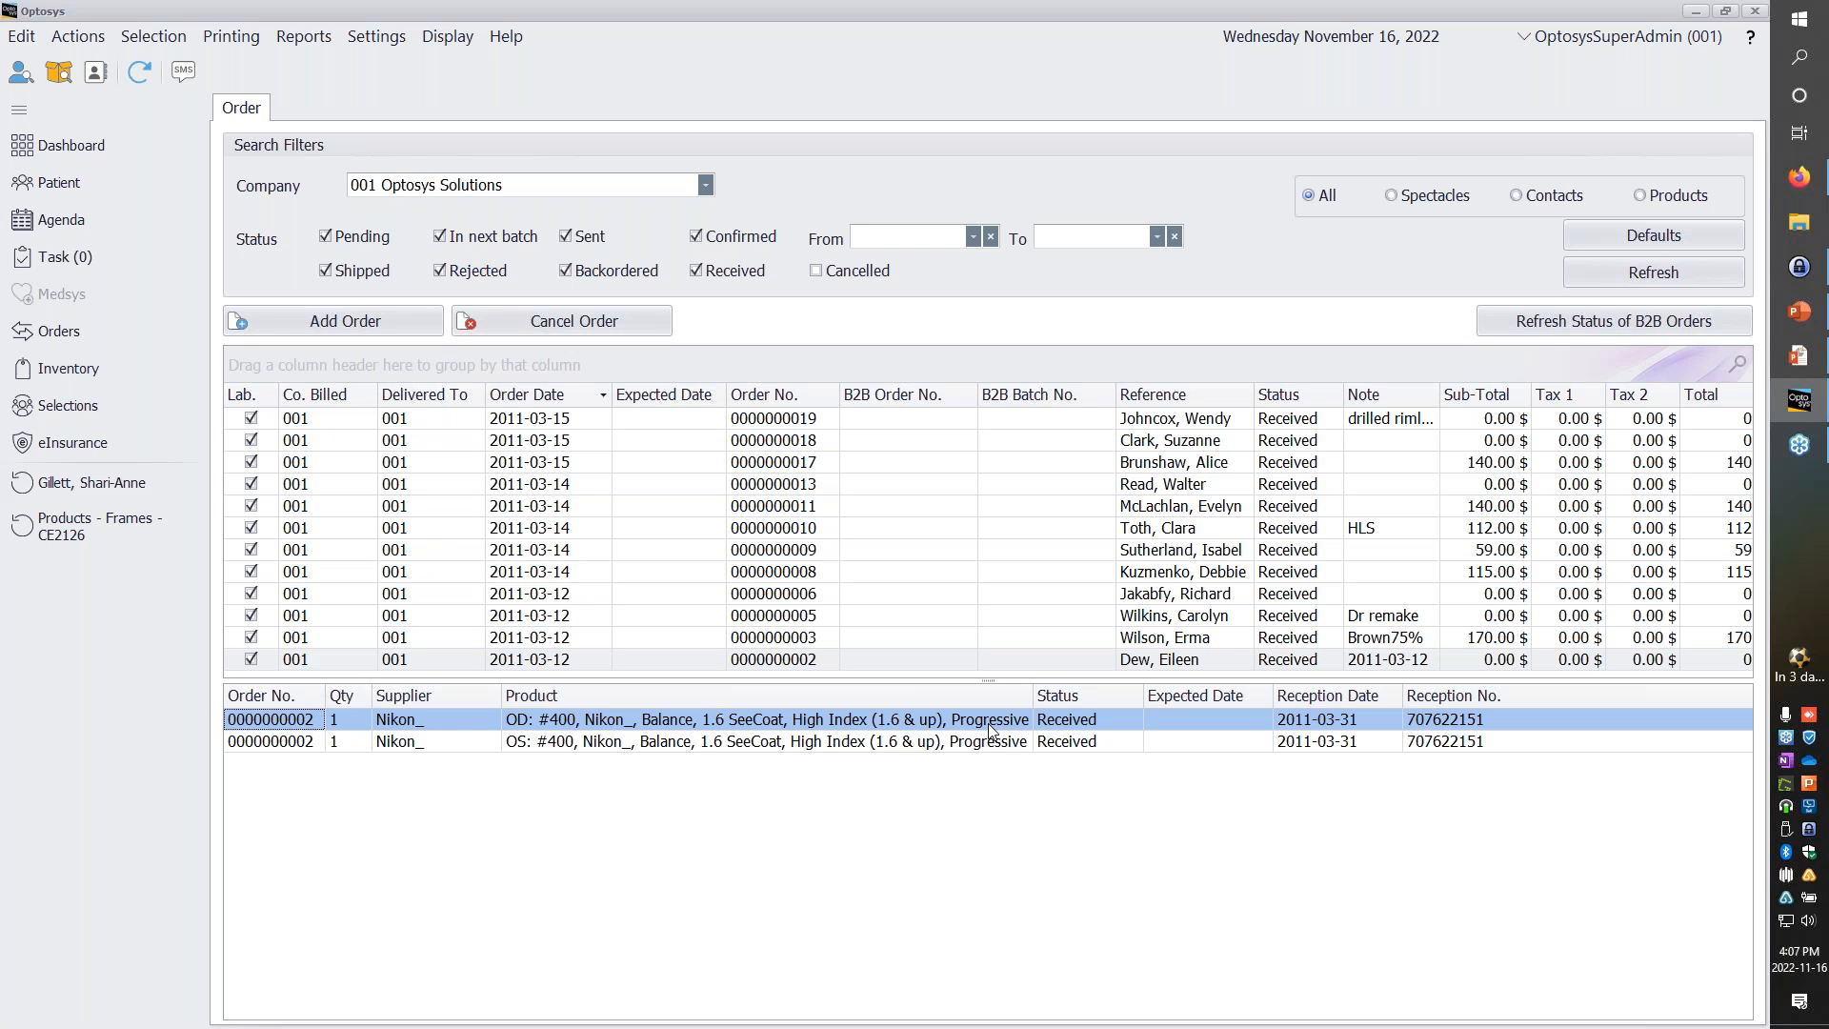
Enter the lab order note "extra temple" in the patient's 2022-11-16 4:04 PM warranty frame Rx and return to its frame details.
{"action": "left_click", "coordinate": [100, 482]}
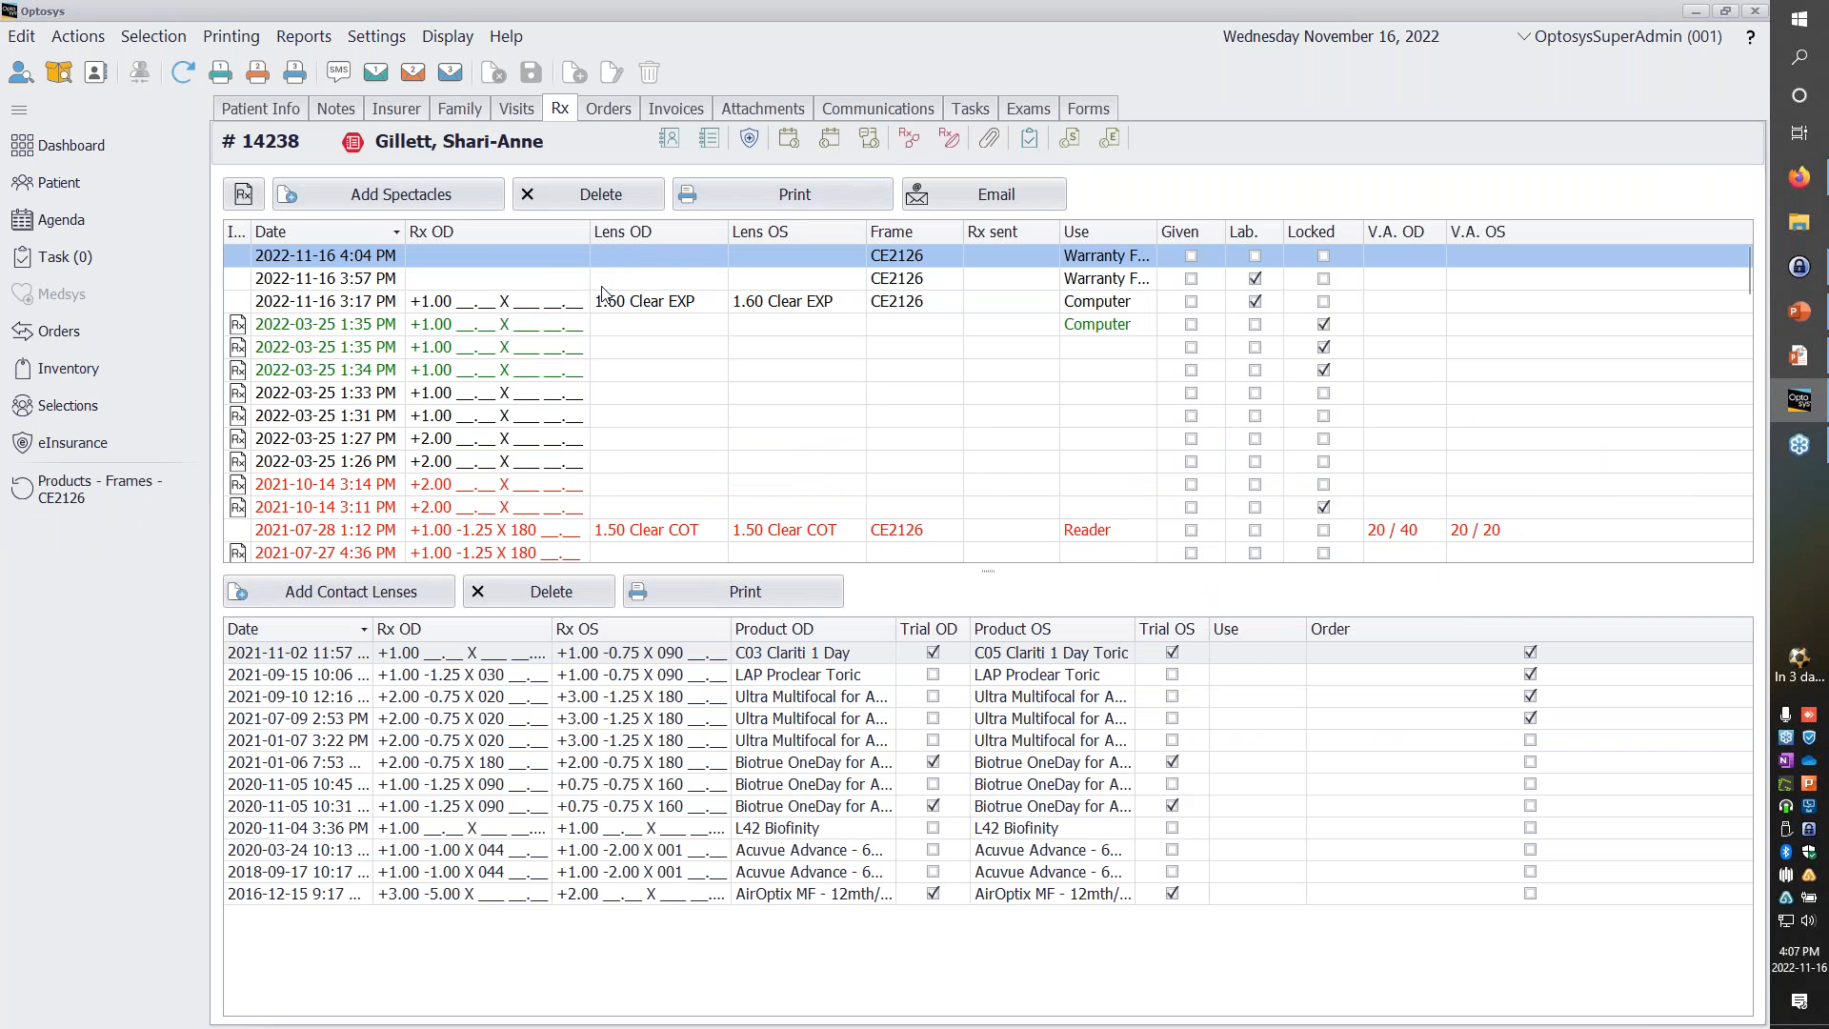
{"action": "left_click", "coordinate": [557, 262]}
{"action": "double_click", "coordinate": [559, 262]}
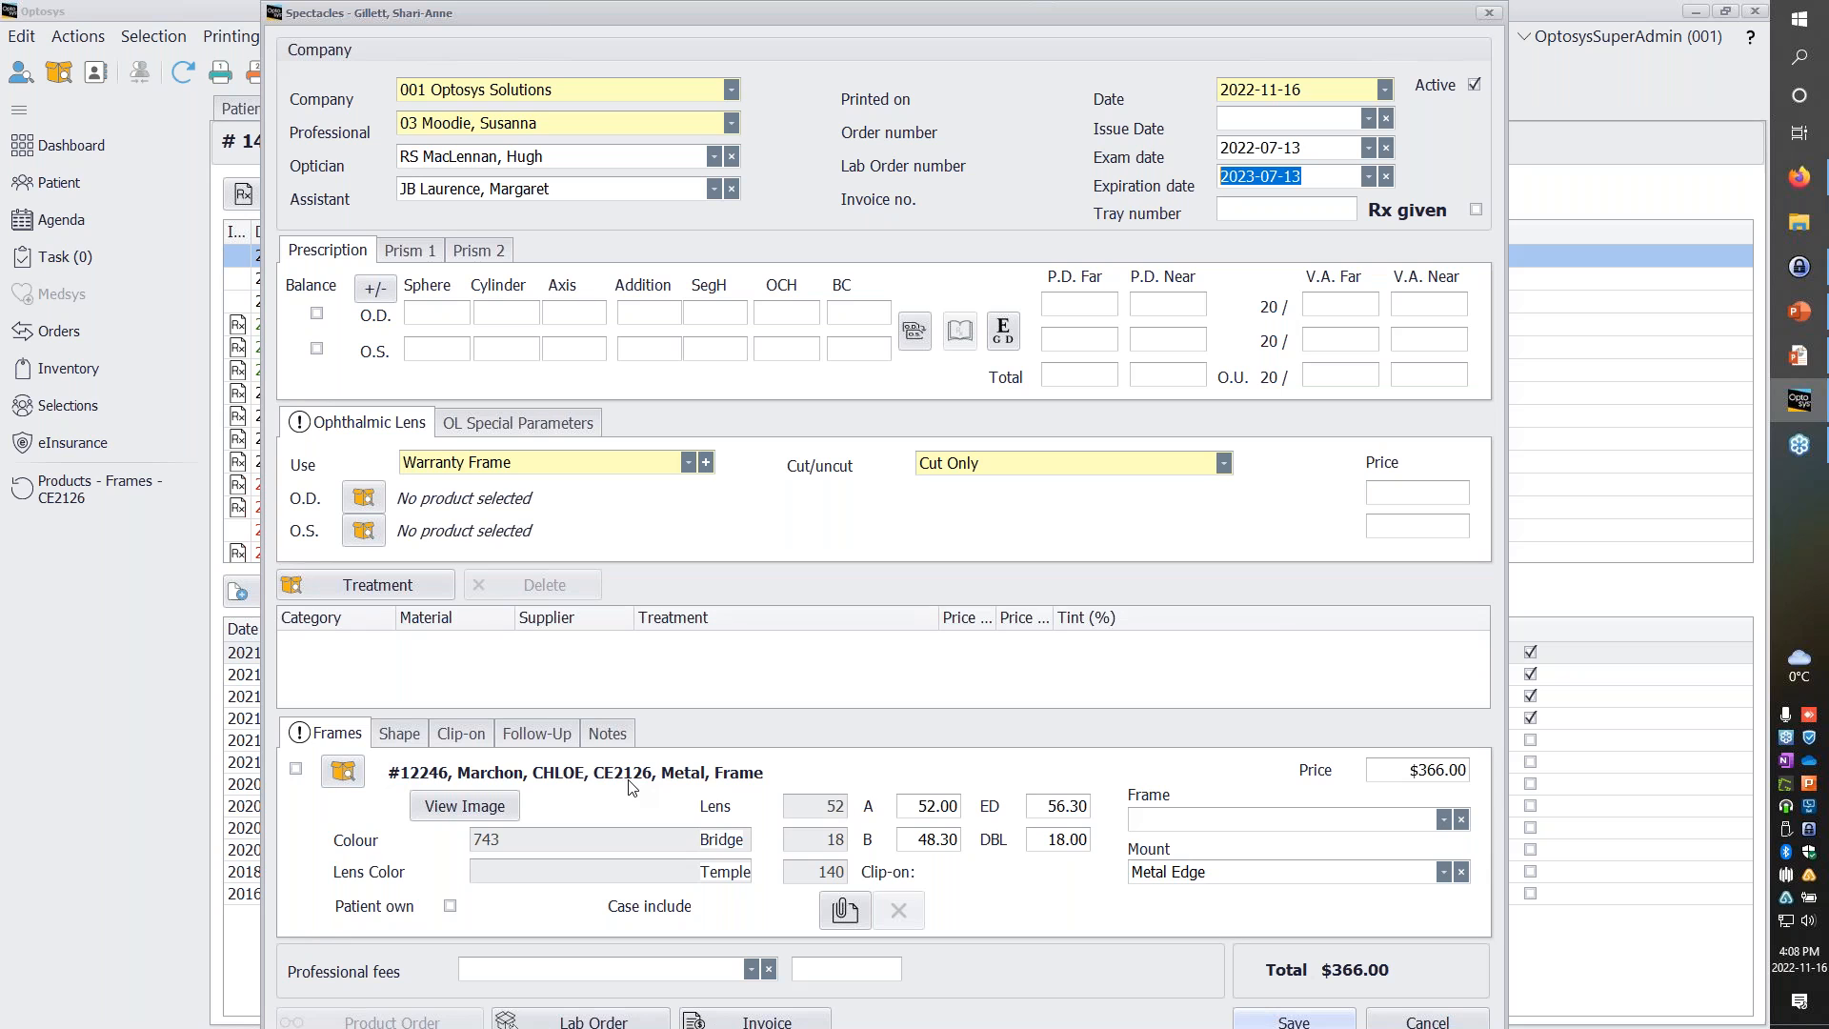
{"action": "left_click", "coordinate": [607, 734]}
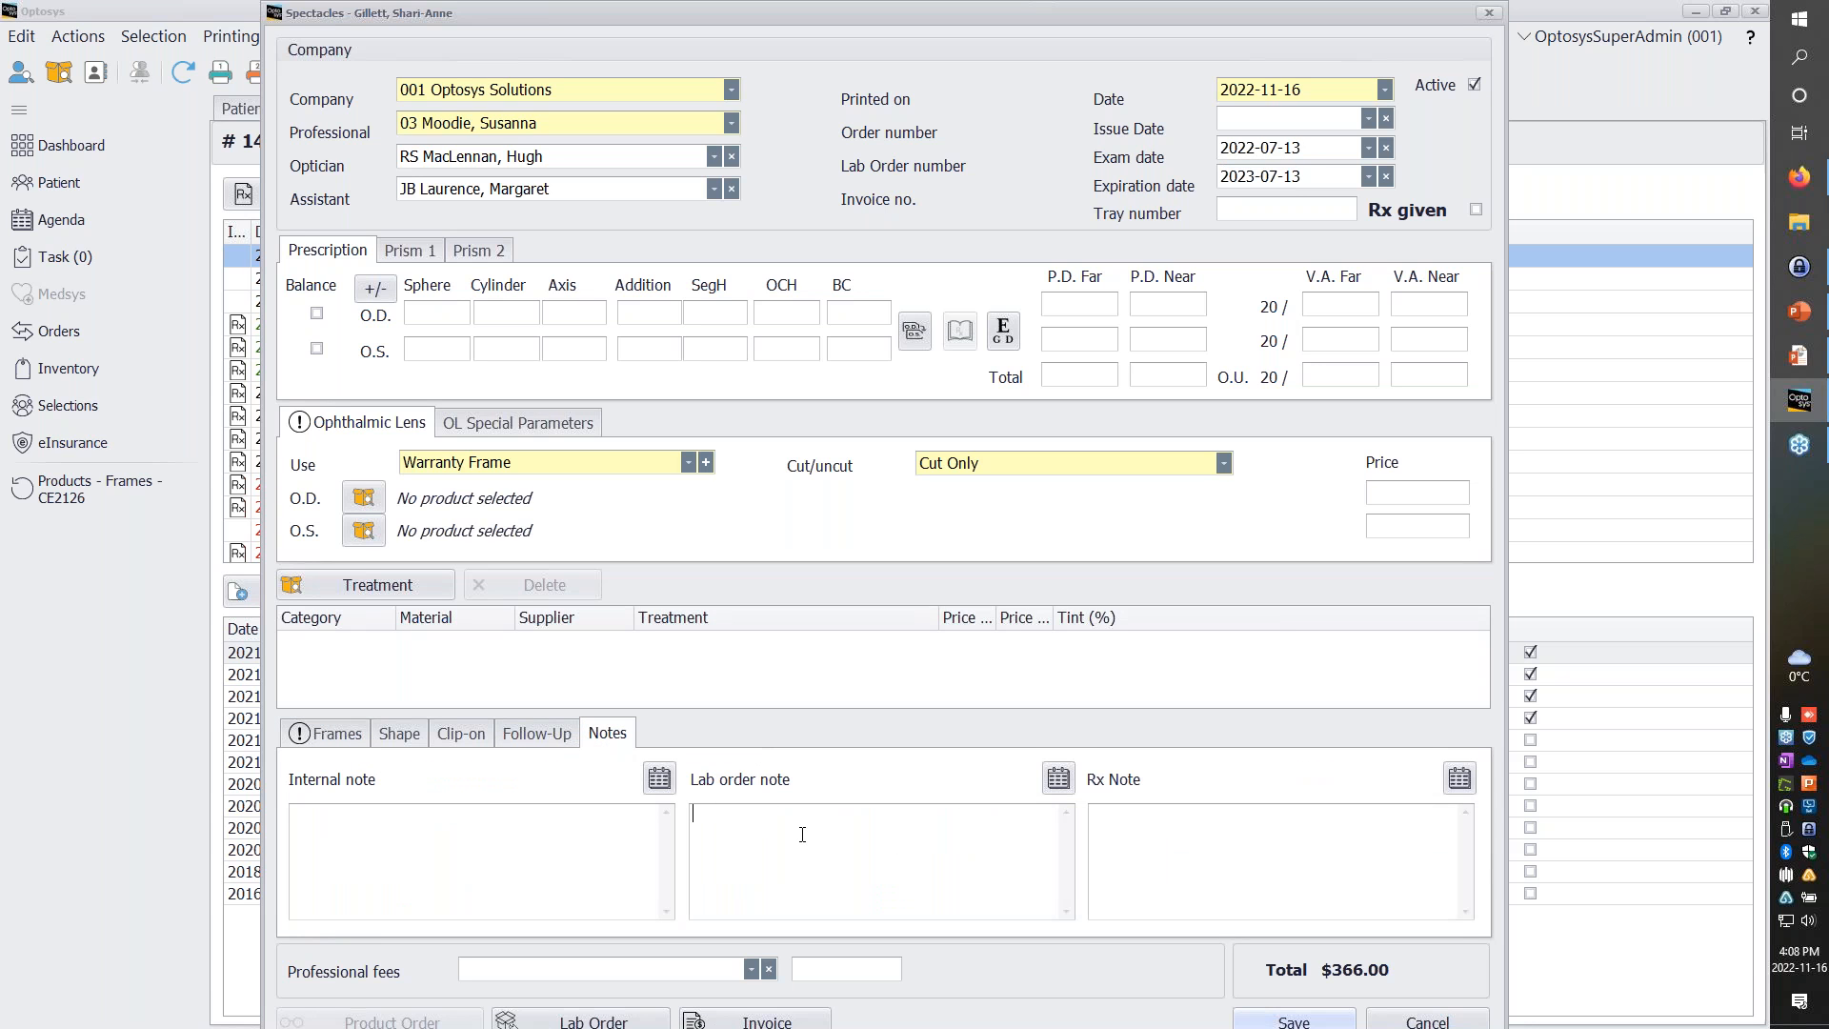
{"action": "left_click", "coordinate": [802, 834]}
{"action": "type", "text": "extra temple"}
{"action": "left_click", "coordinate": [336, 733]}
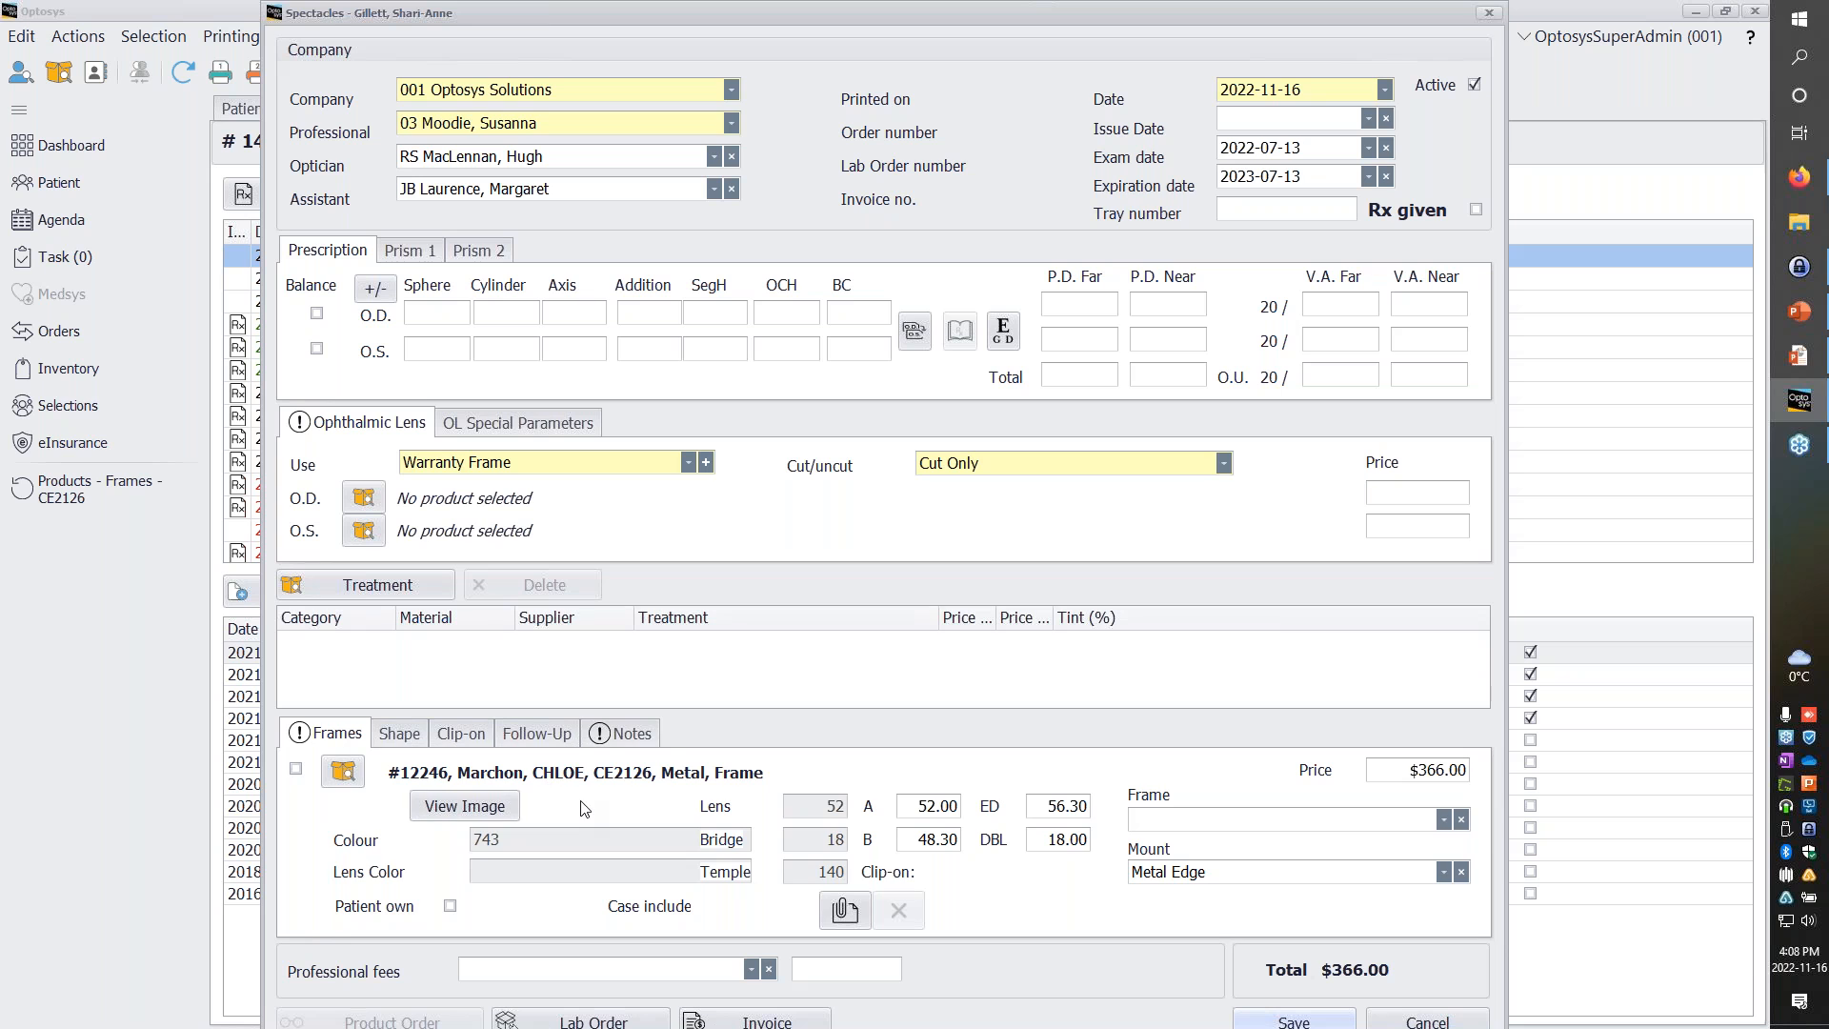
Recheck the lab order note and close the warranty frame Rx without saving.
{"action": "left_click", "coordinate": [619, 734]}
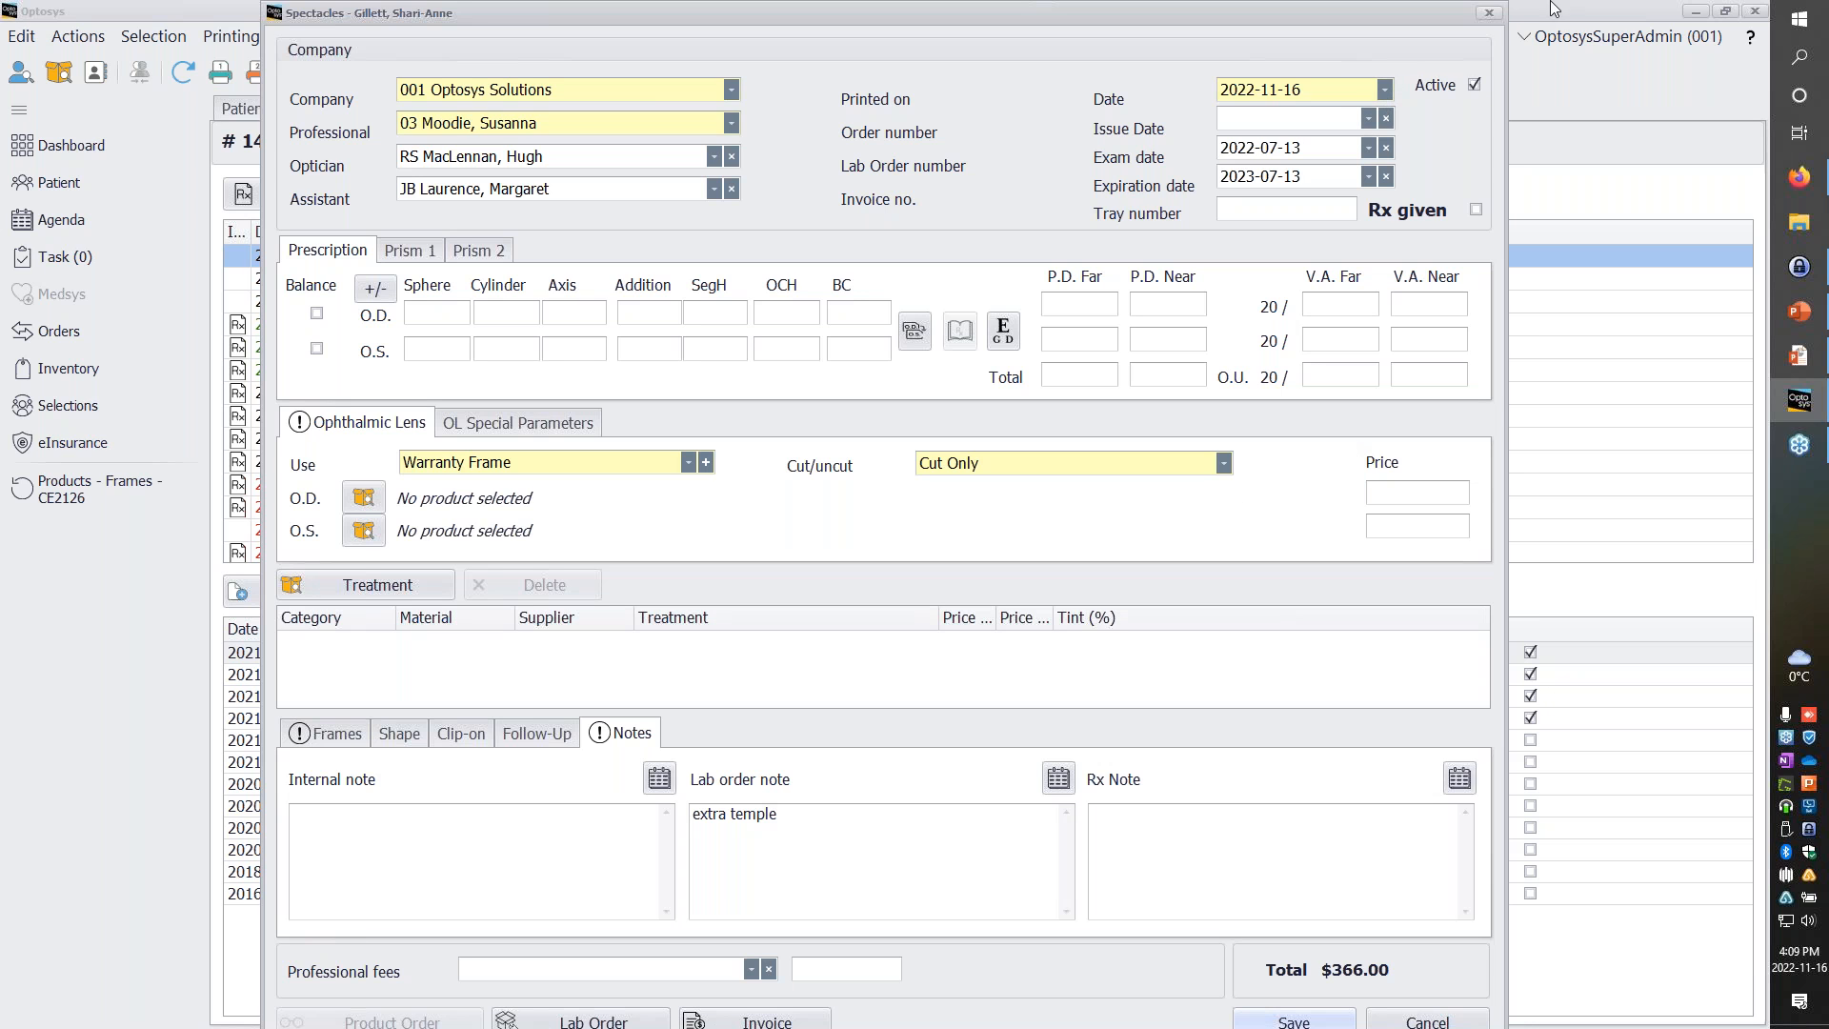
{"action": "right_click", "coordinate": [1502, 7]}
{"action": "left_click", "coordinate": [1440, 13]}
{"action": "left_click", "coordinate": [1492, 13]}
{"action": "left_click", "coordinate": [1492, 15]}
{"action": "left_click", "coordinate": [842, 556]}
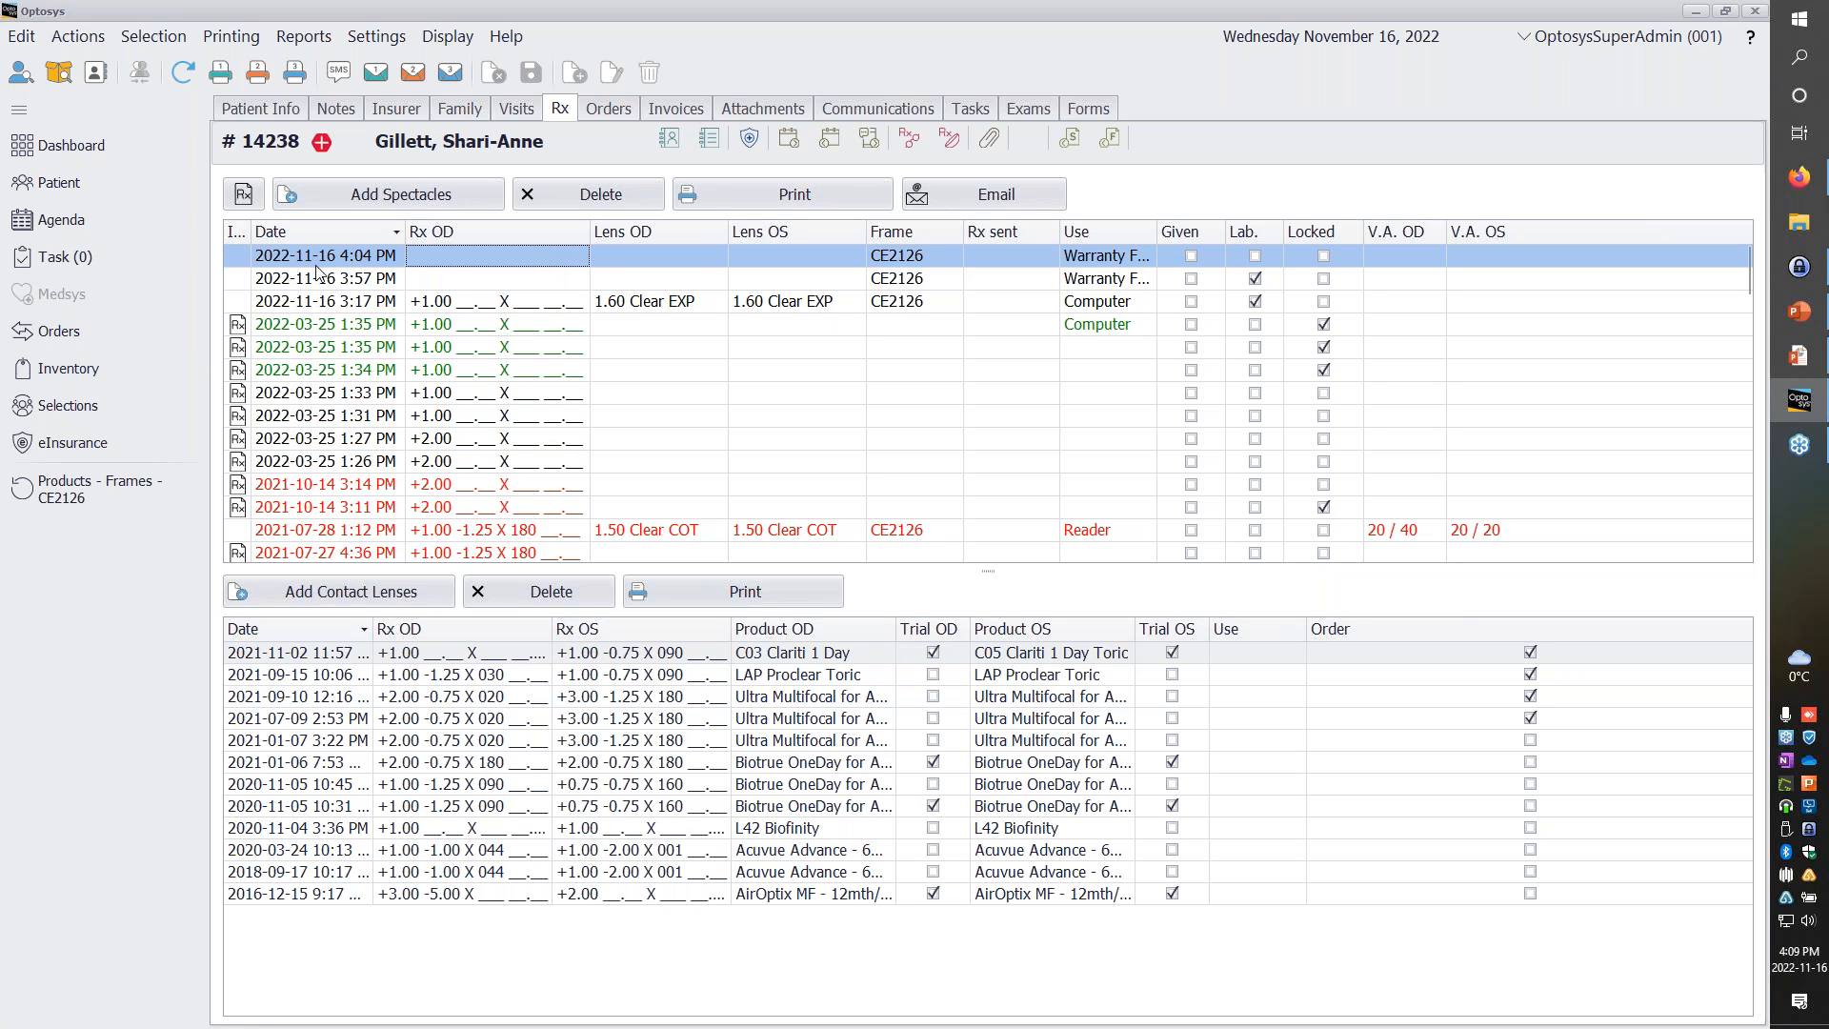
Start an inventory reception for supplier Alden Optical with invoice number 5676577 dated 2022-11-09.
{"action": "left_click", "coordinate": [67, 366]}
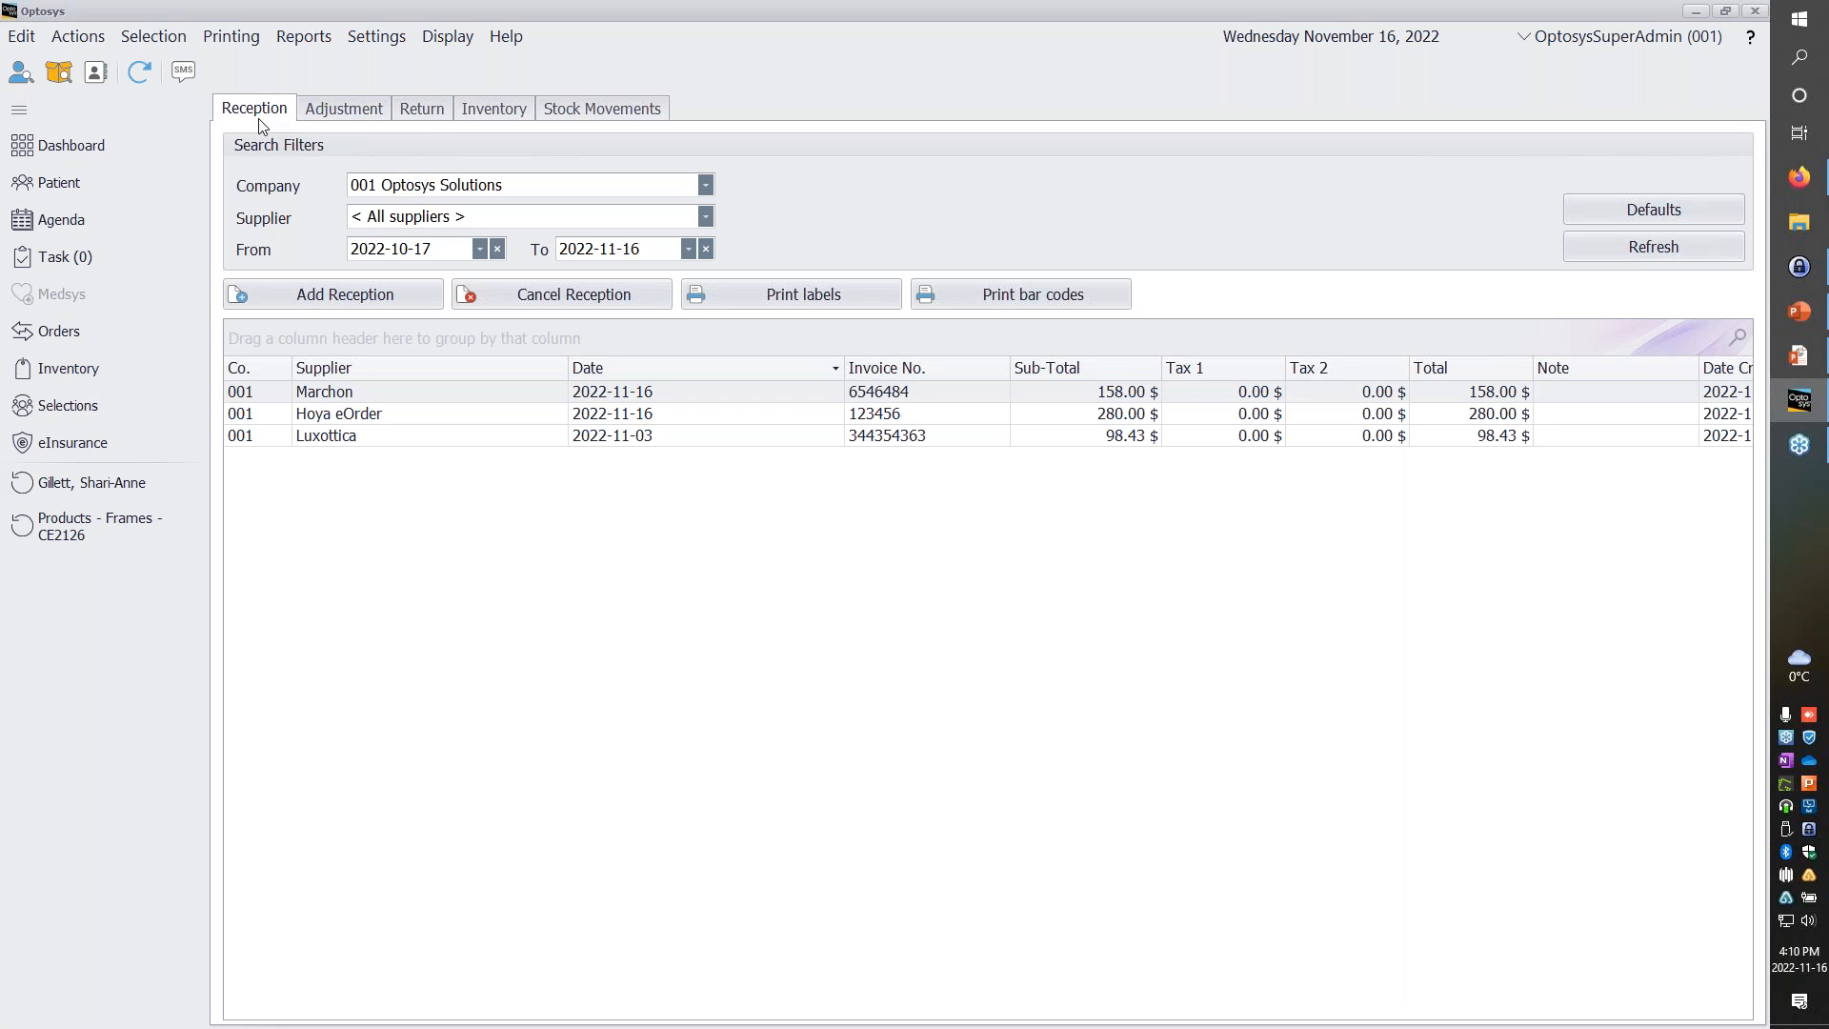
{"action": "left_click", "coordinate": [303, 292]}
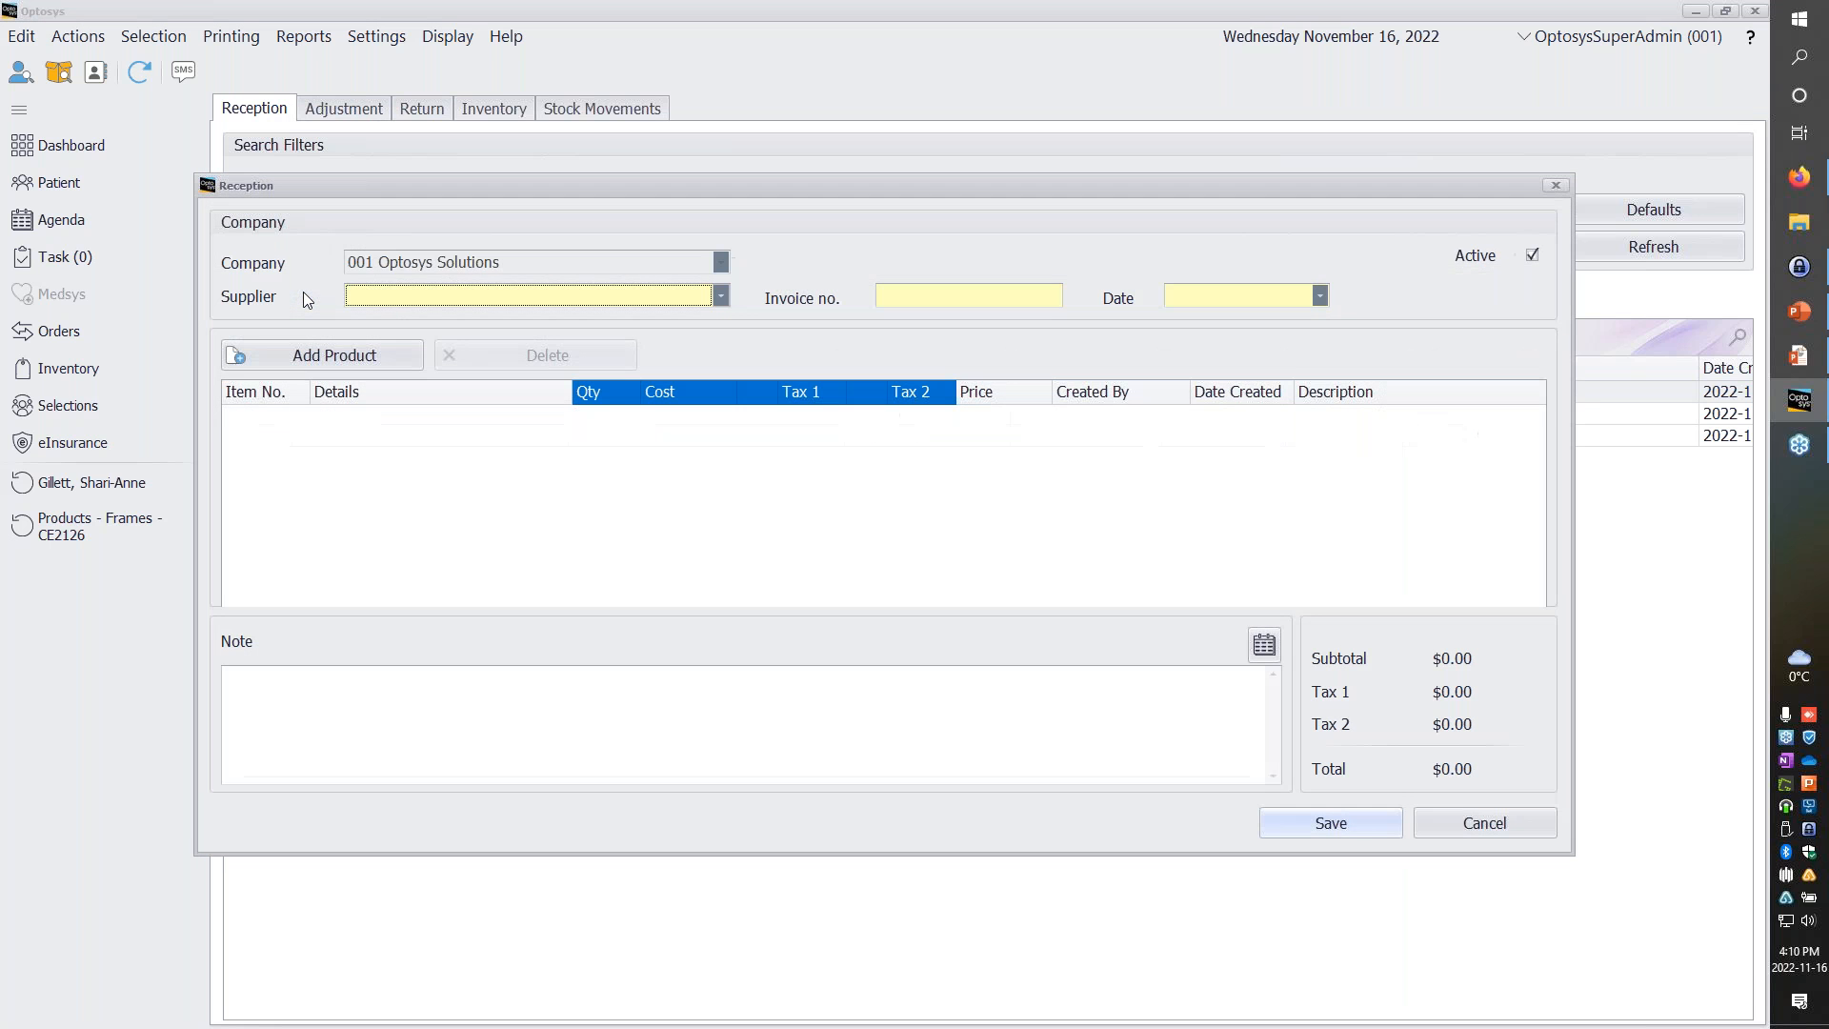
{"action": "left_click", "coordinate": [479, 301]}
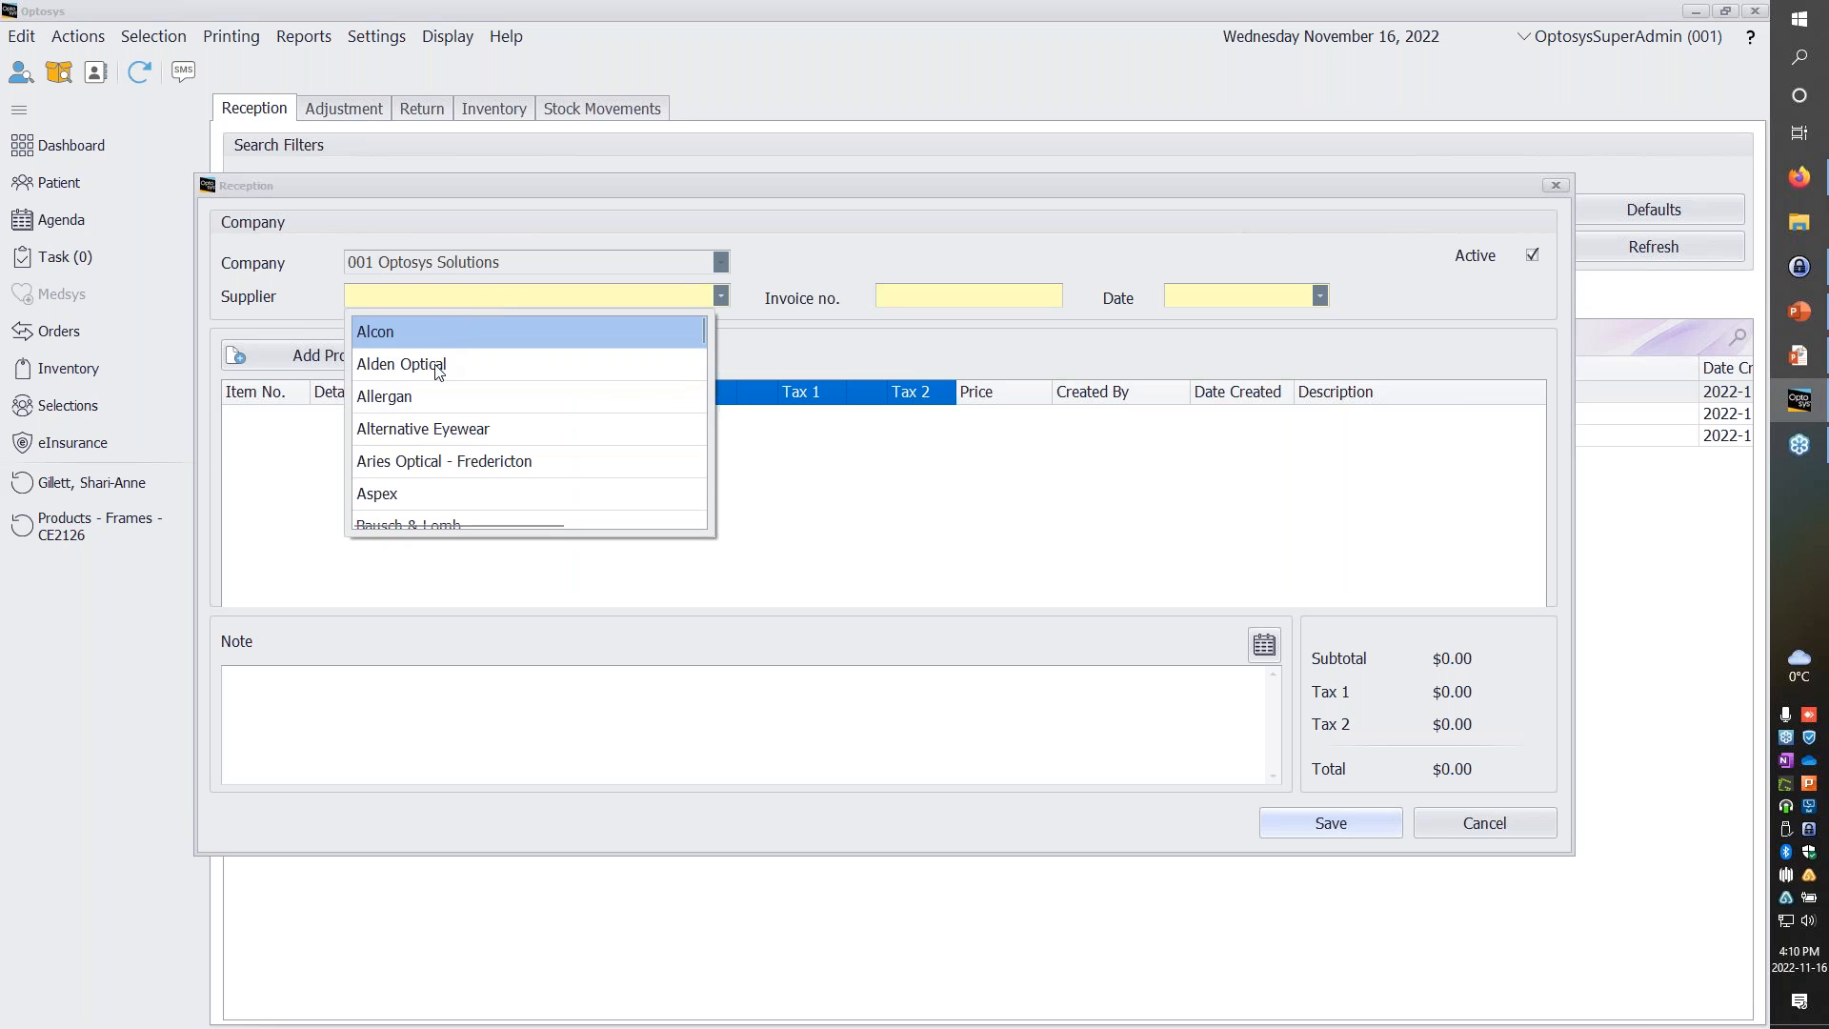
{"action": "left_click", "coordinate": [478, 363]}
{"action": "left_click", "coordinate": [937, 294]}
{"action": "type", "text": "5676577"}
{"action": "left_click", "coordinate": [1319, 296]}
{"action": "left_click", "coordinate": [1318, 297]}
{"action": "left_click", "coordinate": [1276, 408]}
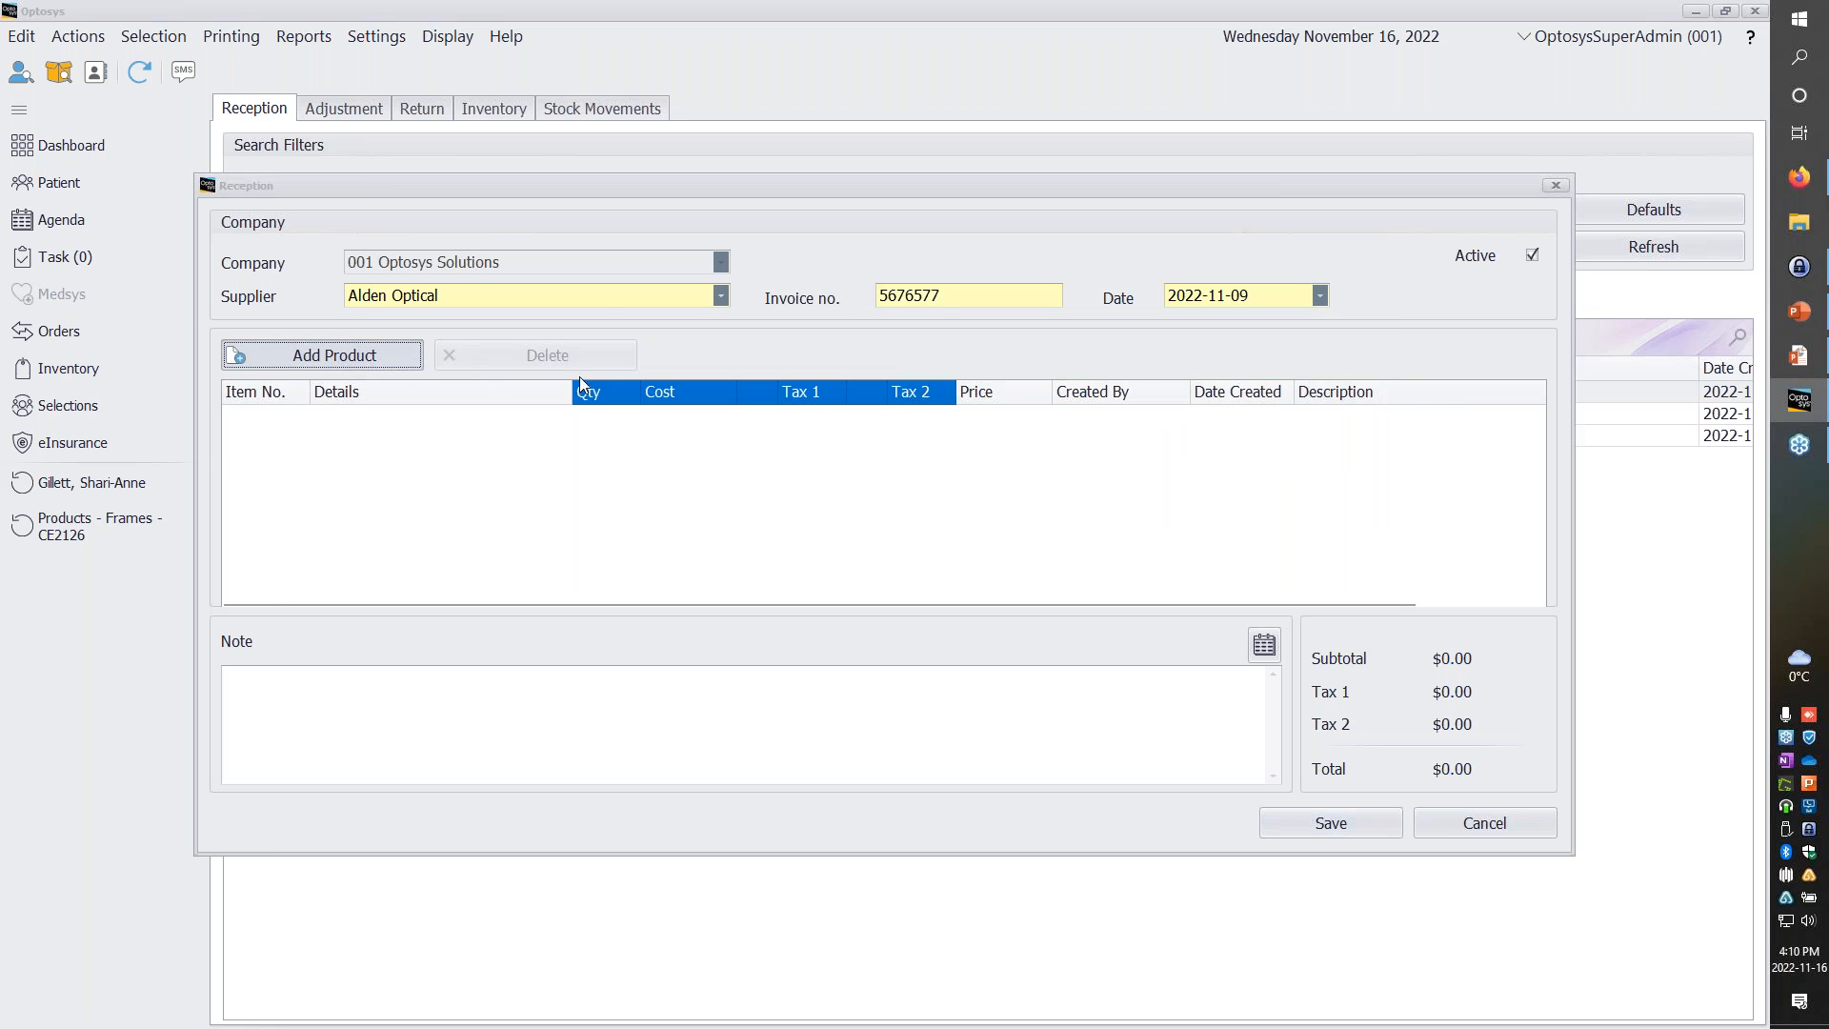
Search Alden Optical's frames for a product to receive, highlight Cocoons XL - Aviator, and cancel the search and the reception without saving.
{"action": "left_click", "coordinate": [322, 354]}
{"action": "left_click", "coordinate": [1610, 182]}
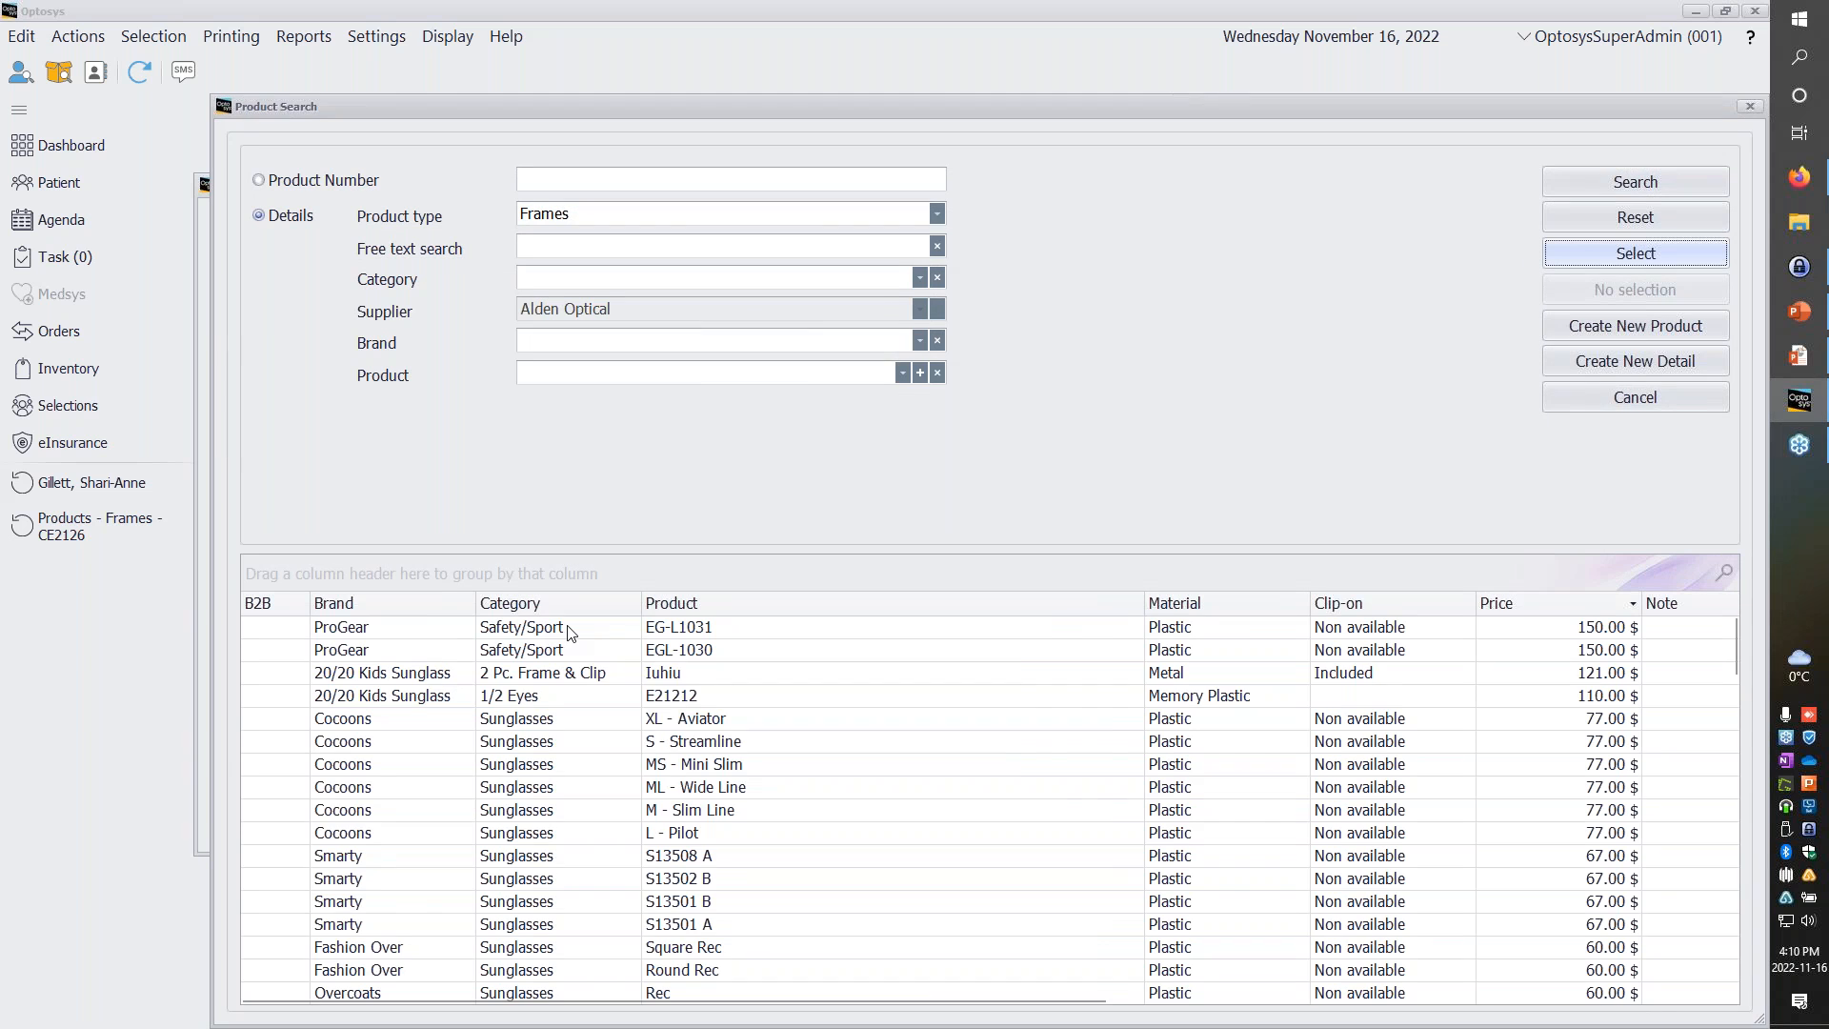
{"action": "scroll", "coordinate": [569, 633], "scroll_direction": "down", "scroll_amount": 1}
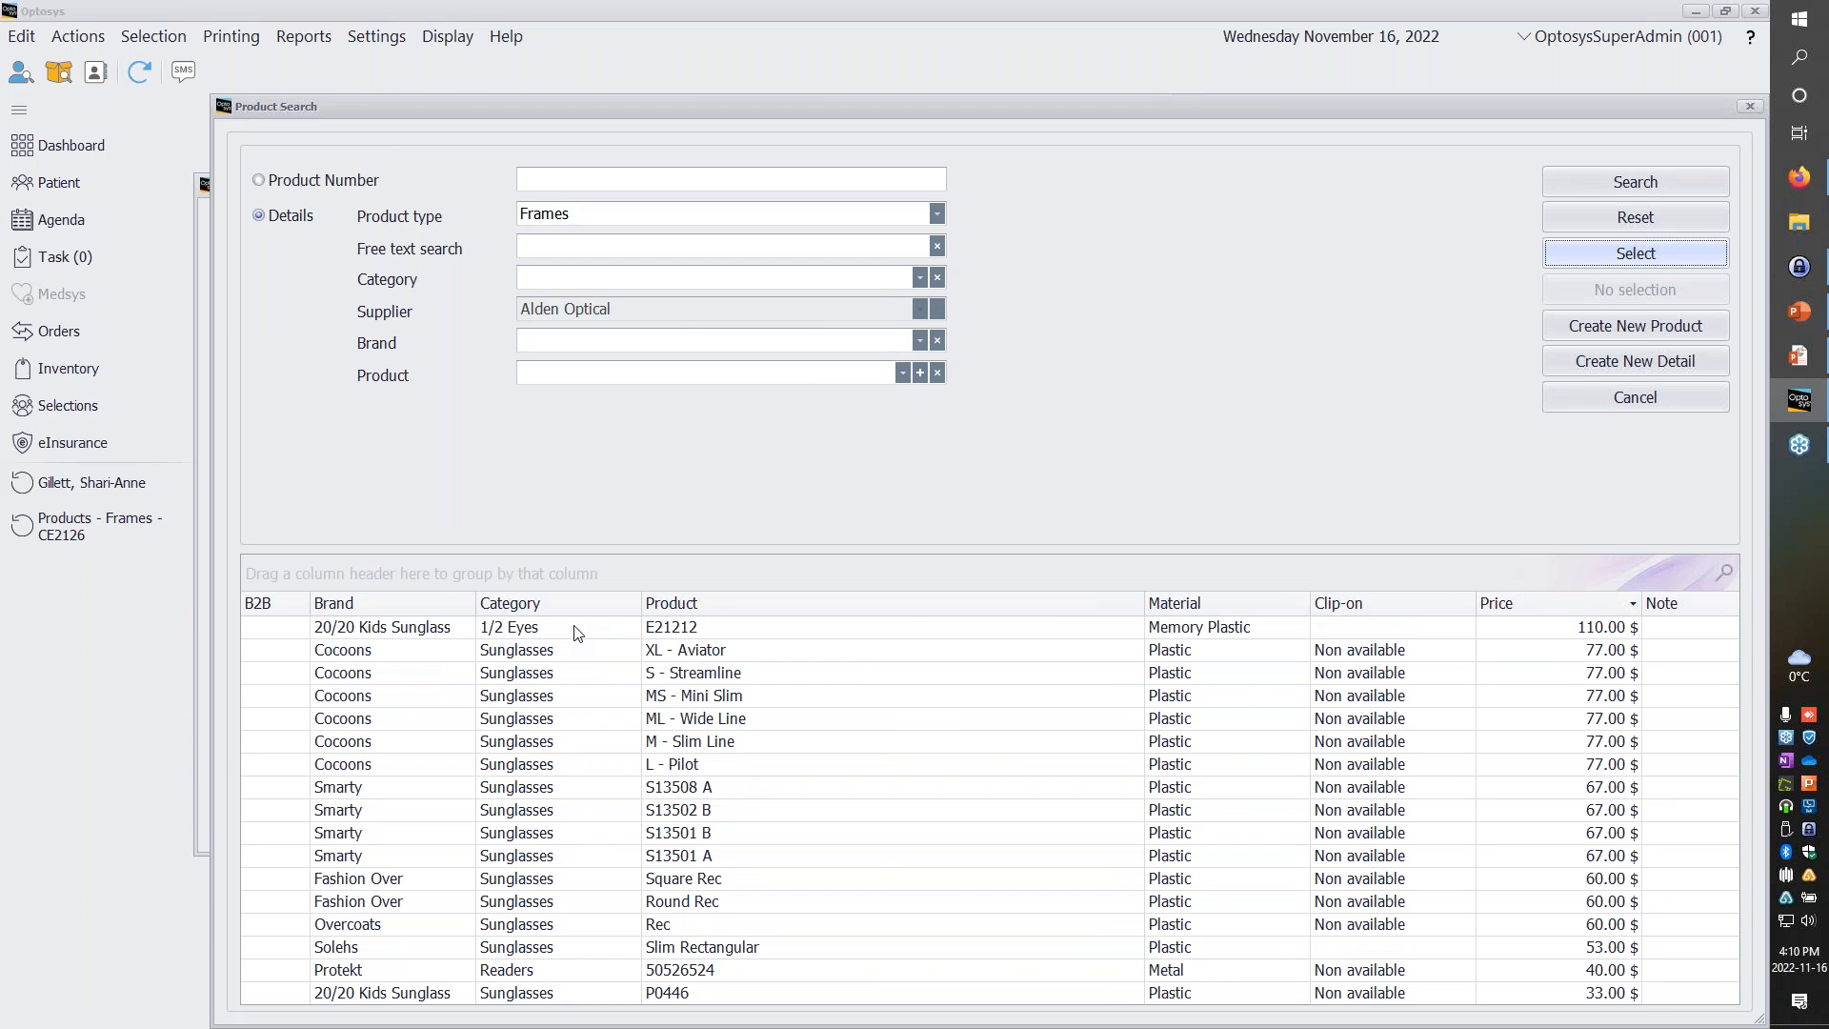
{"action": "left_click", "coordinate": [700, 656]}
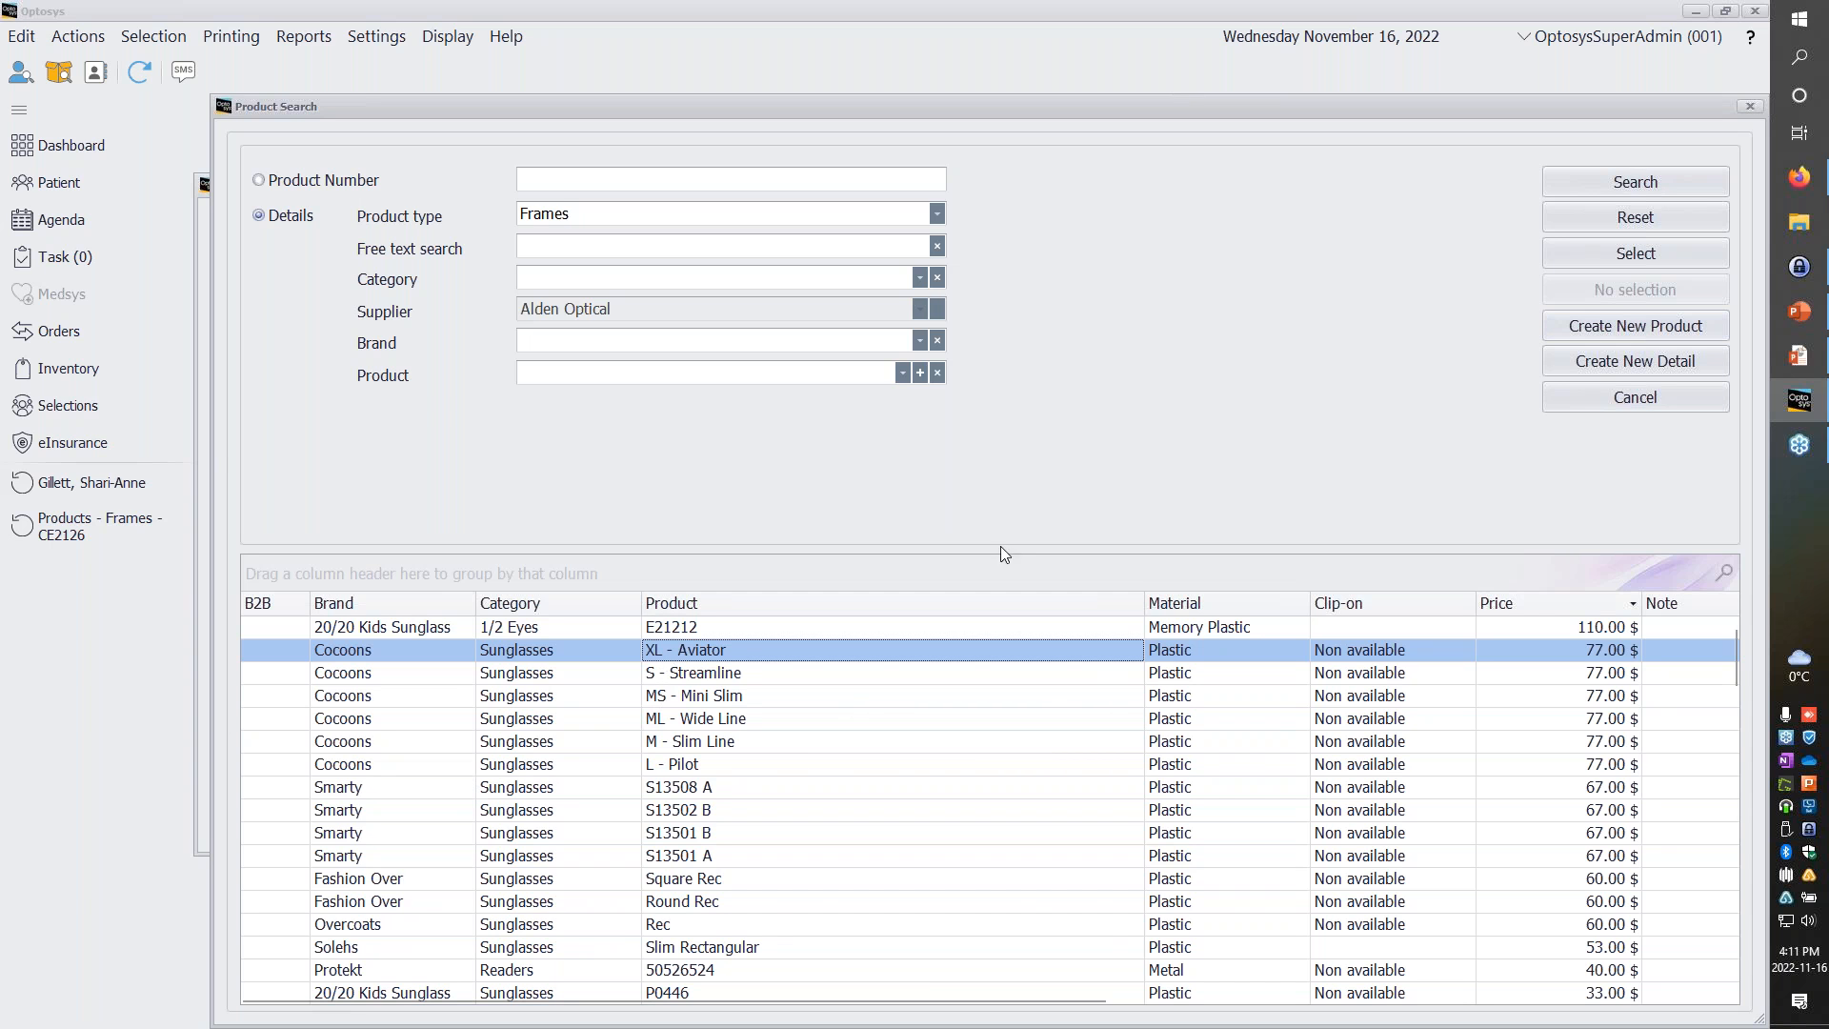
{"action": "left_click", "coordinate": [1635, 399]}
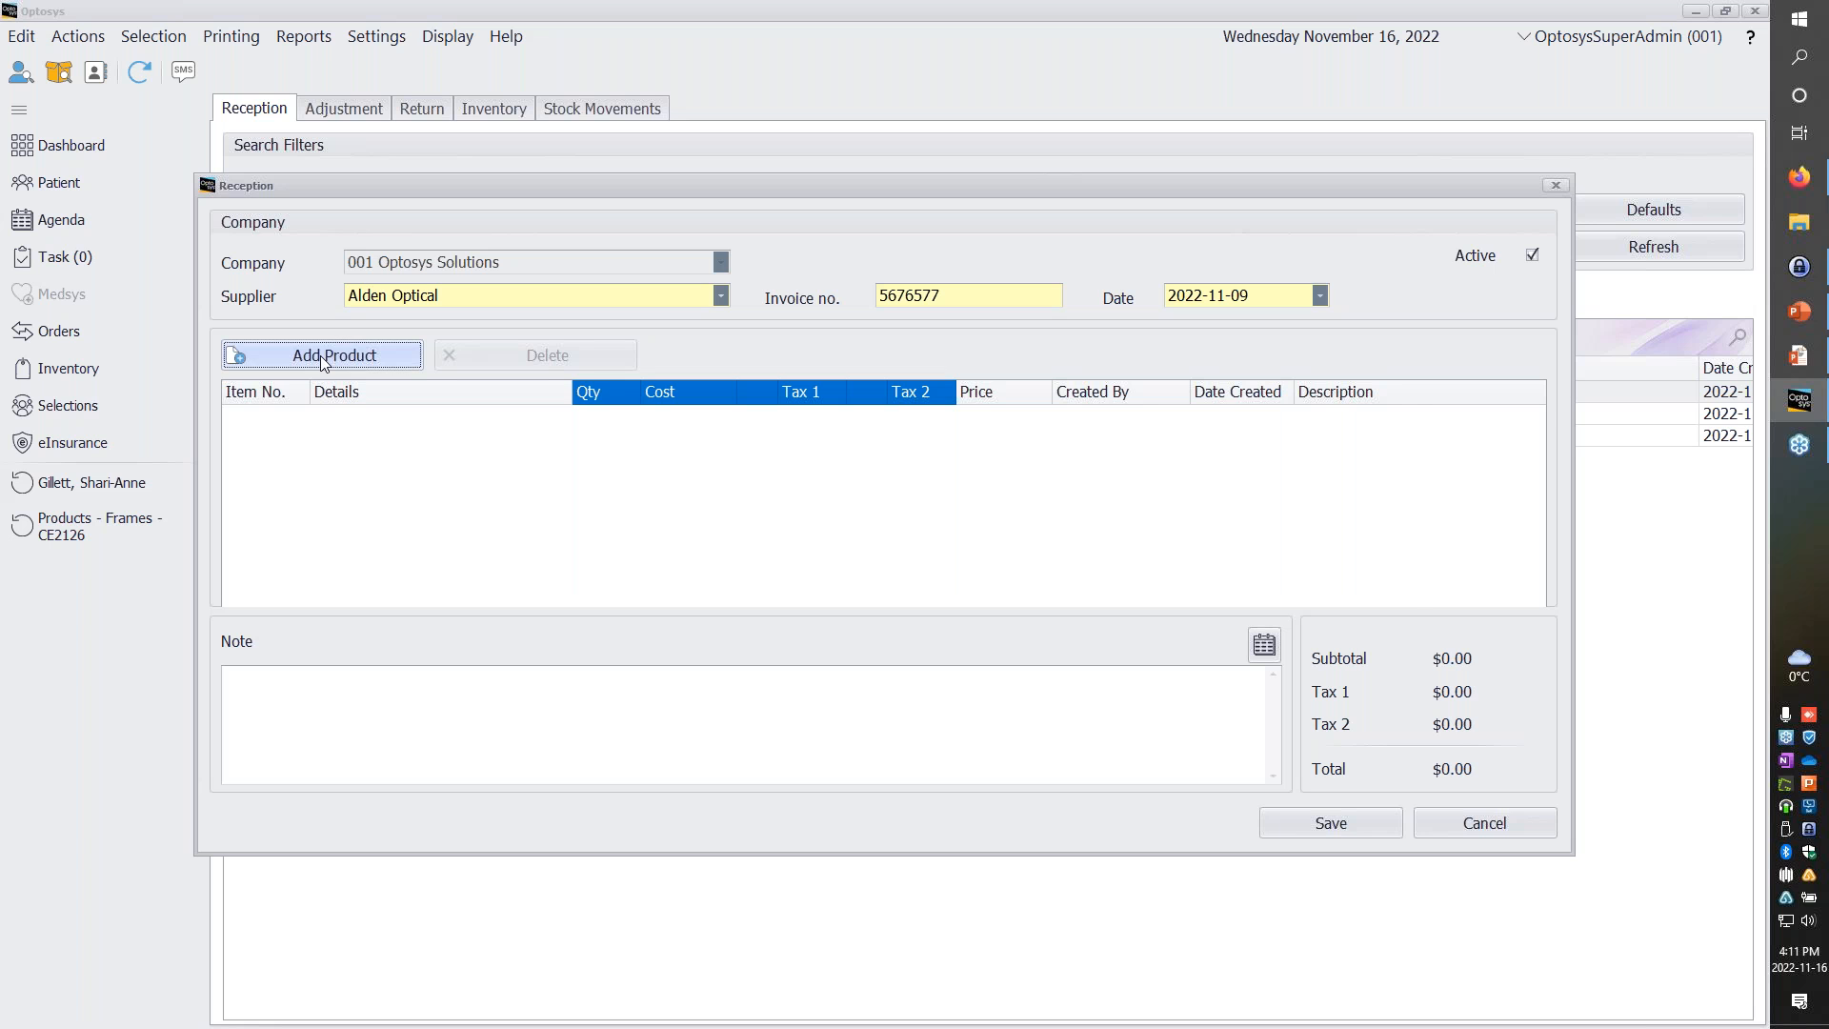
{"action": "left_click", "coordinate": [1435, 825]}
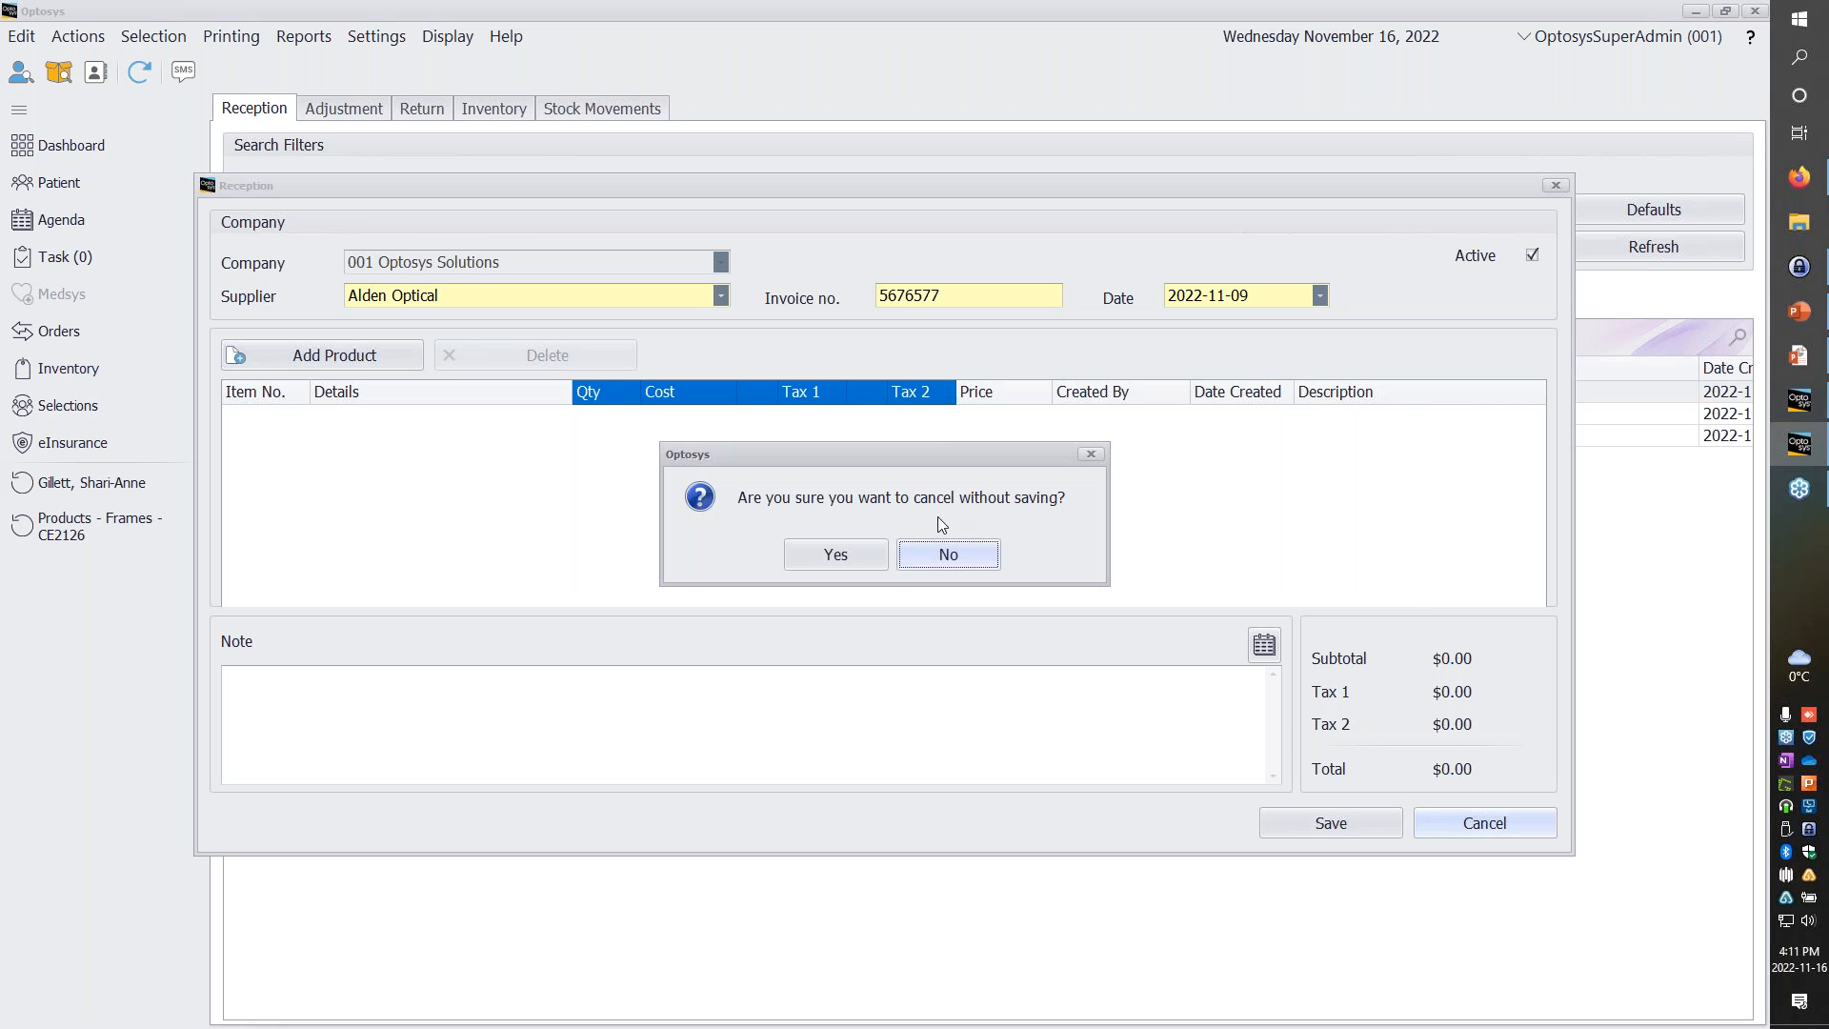
{"action": "left_click", "coordinate": [873, 555]}
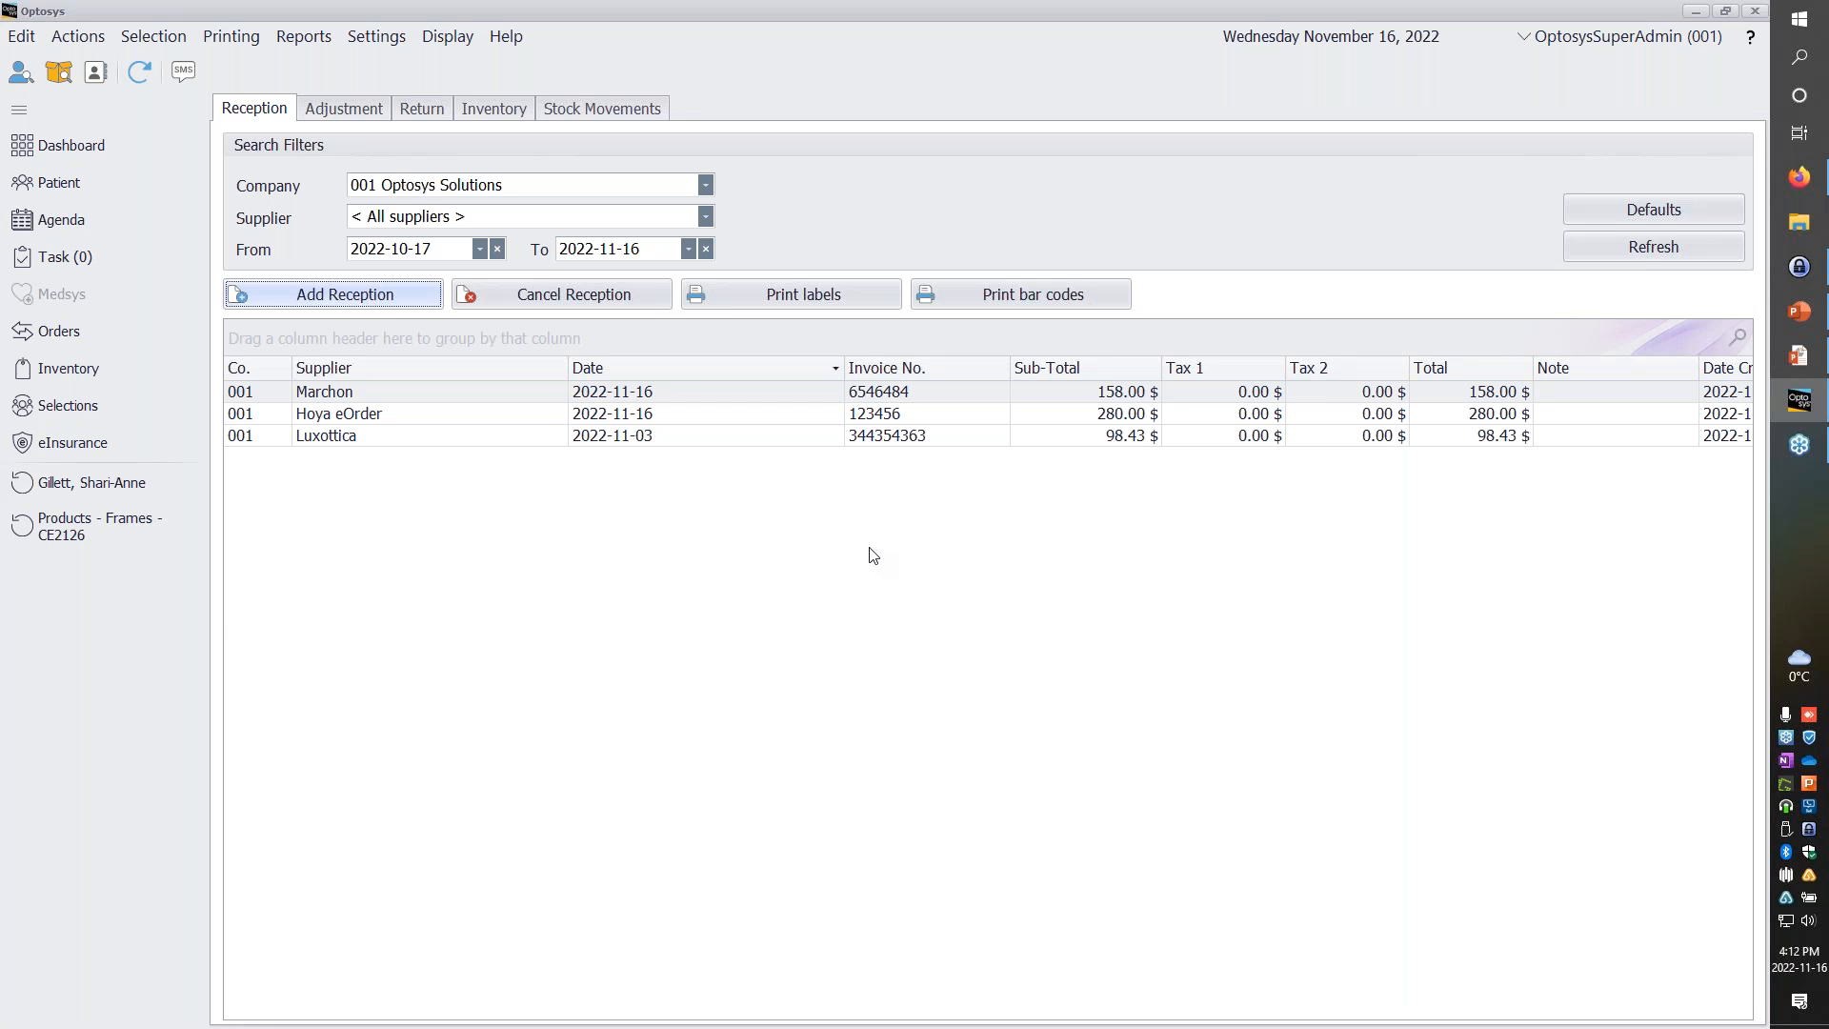
{"action": "key", "text": "alt+Tab"}
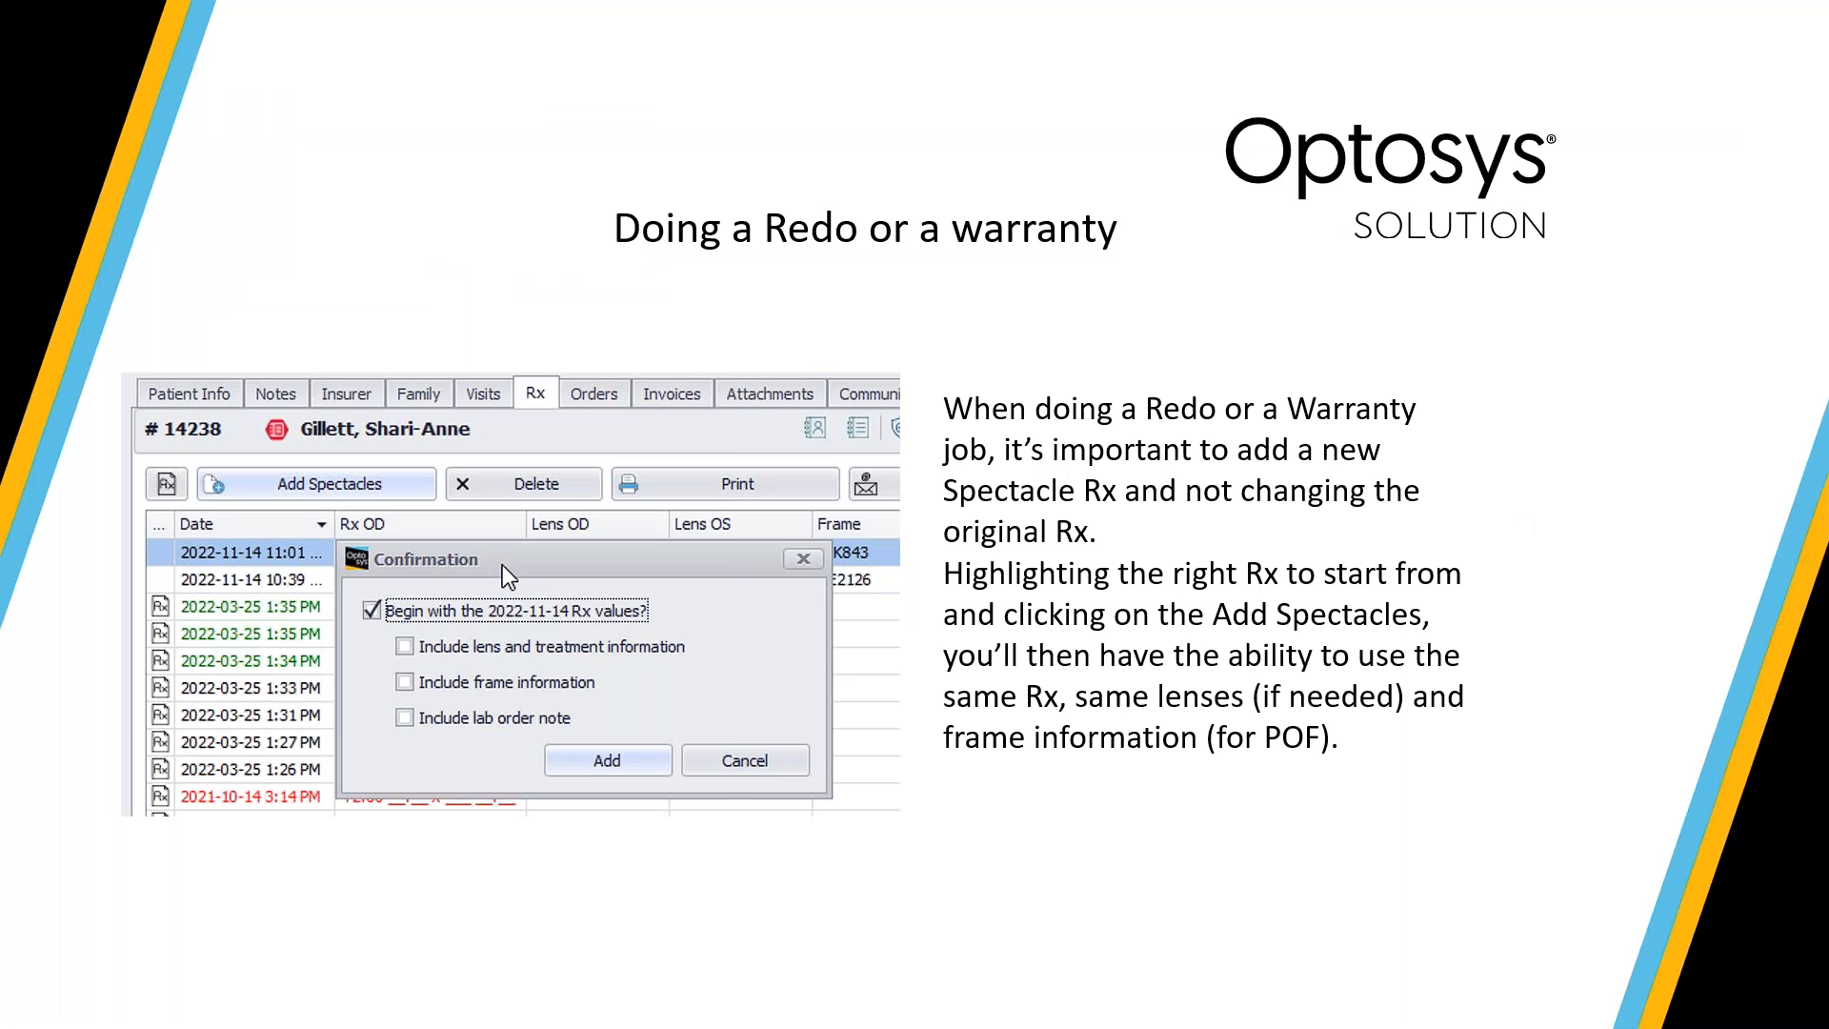
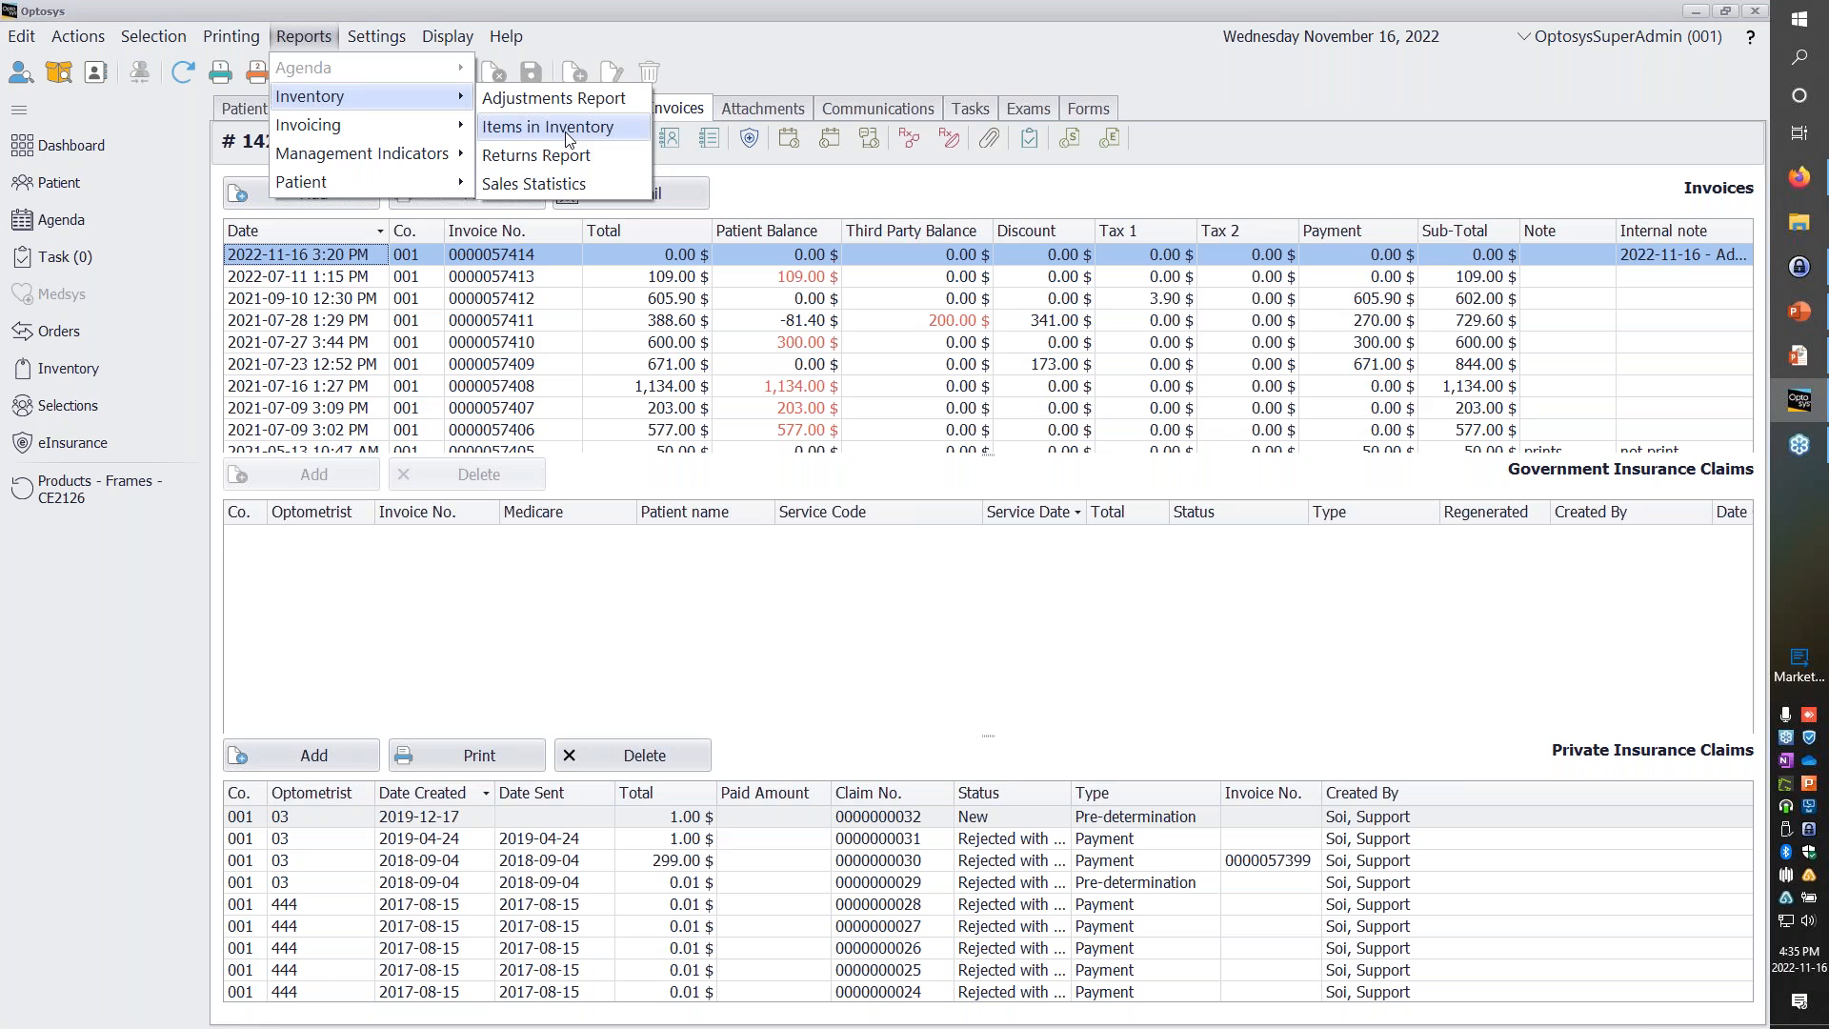
Generate the detailed Items in Inventory report for frames with stock greater than zero, review it and close it.
{"action": "left_click", "coordinate": [568, 131]}
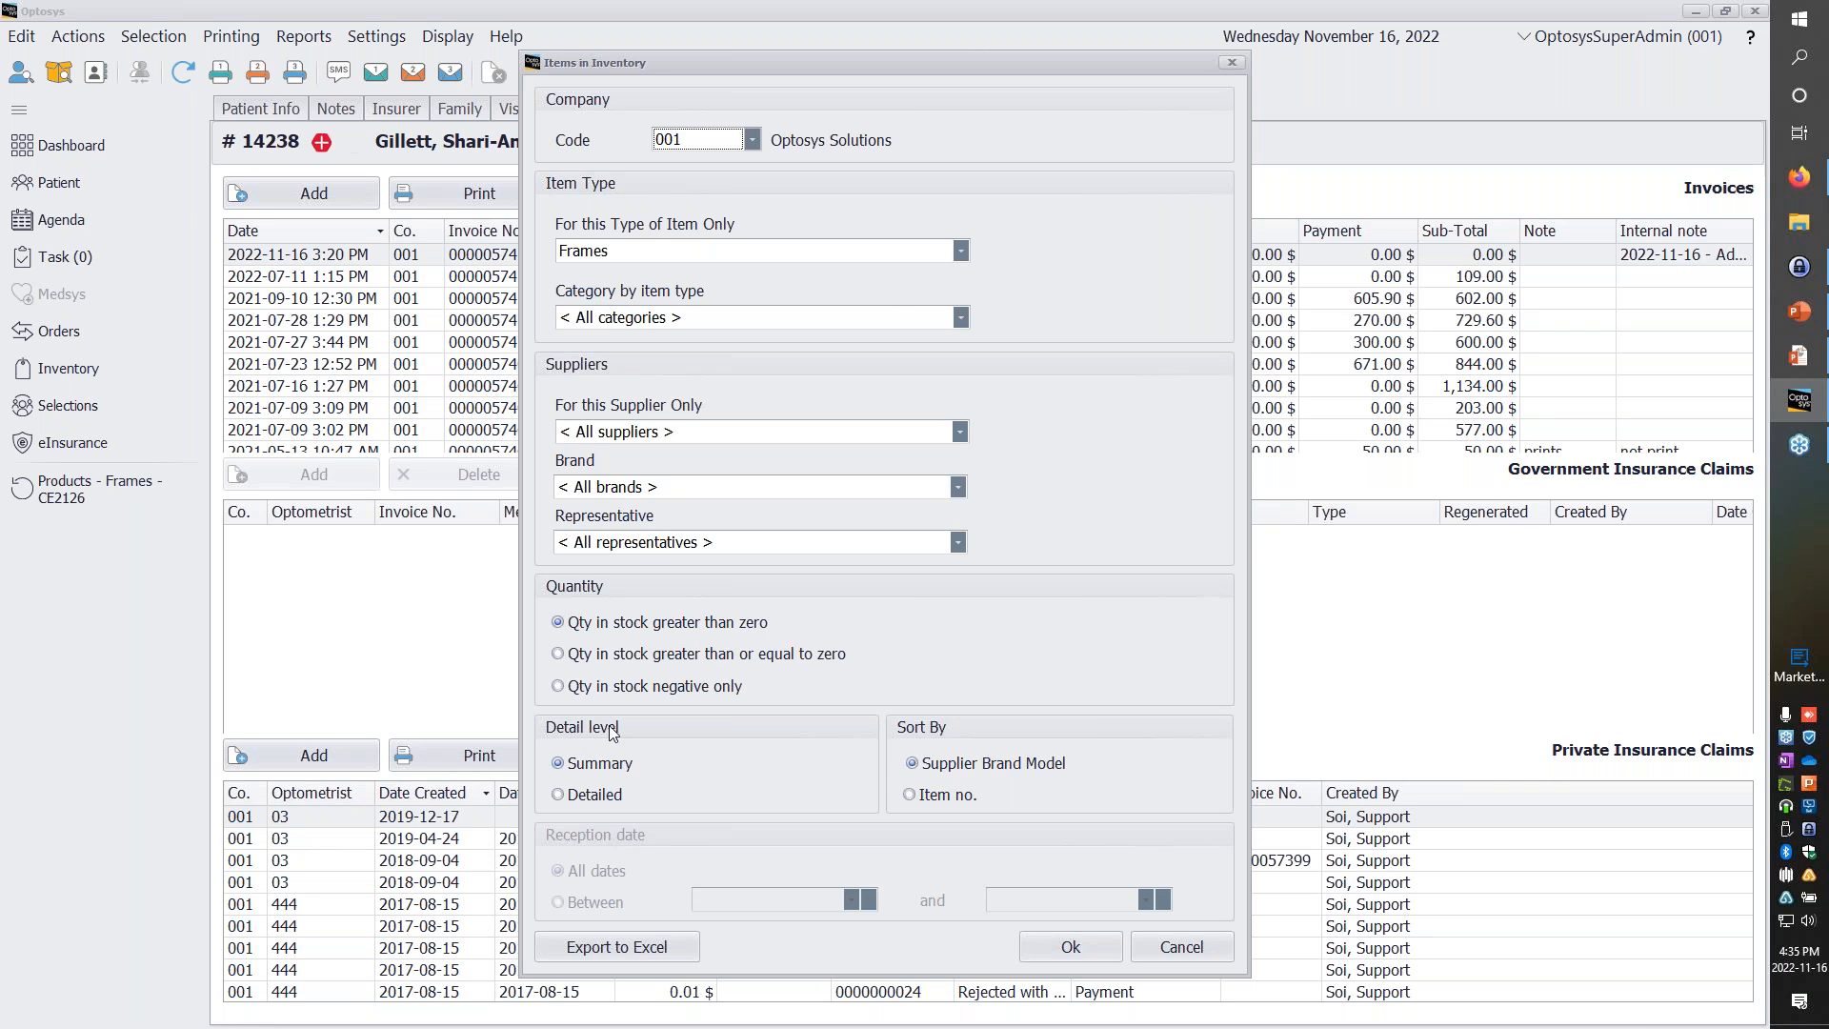
{"action": "left_click", "coordinate": [562, 798]}
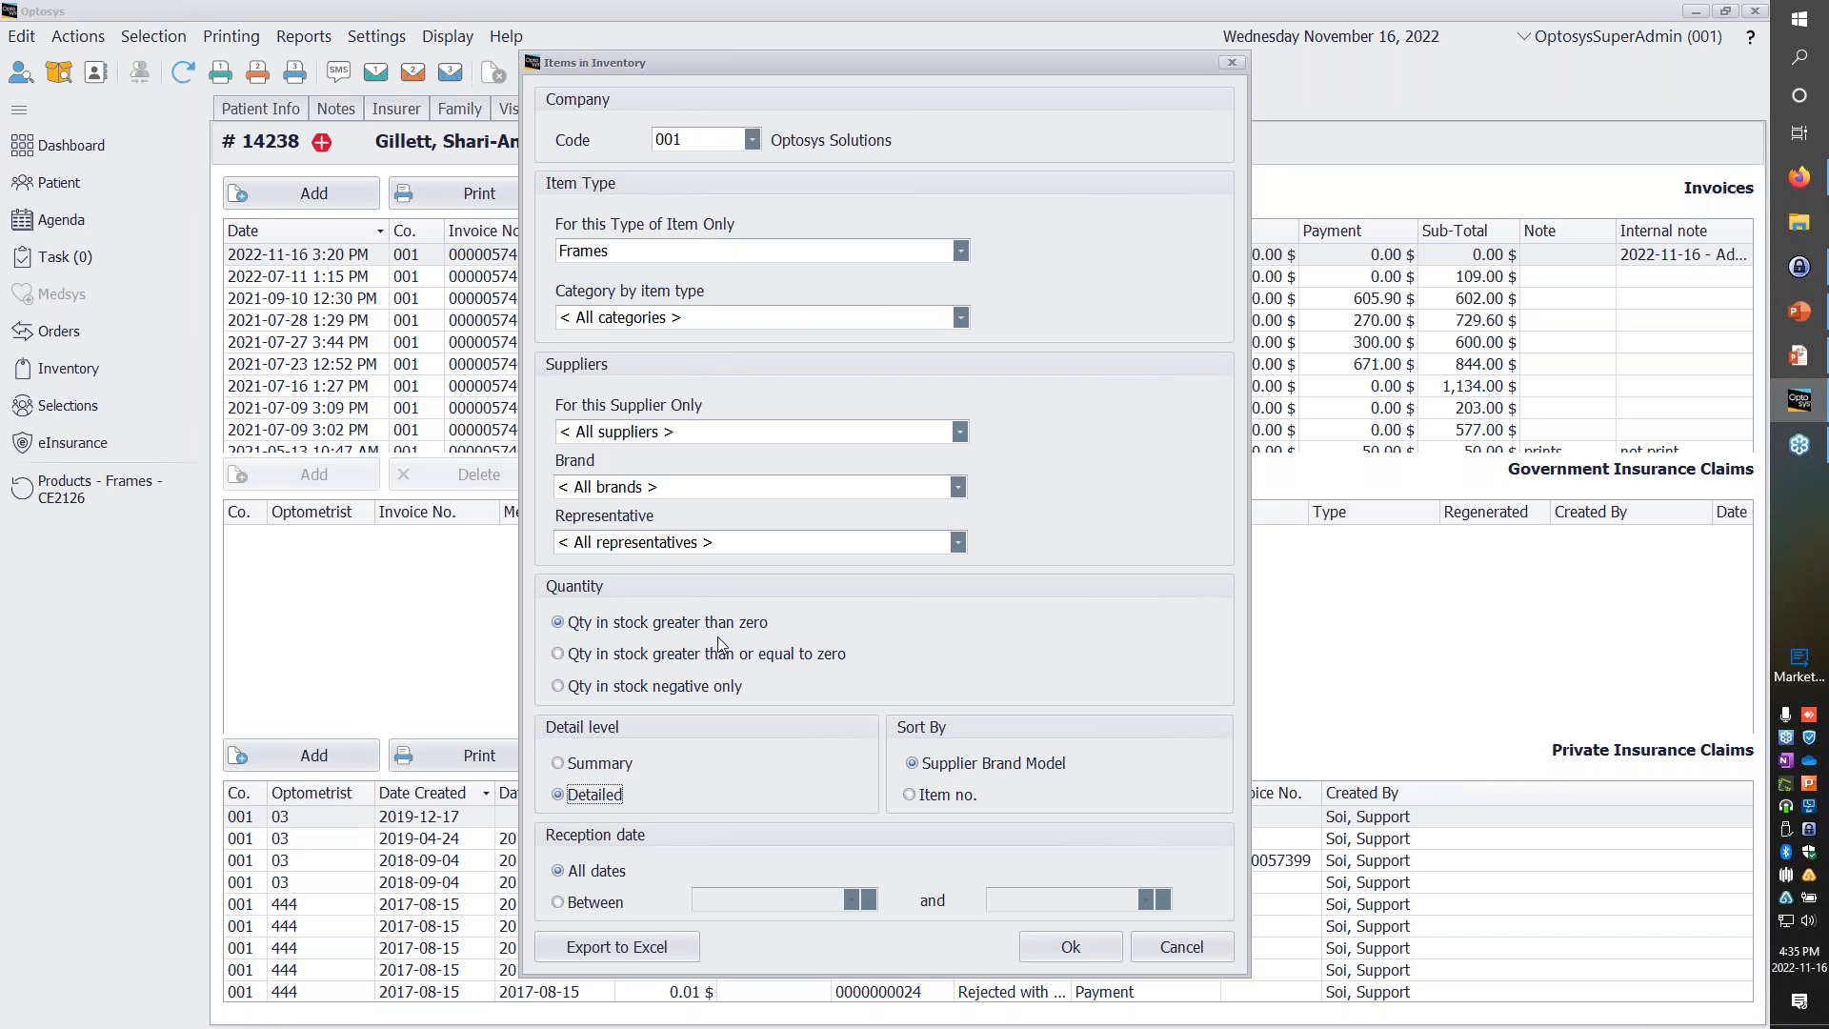
{"action": "left_click", "coordinate": [1069, 947]}
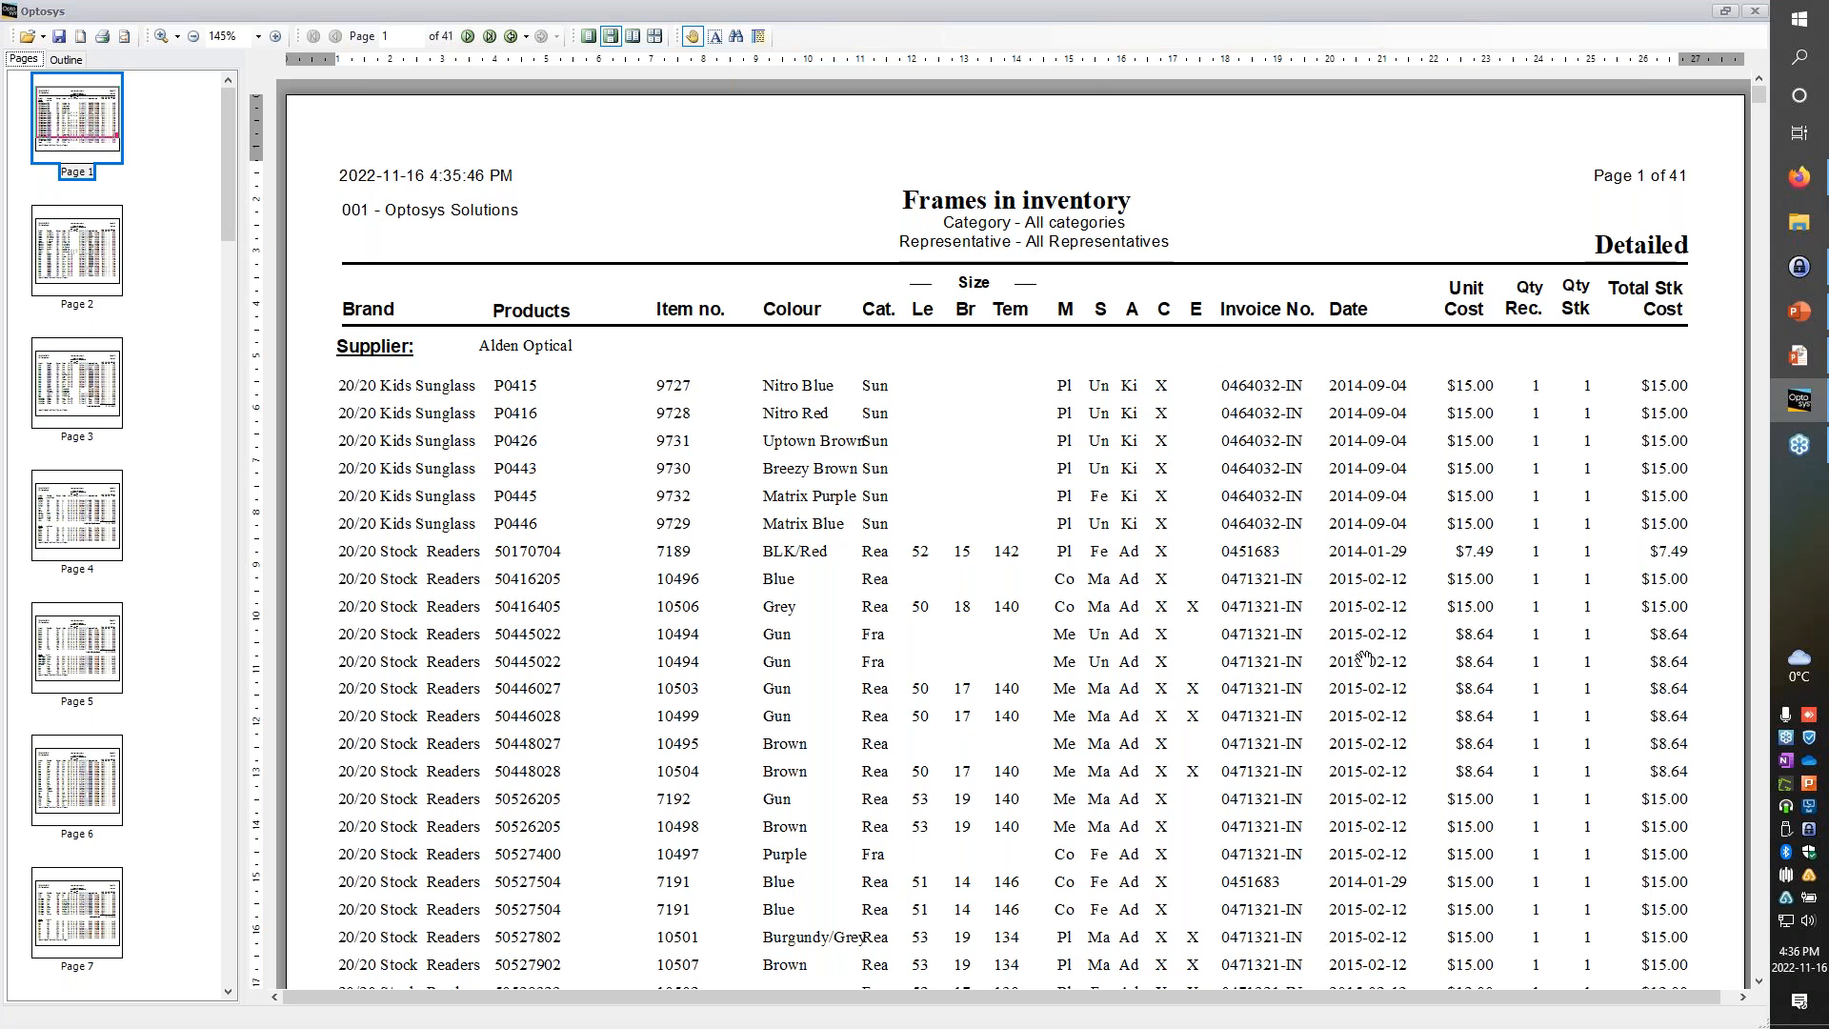
{"action": "left_click", "coordinate": [1757, 13]}
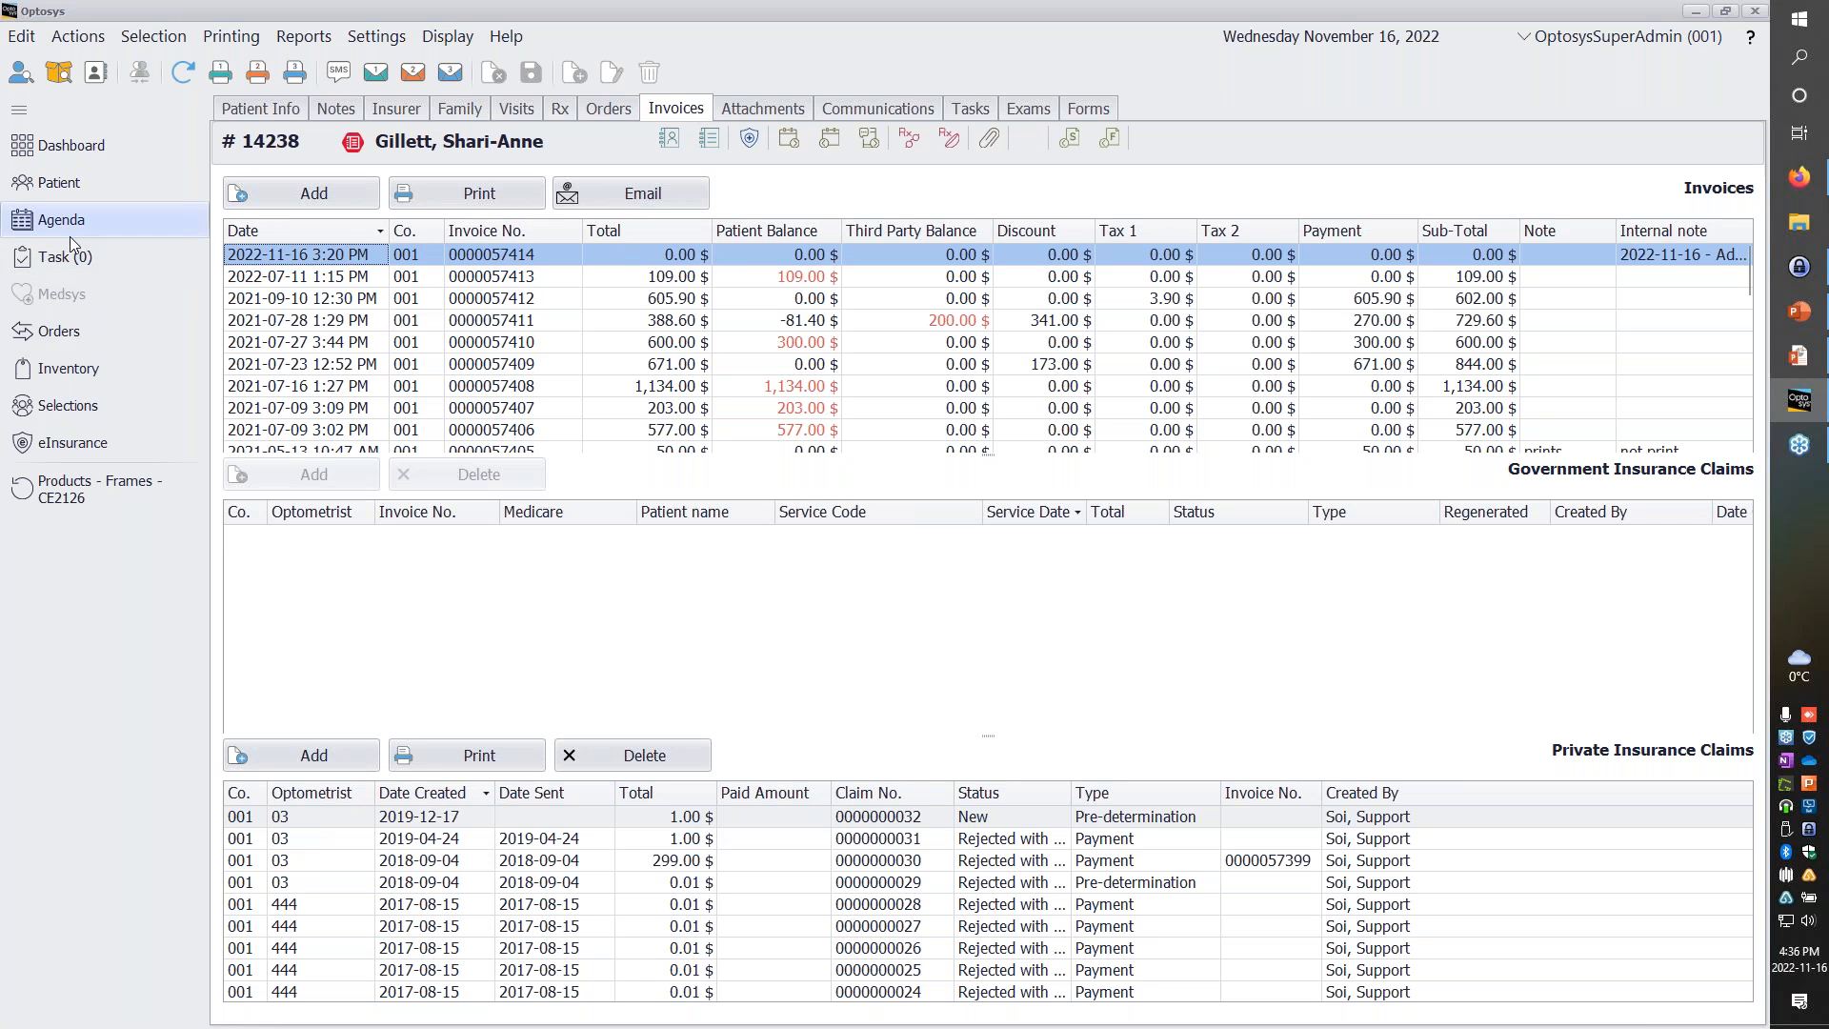
Check the expiration date of the patient's 2021-10-14 3:11 PM Rx and close it without changes.
{"action": "left_click", "coordinate": [562, 108]}
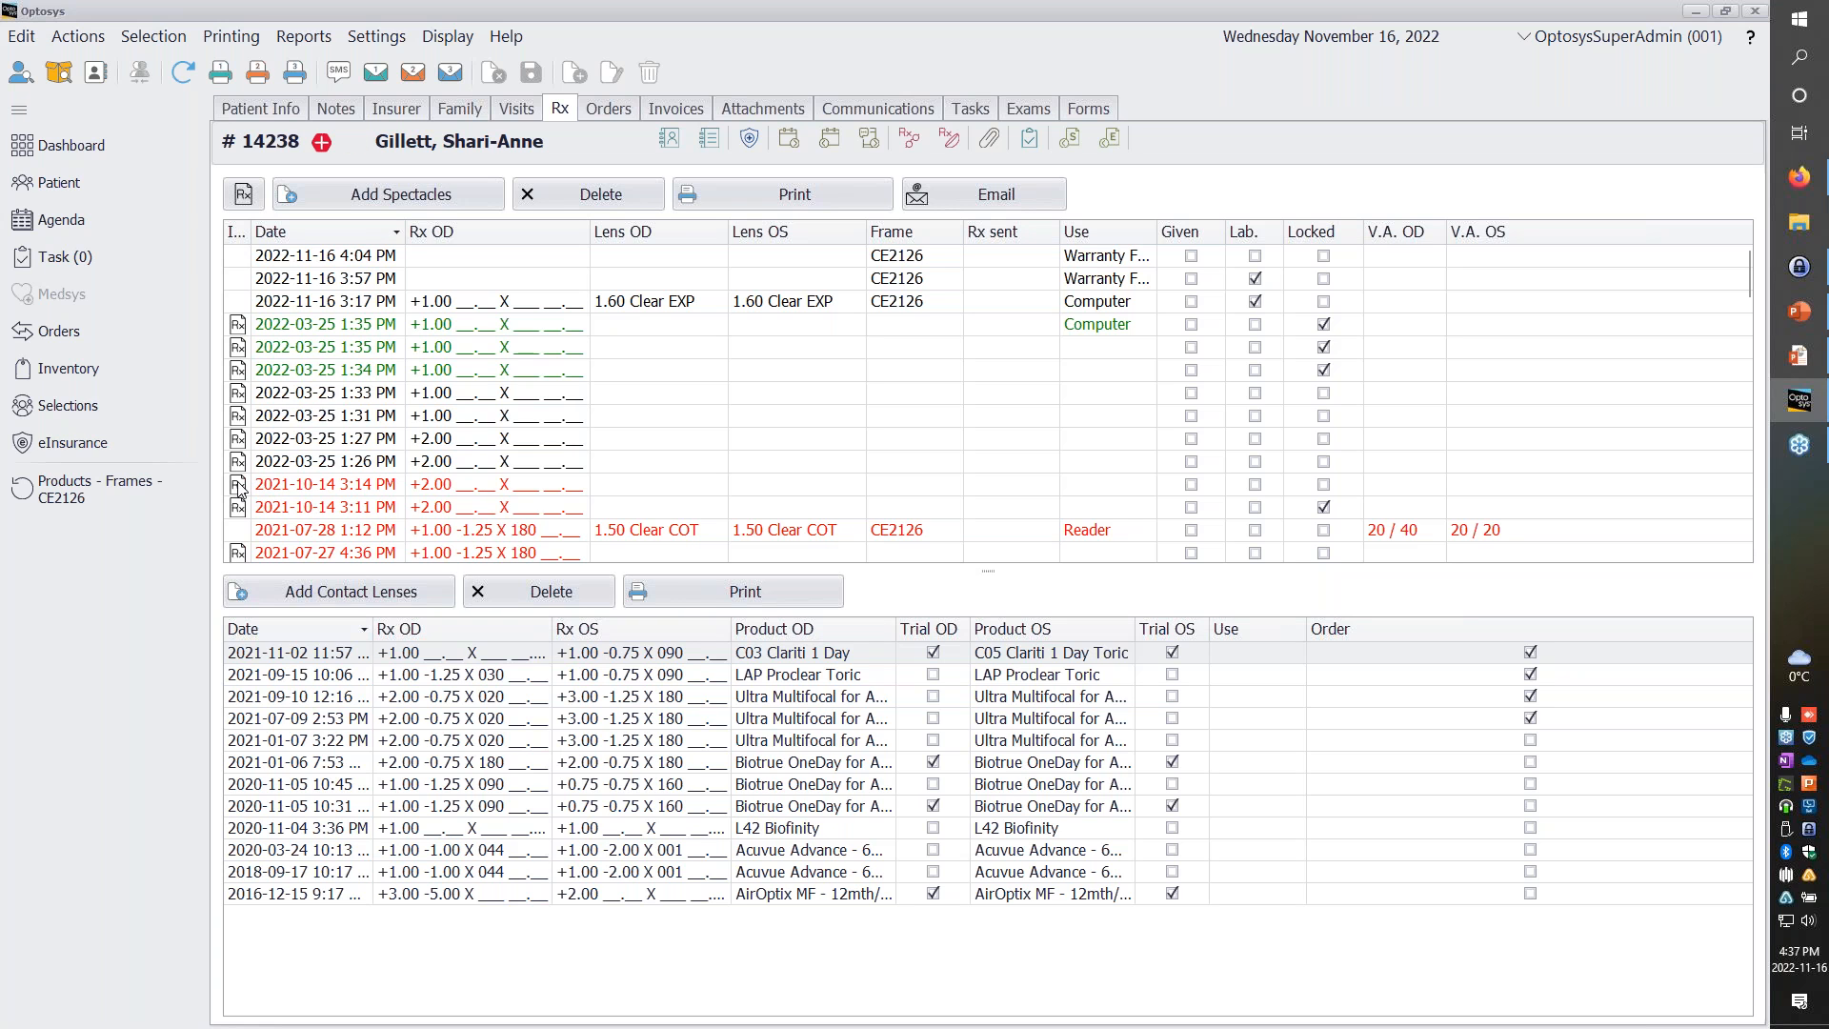
{"action": "left_click", "coordinate": [295, 532]}
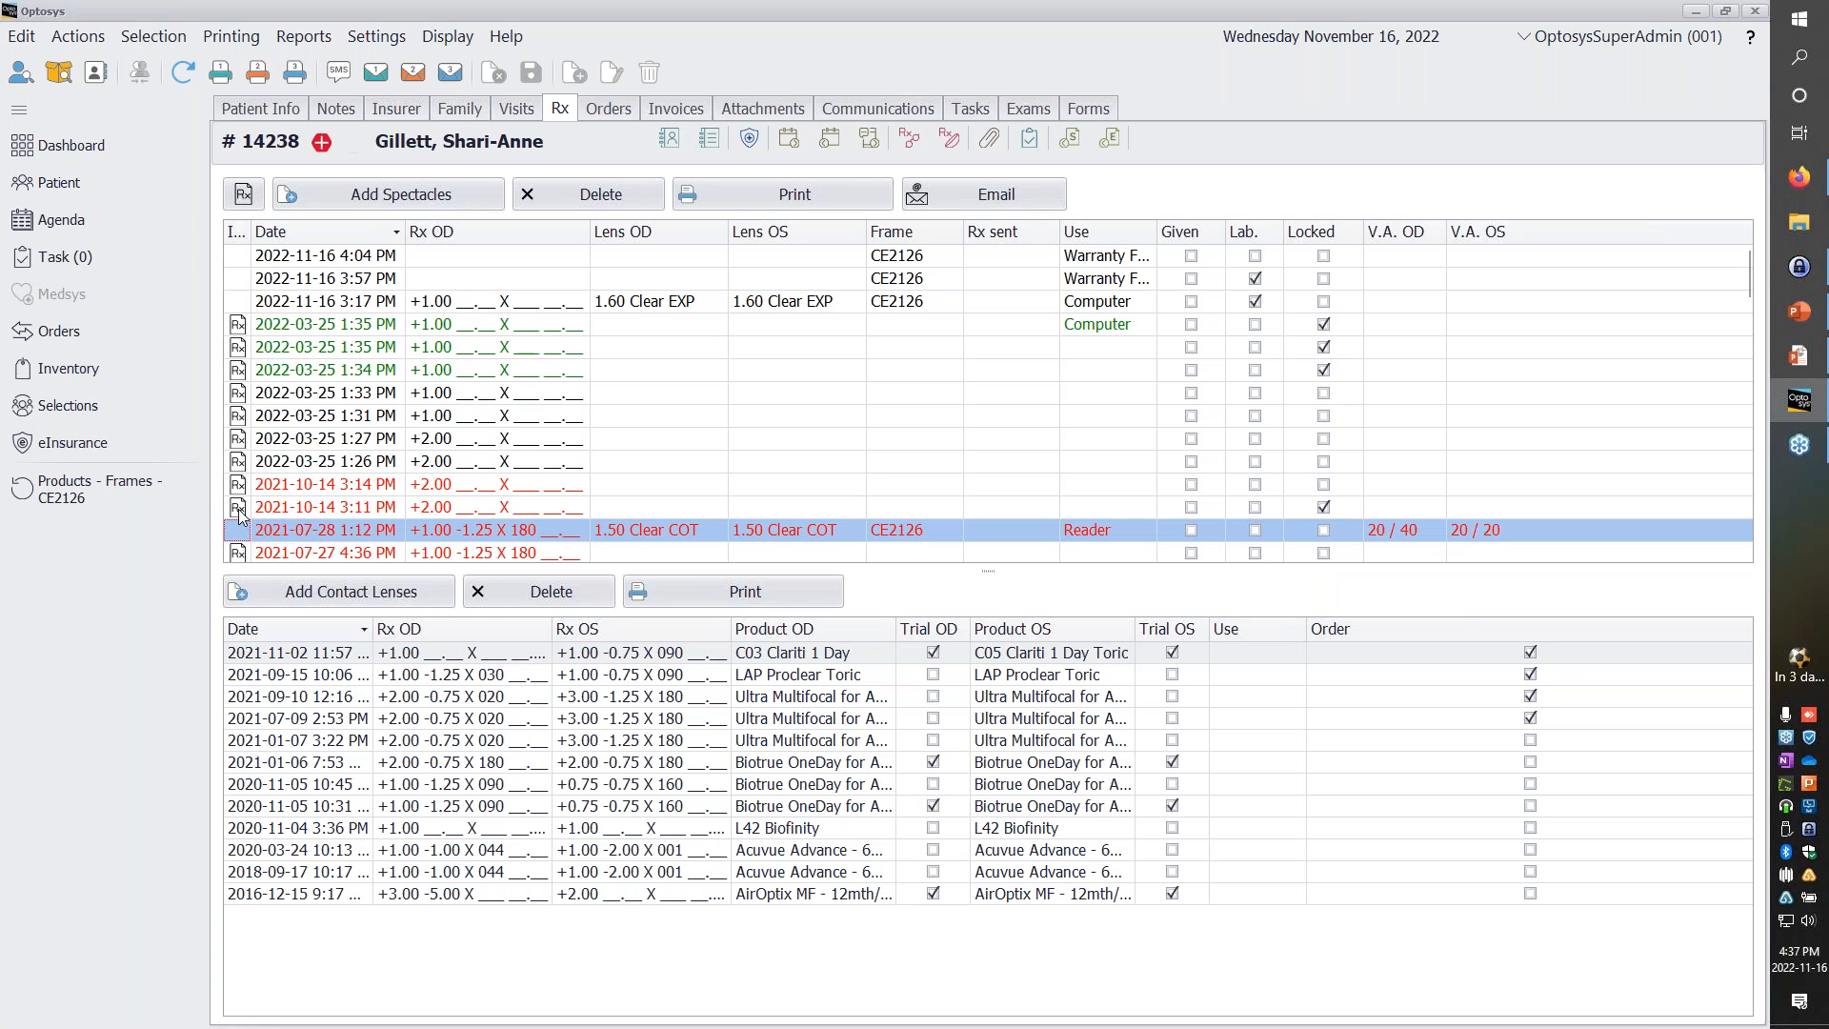
{"action": "left_click", "coordinate": [298, 509]}
{"action": "double_click", "coordinate": [298, 510]}
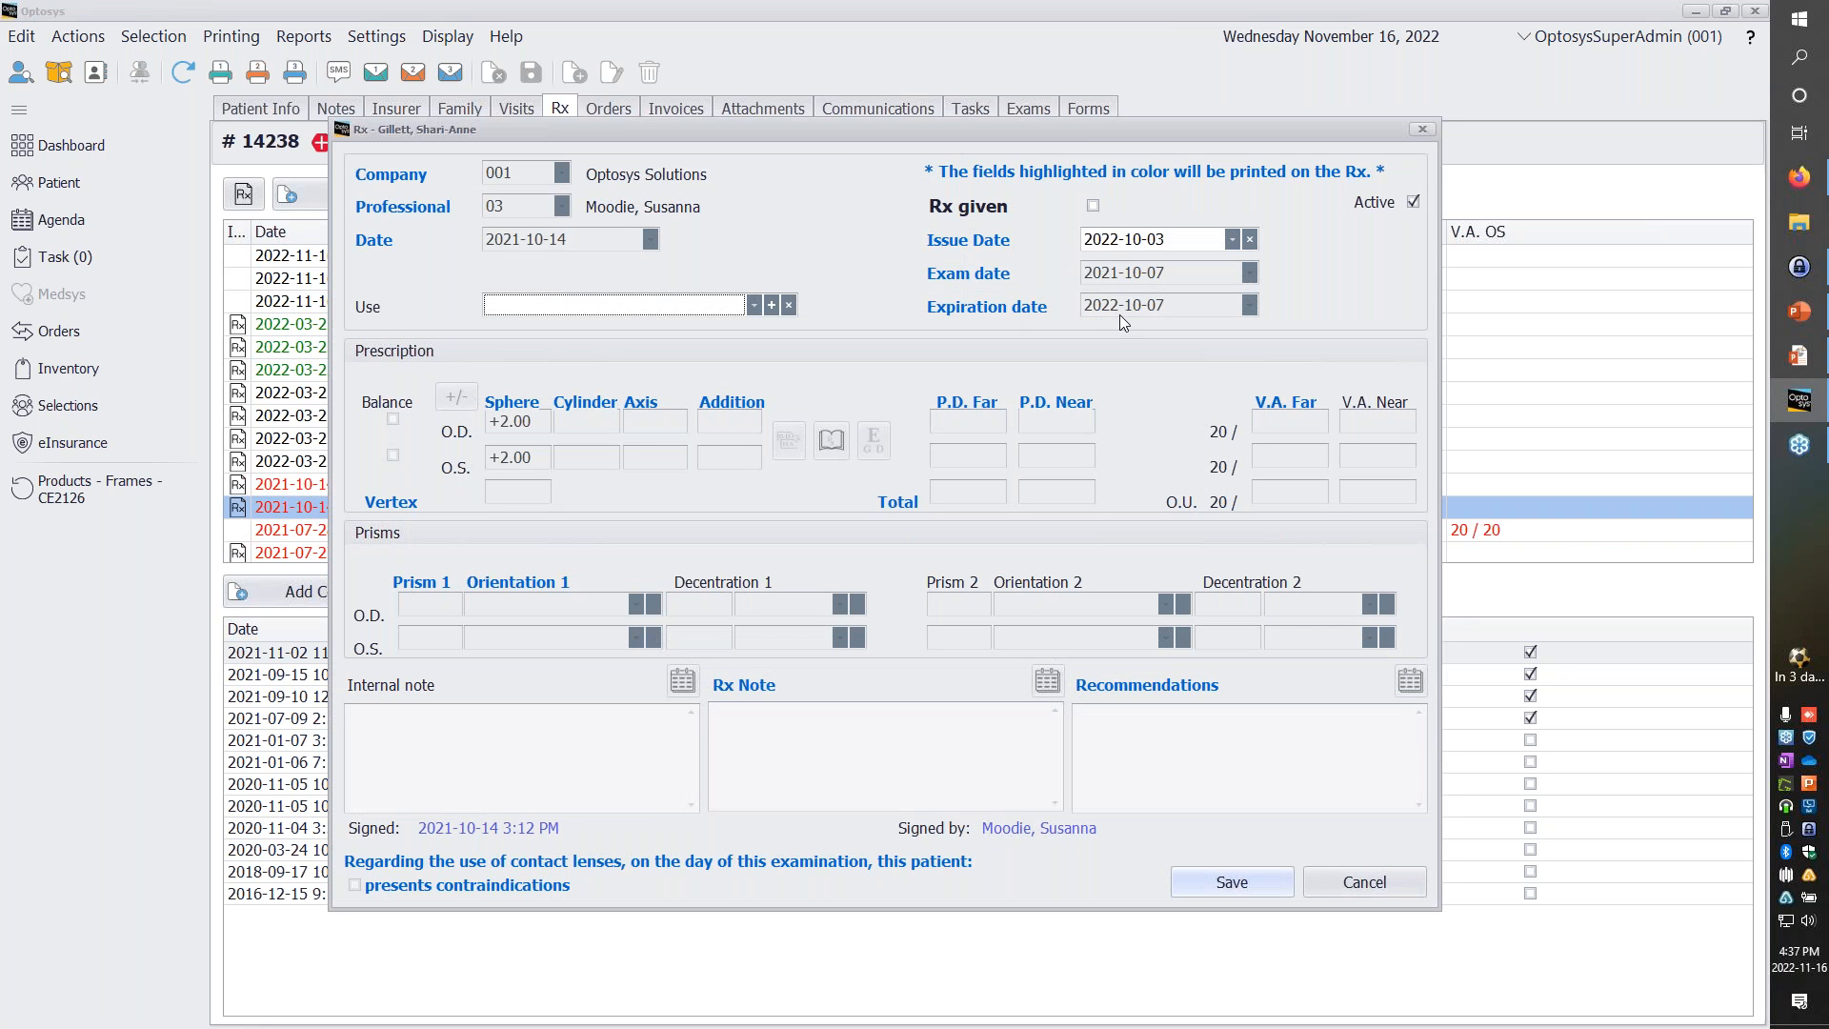
{"action": "left_click", "coordinate": [1387, 882]}
Check the expiration date of the 2021-07-28 Reader spectacle Rx and close it without changes.
{"action": "left_click", "coordinate": [528, 530]}
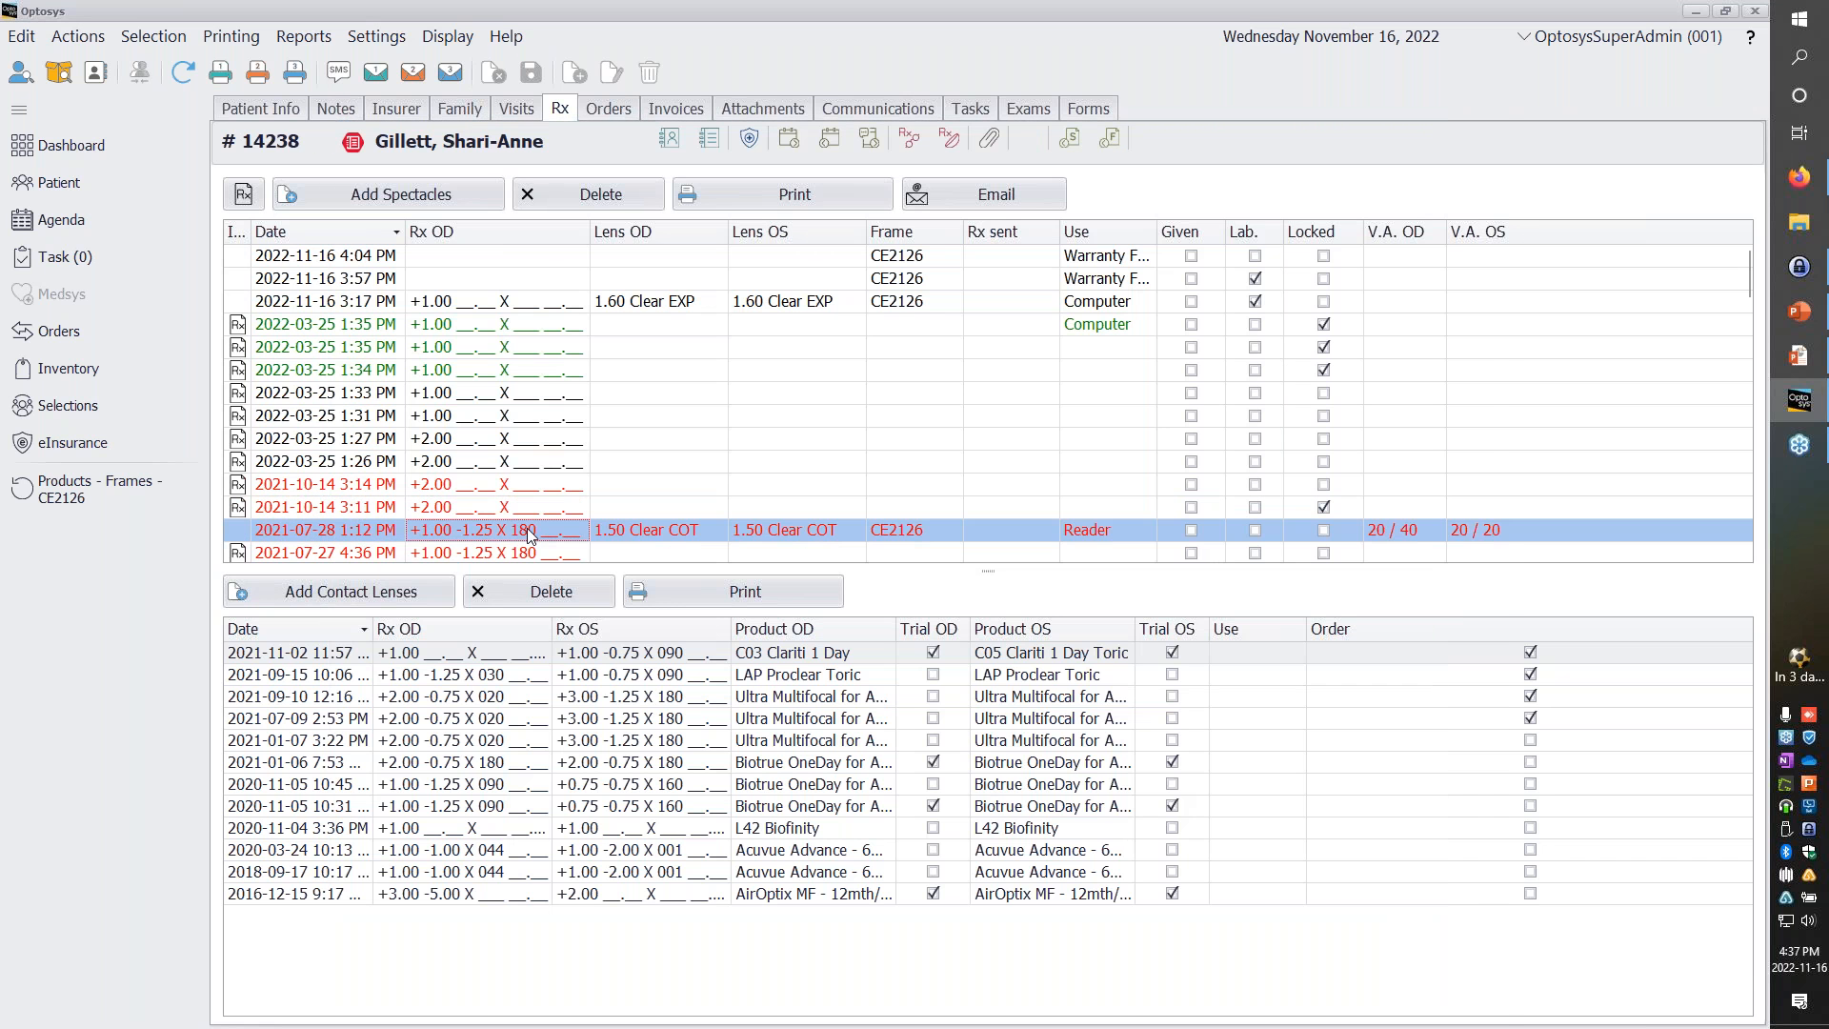
{"action": "double_click", "coordinate": [527, 529]}
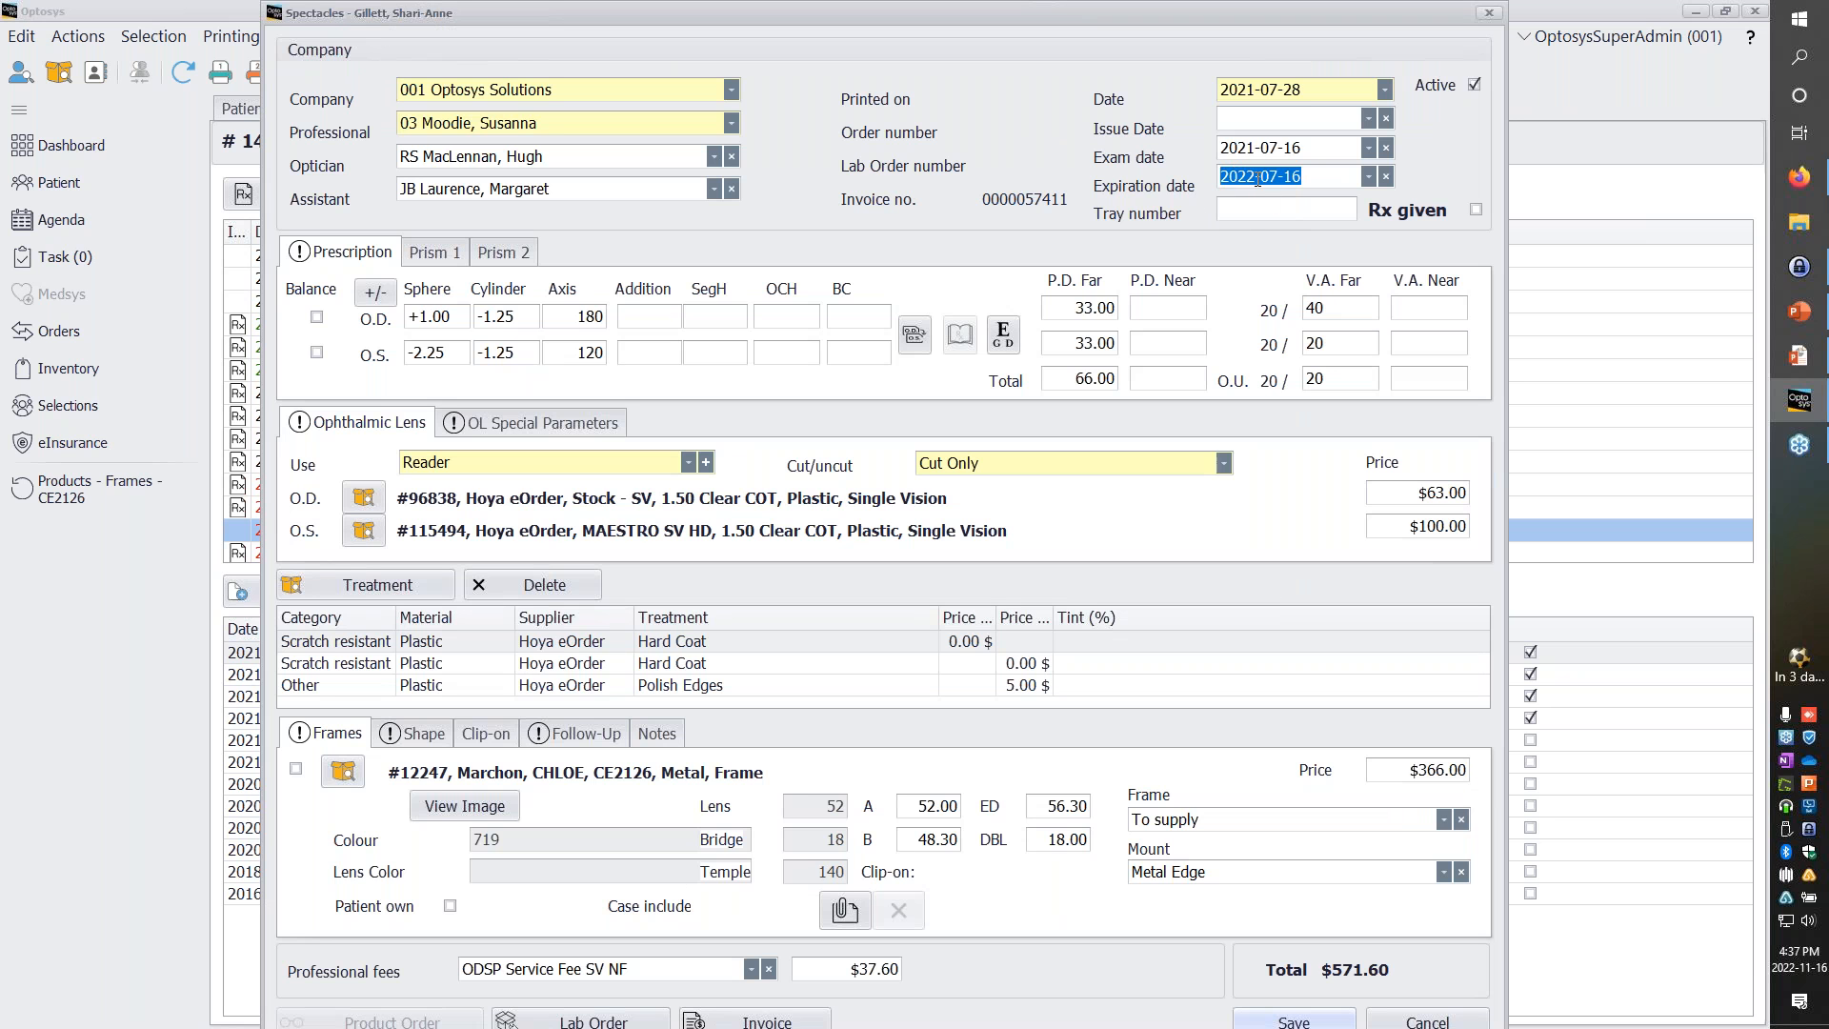
{"action": "left_click", "coordinate": [1416, 1021]}
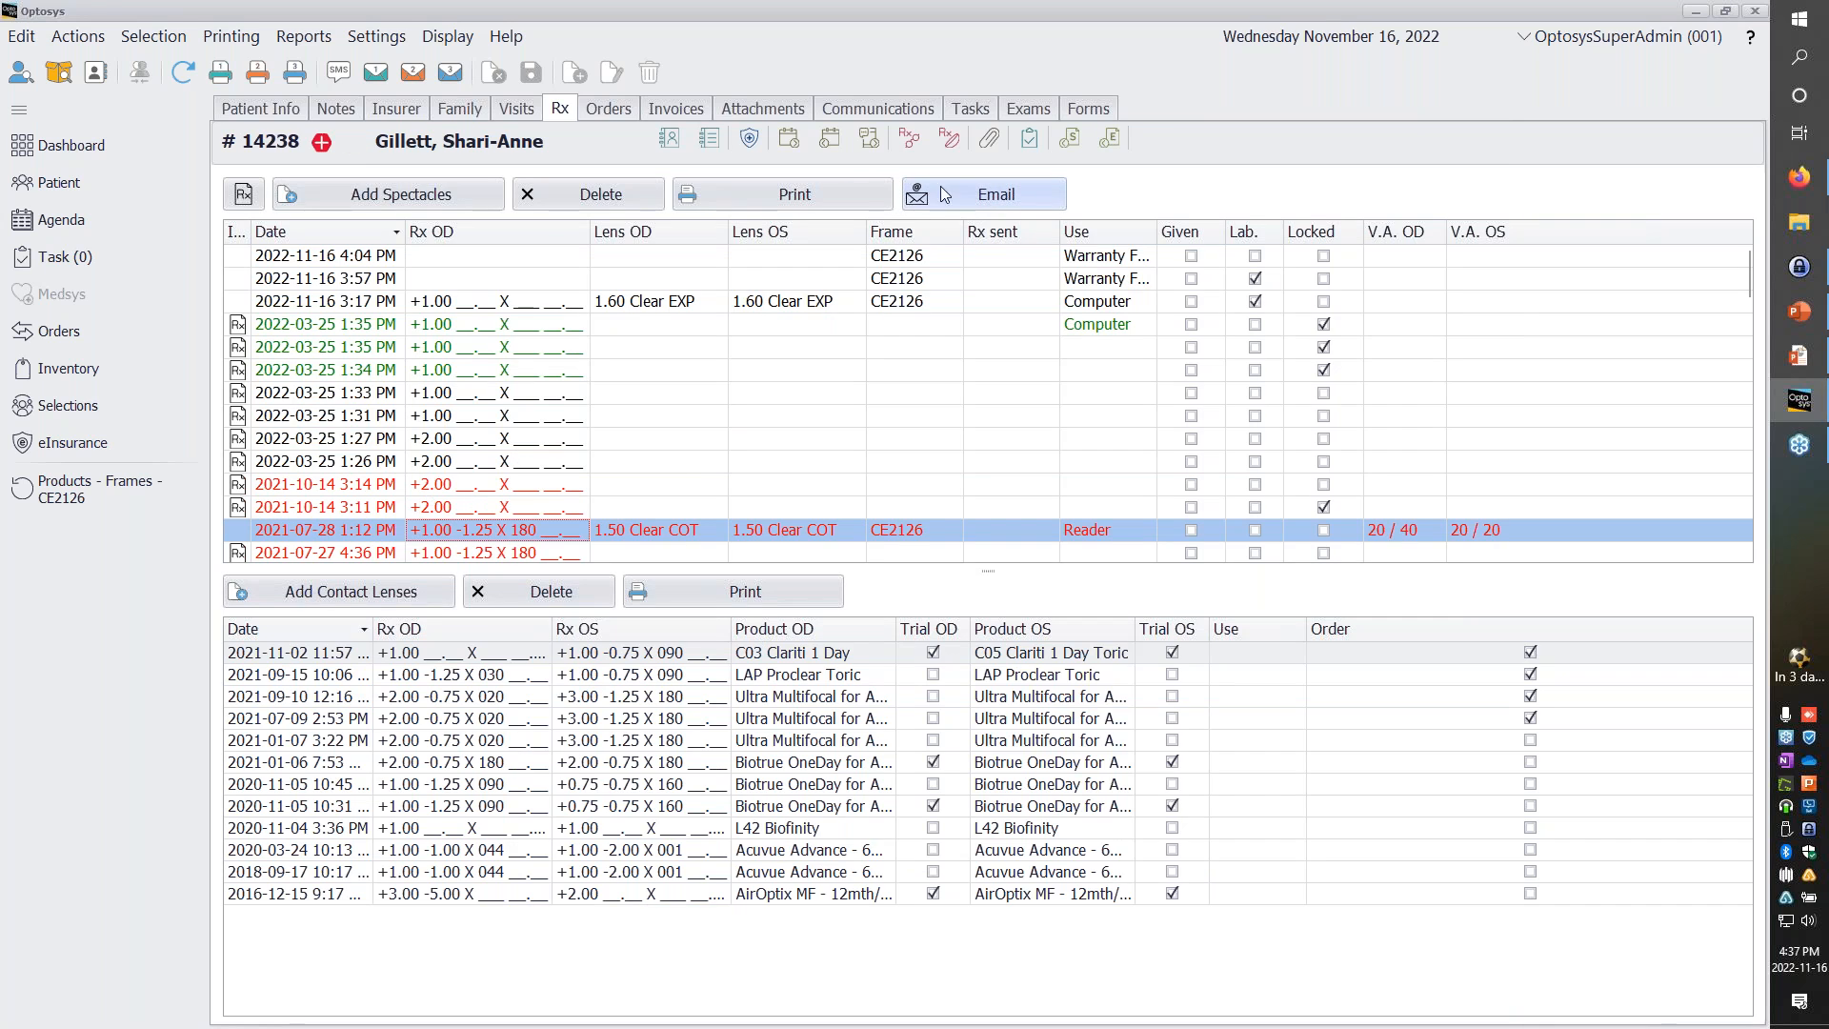
Generate the Sales Statistics report for frames from month 01 of 2011, sorted by quantity sold.
{"action": "left_click", "coordinate": [373, 330]}
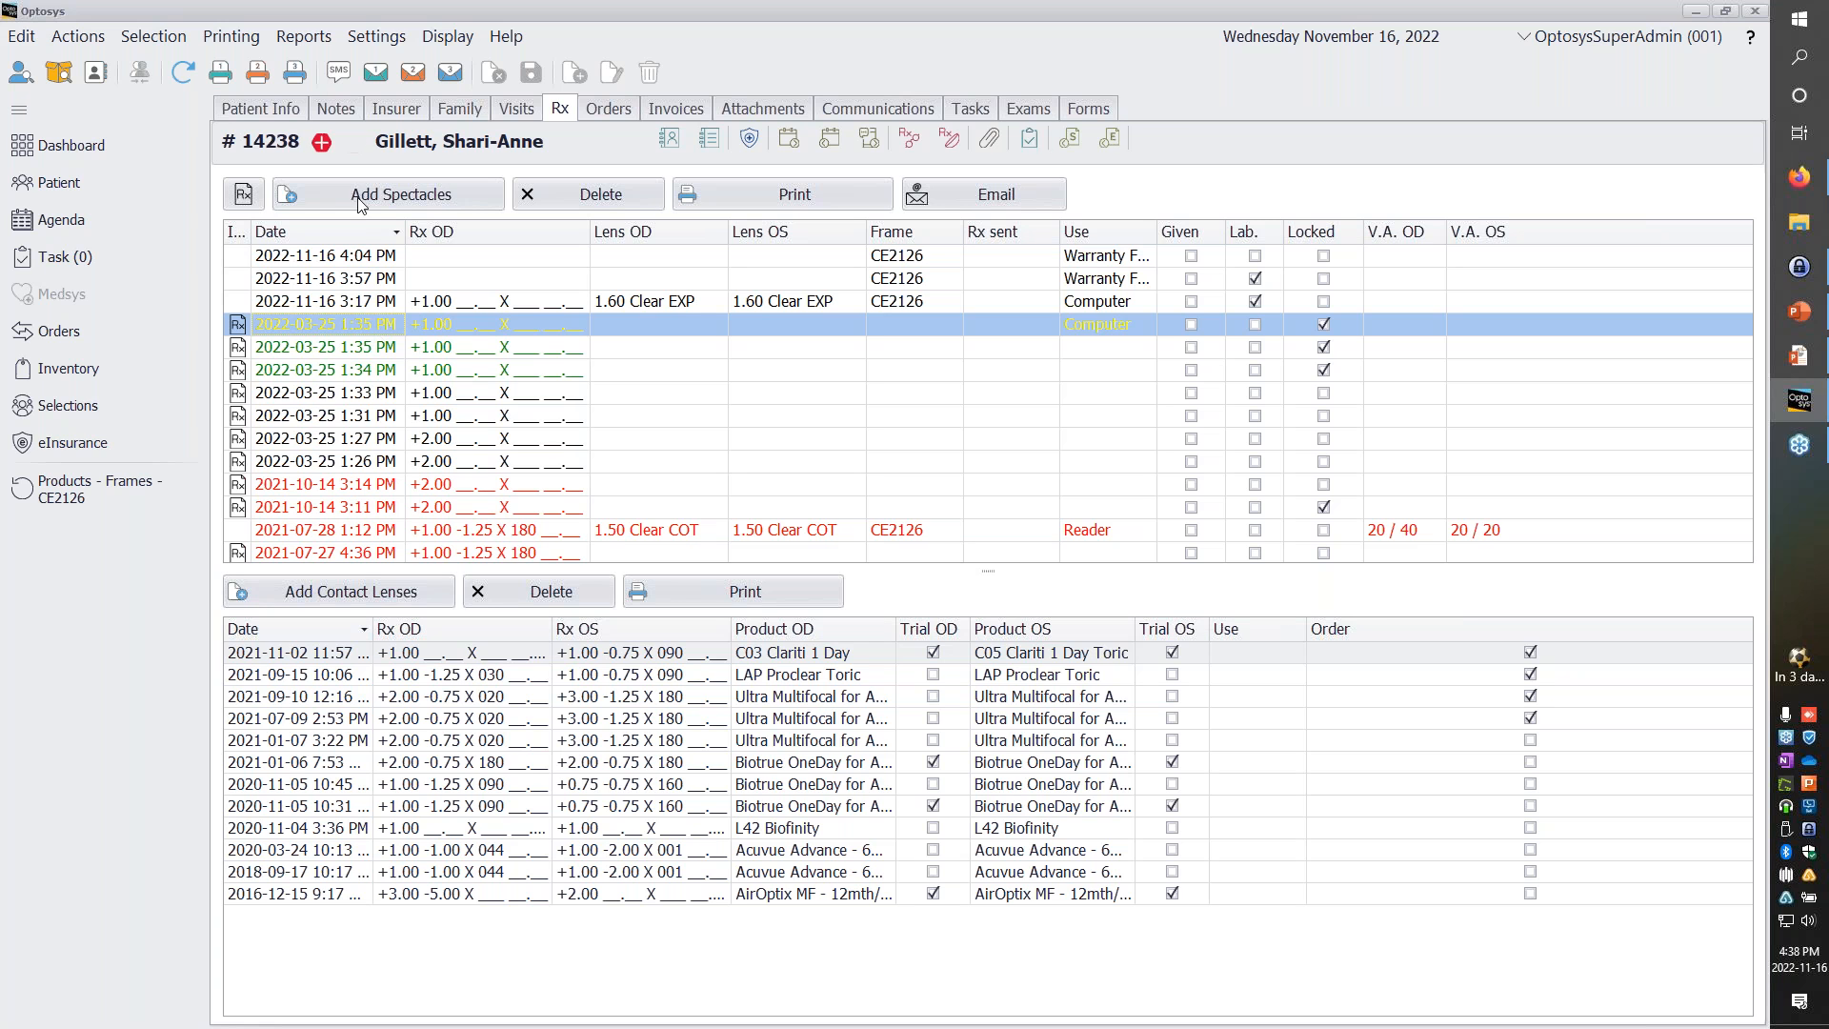
{"action": "left_click", "coordinate": [328, 36]}
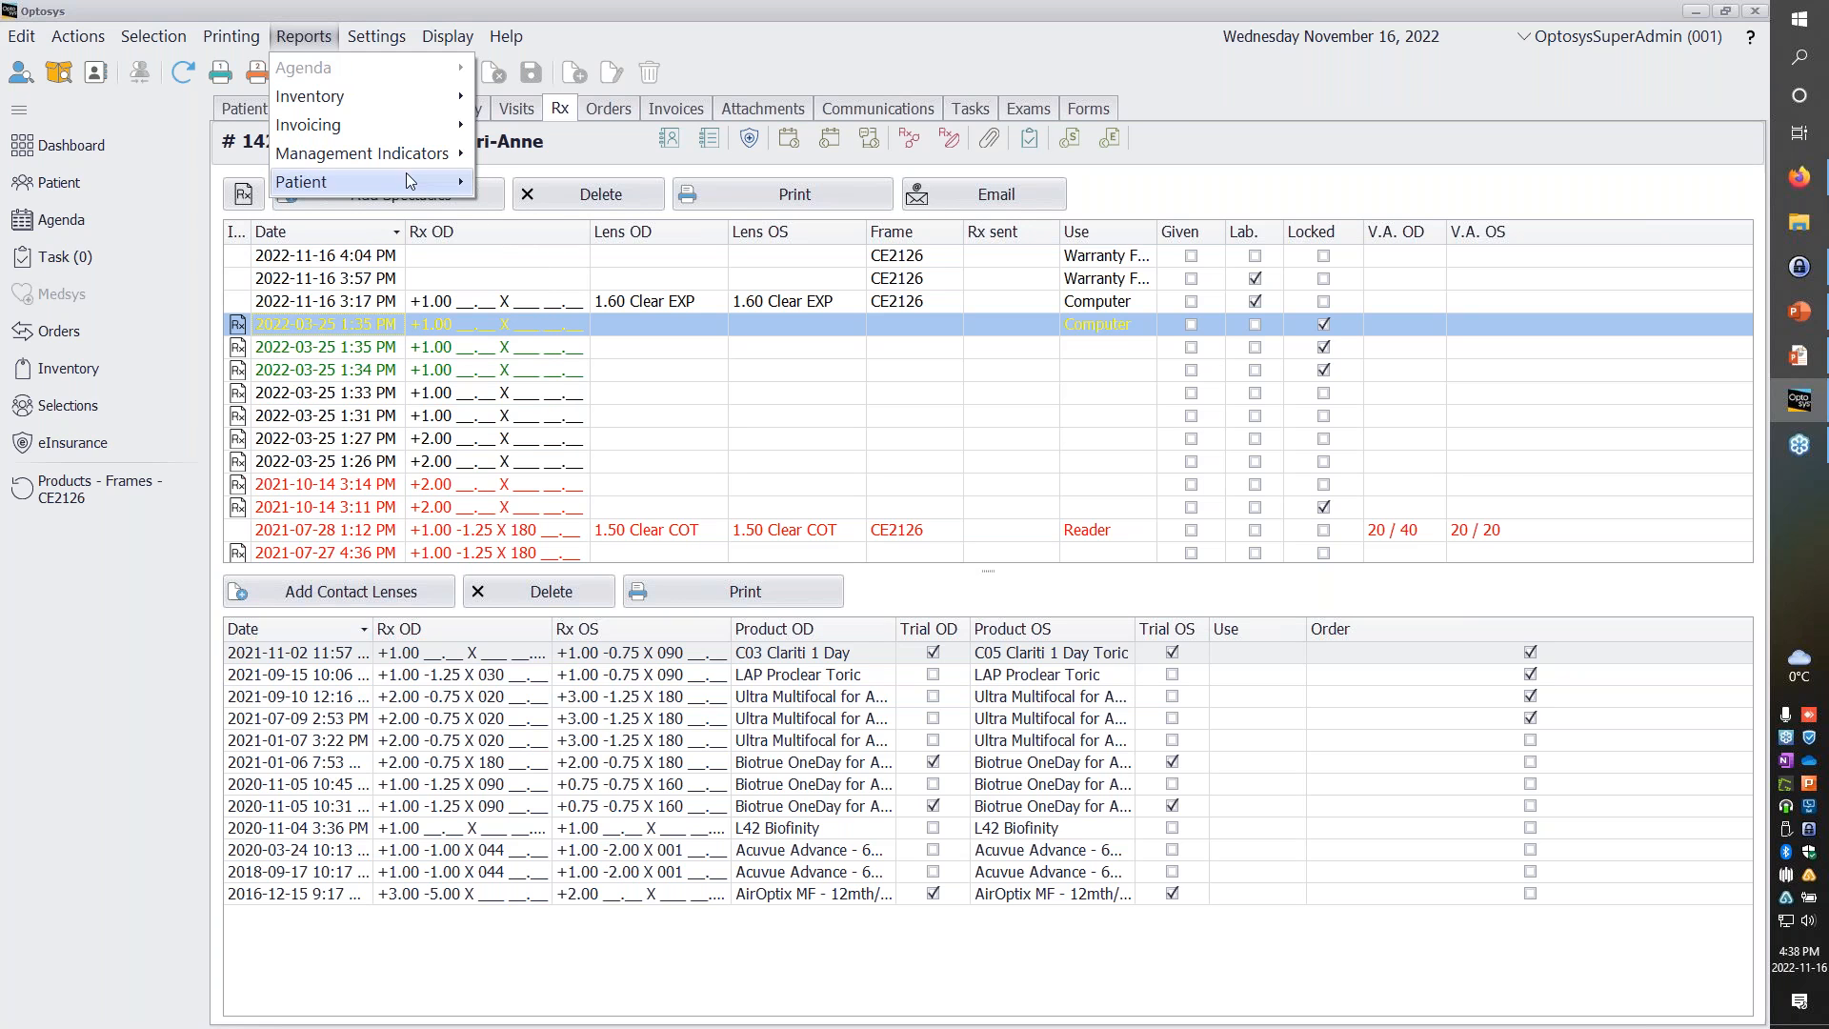
{"action": "mouse_move", "coordinate": [406, 153]}
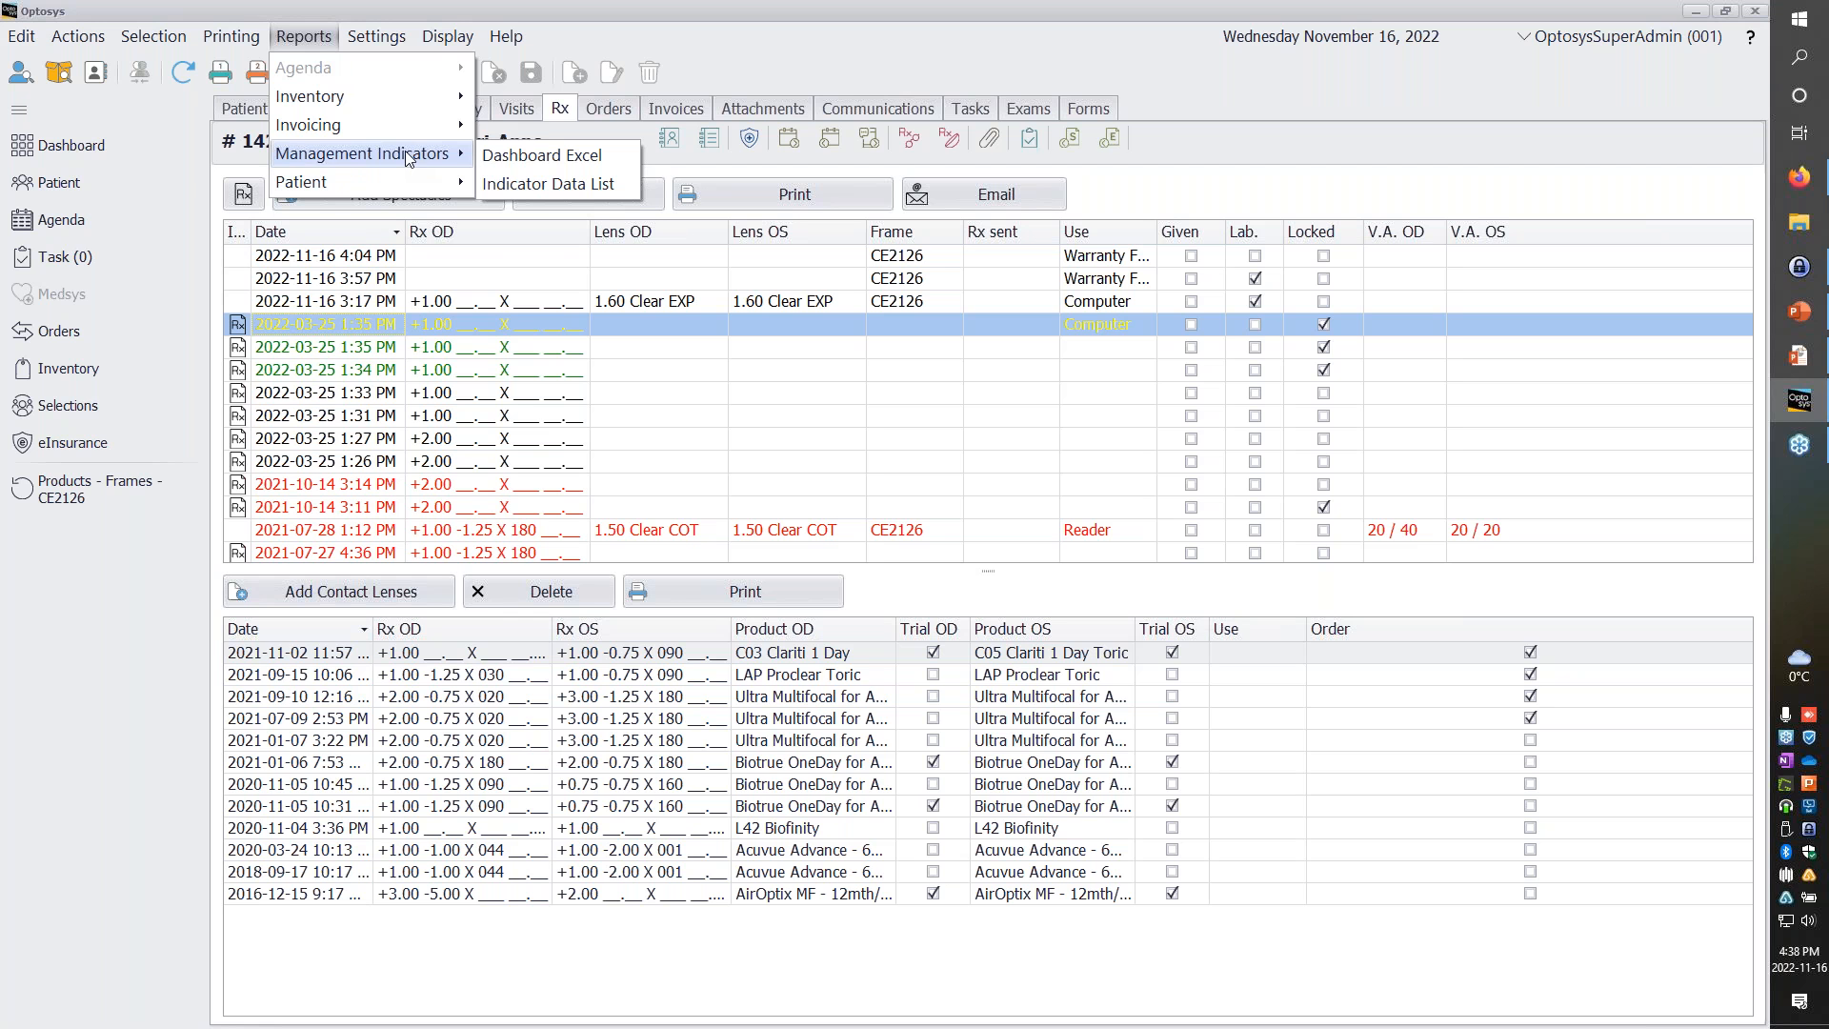
{"action": "mouse_move", "coordinate": [406, 99]}
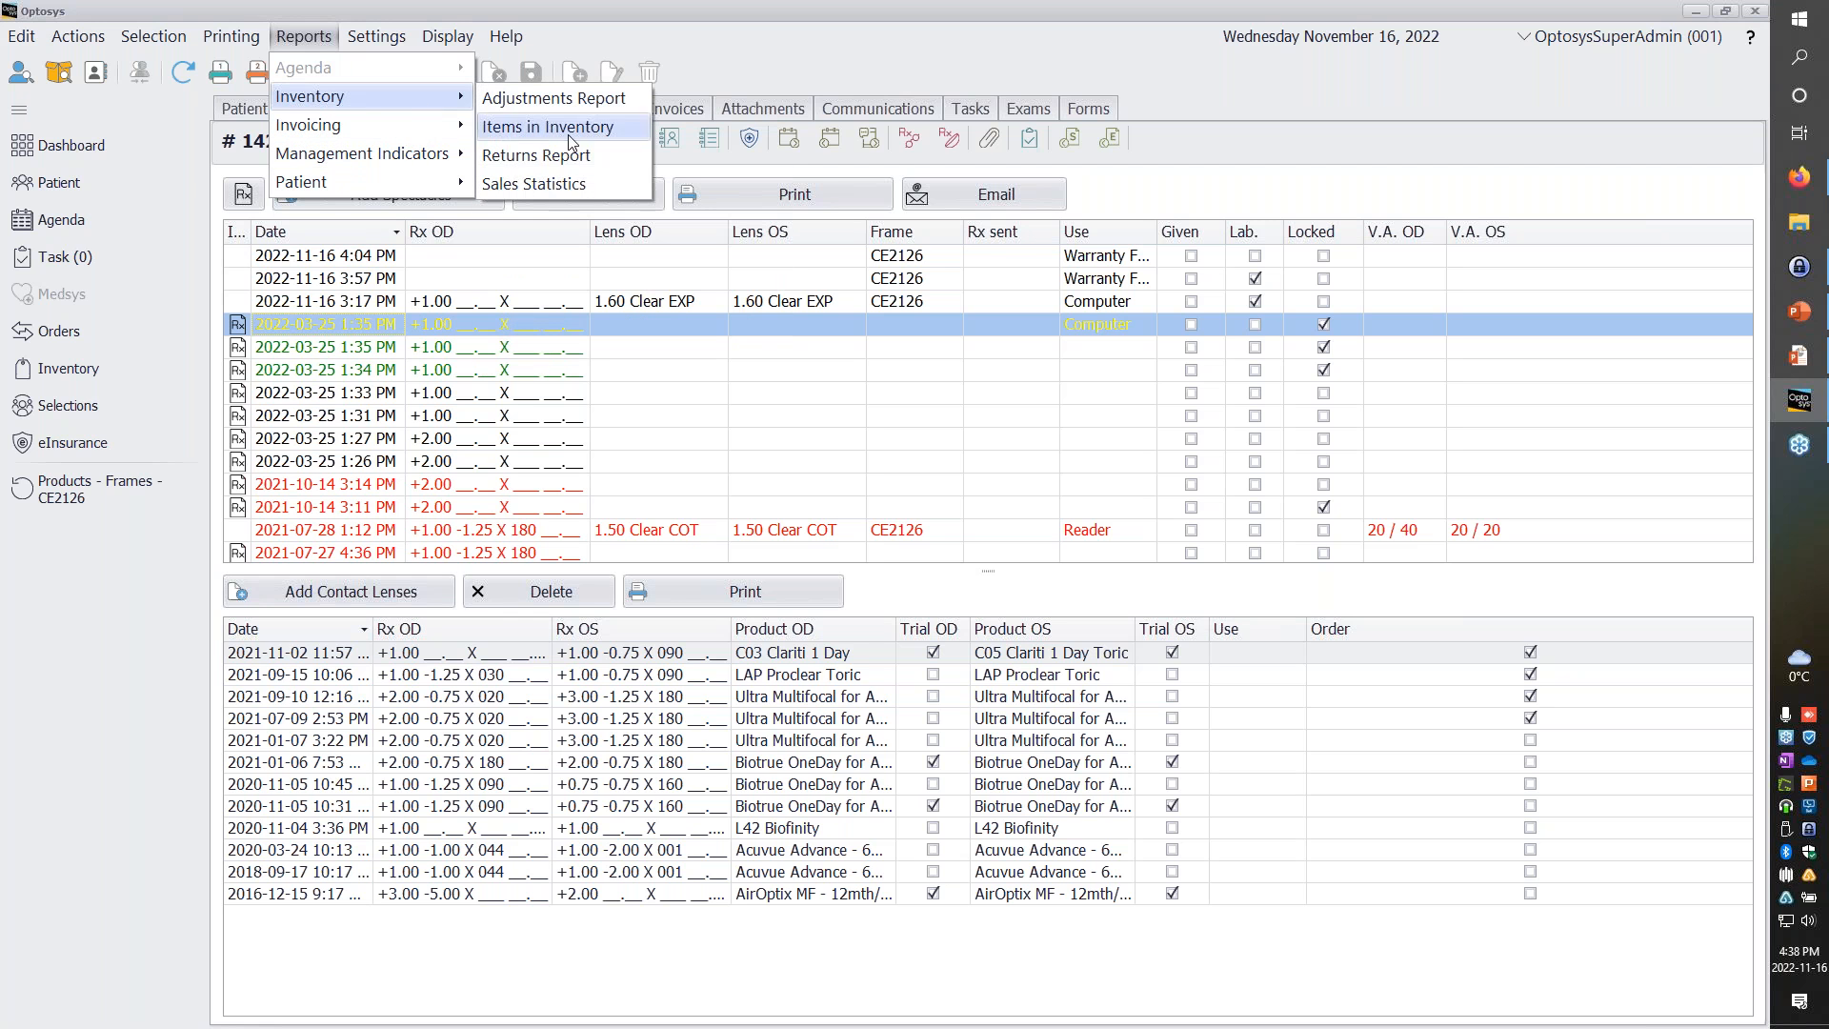
{"action": "left_click", "coordinate": [569, 181]}
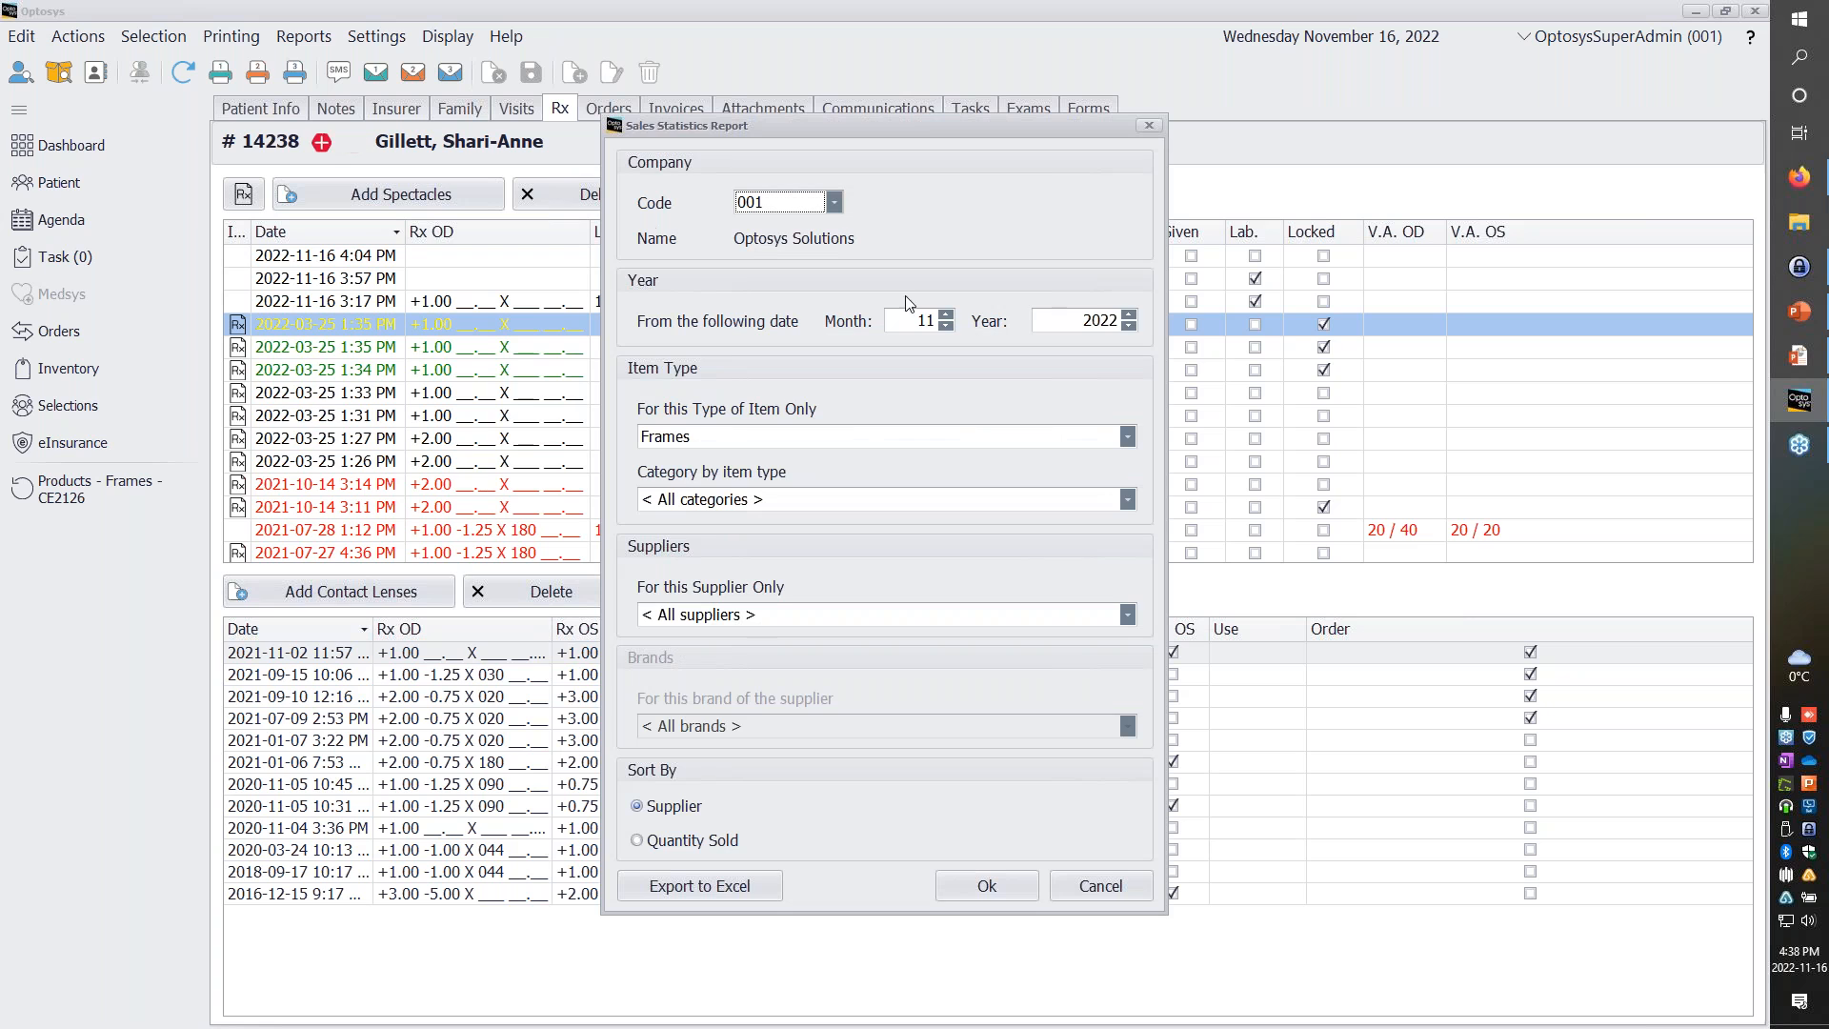
{"action": "left_click_drag", "start_coordinate": [917, 322], "coordinate": [981, 330]}
{"action": "type", "text": "01"}
{"action": "key", "text": "Tab"}
{"action": "type", "text": "2011"}
{"action": "left_click", "coordinate": [691, 840]}
{"action": "left_click", "coordinate": [975, 886]}
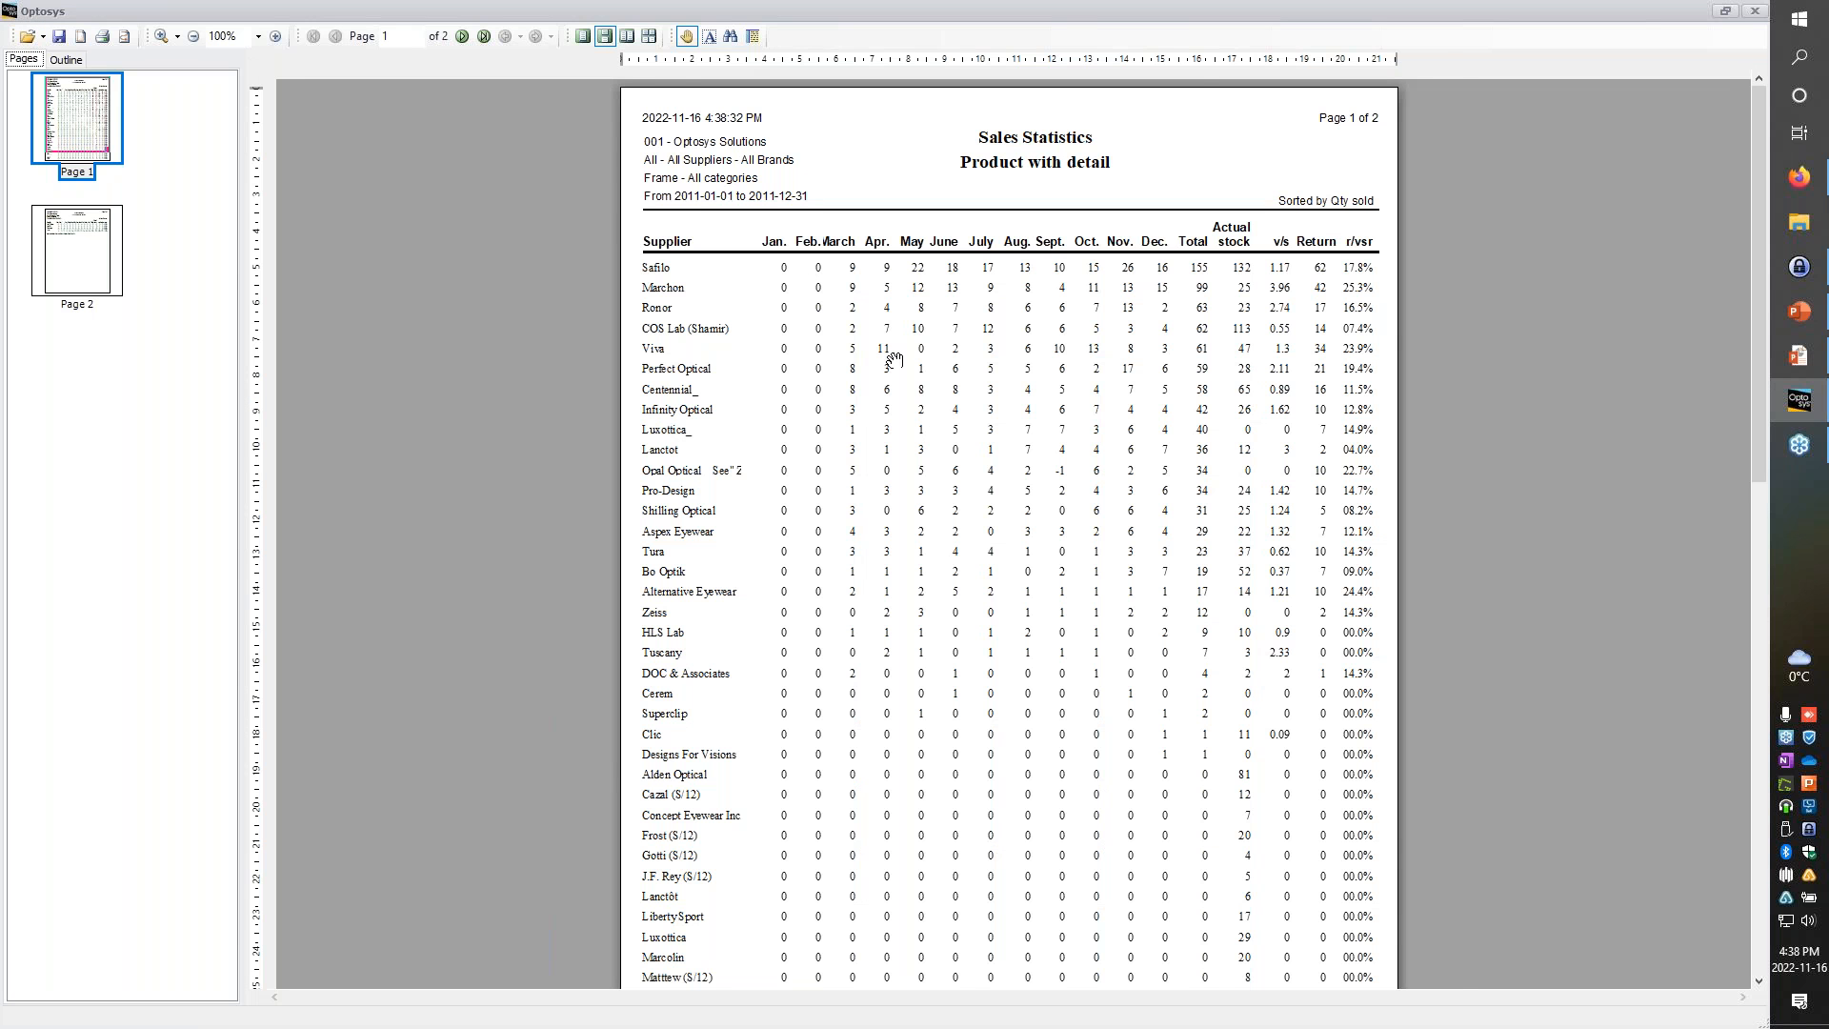
Enlarge the Sales Statistics report to 160%, review the supplier figures and close it.
{"action": "scroll", "coordinate": [891, 358], "scroll_direction": "up", "scroll_amount": 3}
{"action": "scroll", "coordinate": [776, 361], "scroll_direction": "up", "scroll_amount": 1}
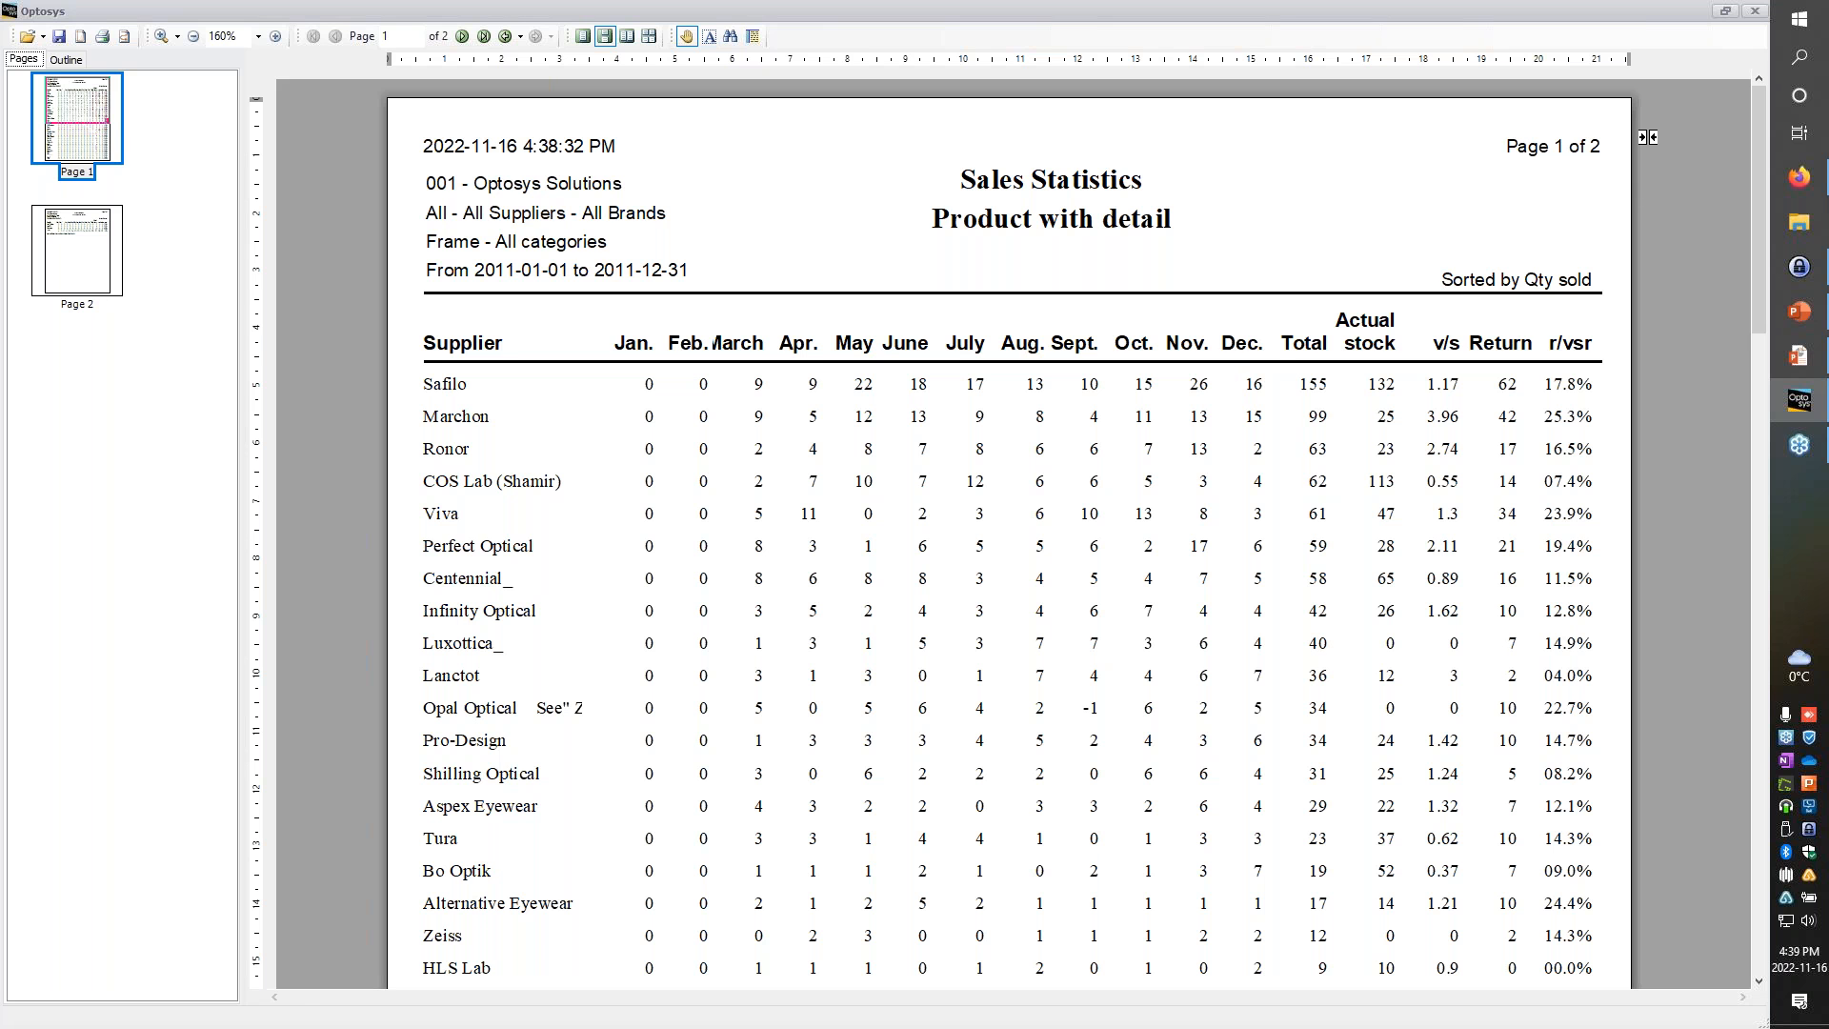
{"action": "left_click", "coordinate": [1755, 12]}
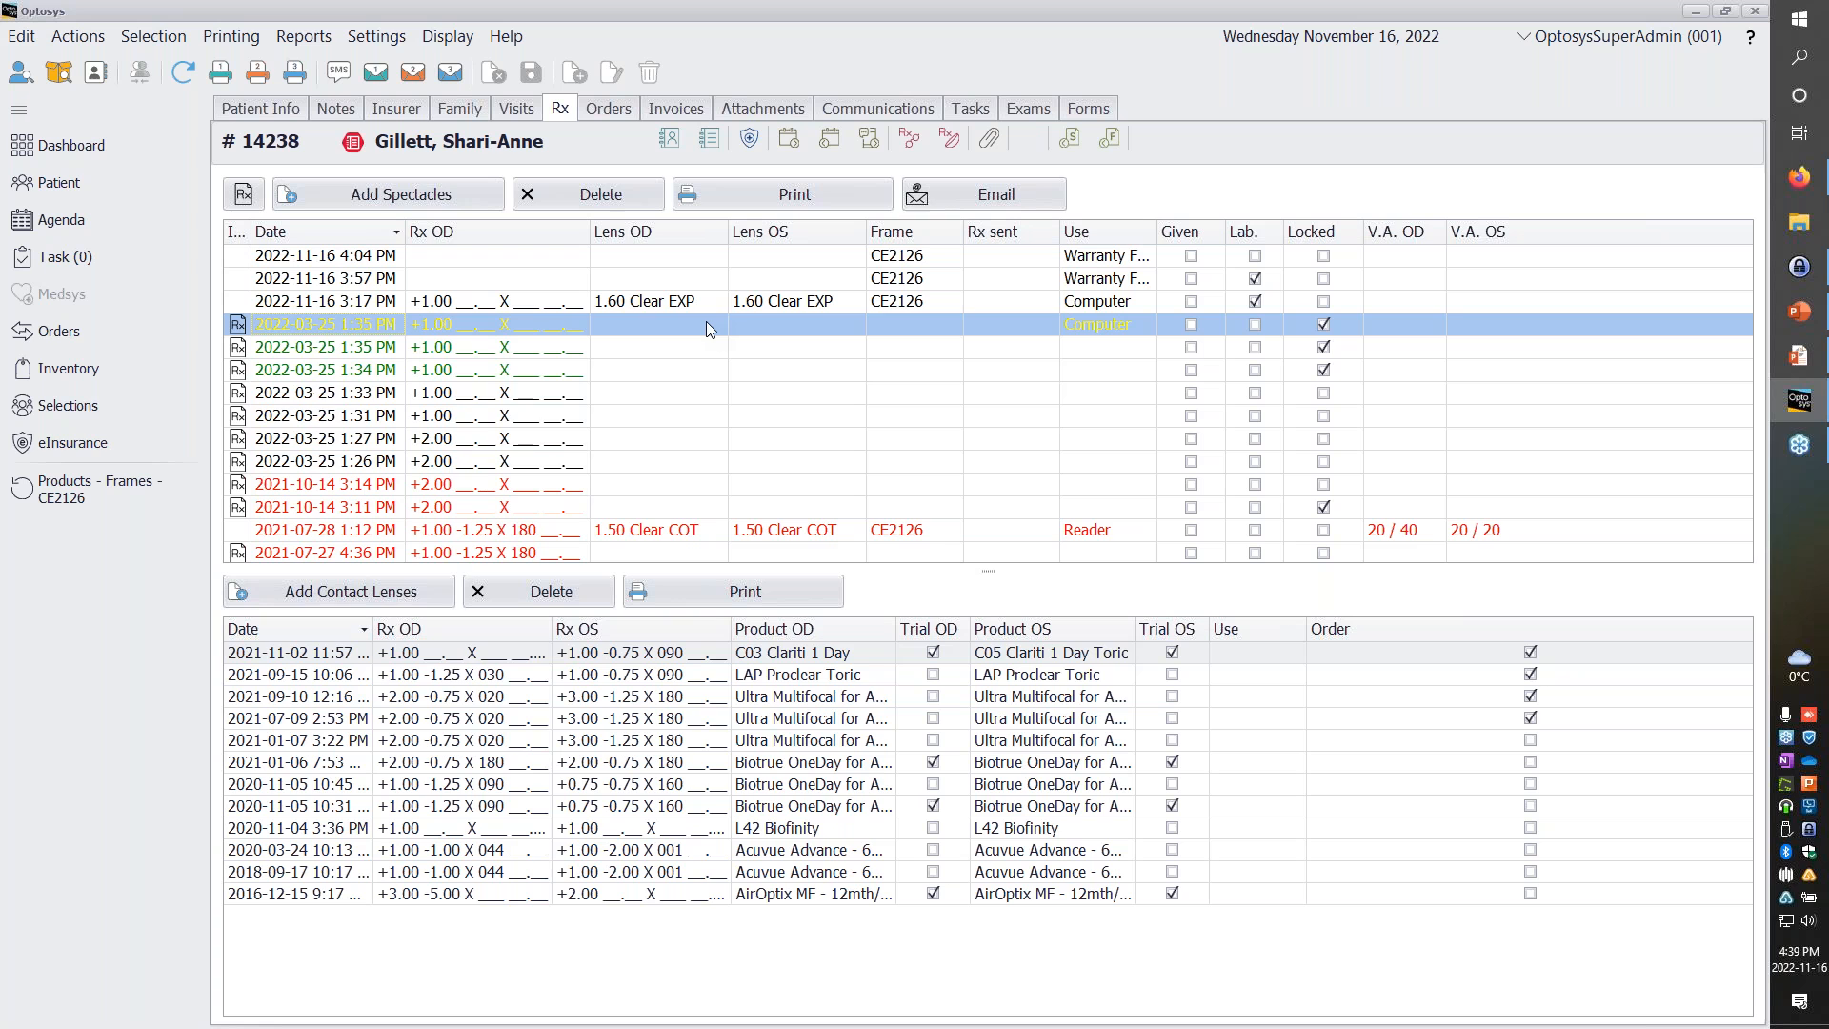
Review the inventory receptions, the orders list and the returns with status Sent.
{"action": "left_click", "coordinate": [59, 372]}
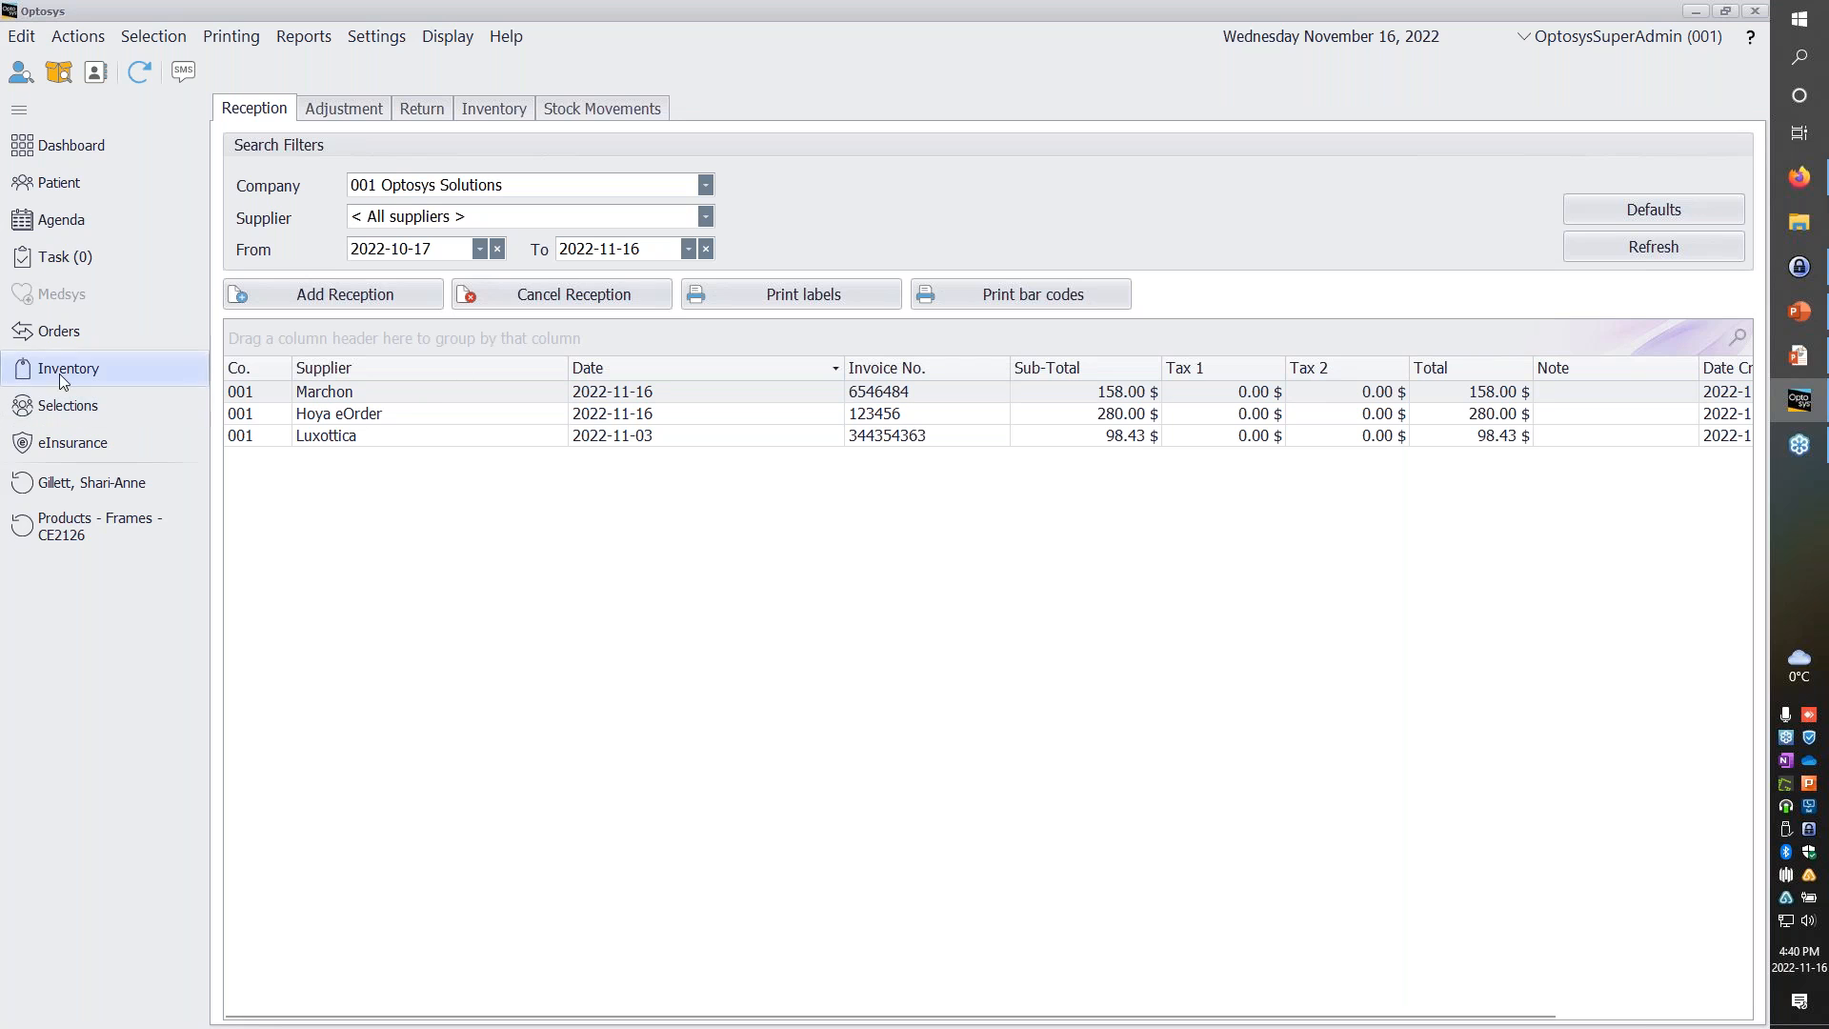
{"action": "left_click", "coordinate": [60, 332]}
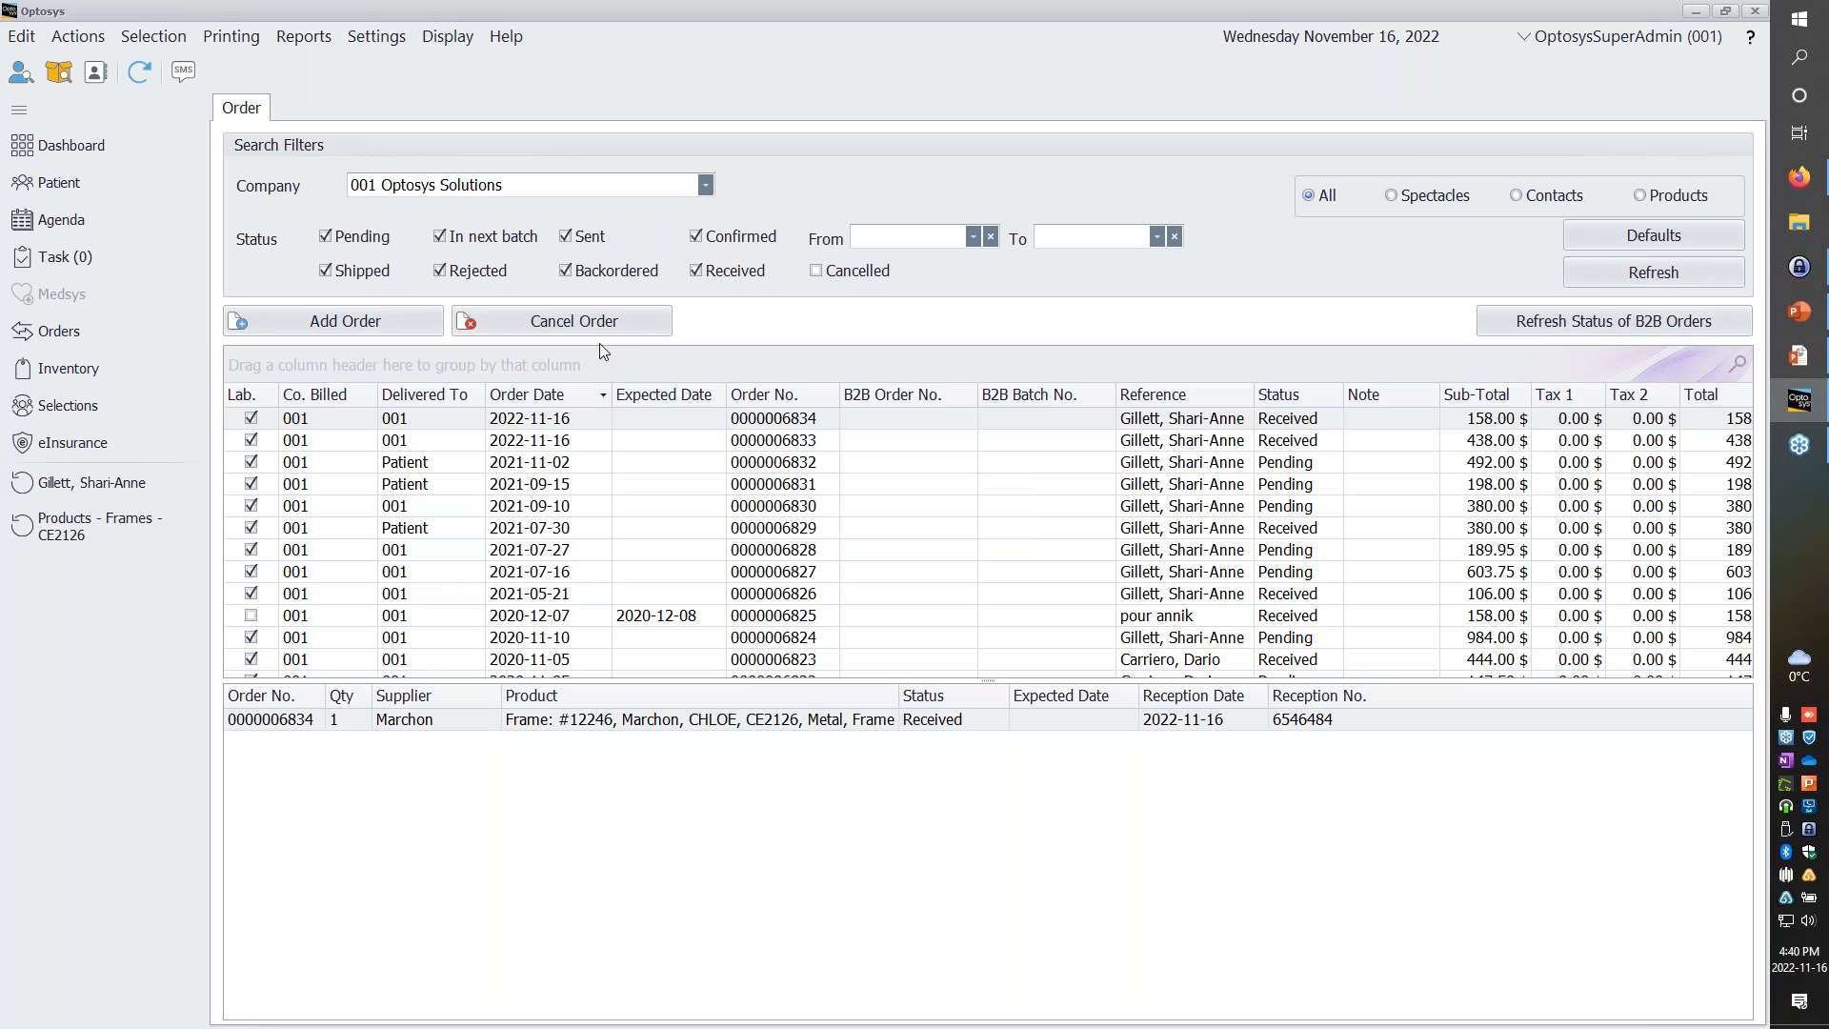
{"action": "left_click", "coordinate": [99, 374]}
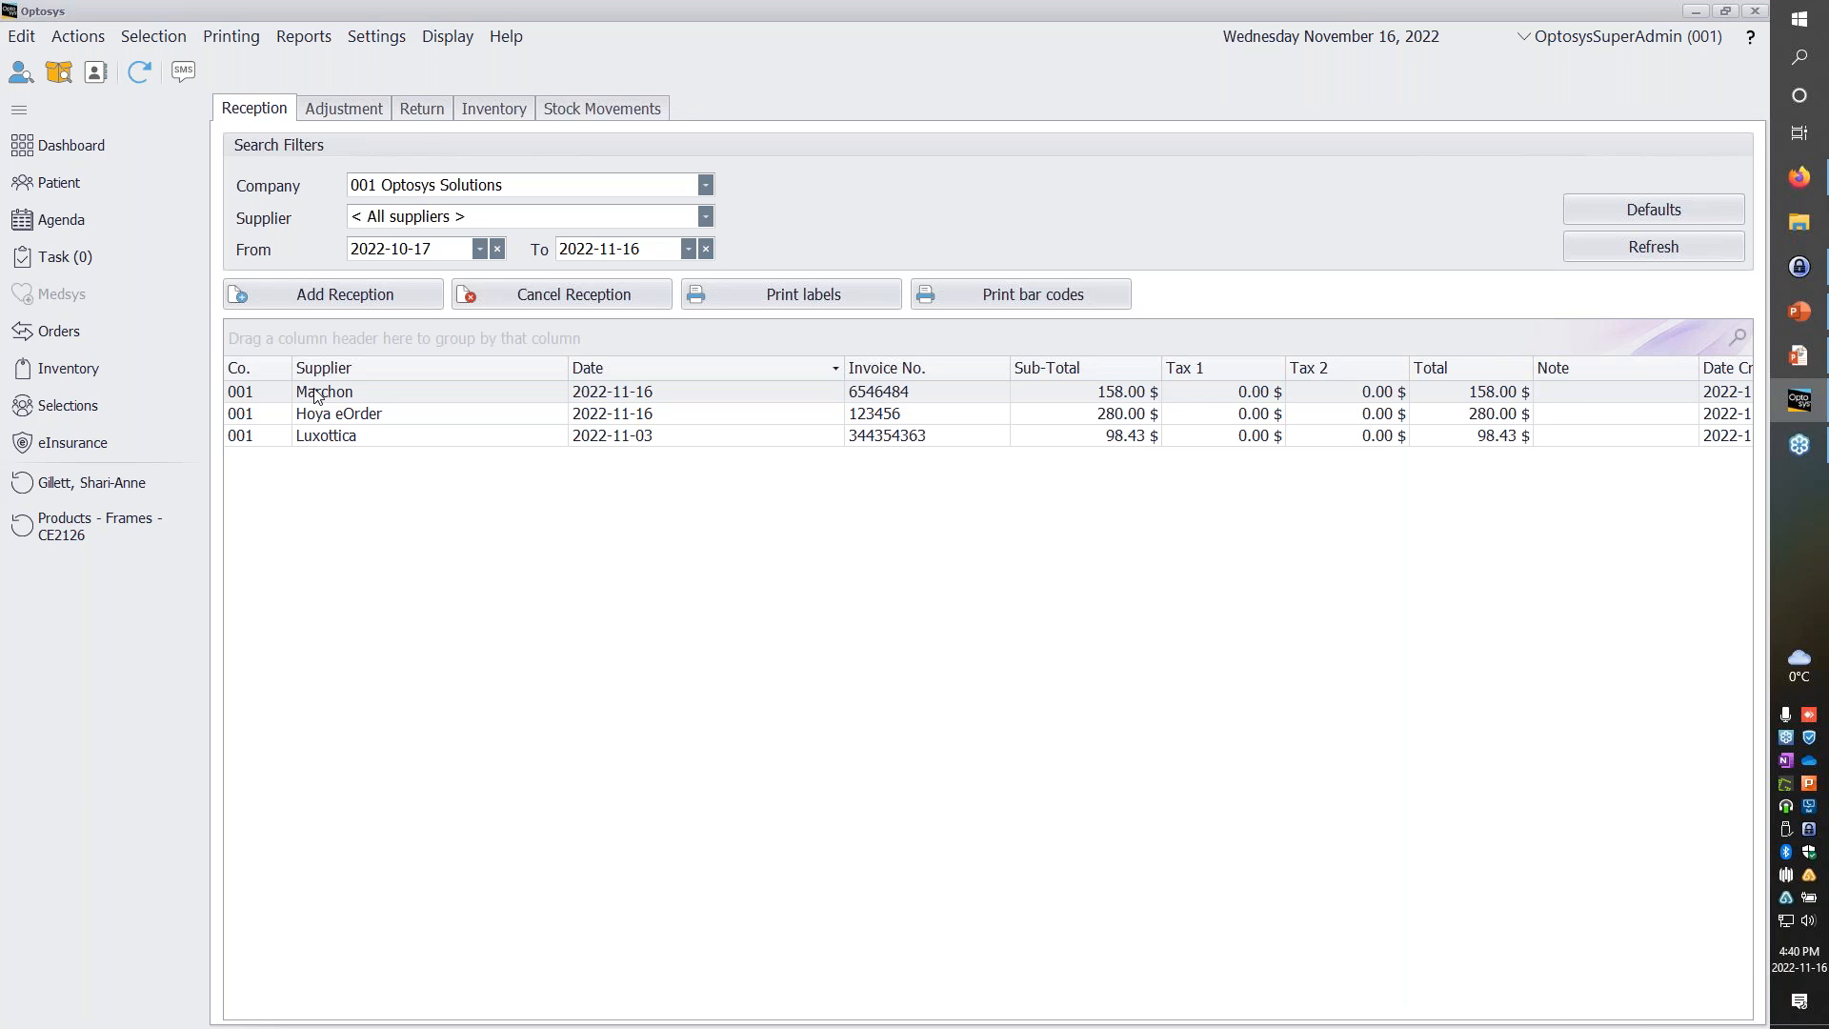
{"action": "left_click", "coordinate": [419, 112]}
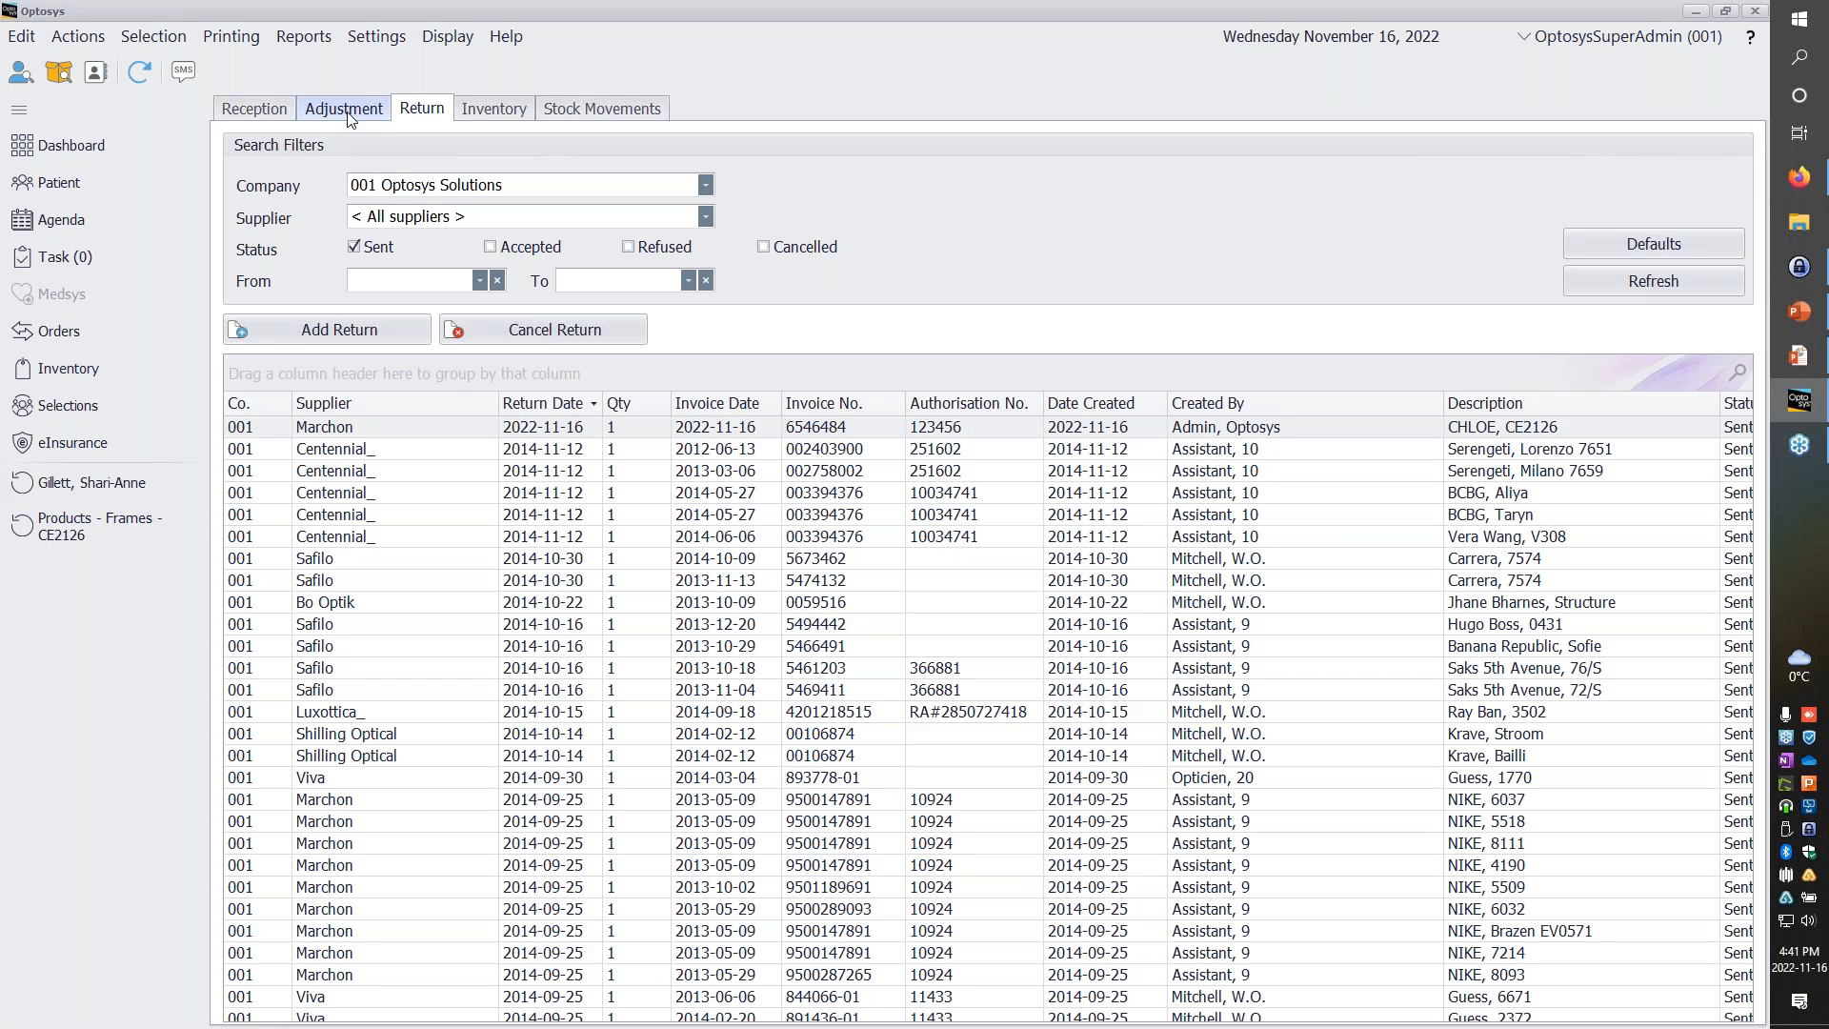
Examine the line items of the patient's 2022-11-16 invoice and close it without changes.
{"action": "left_click", "coordinate": [68, 484]}
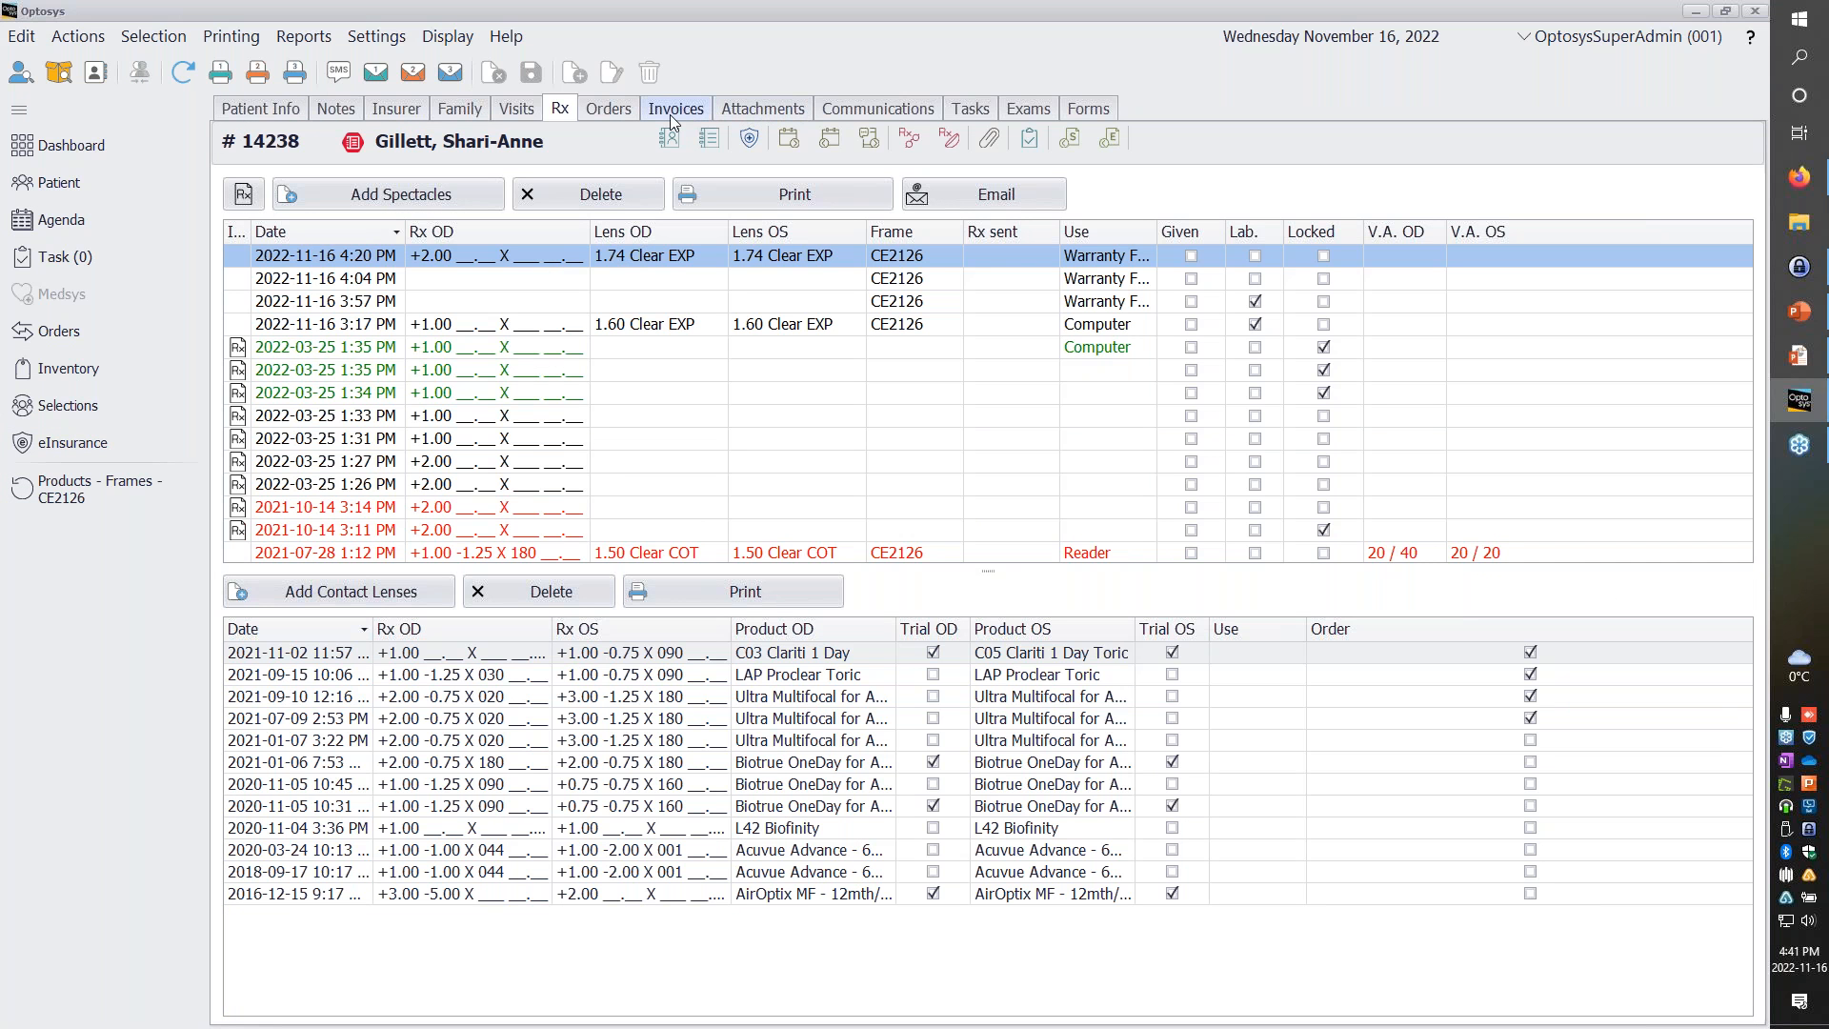
{"action": "left_click", "coordinate": [670, 110]}
{"action": "left_click", "coordinate": [556, 254]}
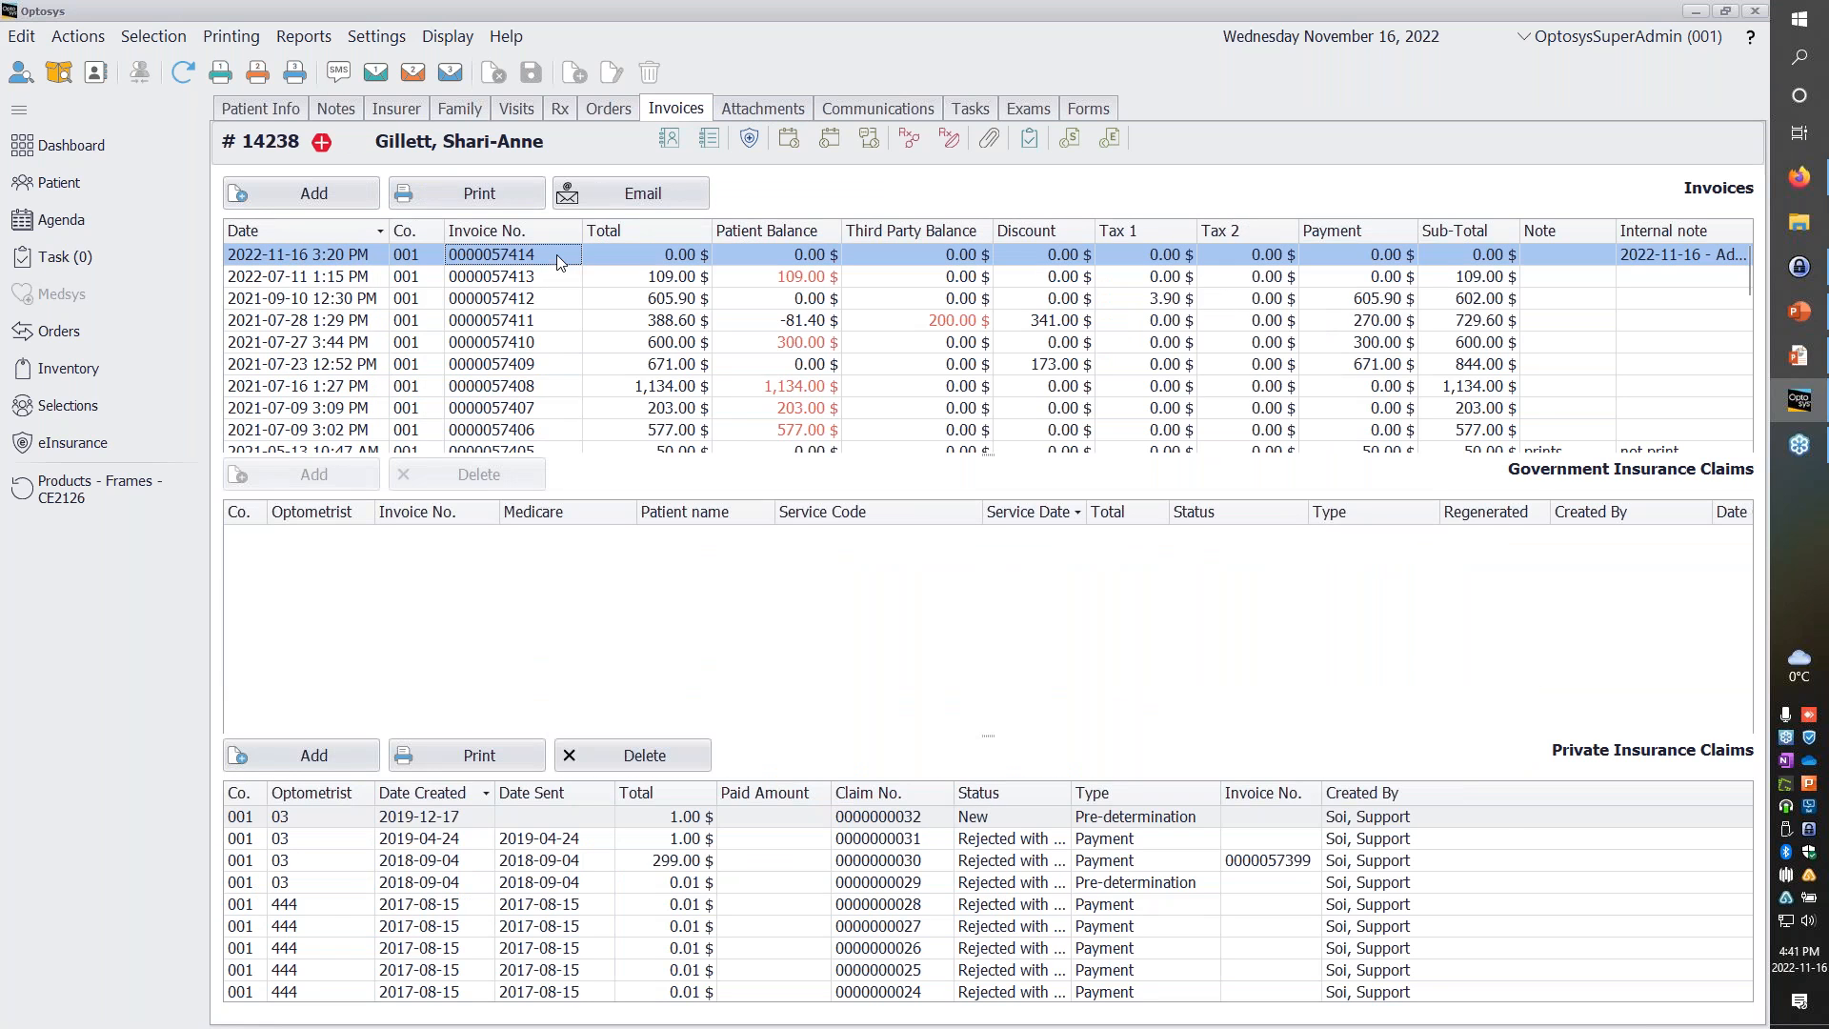
{"action": "double_click", "coordinate": [556, 254]}
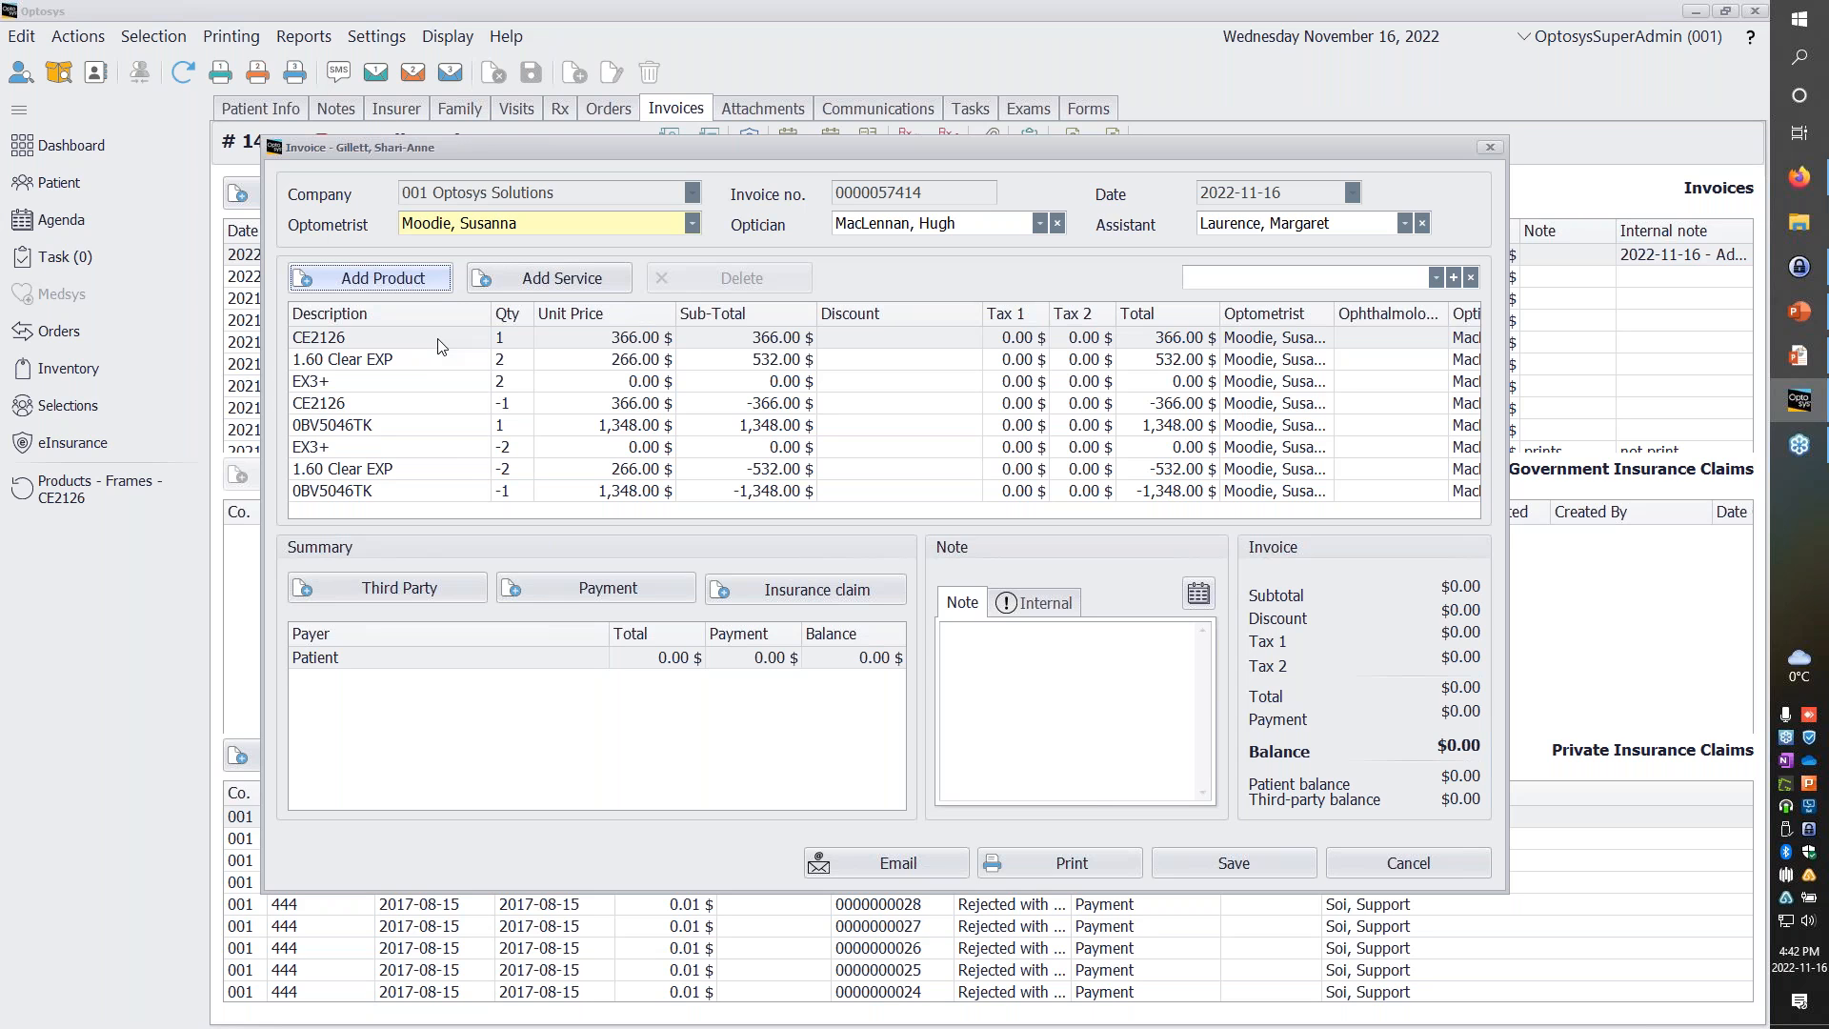
{"action": "left_click", "coordinate": [380, 367]}
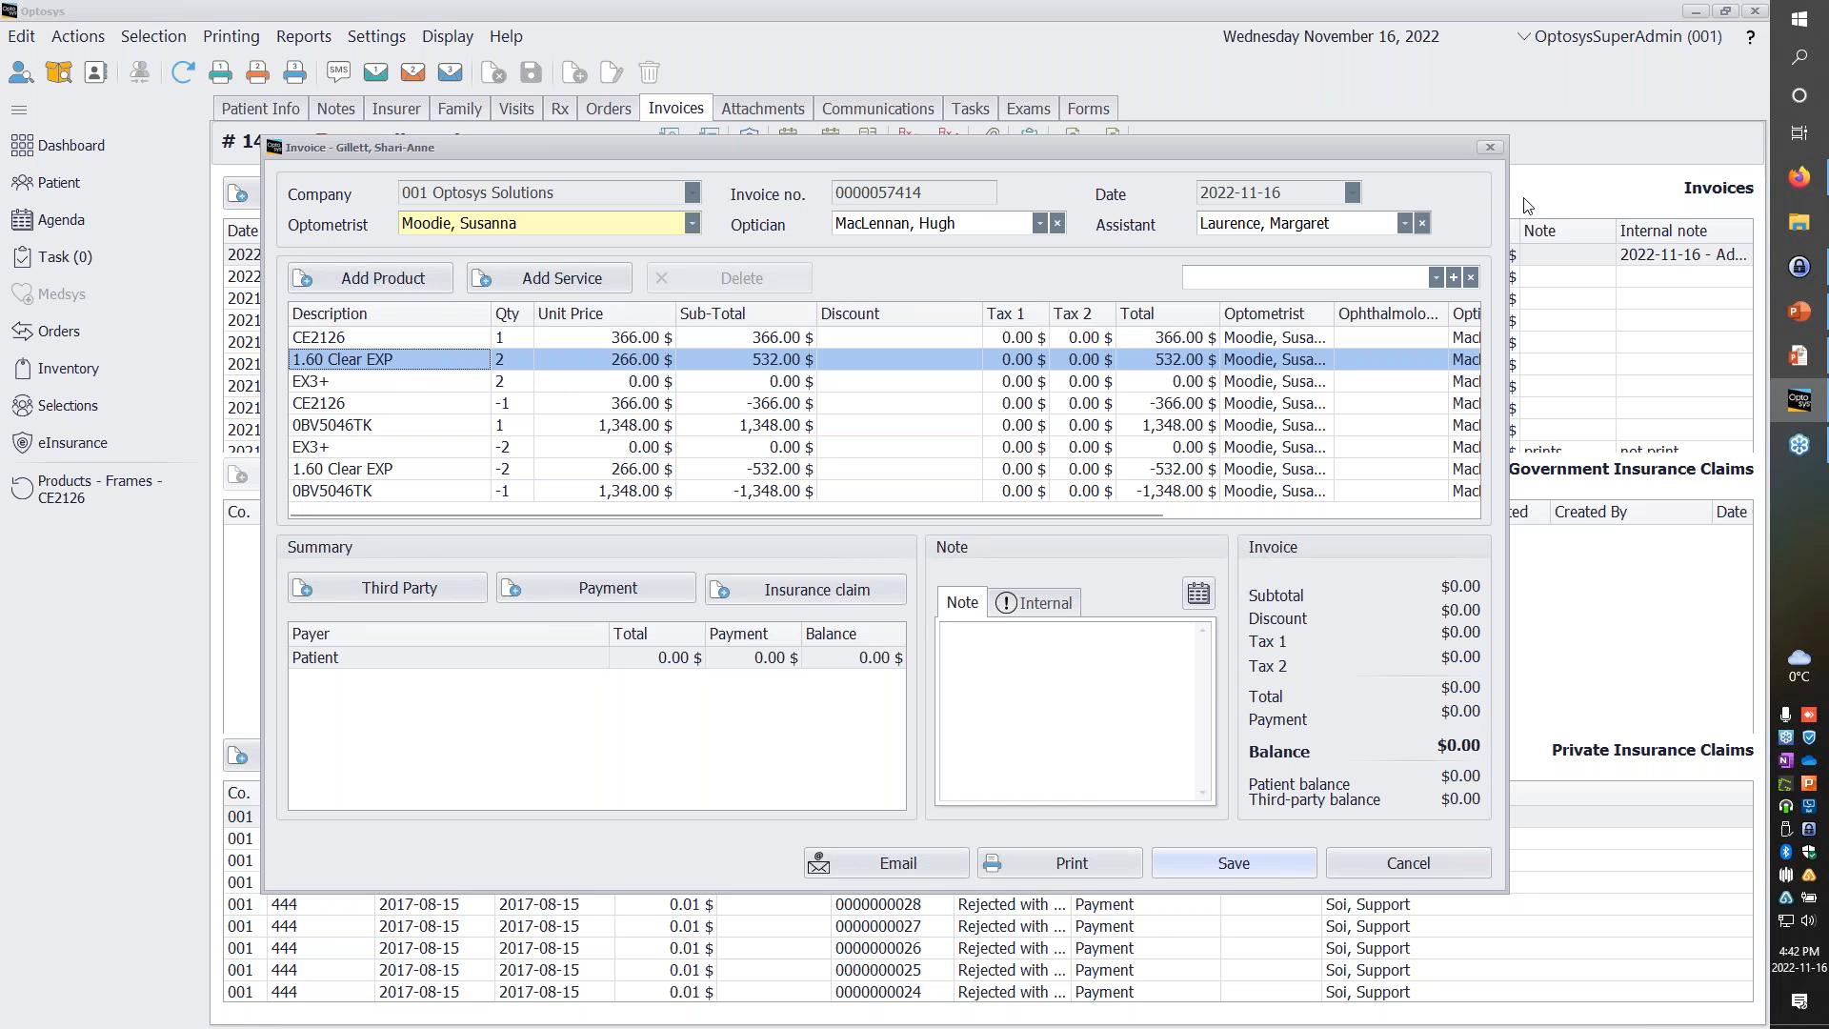
{"action": "left_click", "coordinate": [1490, 147]}
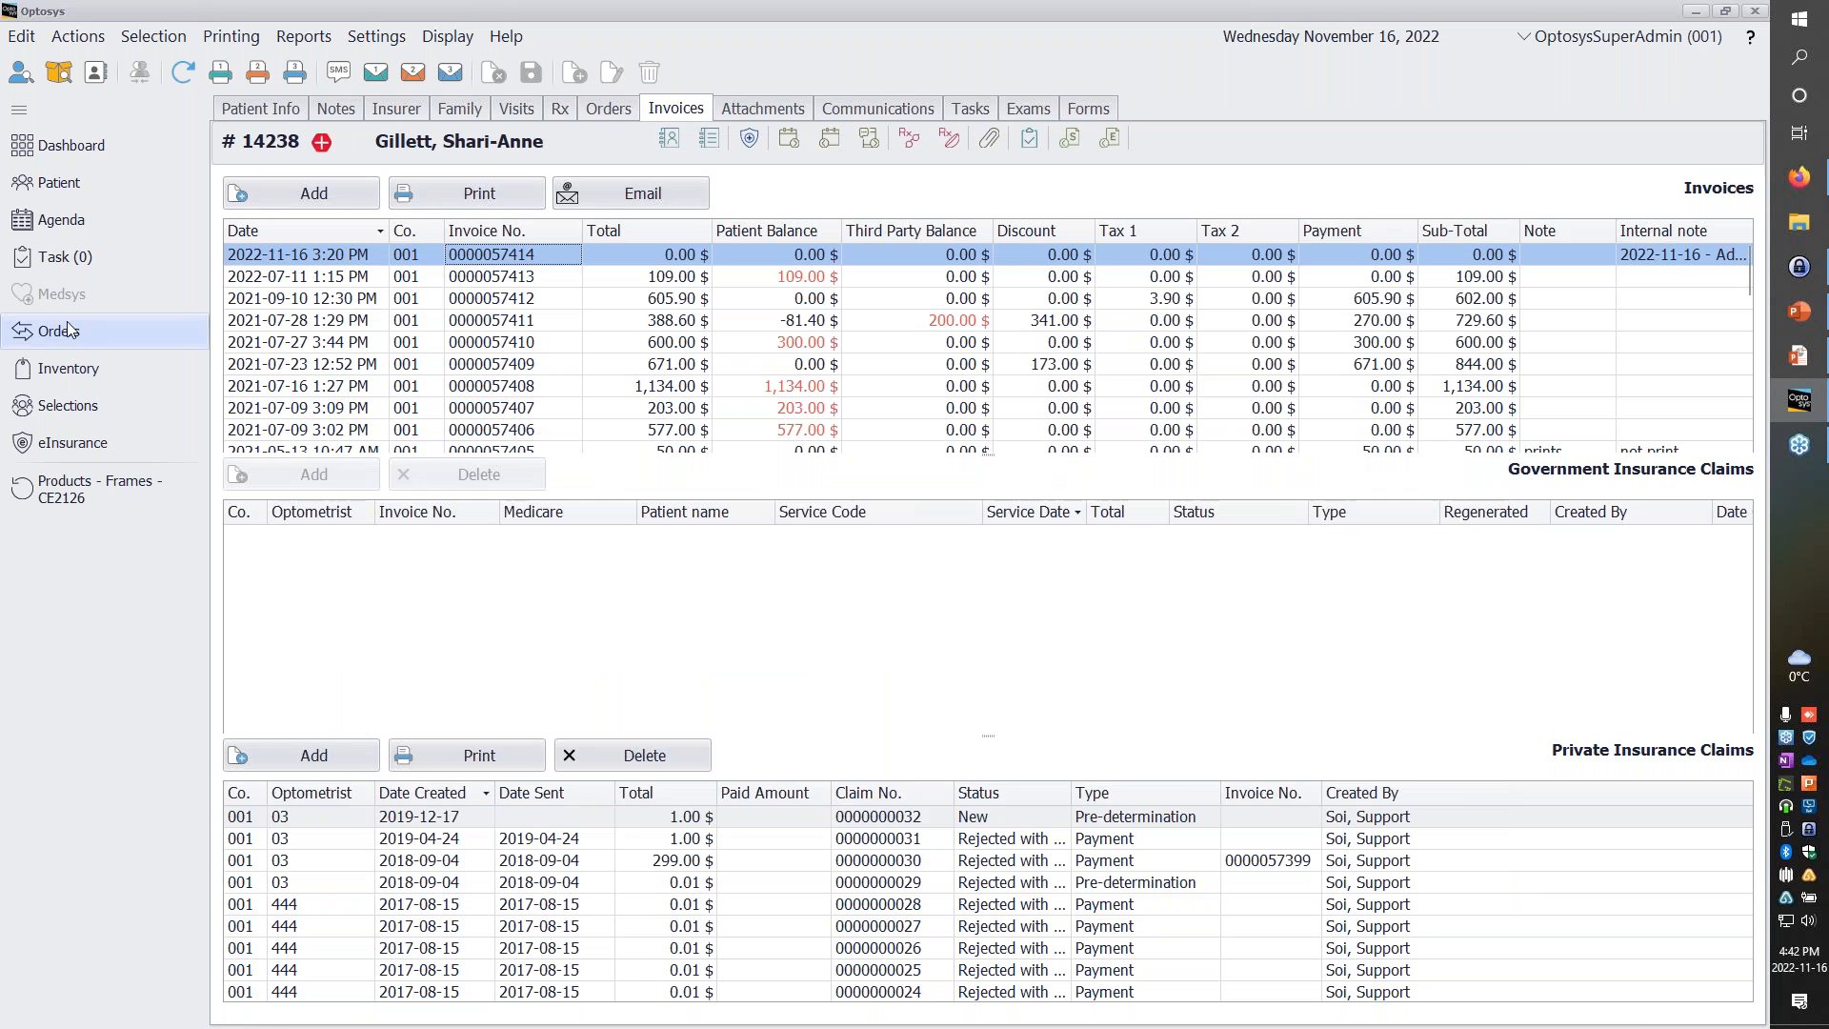
Start an inventory adjustment for Marchon's CHLOE CE2126 metal frame, found by searching Ce2126, in size 52, 18, 140, 743.
{"action": "left_click", "coordinate": [61, 367]}
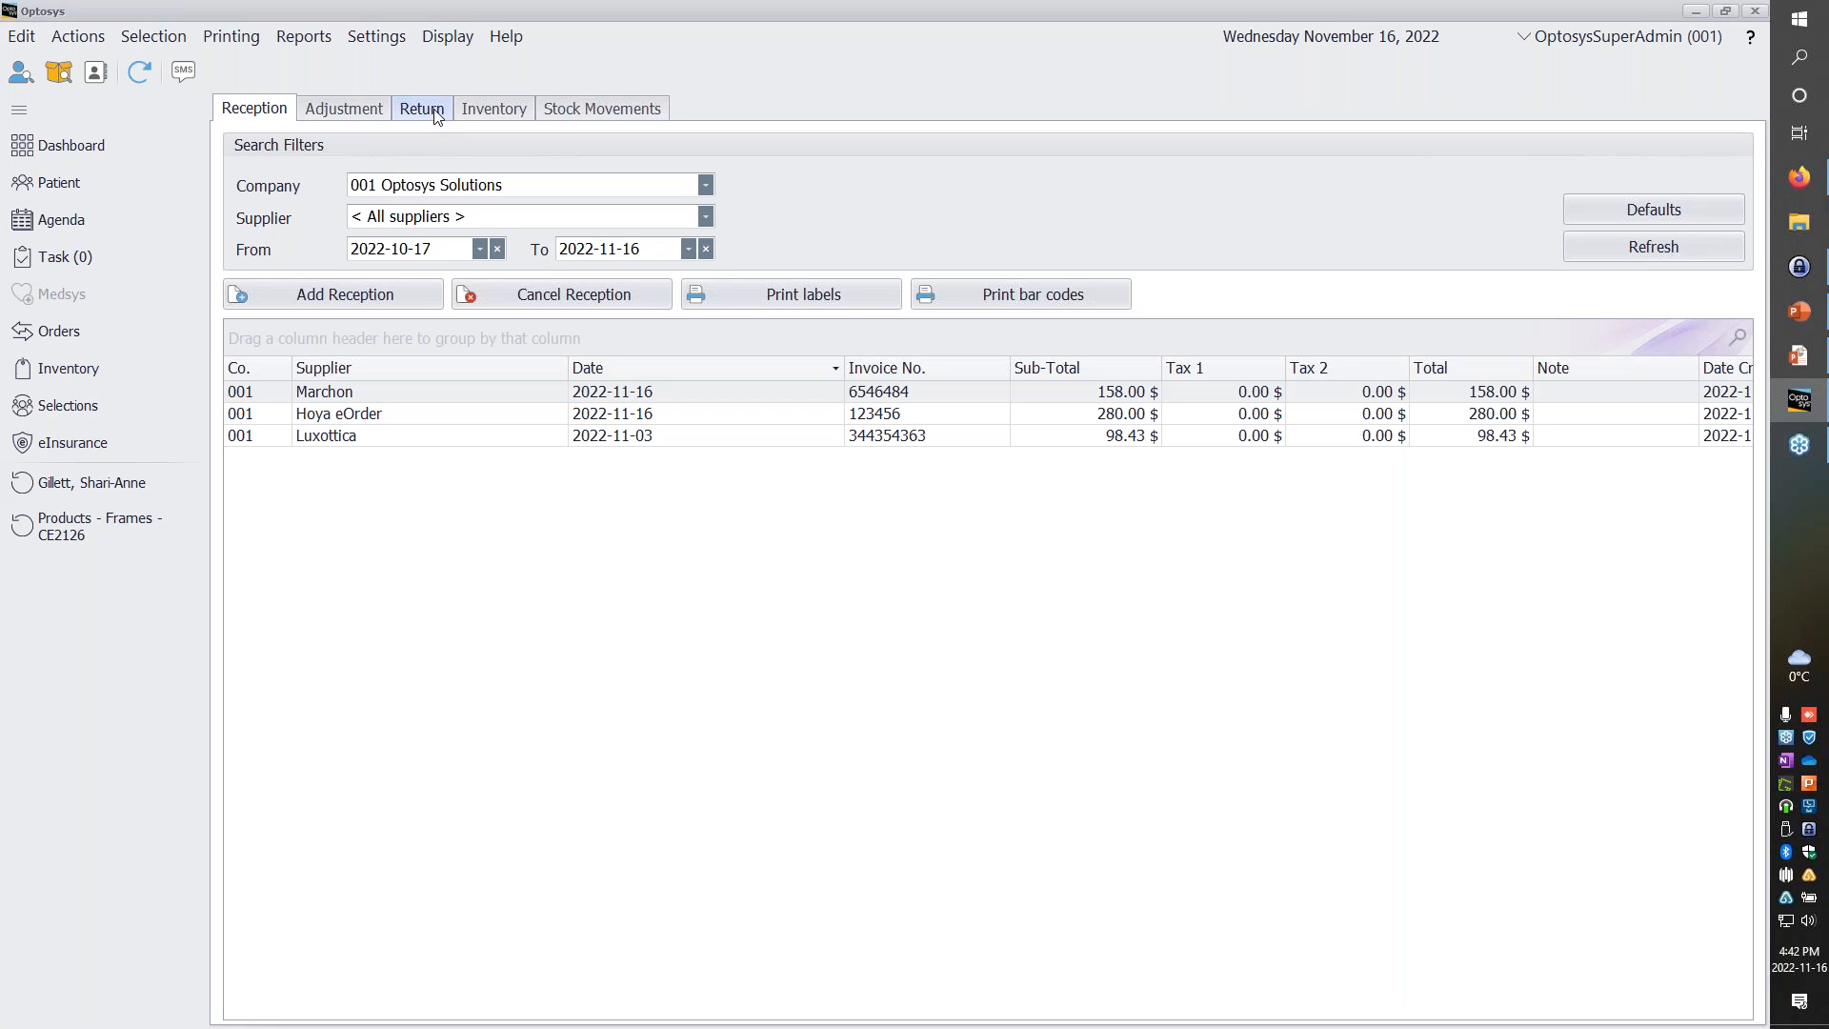
{"action": "left_click", "coordinate": [317, 37]}
{"action": "mouse_move", "coordinate": [419, 99]}
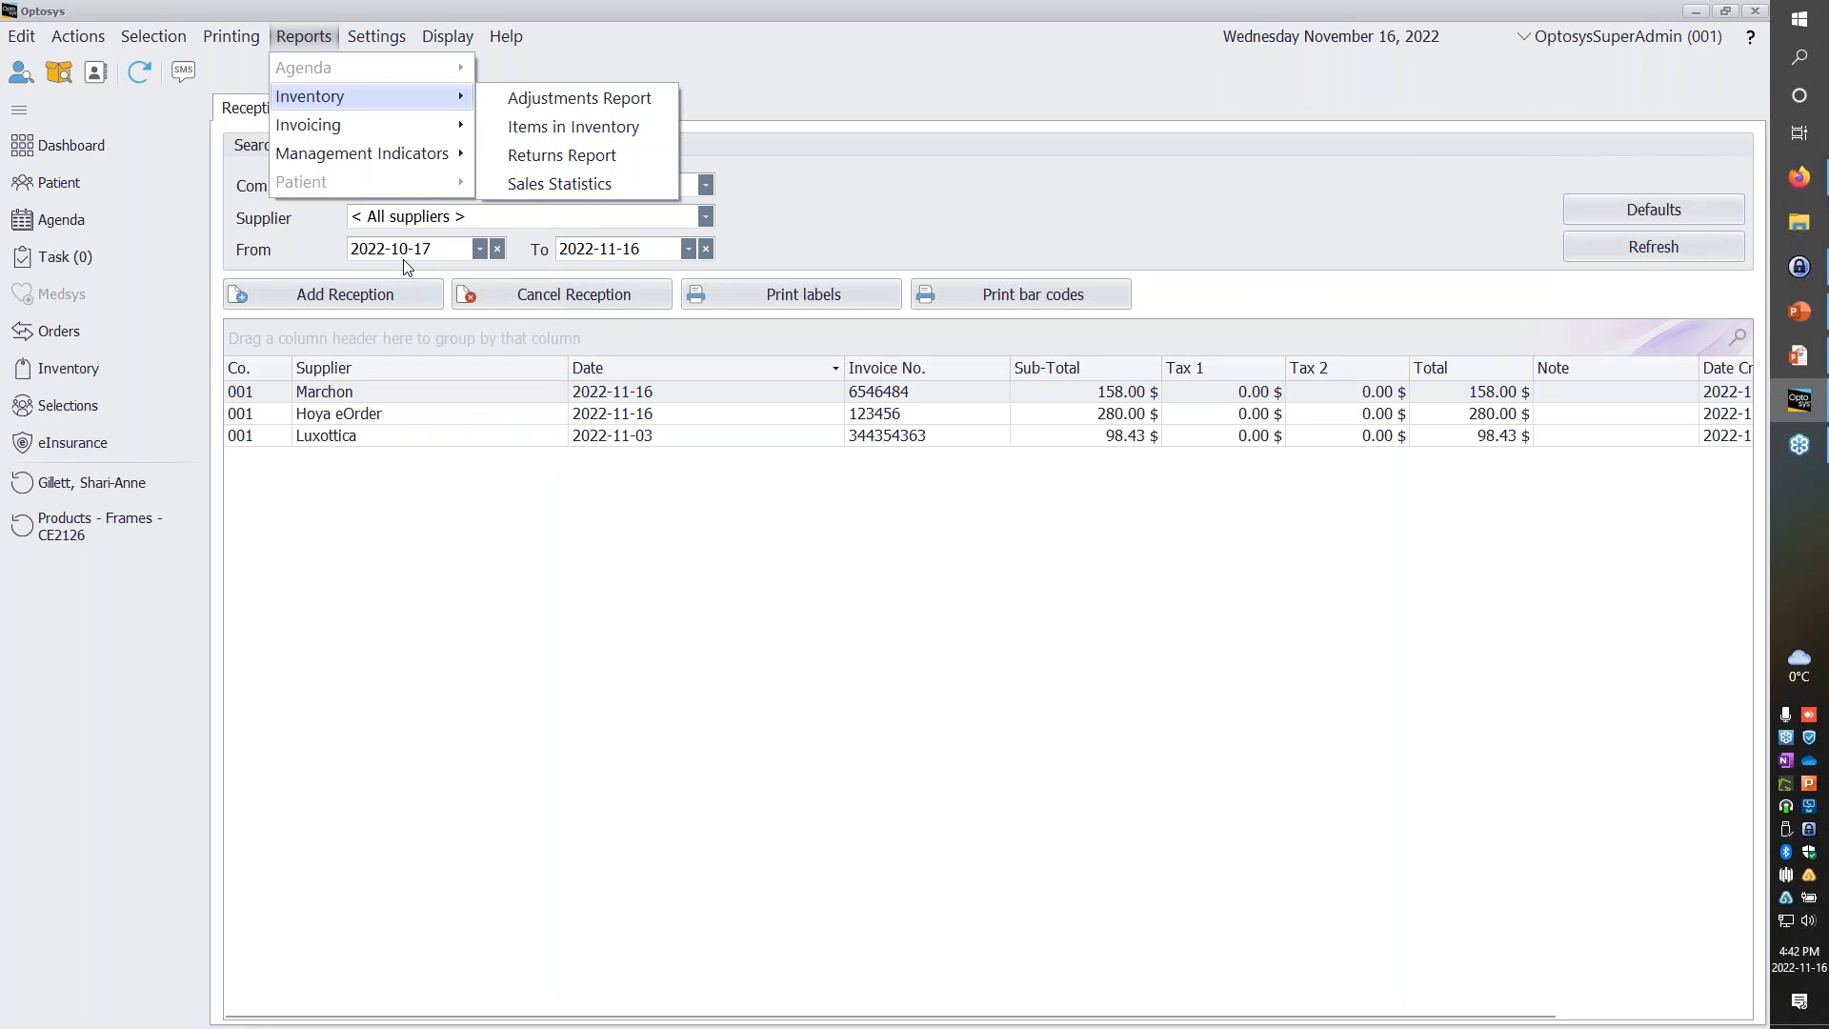
{"action": "left_click", "coordinate": [1026, 187]}
{"action": "left_click", "coordinate": [352, 101]}
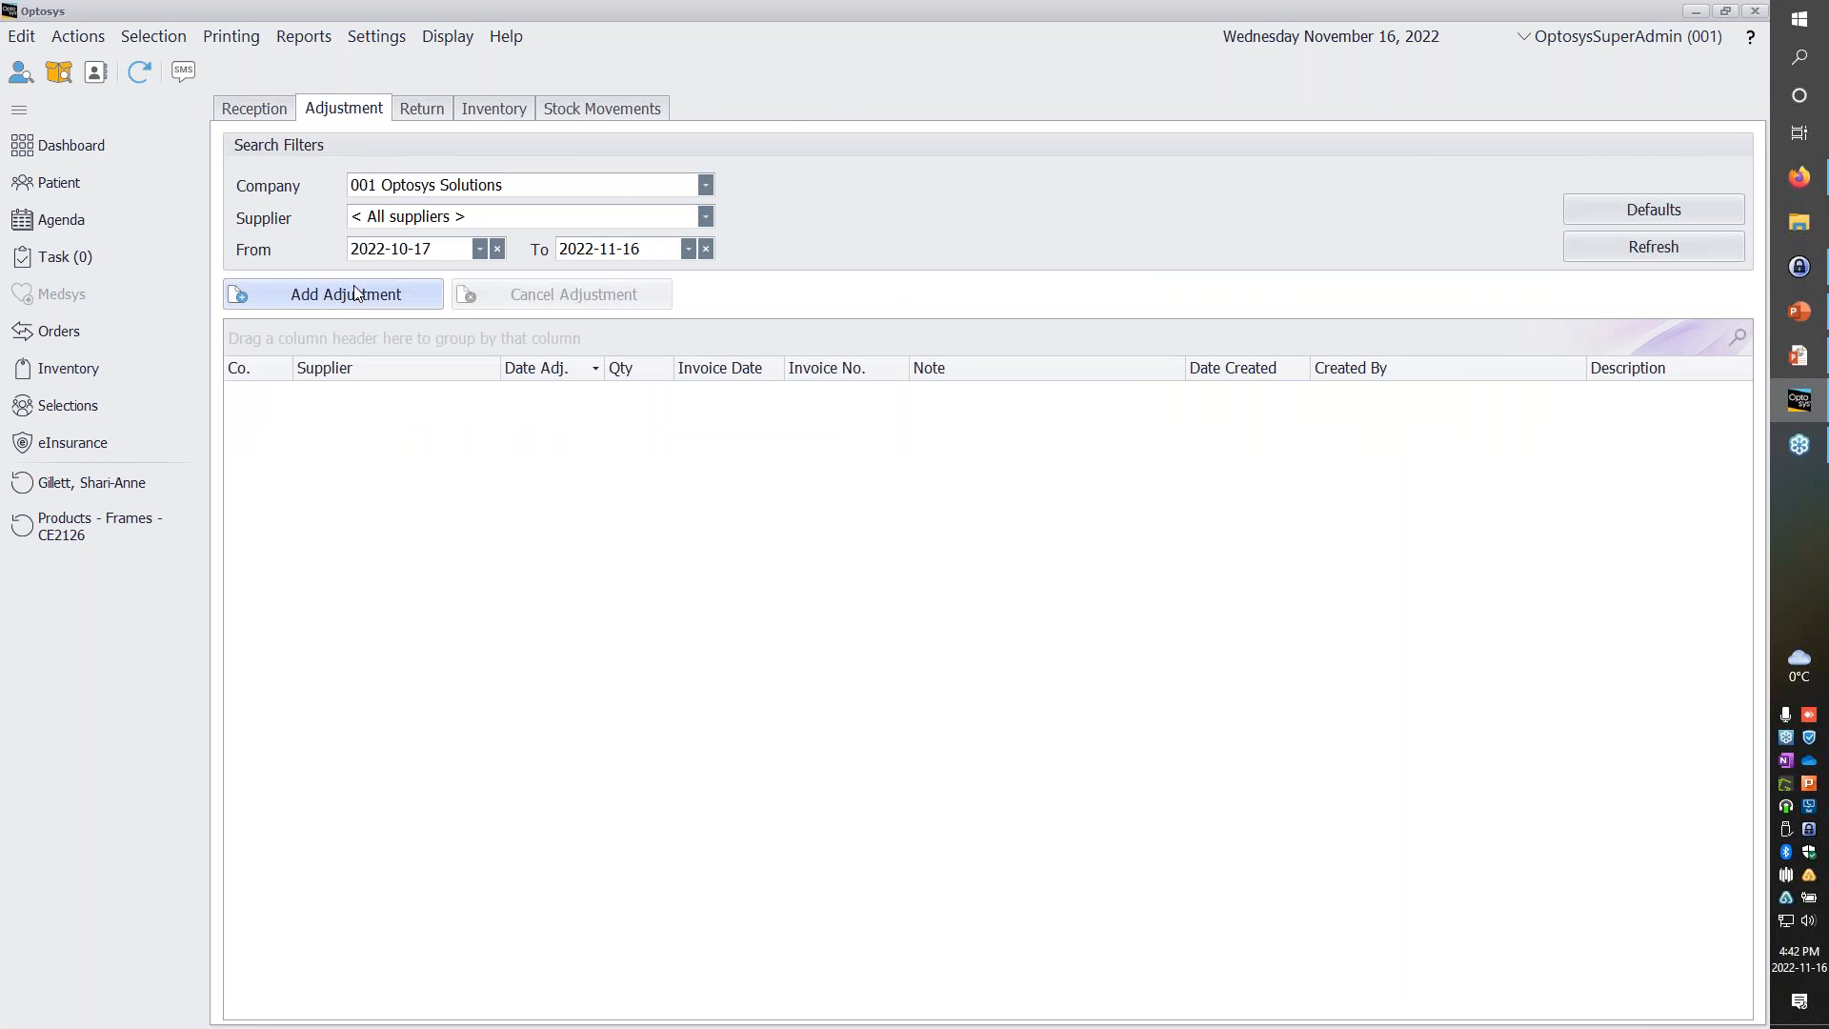
{"action": "left_click", "coordinate": [352, 301]}
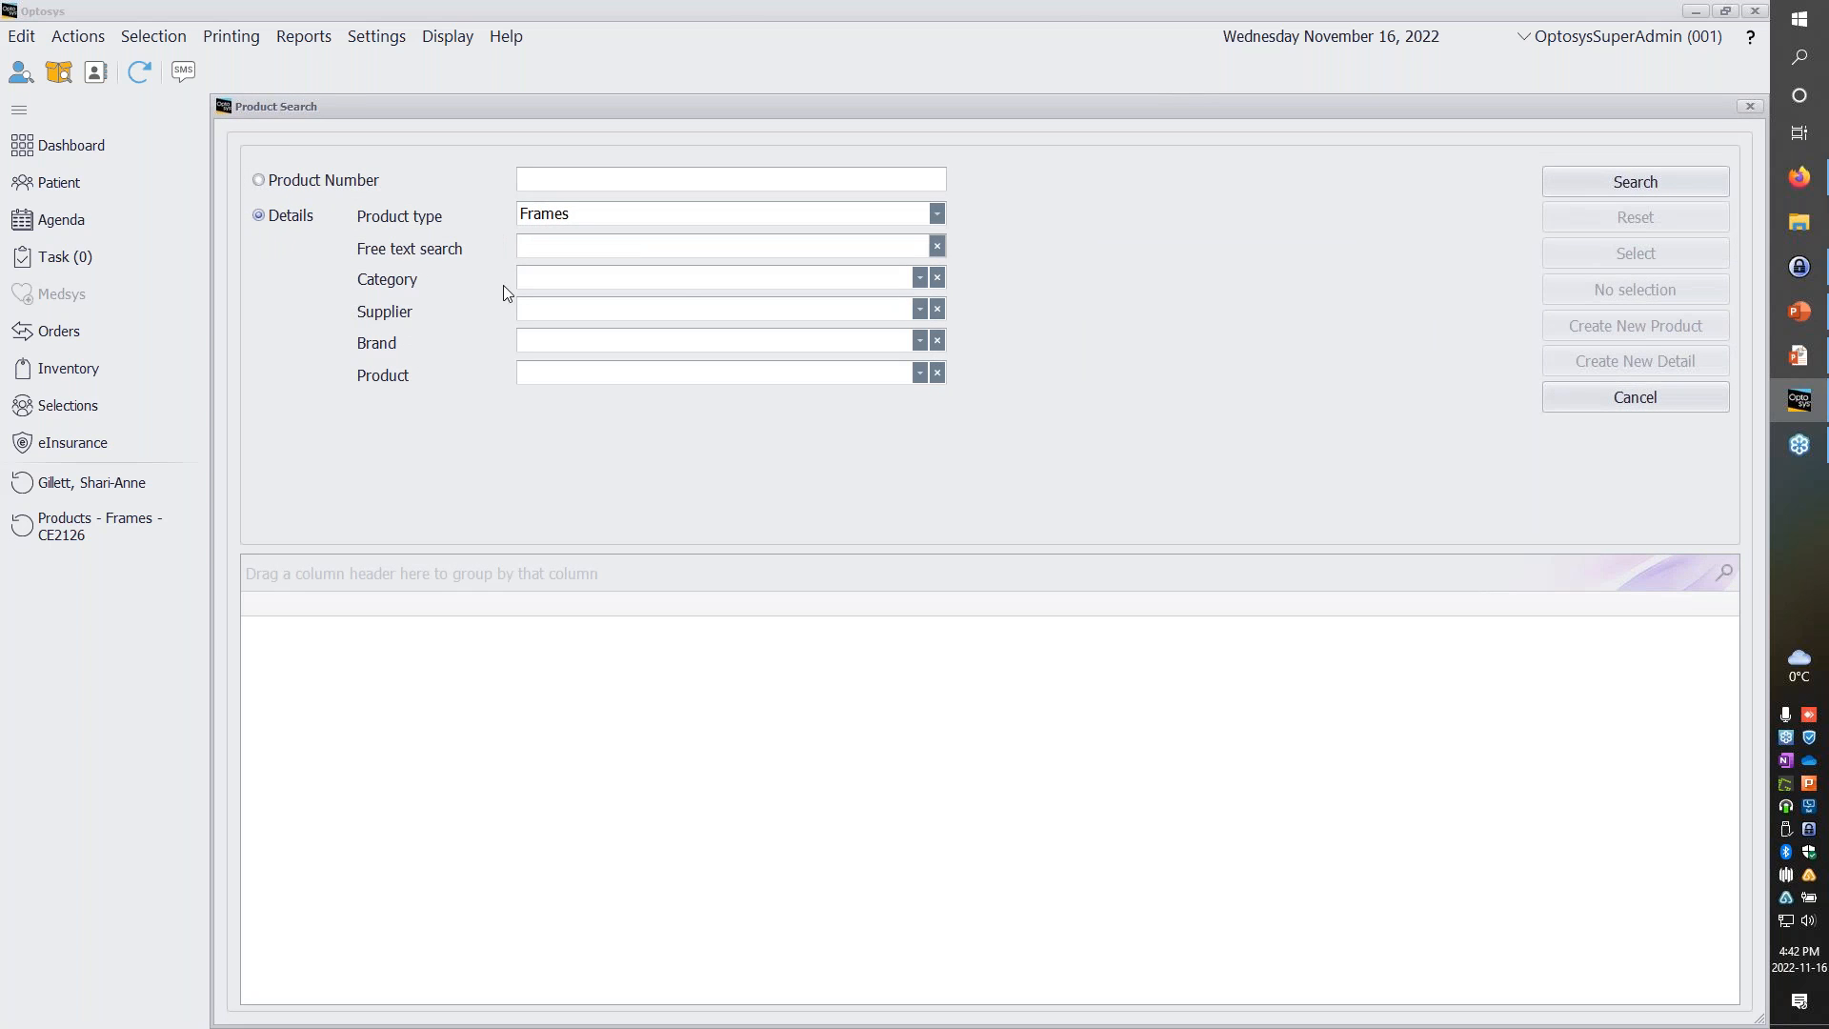
{"action": "type", "text": "Ce2126"}
{"action": "key", "text": "Return"}
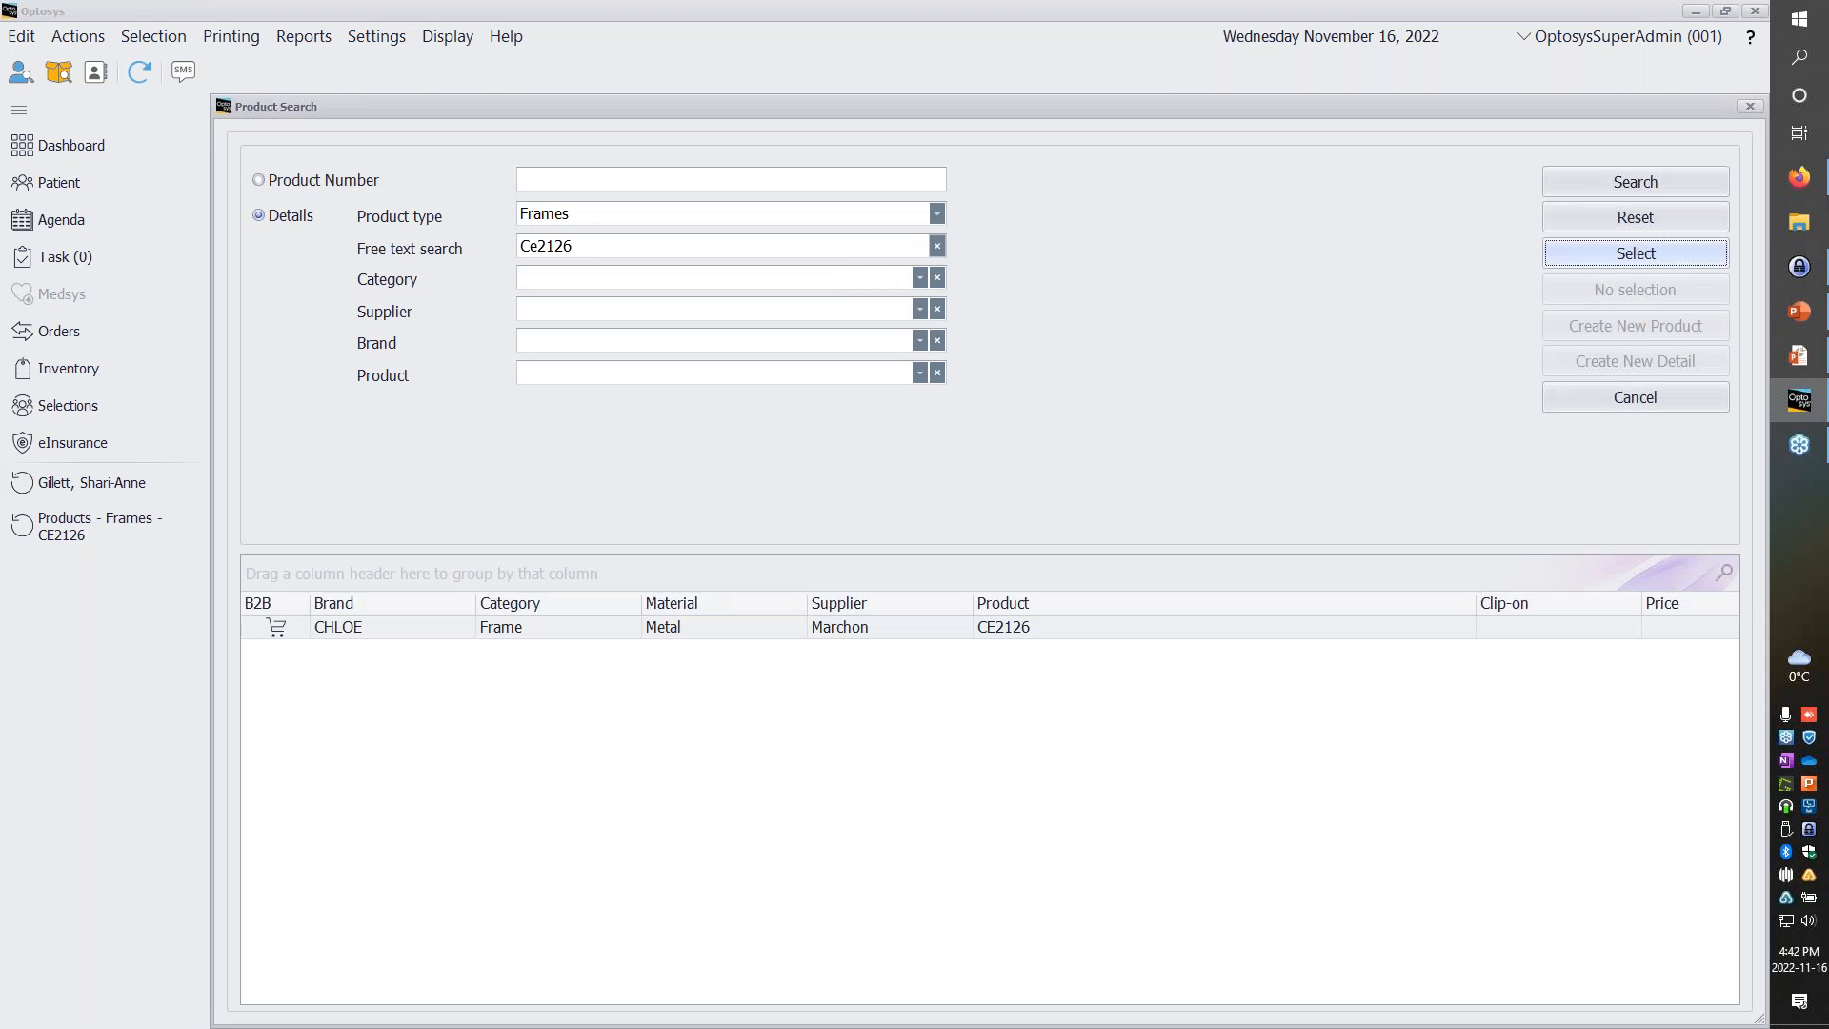
{"action": "double_click", "coordinate": [897, 626]}
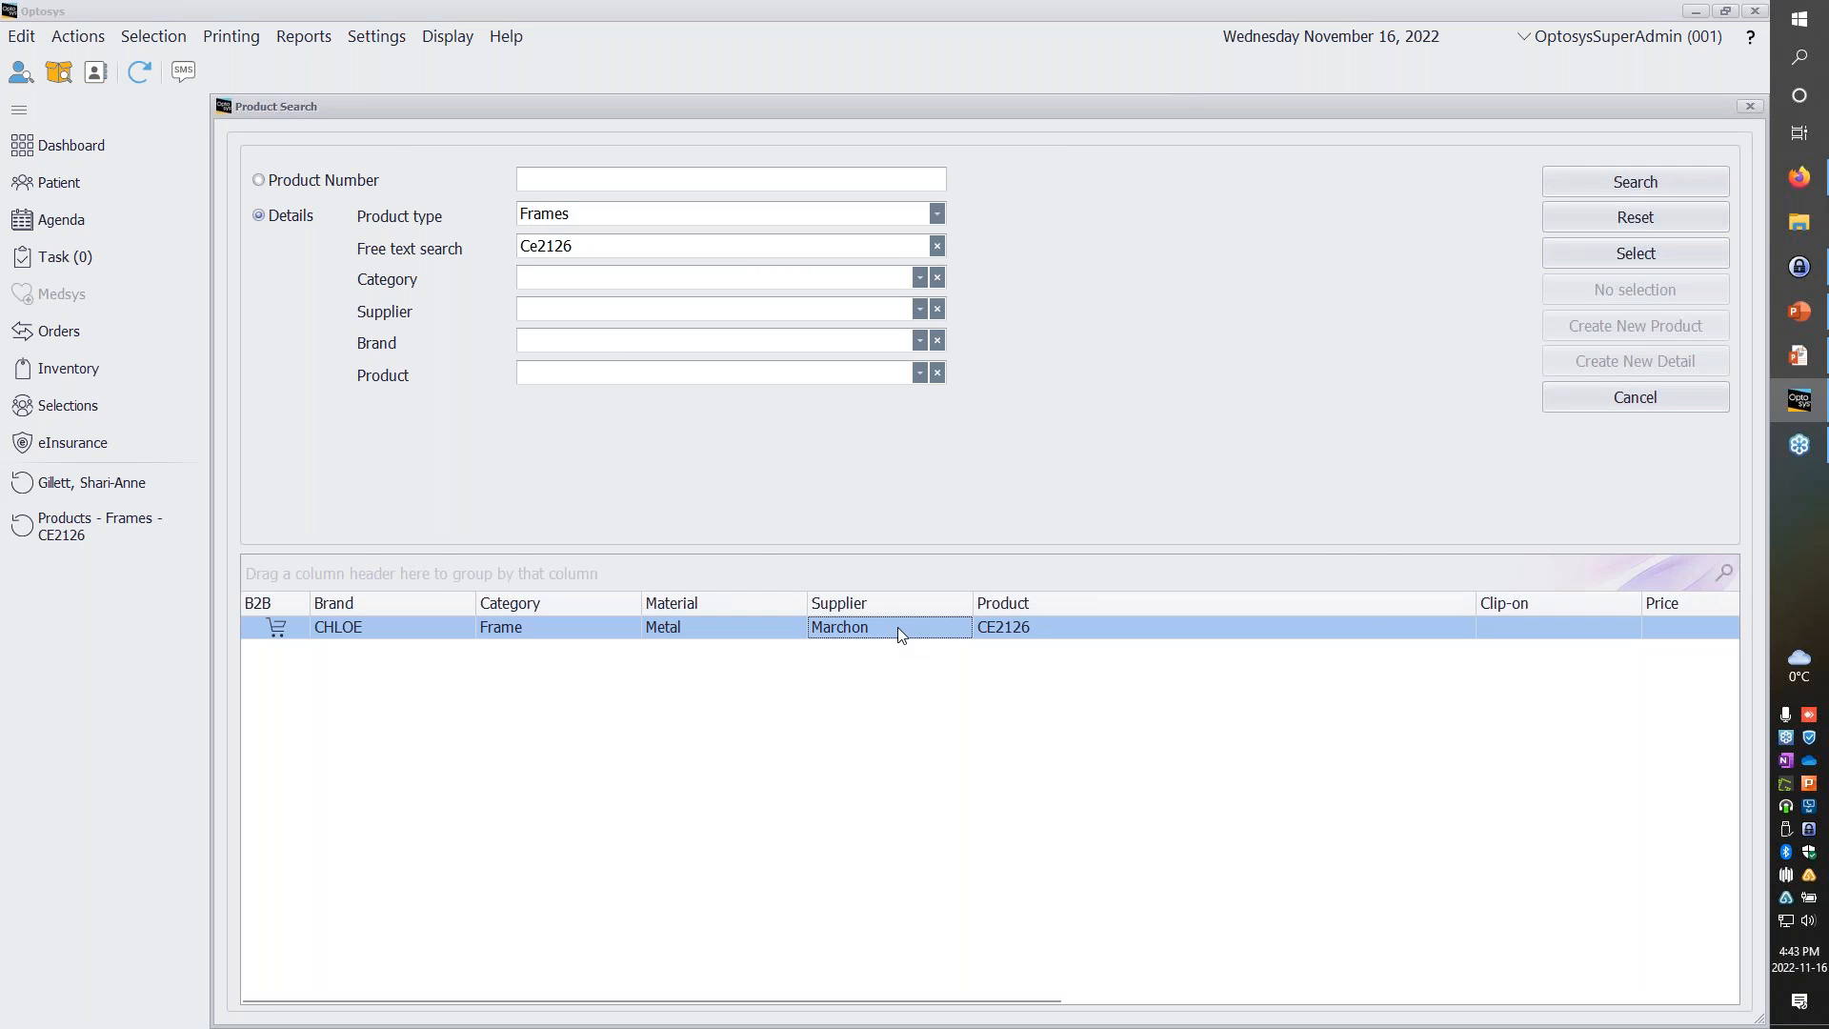
{"action": "double_click", "coordinate": [801, 531]}
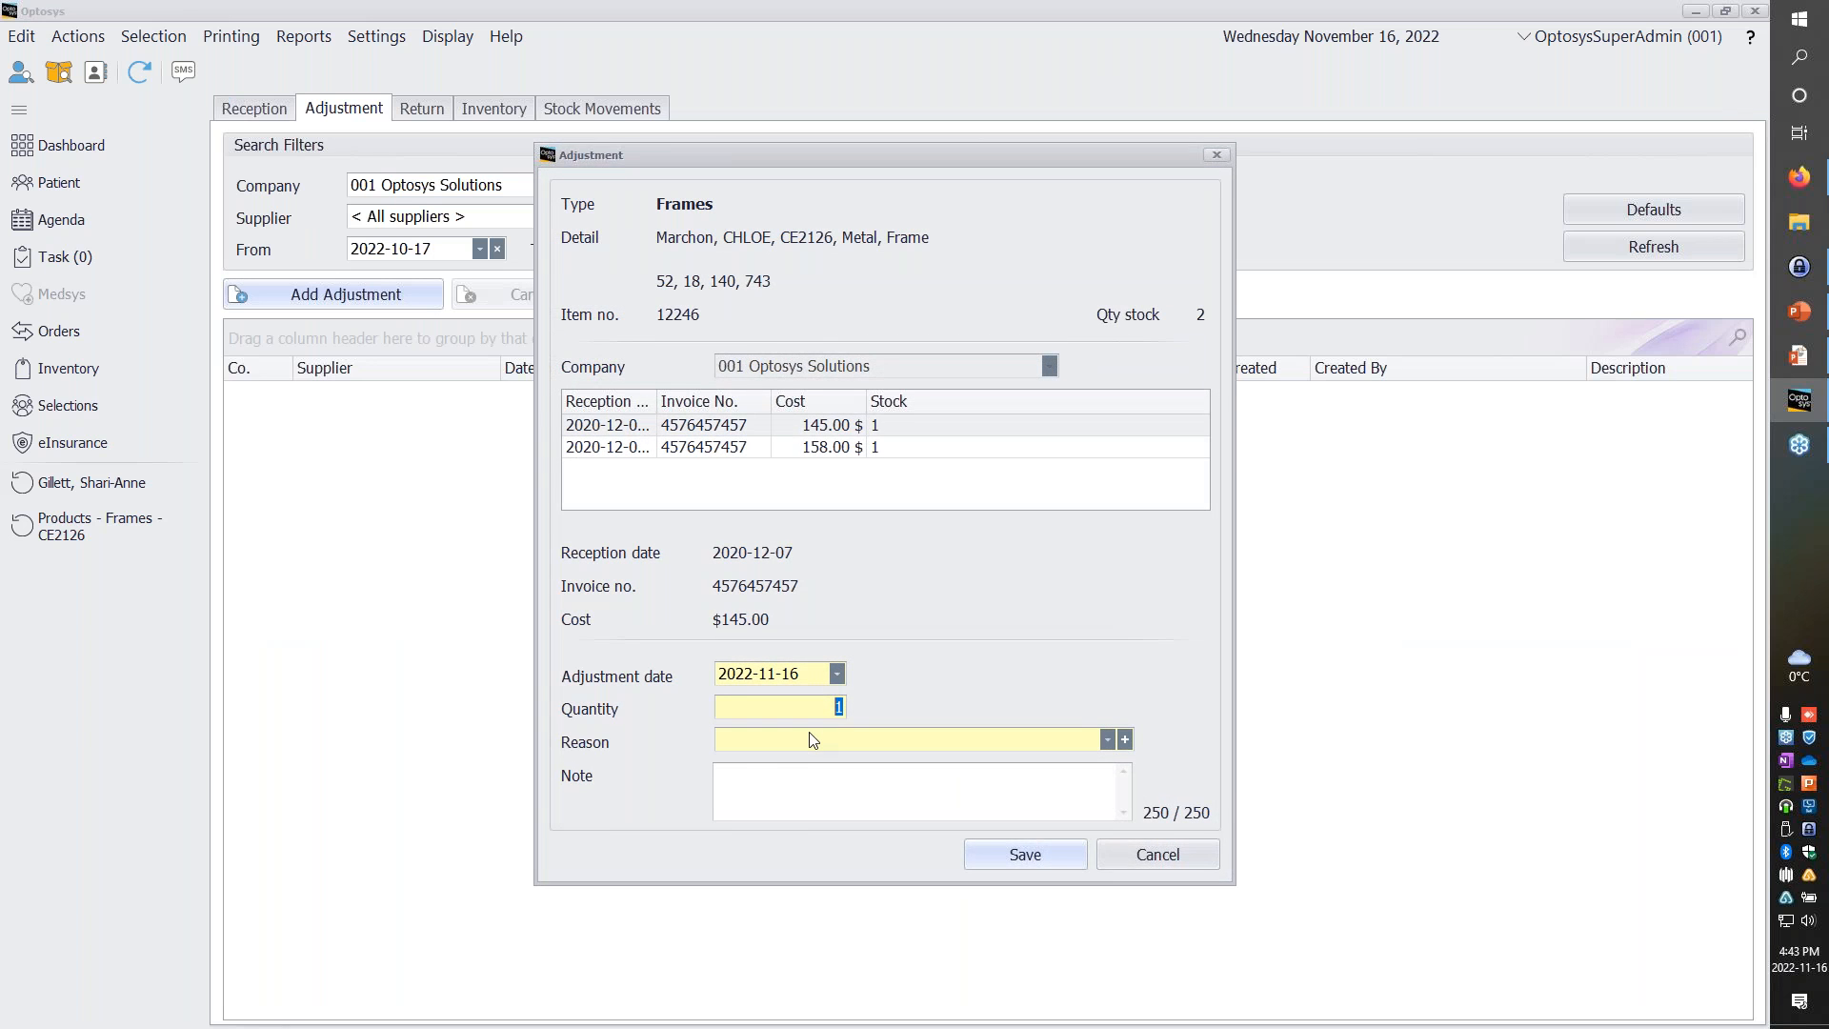
Set the adjustment's reason to Donation and save it with a quantity of 1.
{"action": "left_click", "coordinate": [812, 740]}
{"action": "scroll", "coordinate": [816, 779], "scroll_direction": "down", "scroll_amount": 1}
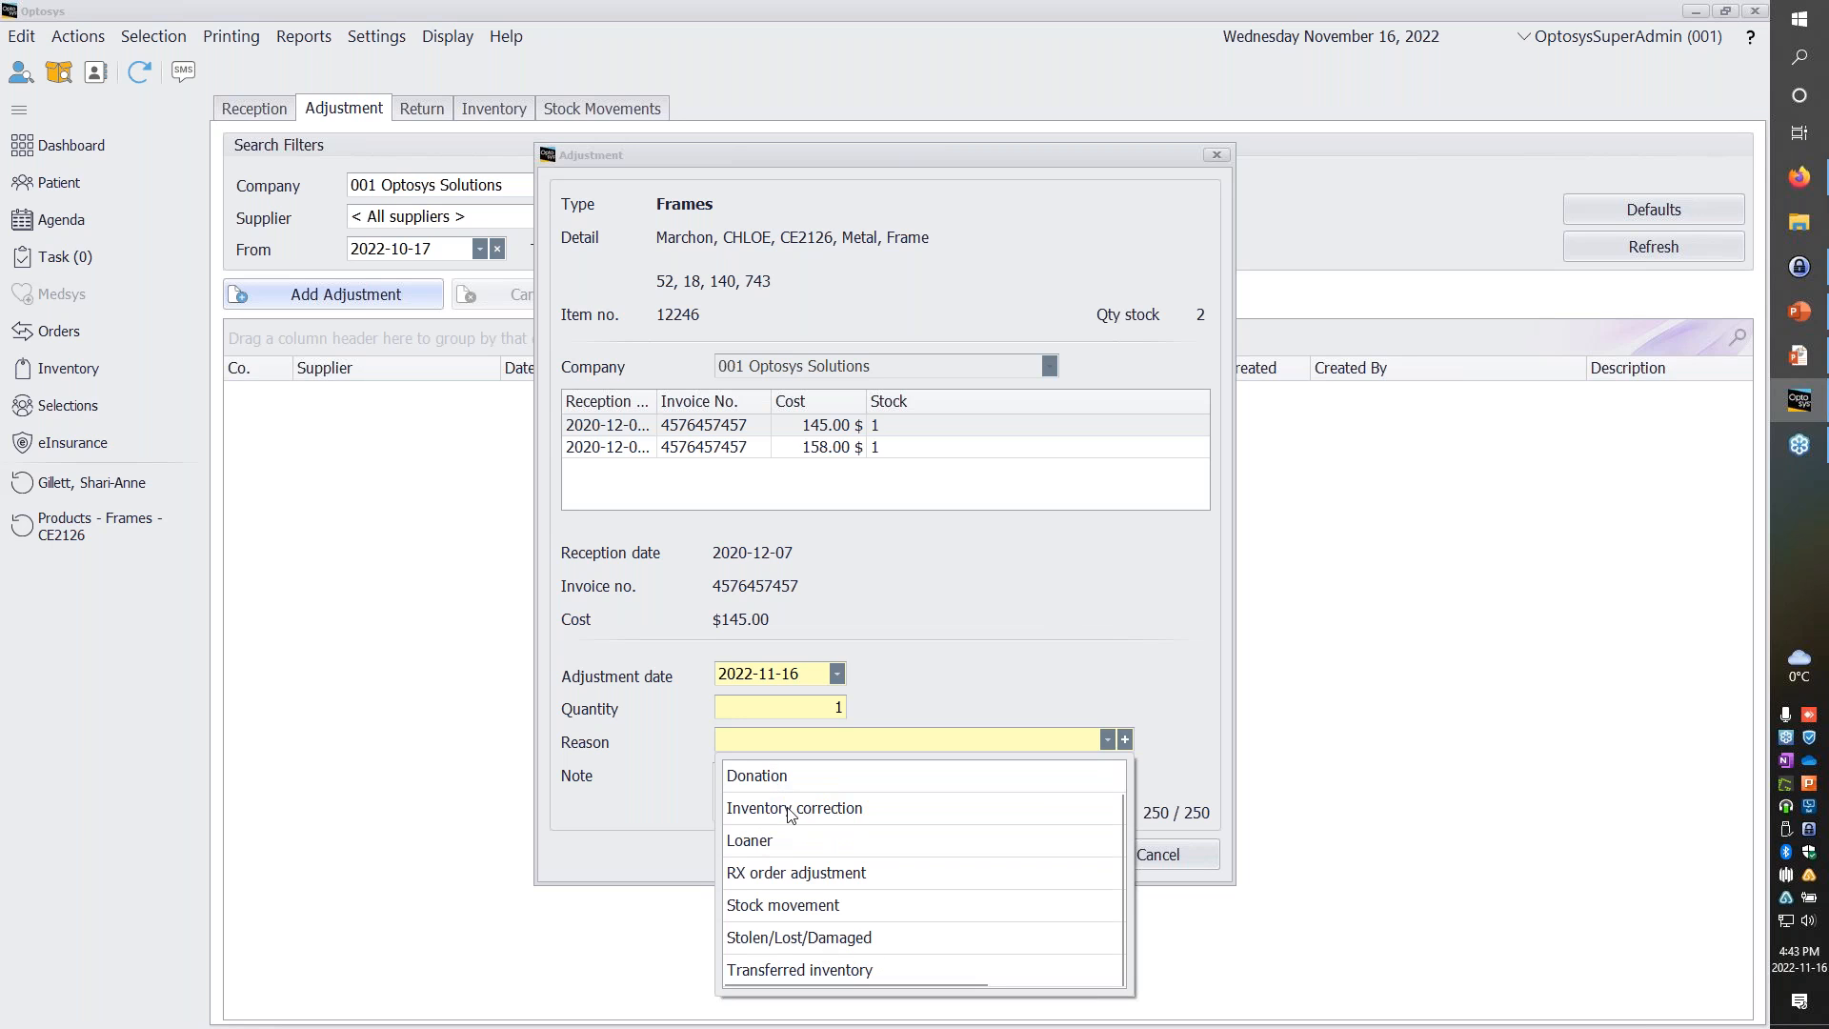
{"action": "scroll", "coordinate": [773, 786], "scroll_direction": "up", "scroll_amount": 1}
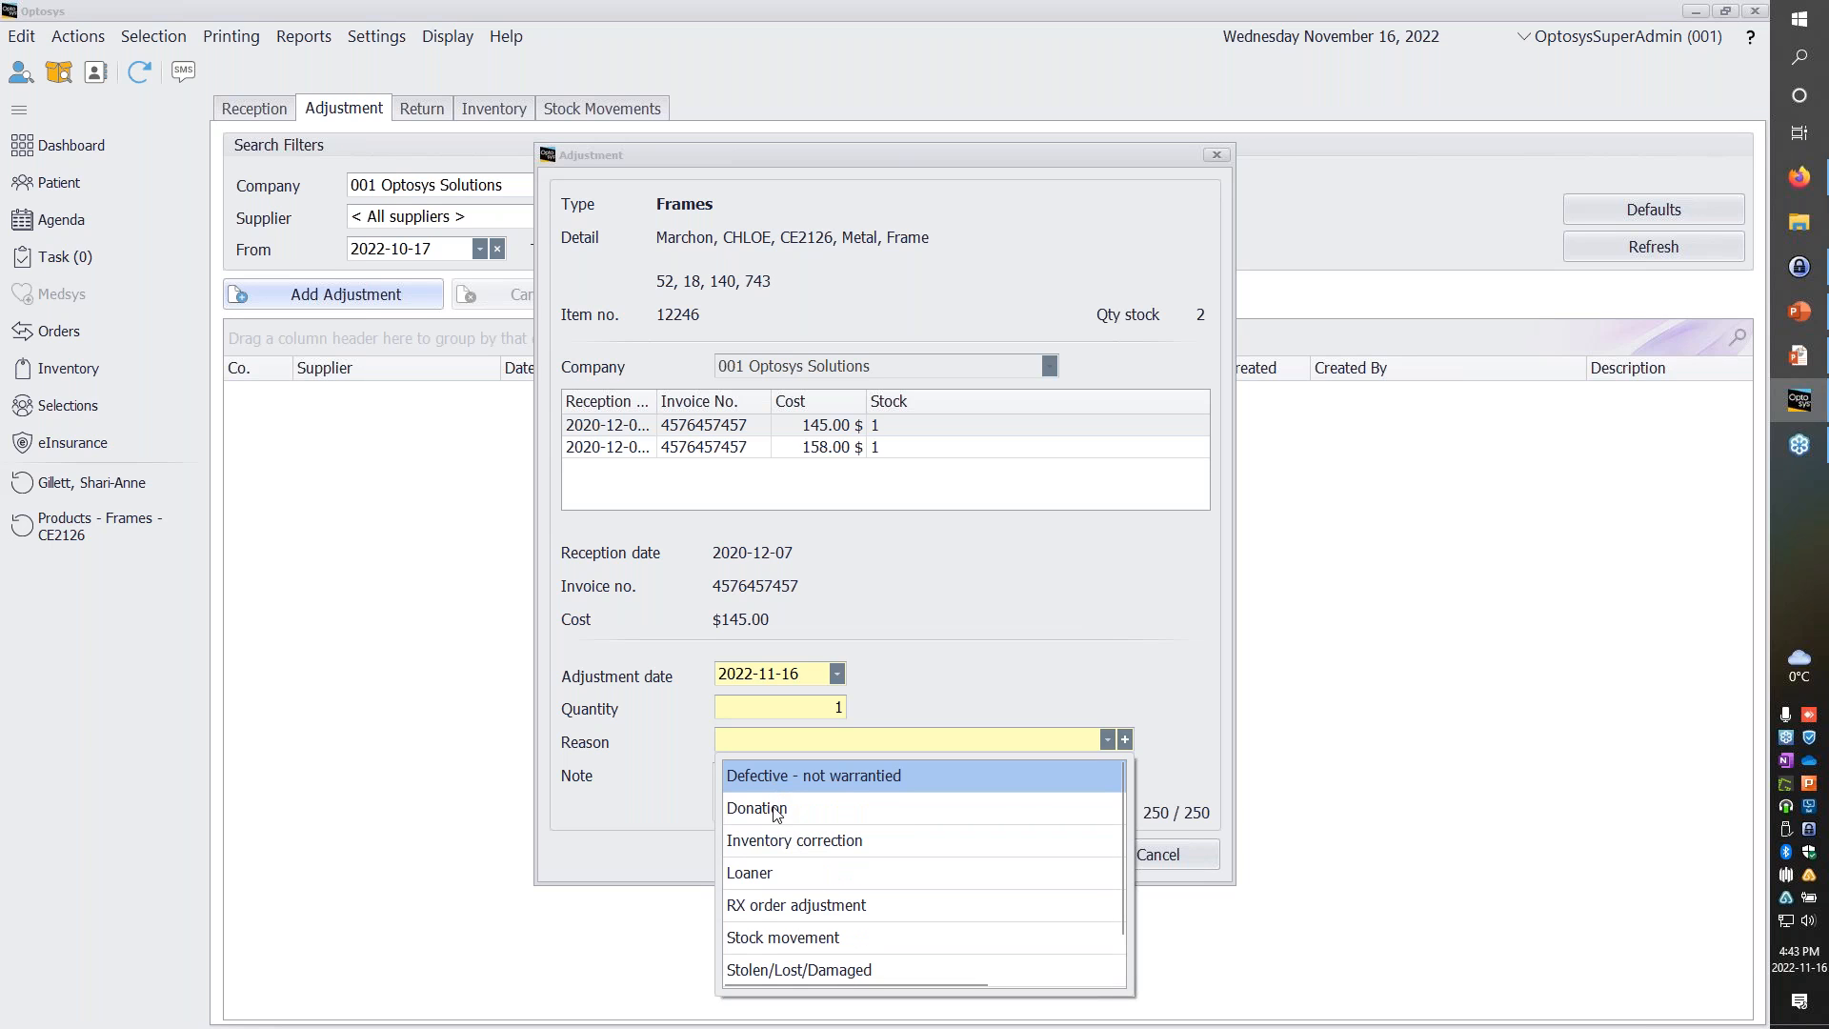
{"action": "left_click", "coordinate": [776, 810]}
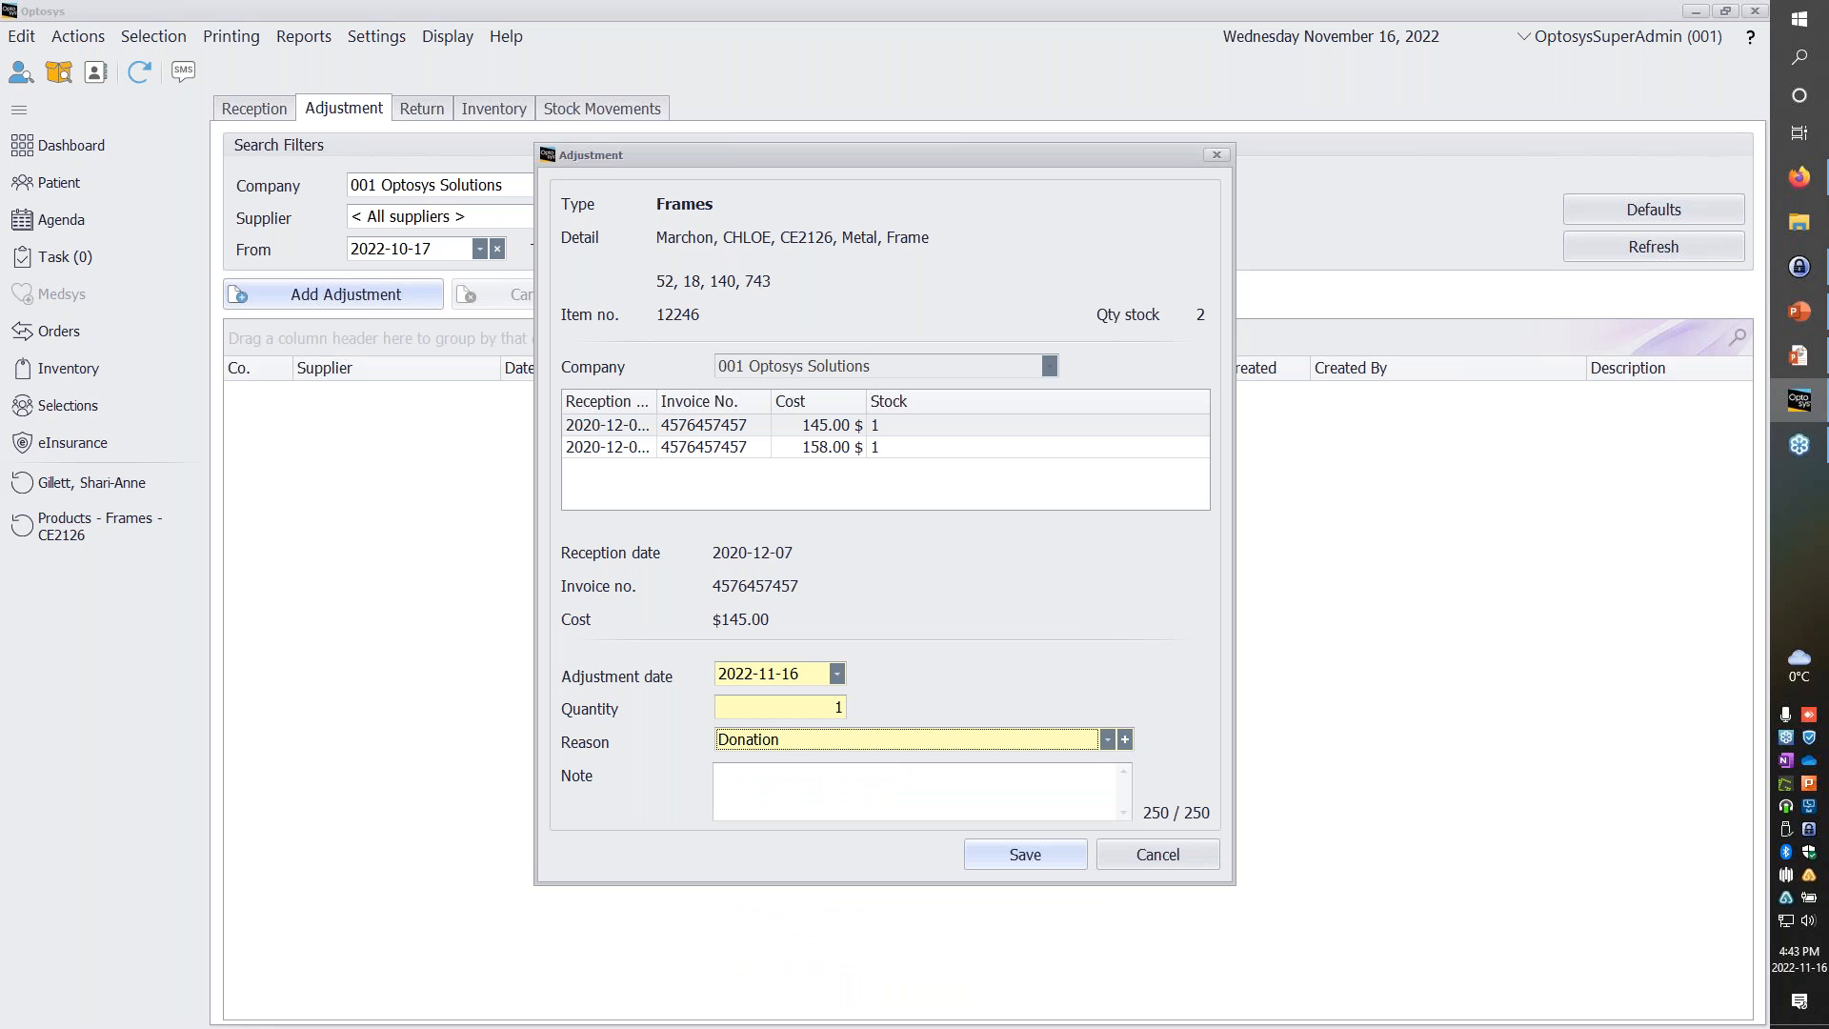
{"action": "left_click", "coordinate": [1049, 860]}
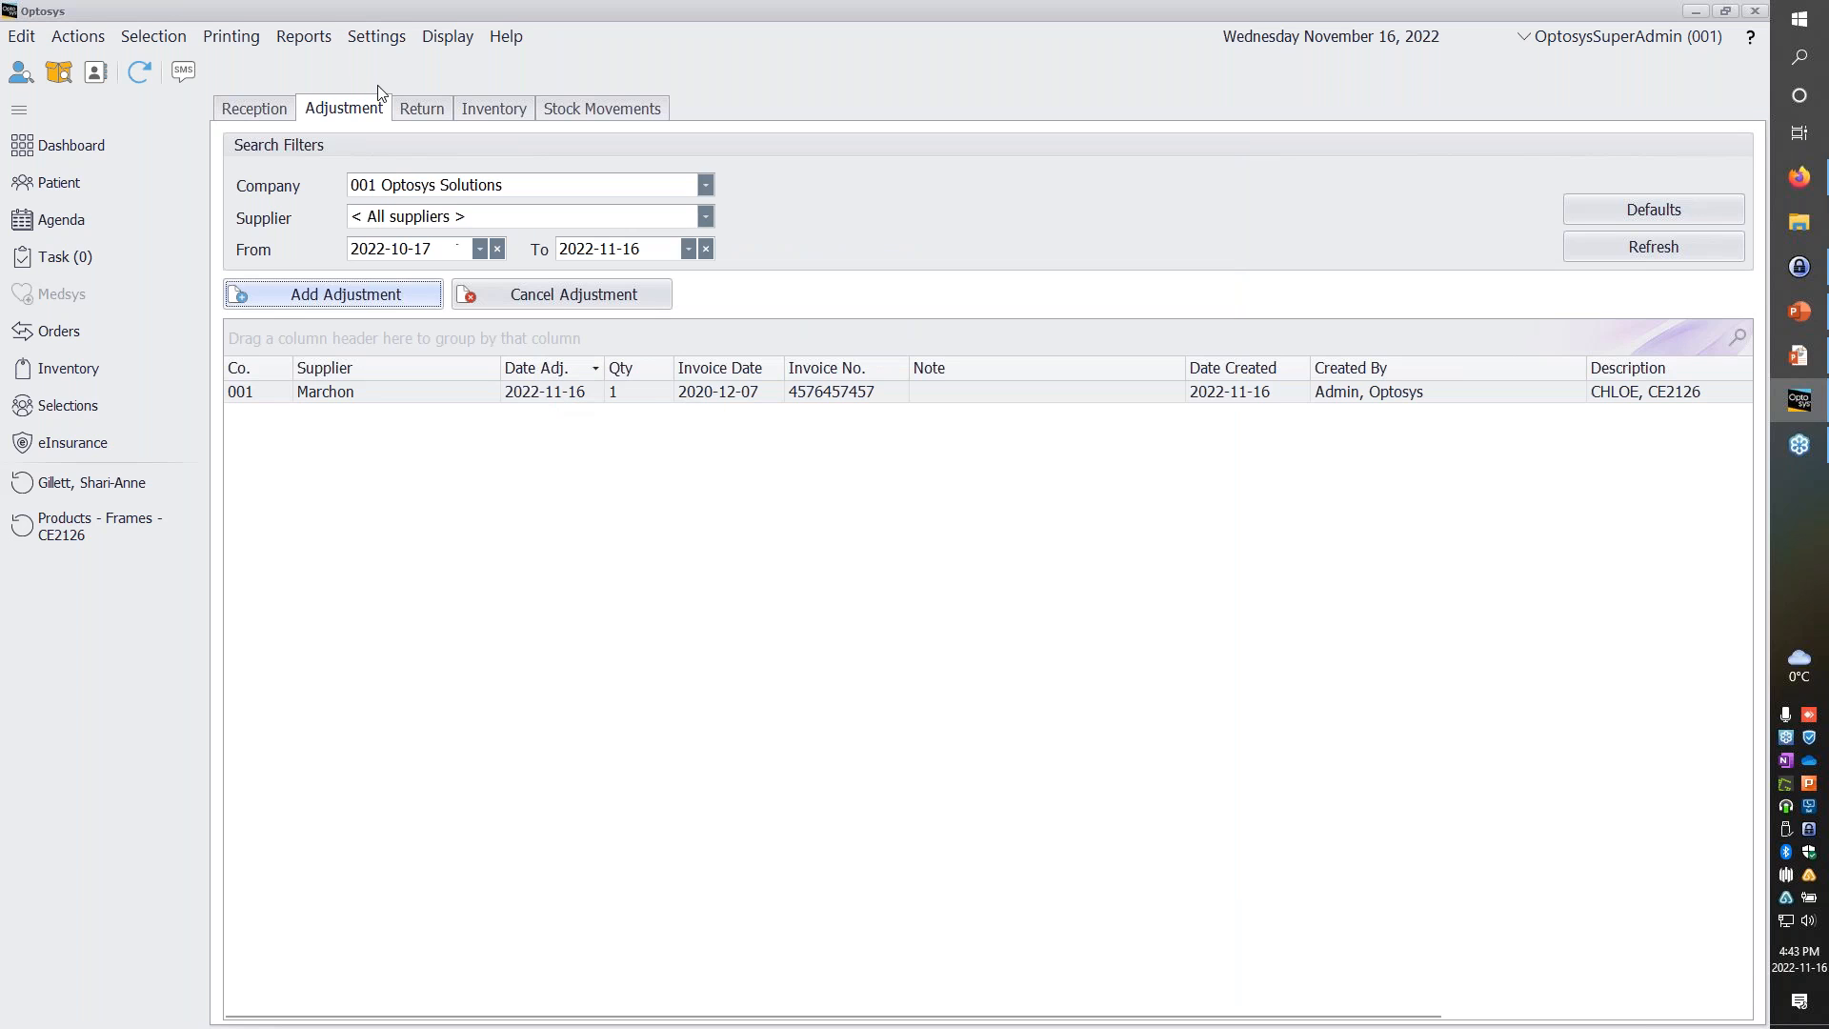
Open the Adjustments Report options, choose Donation as the reason, look through the other available reasons, and close without generating the report.
{"action": "left_click", "coordinate": [302, 37]}
{"action": "mouse_move", "coordinate": [368, 91]}
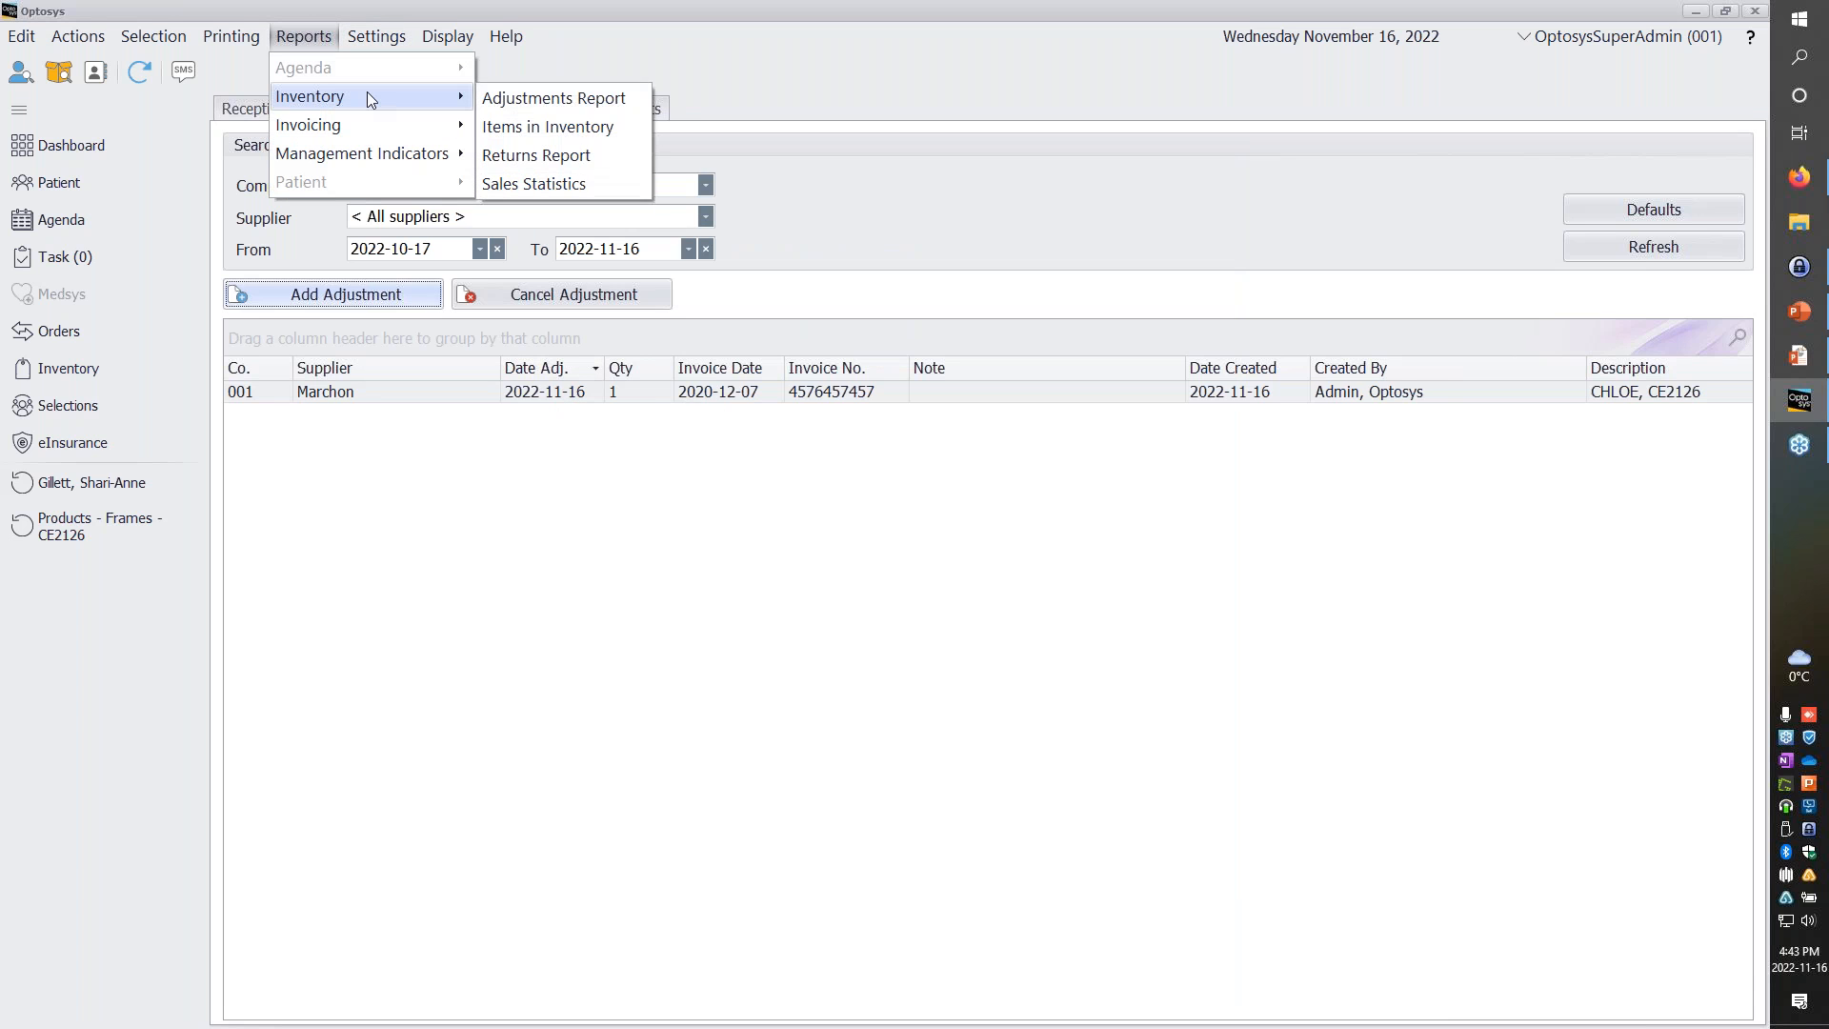
{"action": "left_click", "coordinate": [550, 104]}
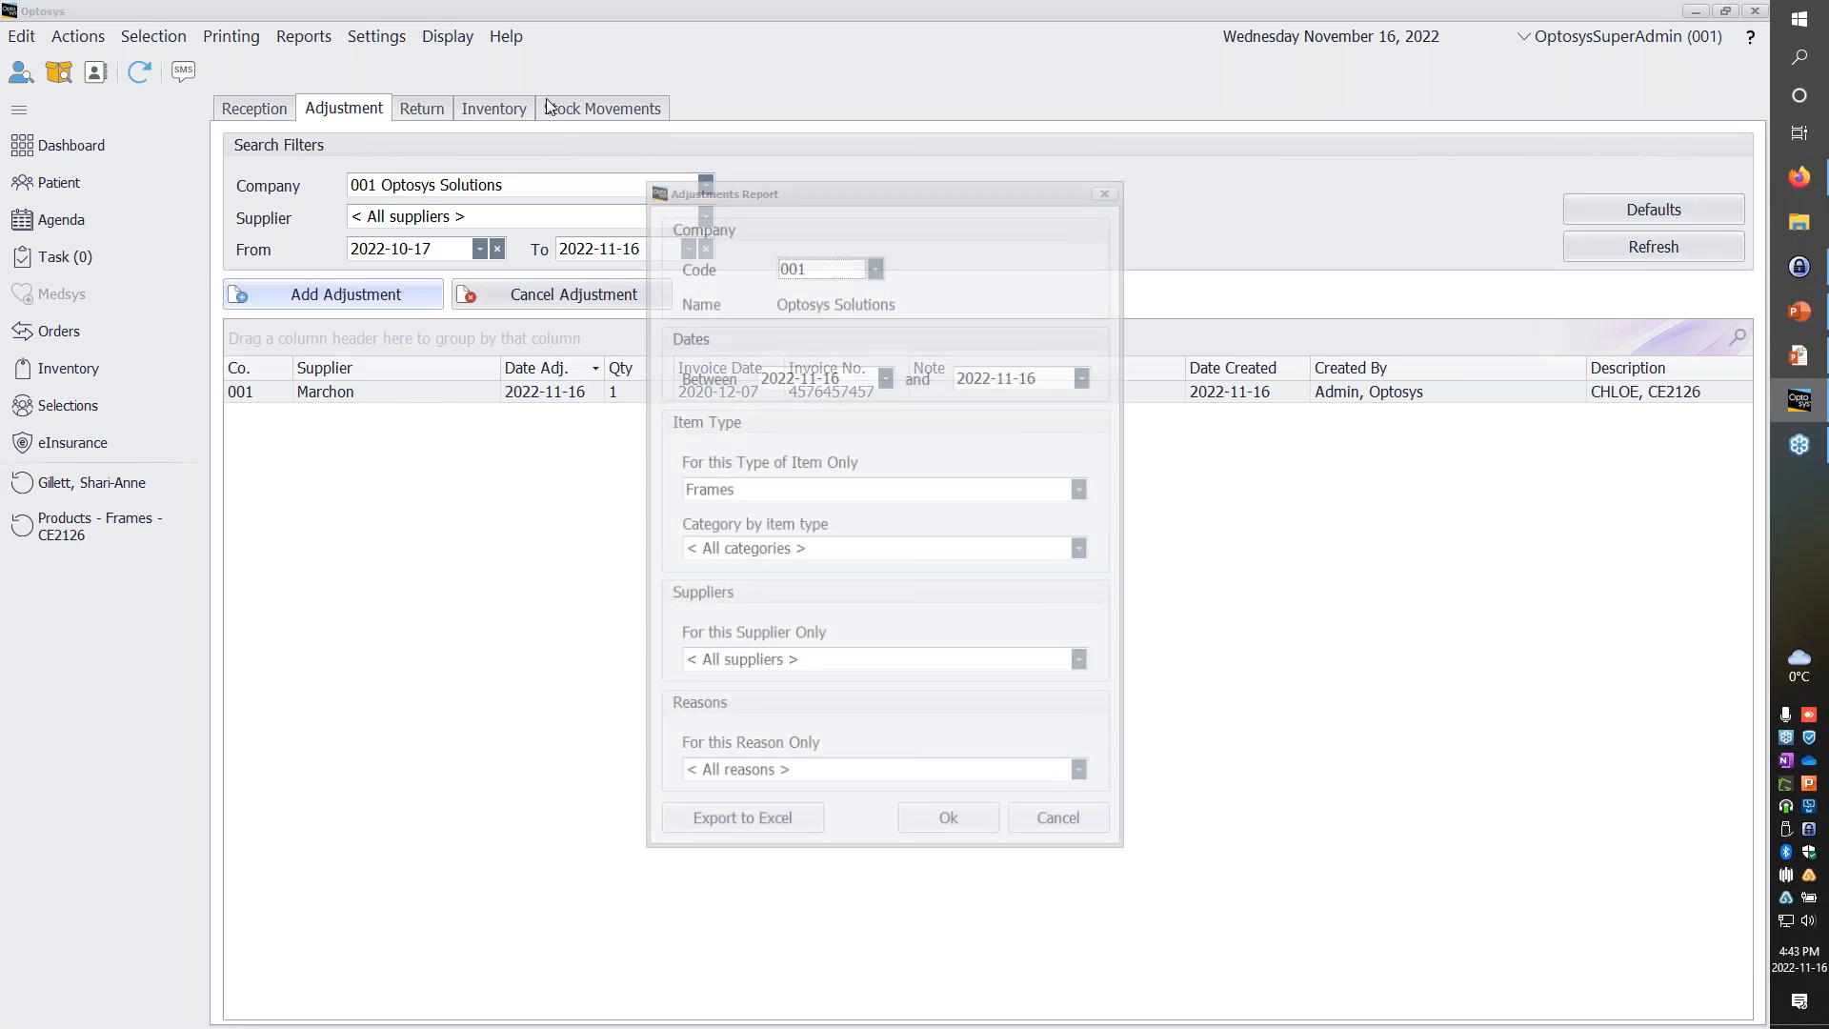
{"action": "left_click", "coordinate": [785, 780]}
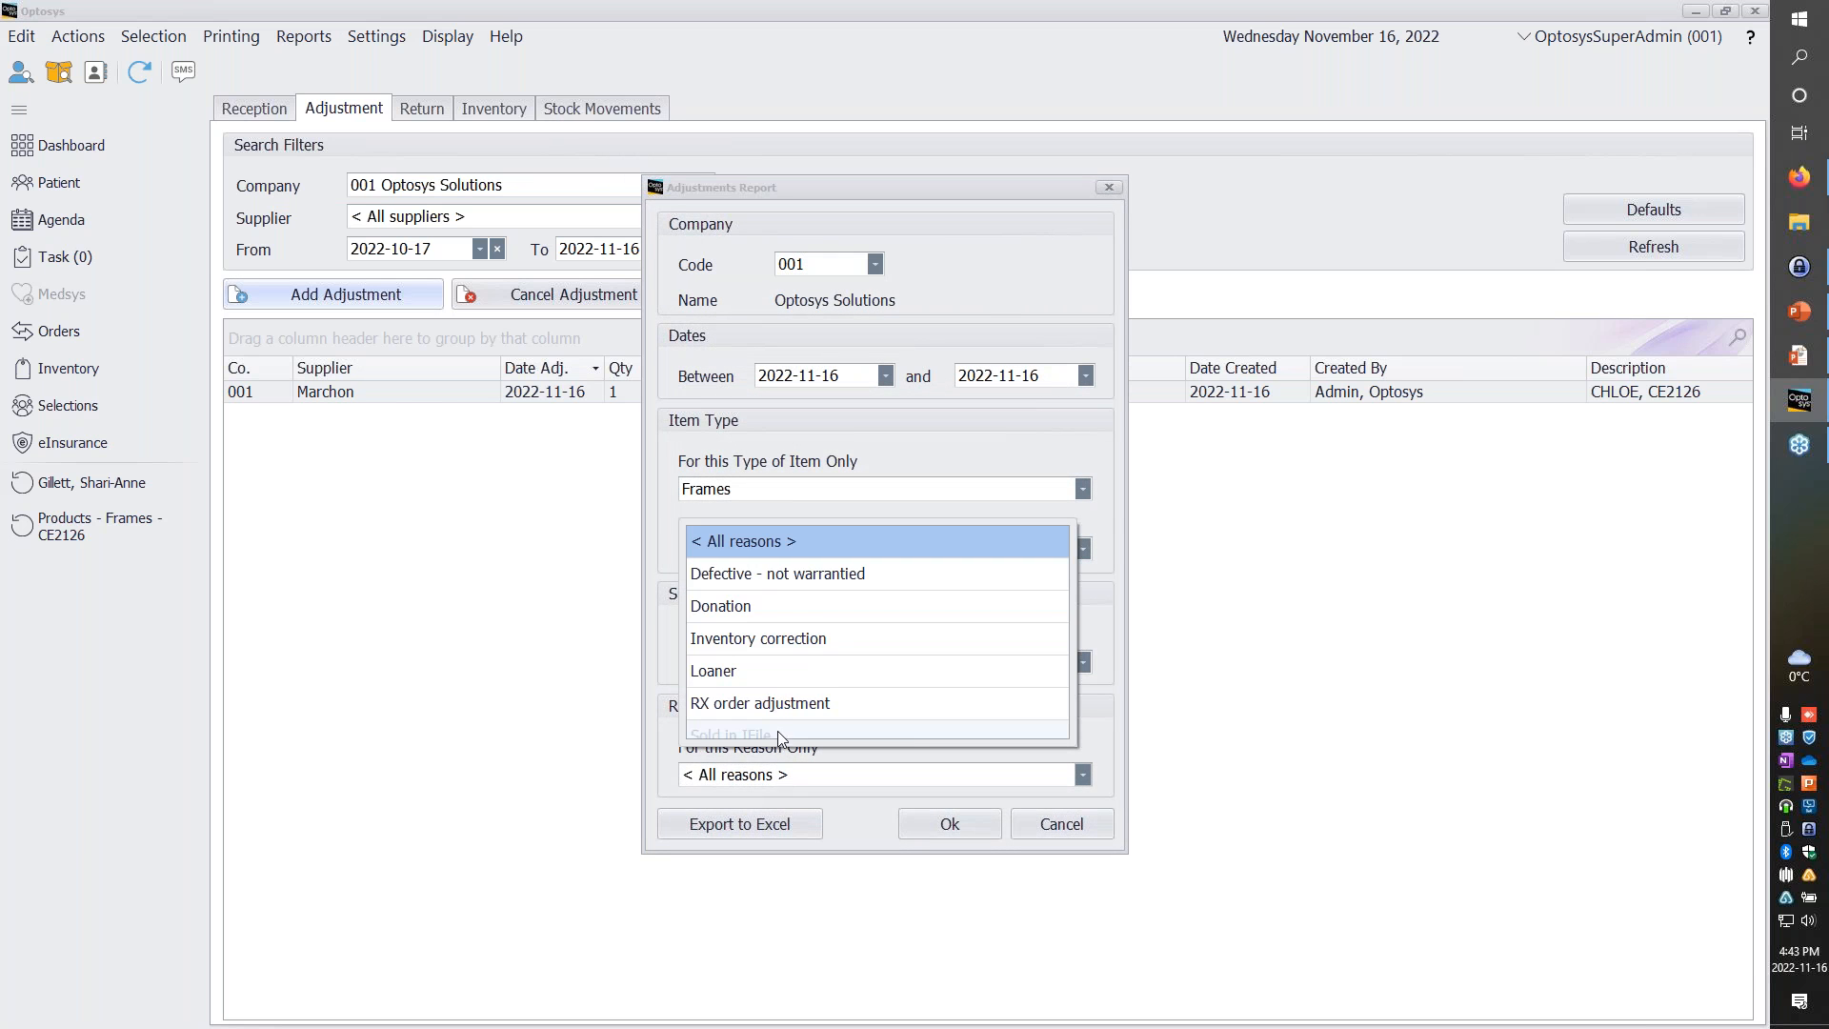
{"action": "left_click", "coordinate": [763, 606]}
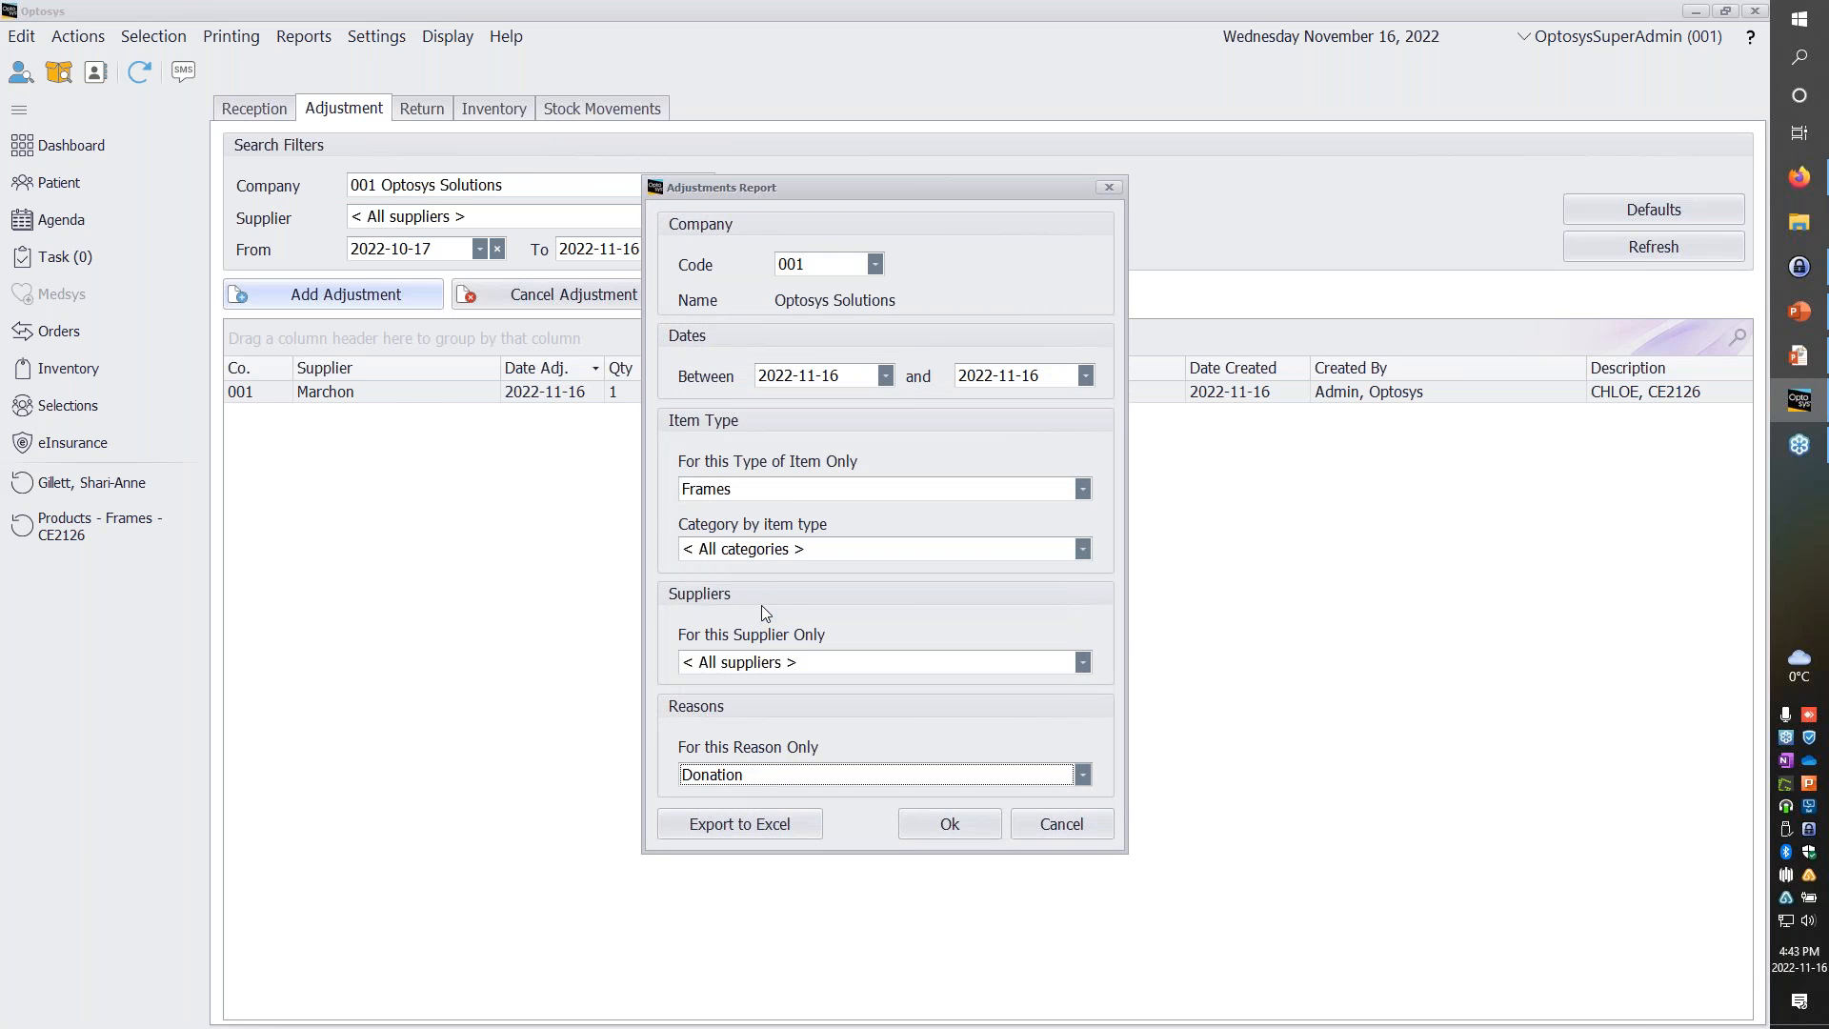
{"action": "left_click", "coordinate": [768, 779]}
{"action": "scroll", "coordinate": [762, 607], "scroll_direction": "down", "scroll_amount": 1}
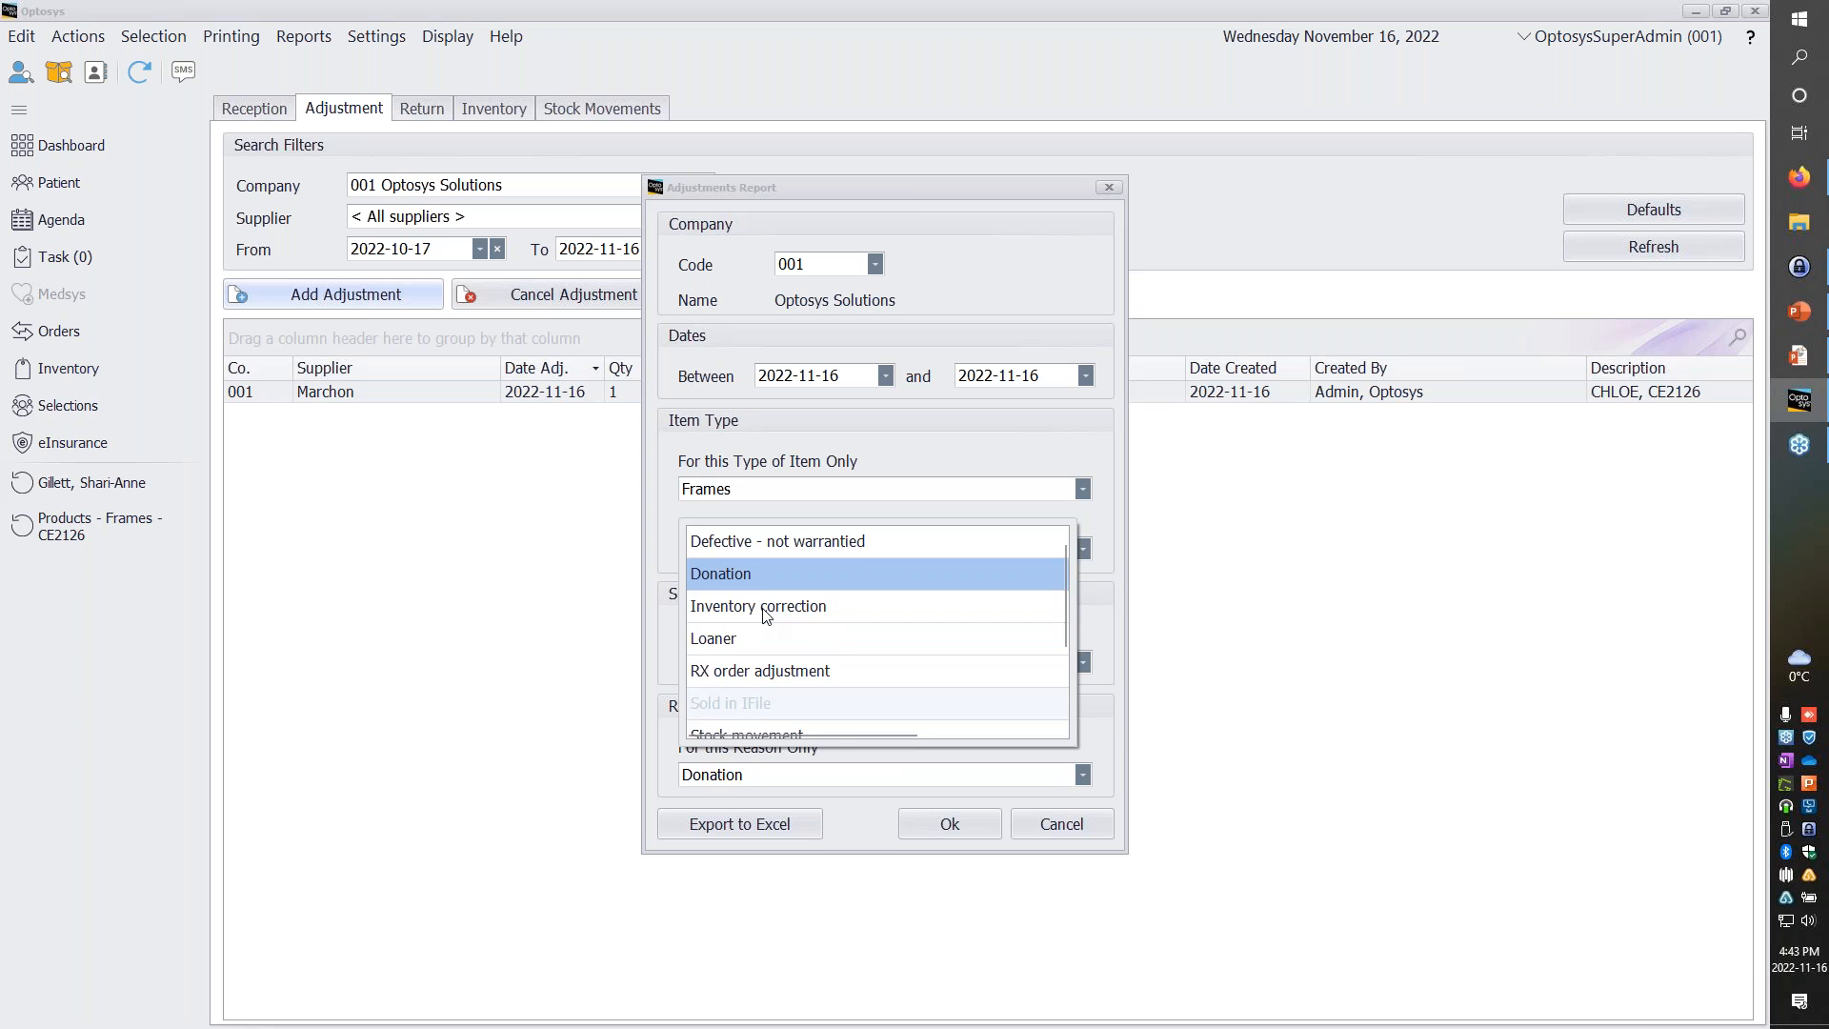
{"action": "scroll", "coordinate": [762, 640], "scroll_direction": "down", "scroll_amount": 2}
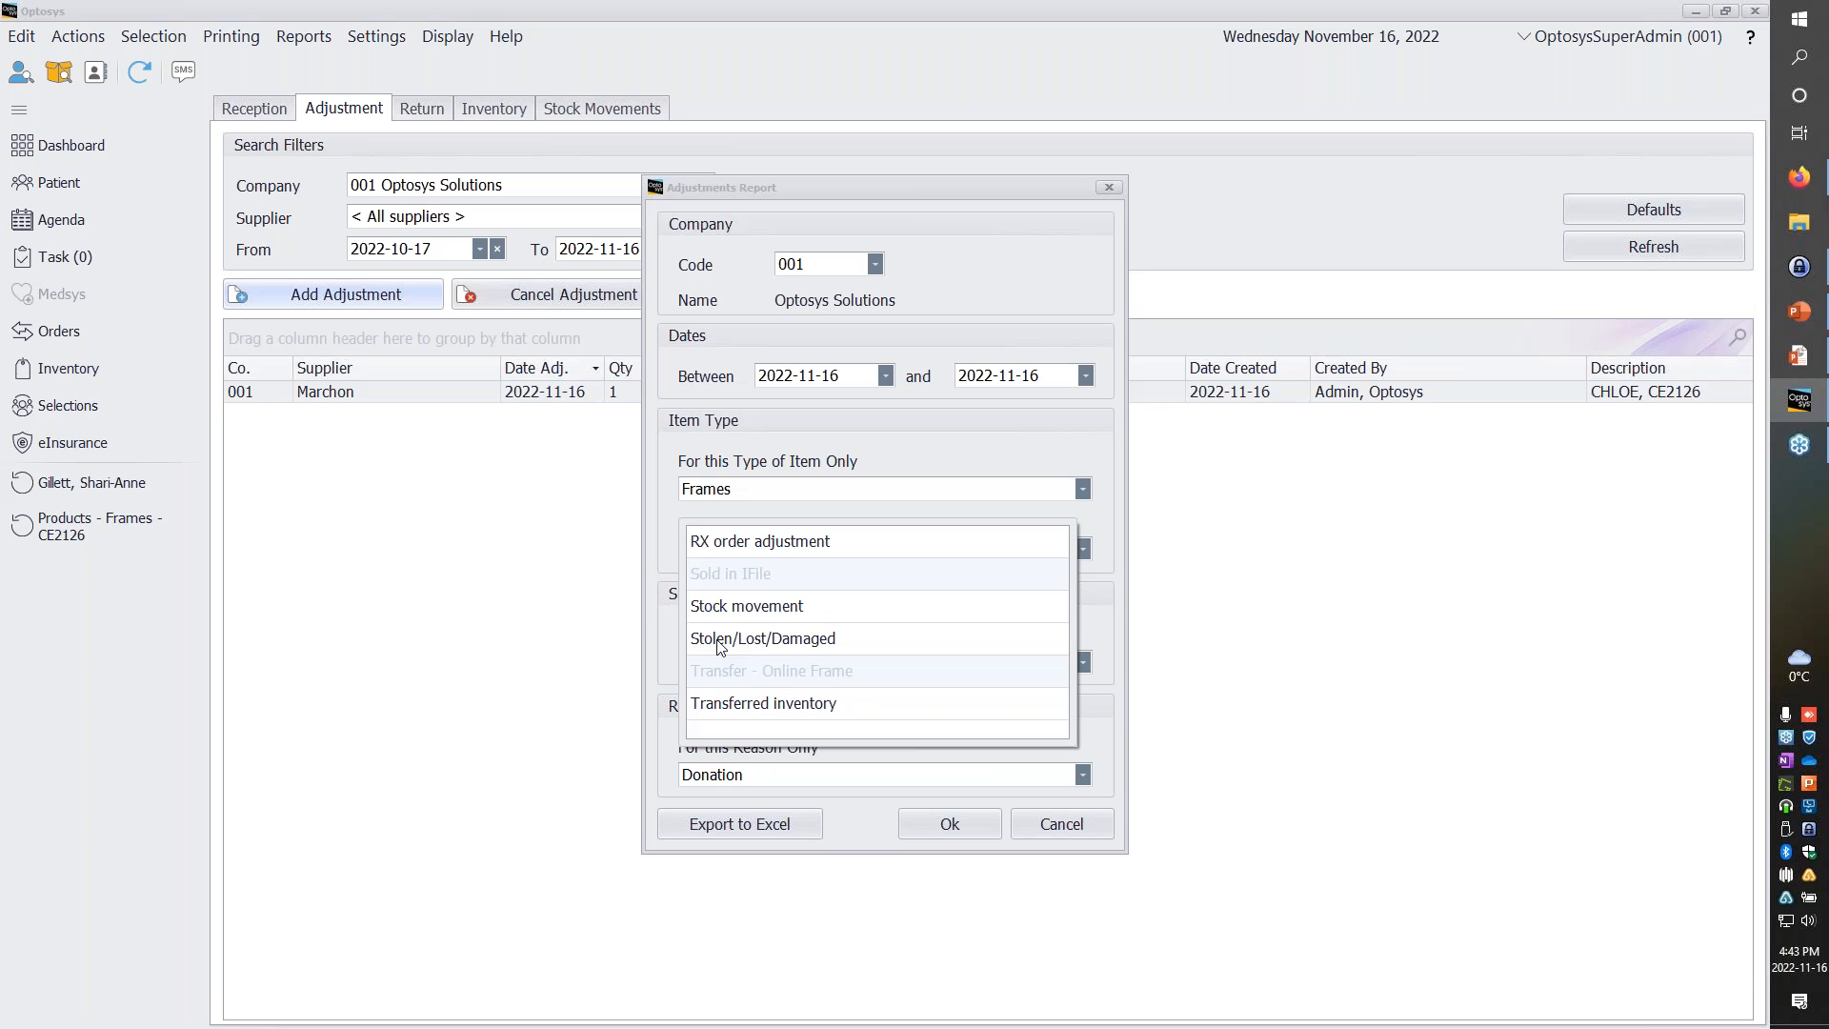
{"action": "left_click", "coordinate": [687, 484]}
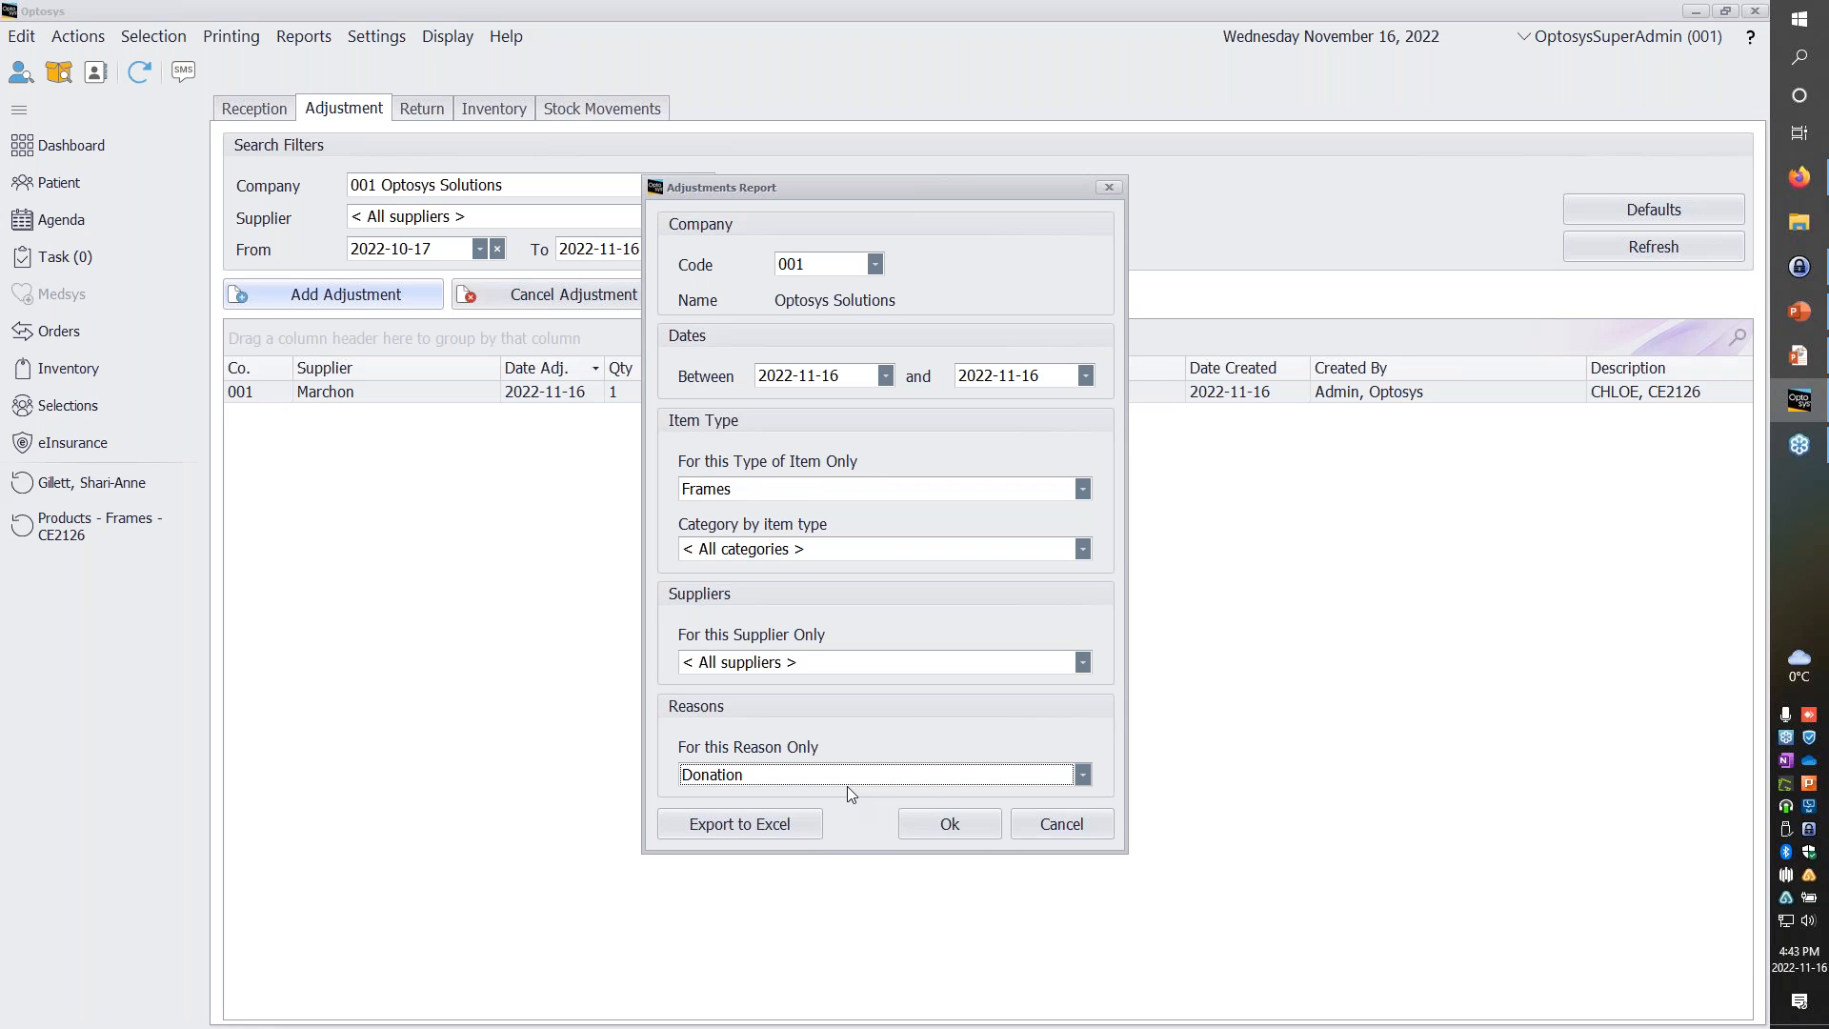
{"action": "left_click", "coordinate": [1065, 823]}
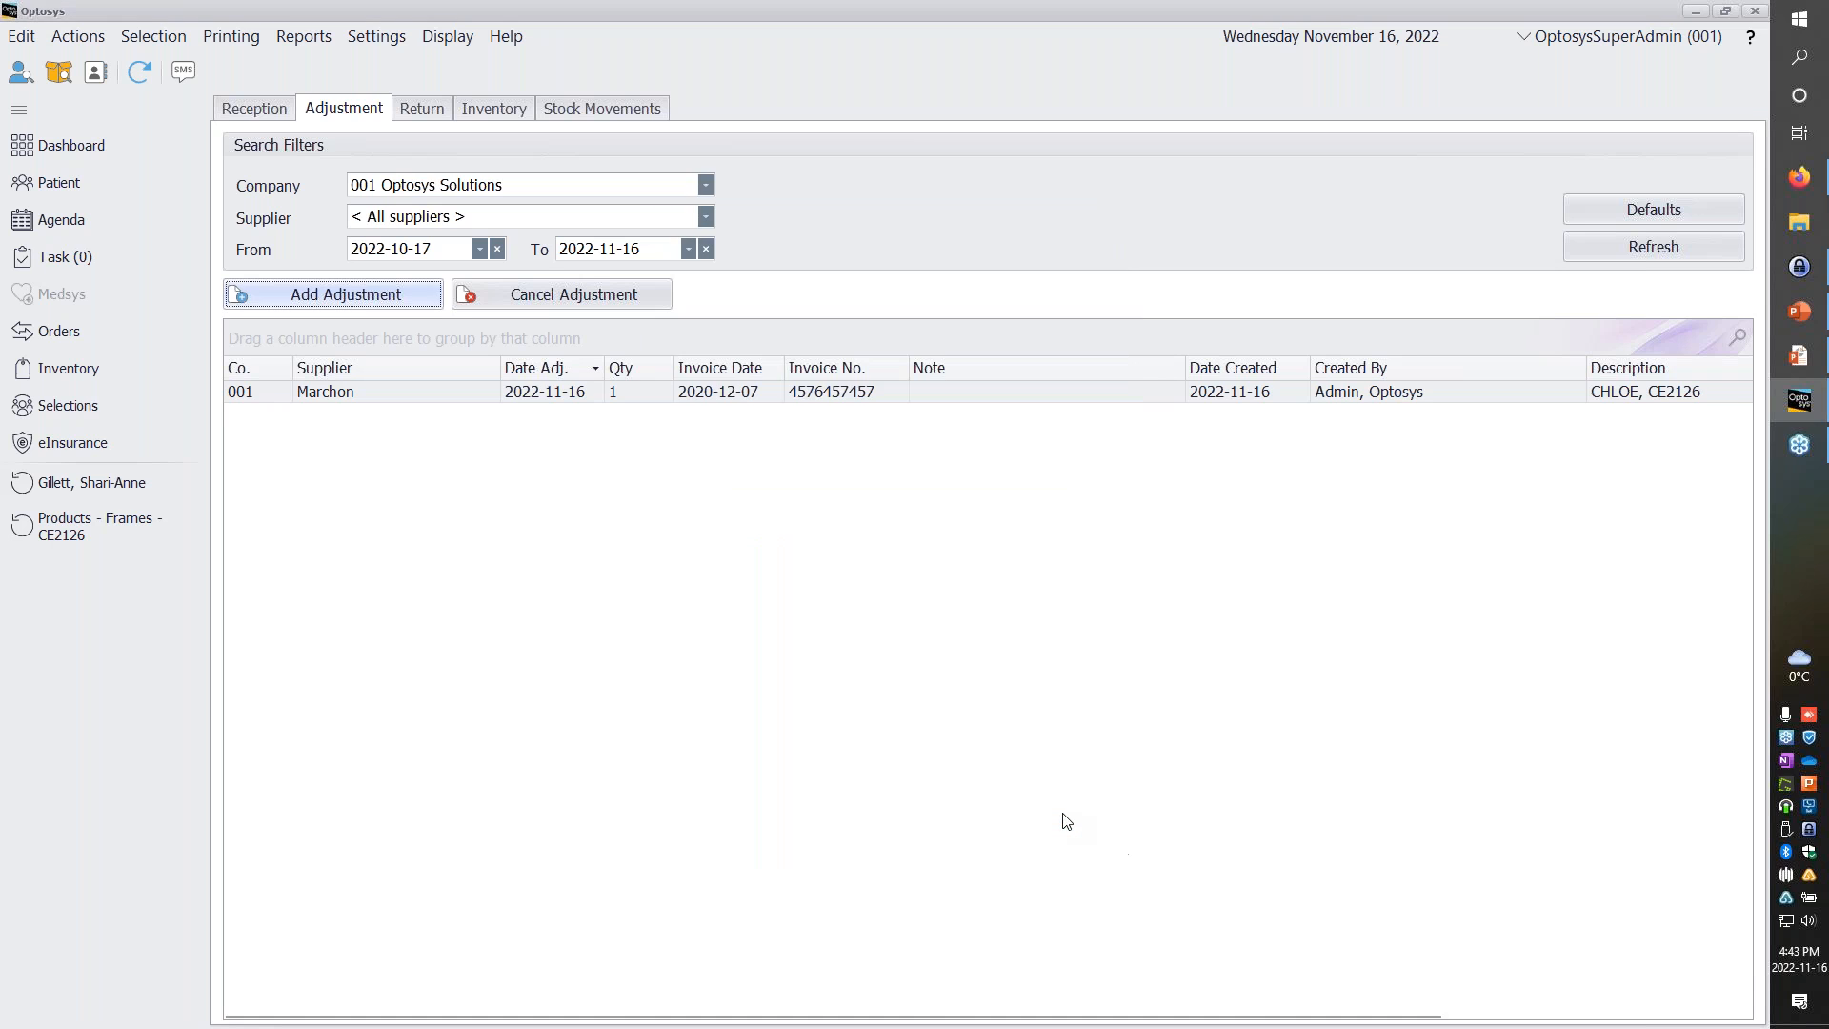
Review the details of the saved 2022-11-16 adjustment for Marchon's CHLOE CE2126 frame and close it.
{"action": "double_click", "coordinate": [455, 391]}
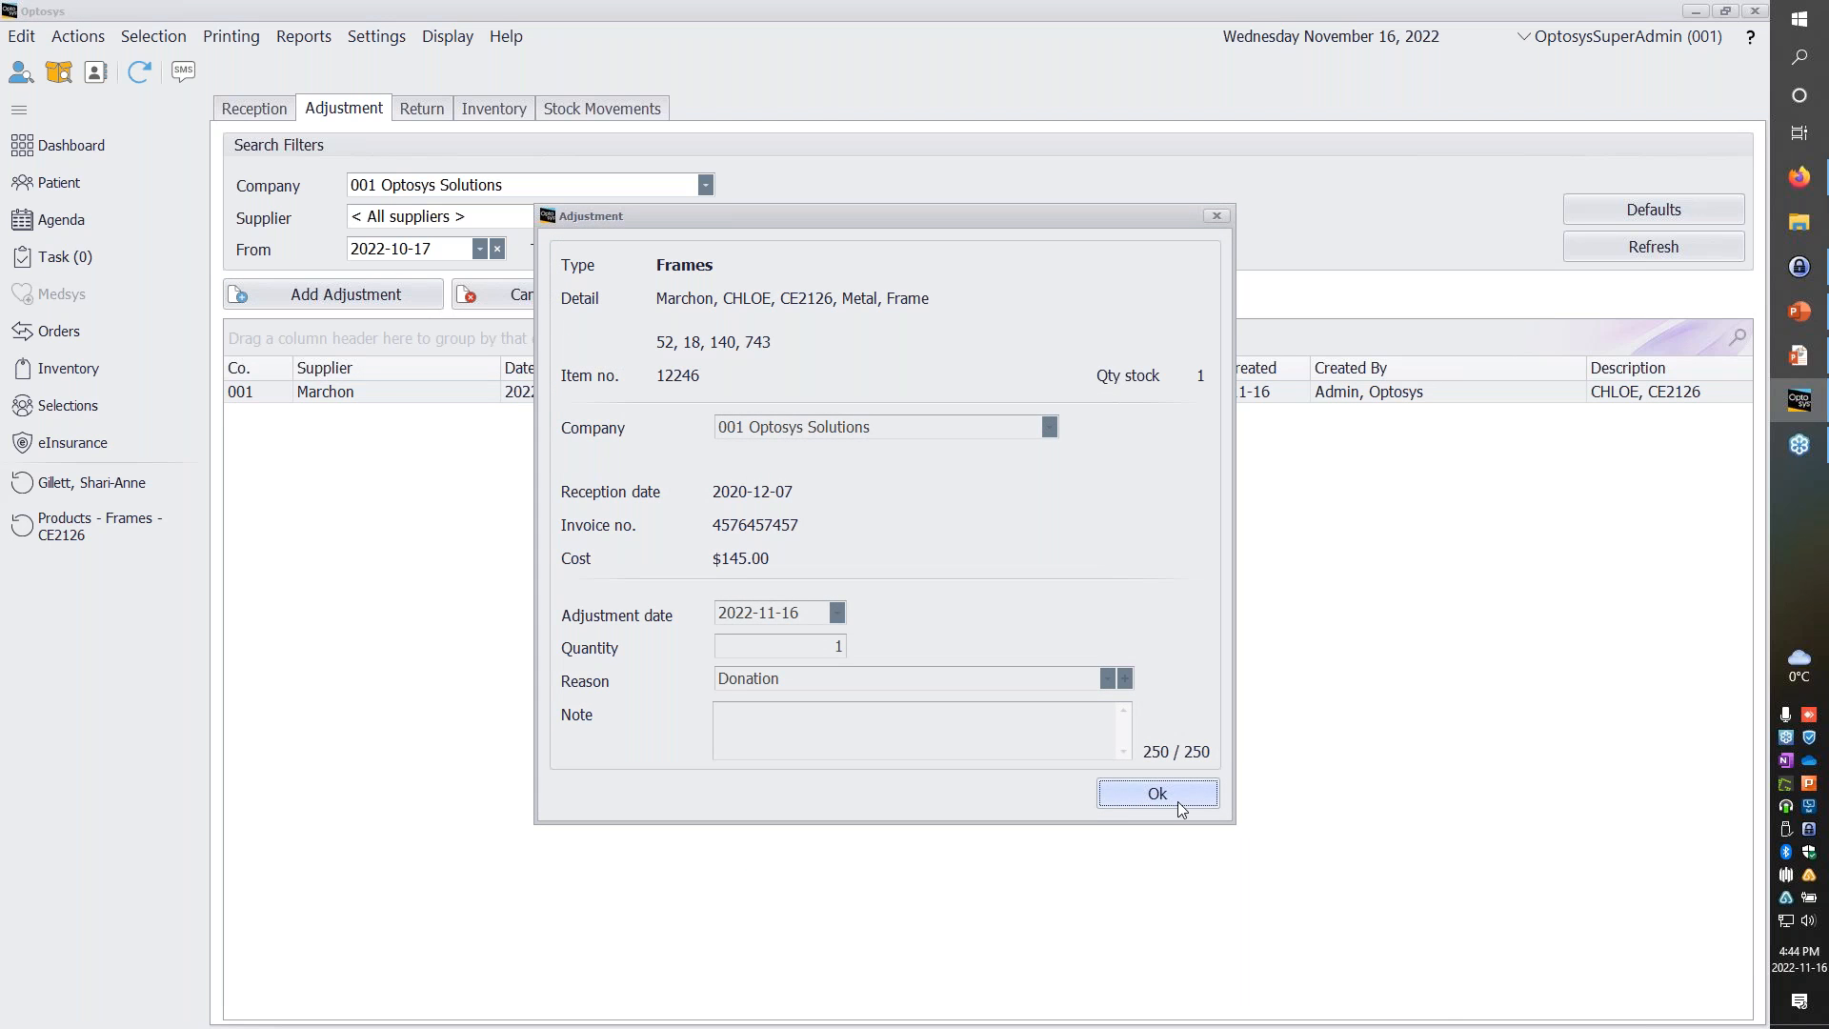
{"action": "left_click", "coordinate": [1177, 802]}
Start another inventory adjustment for Marchon's CHLOE CE2126 metal frame in size 52, 18, 140, 743, found by searching Ce2126.
{"action": "left_click", "coordinate": [374, 293]}
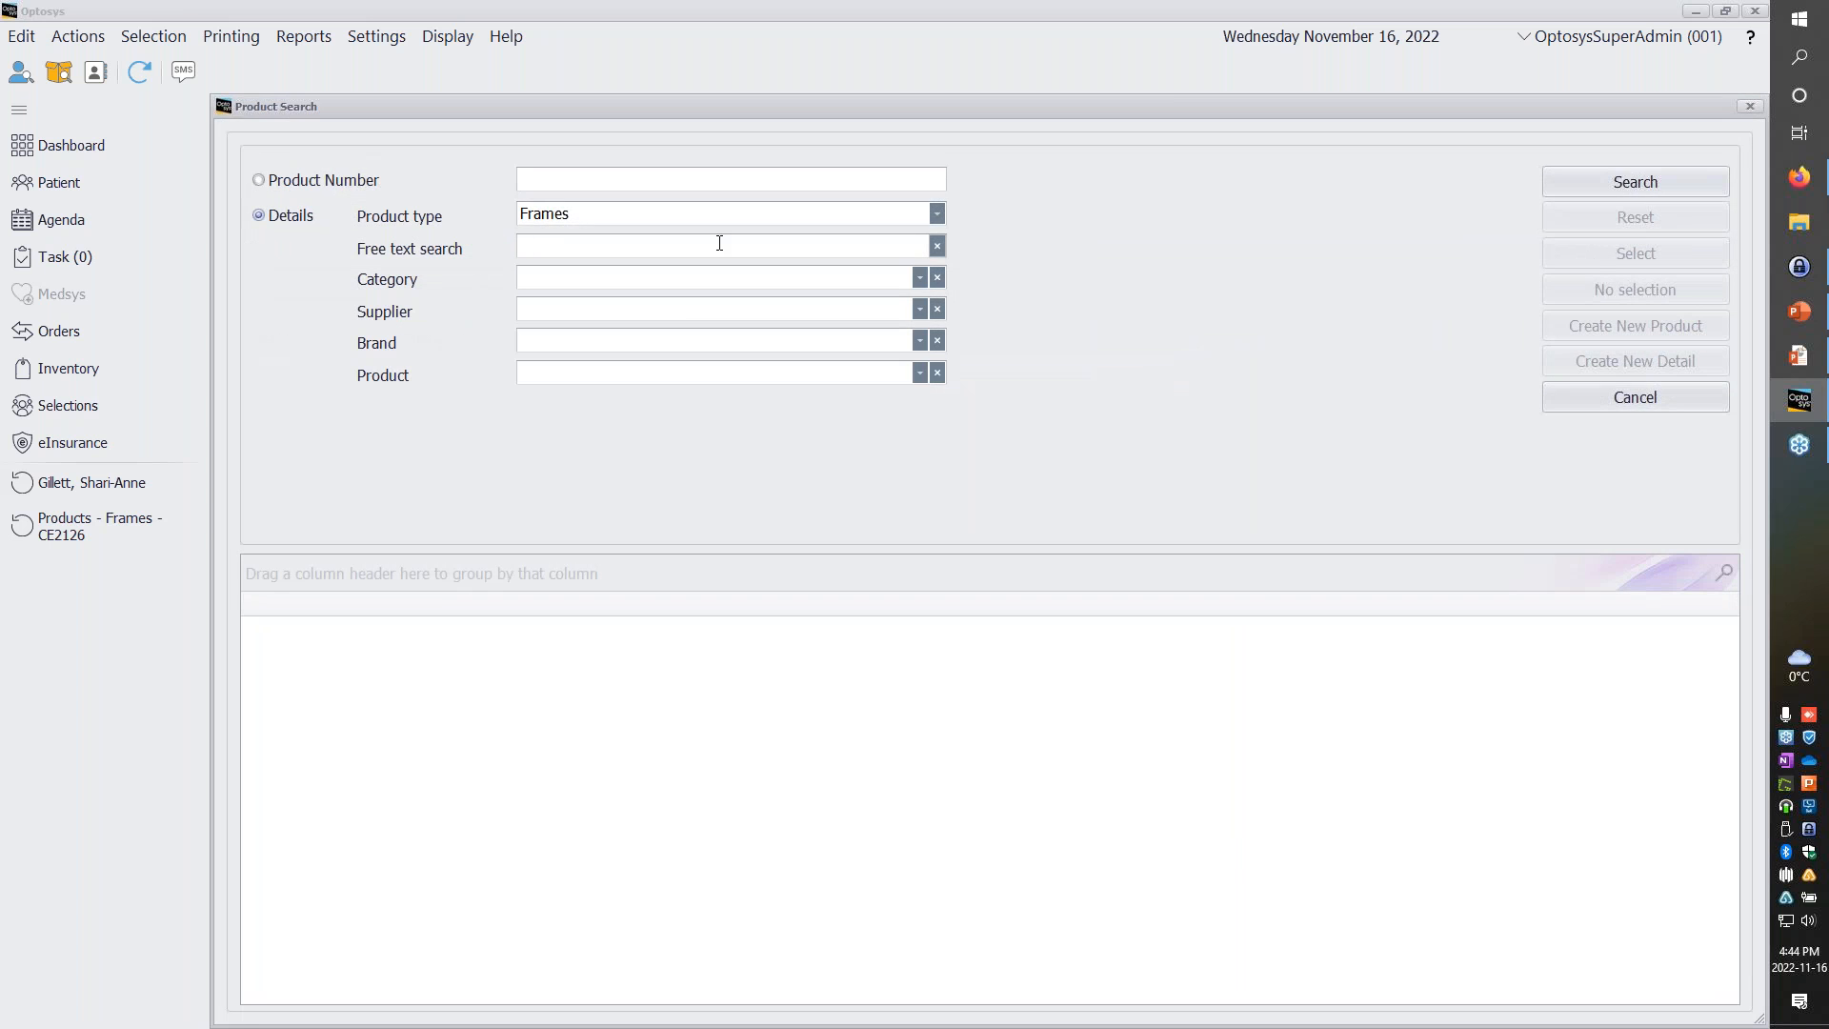
{"action": "type", "text": "Ce2126"}
{"action": "key", "text": "Return"}
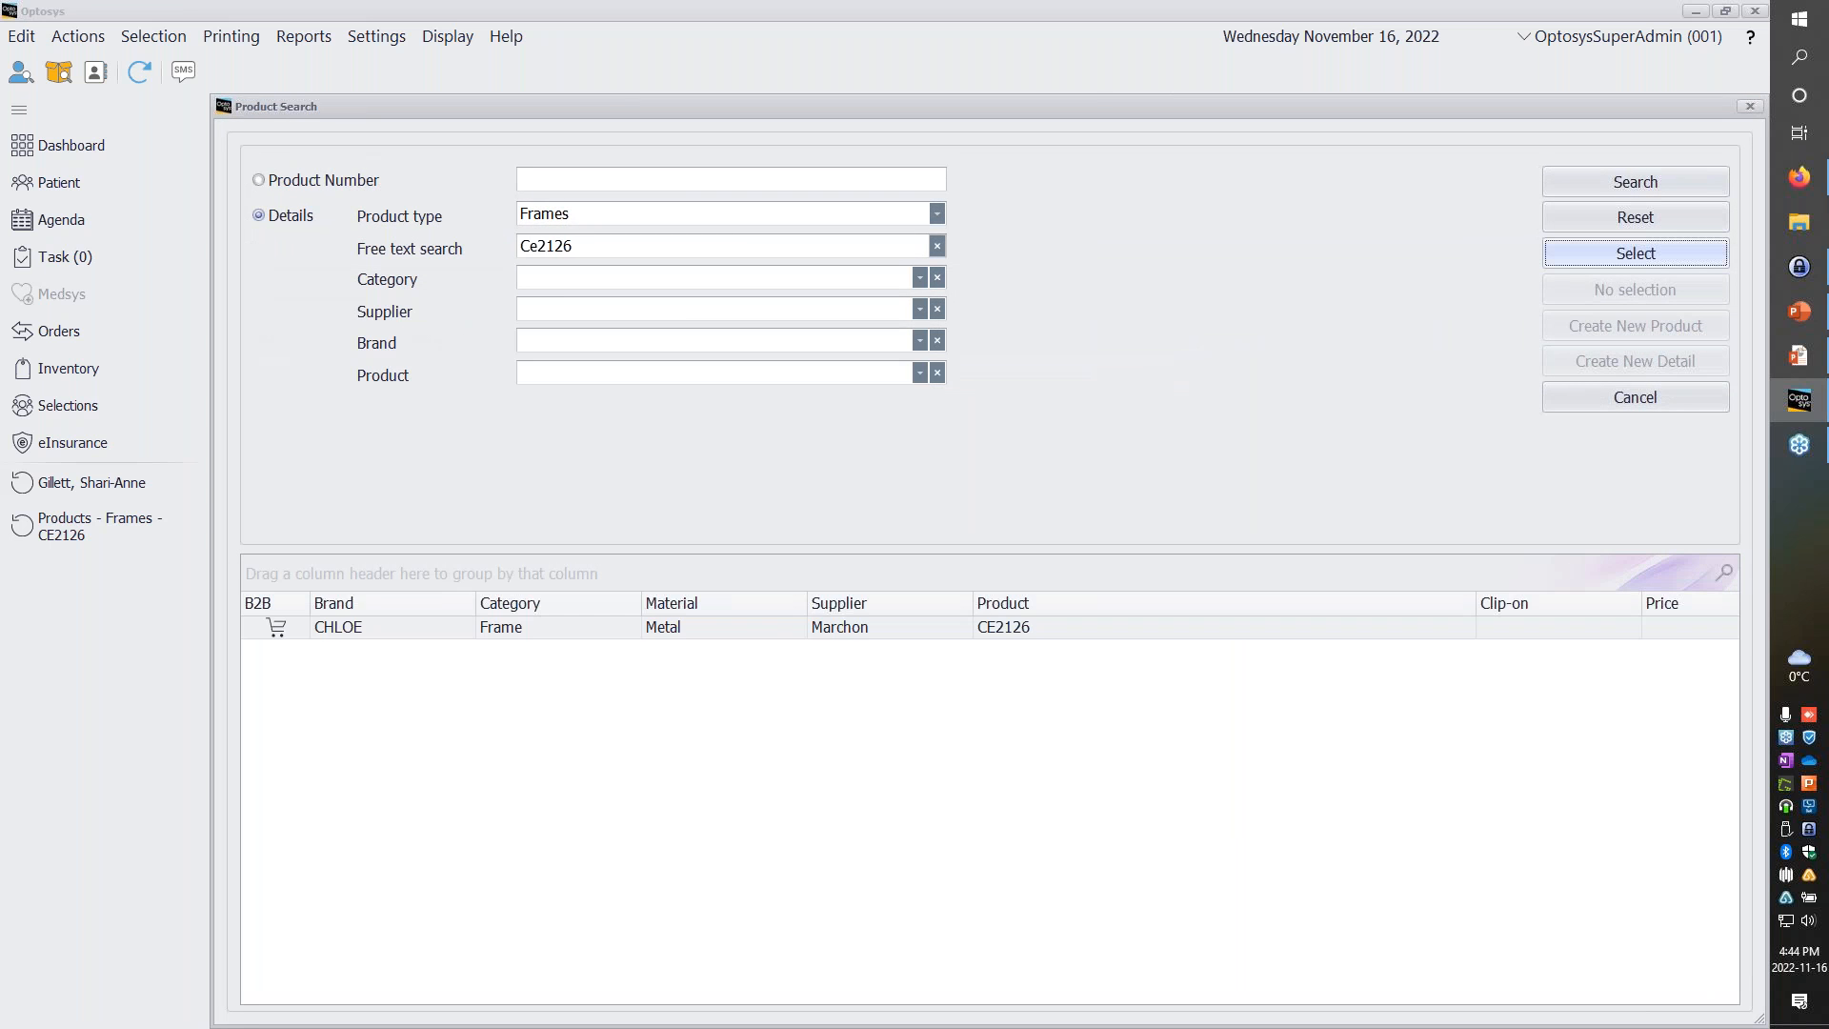
{"action": "double_click", "coordinate": [768, 627]}
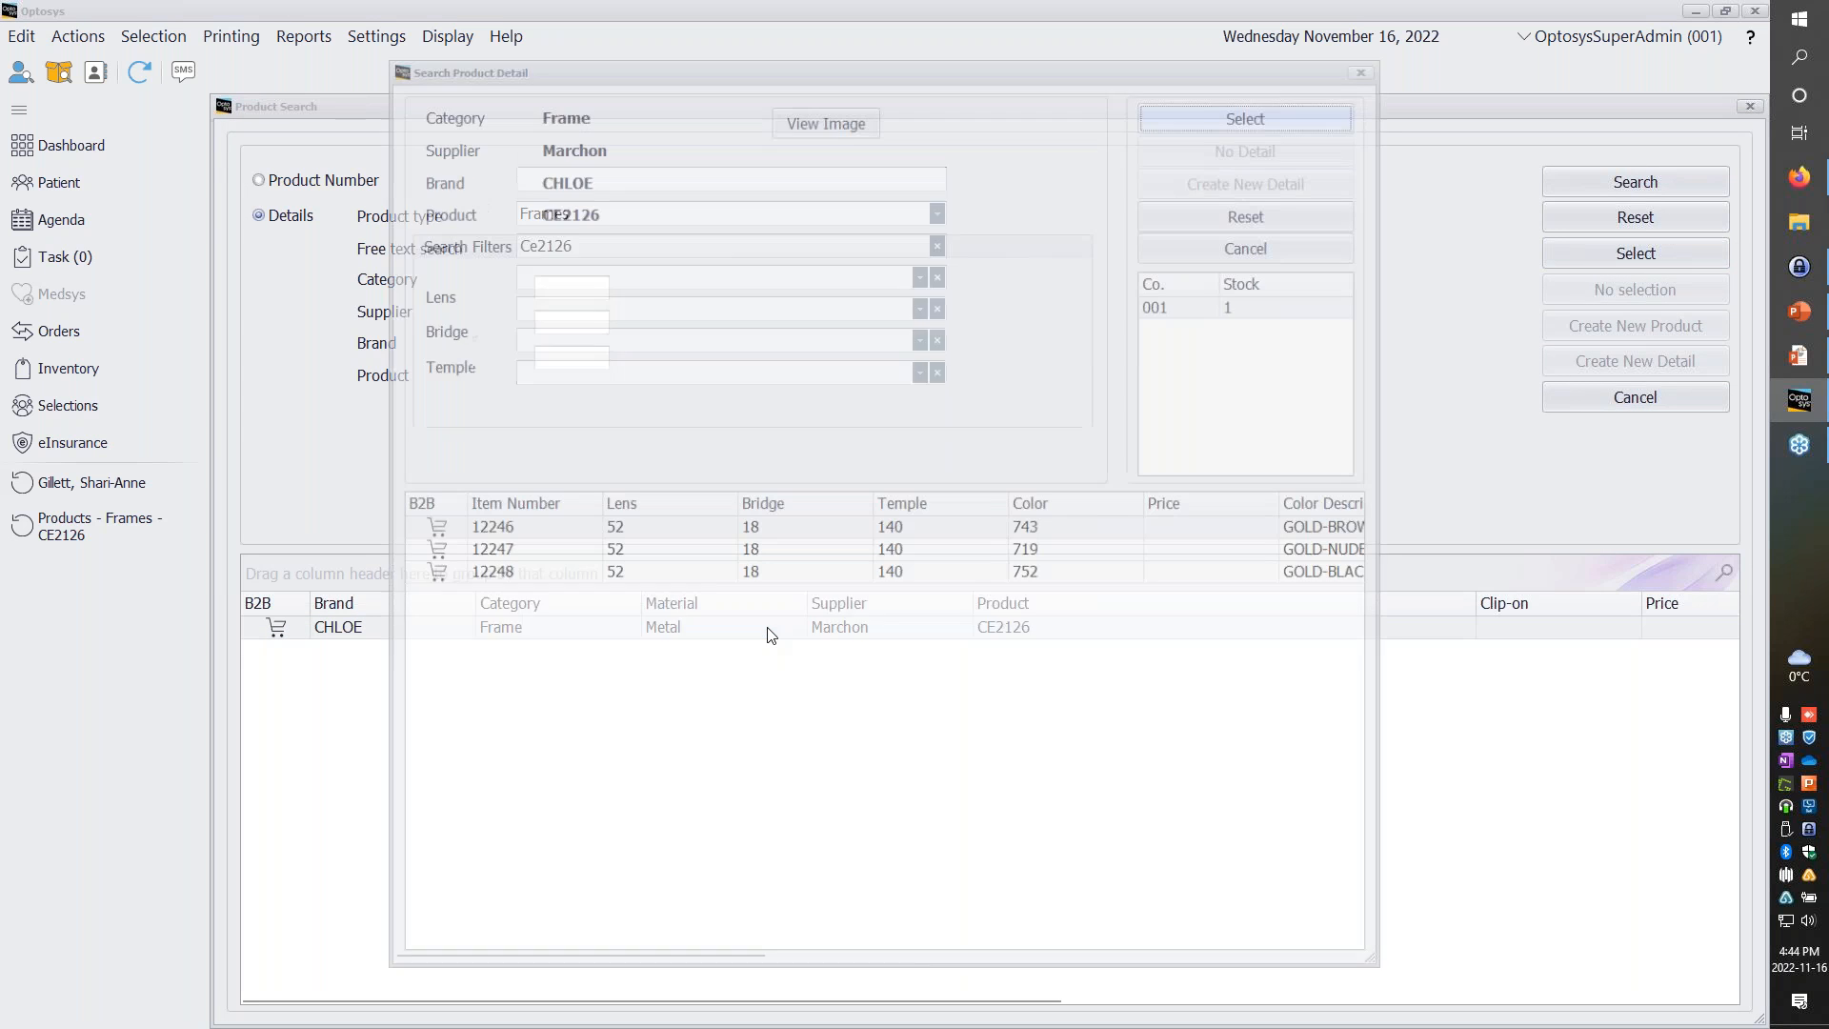
{"action": "double_click", "coordinate": [812, 536]}
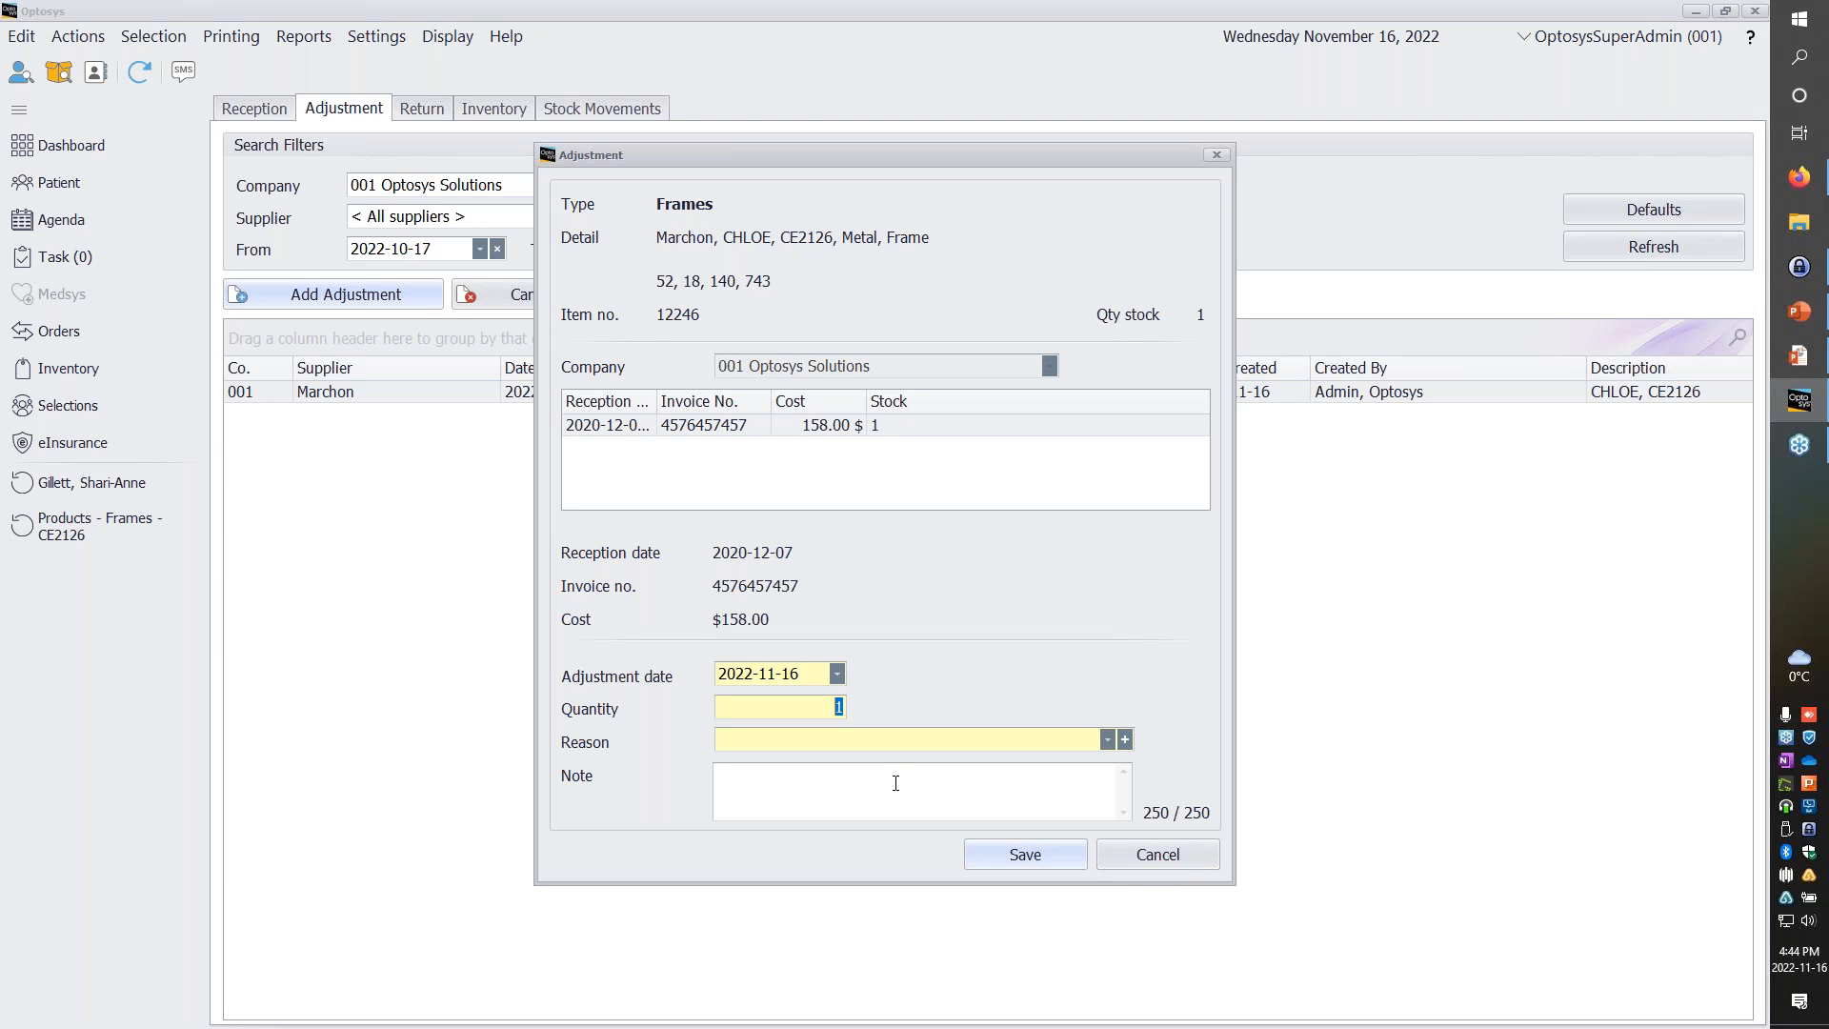
Create and save a custom adjustment reason with the same French and English name, and discard the open adjustment without saving.
{"action": "left_click", "coordinate": [1107, 742]}
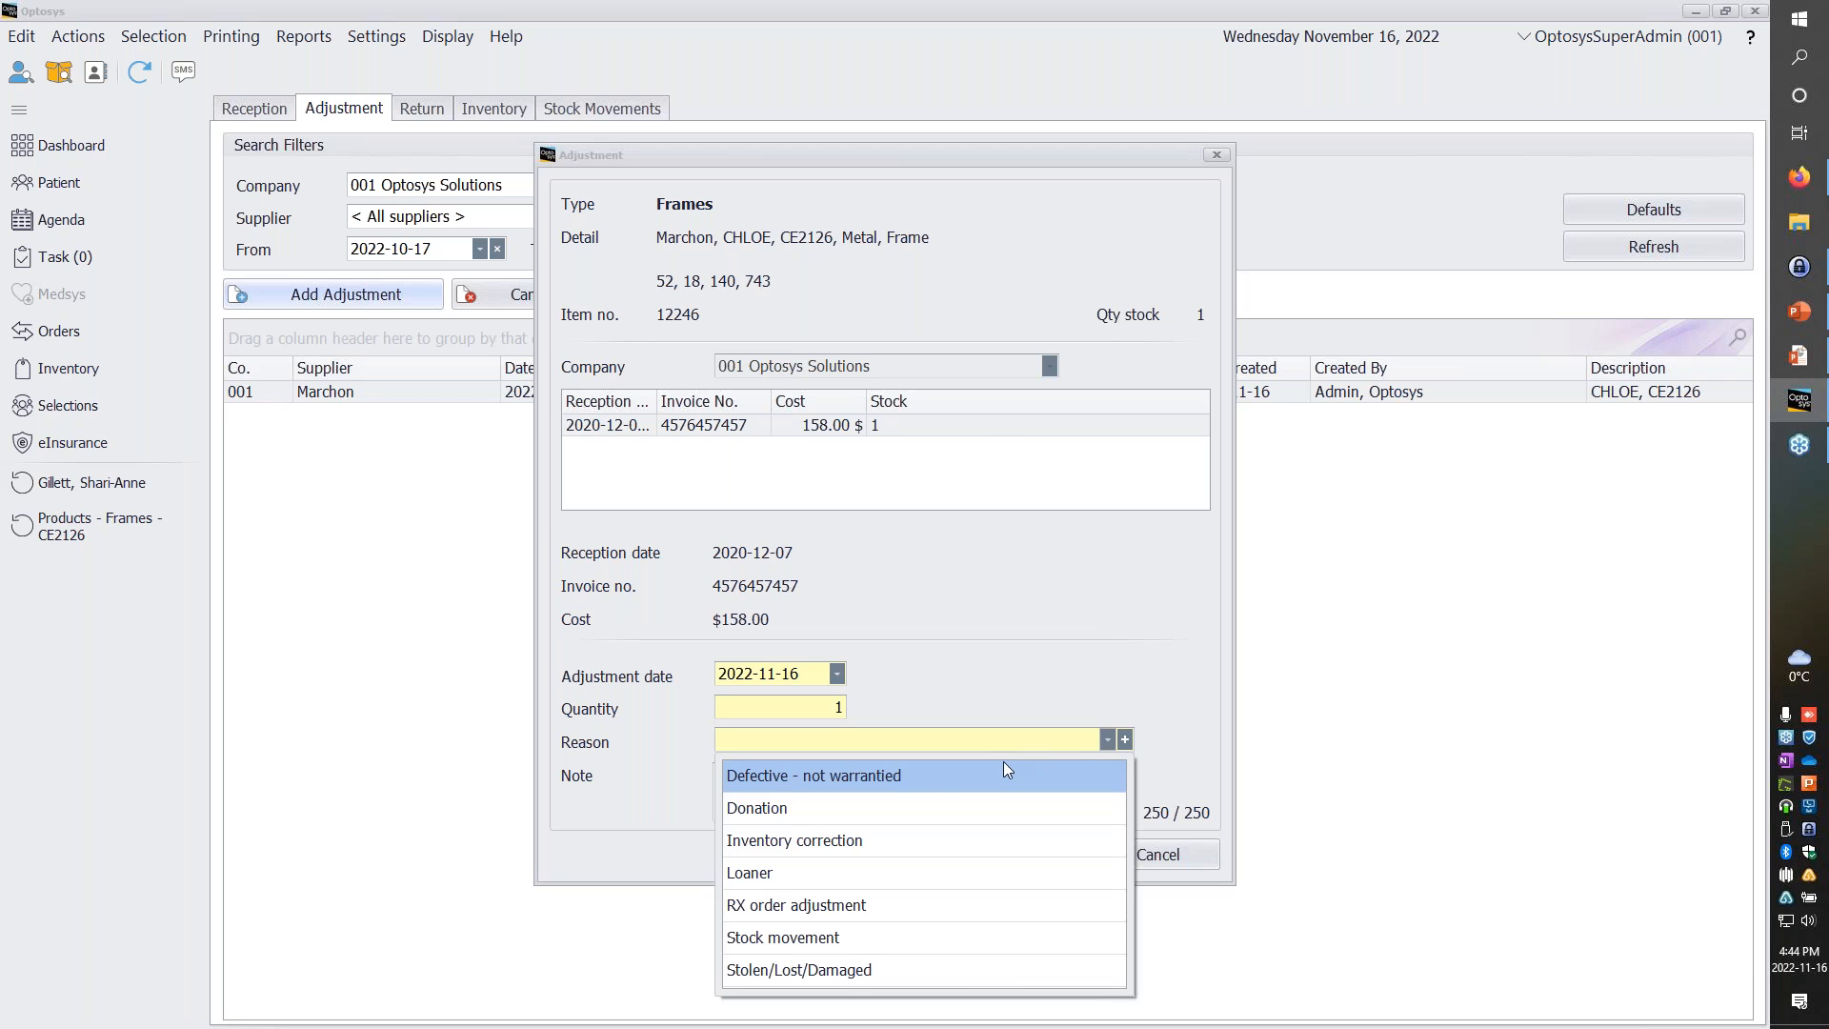
{"action": "scroll", "coordinate": [998, 768], "scroll_direction": "down", "scroll_amount": 1}
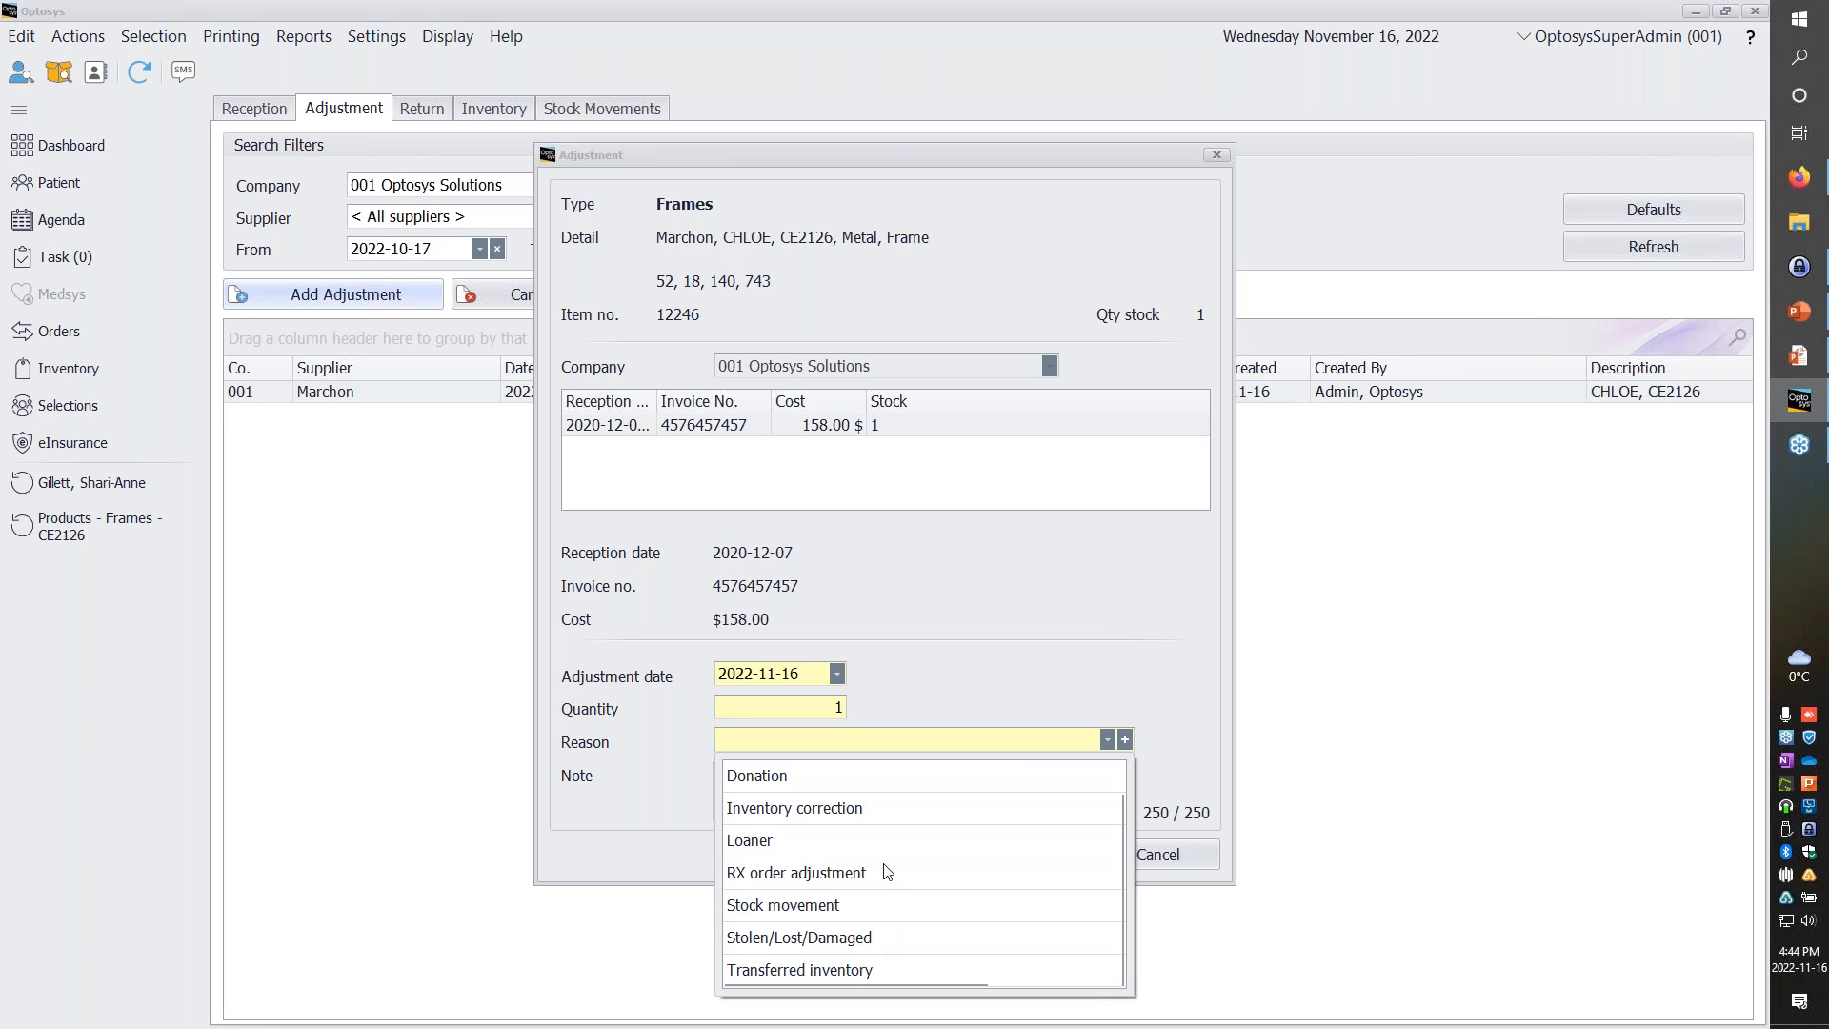
{"action": "scroll", "coordinate": [884, 863], "scroll_direction": "up", "scroll_amount": 1}
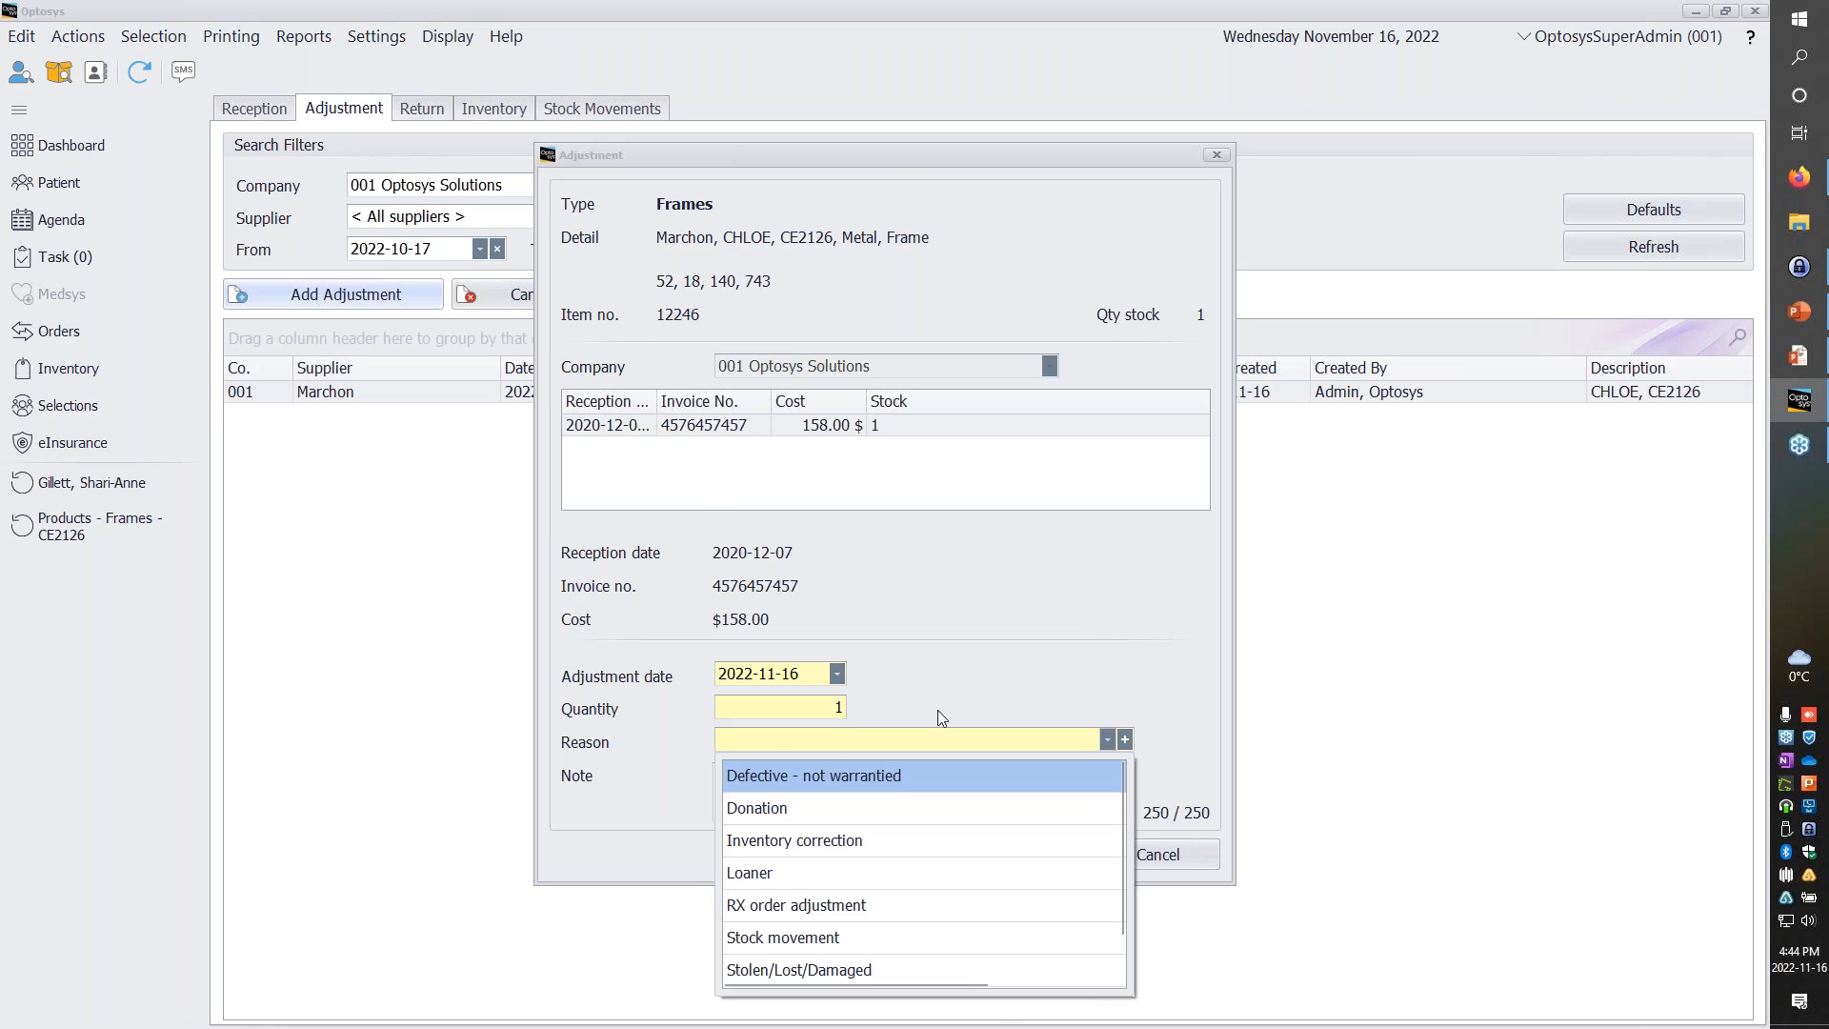
{"action": "left_click", "coordinate": [1124, 742]}
{"action": "left_click", "coordinate": [1125, 742]}
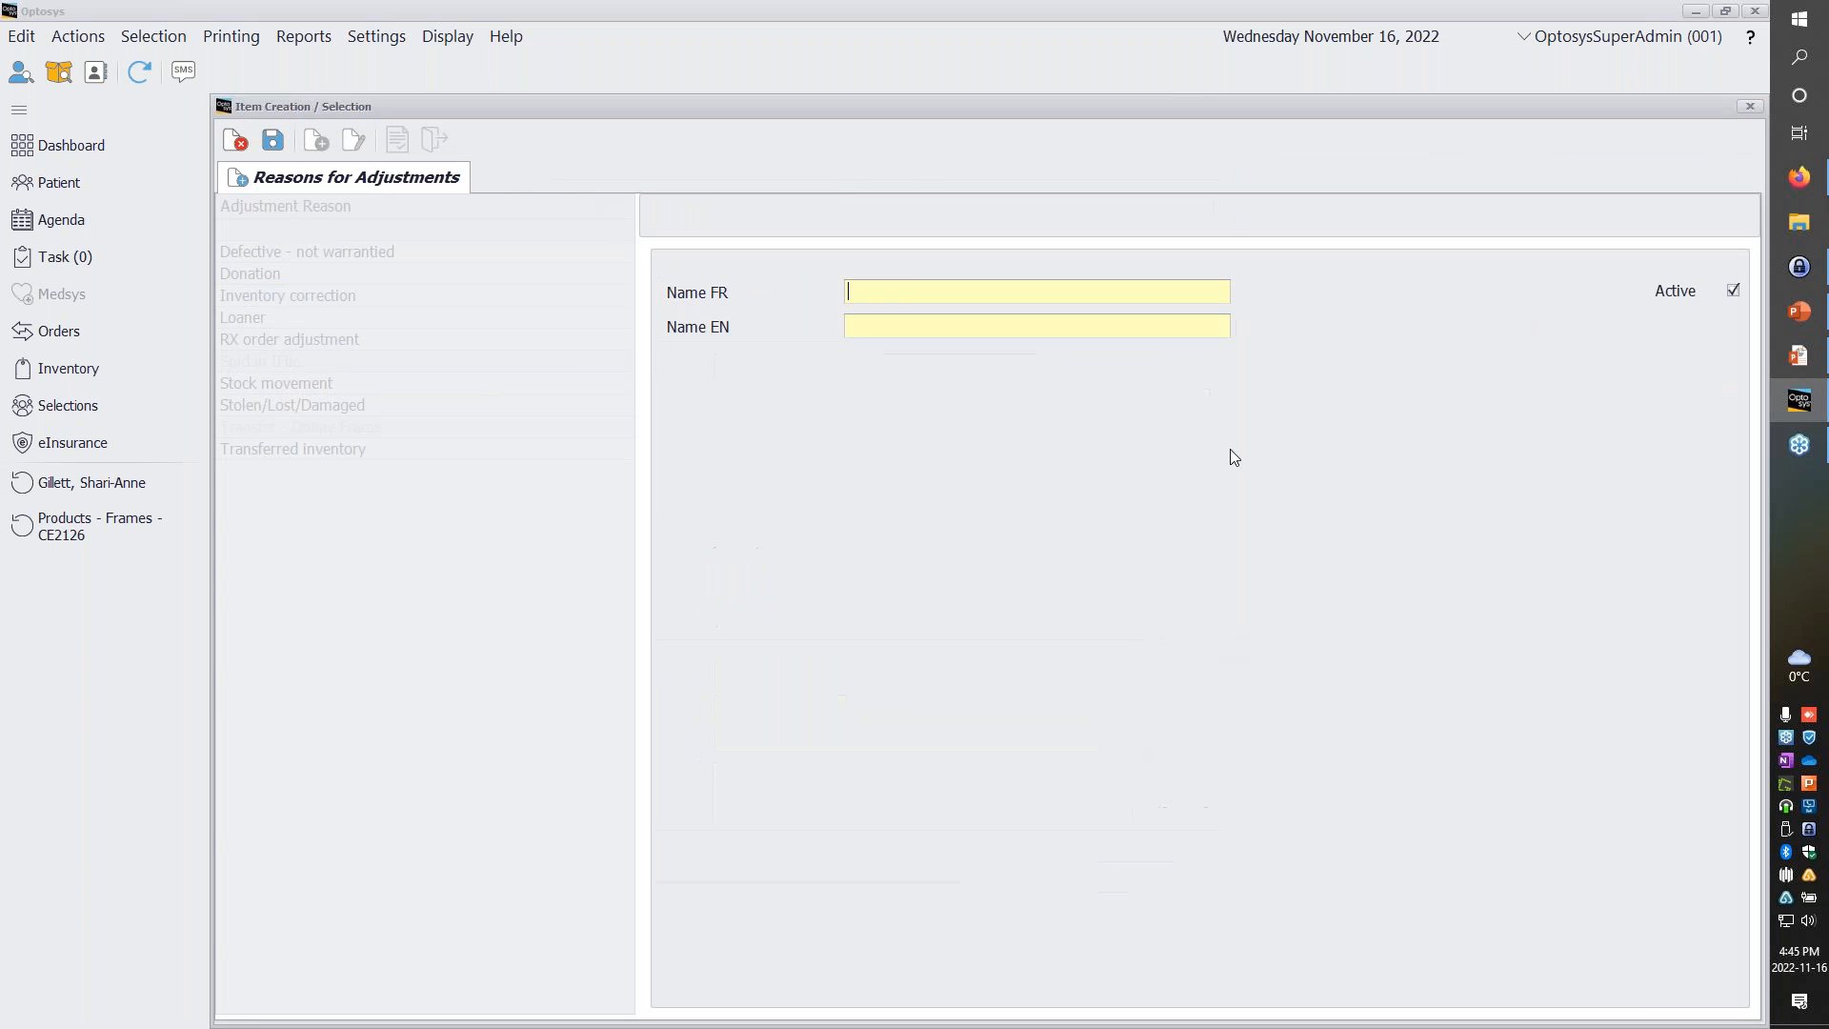
{"action": "type", "text": "New marc reason"}
{"action": "left_click", "coordinate": [273, 143]}
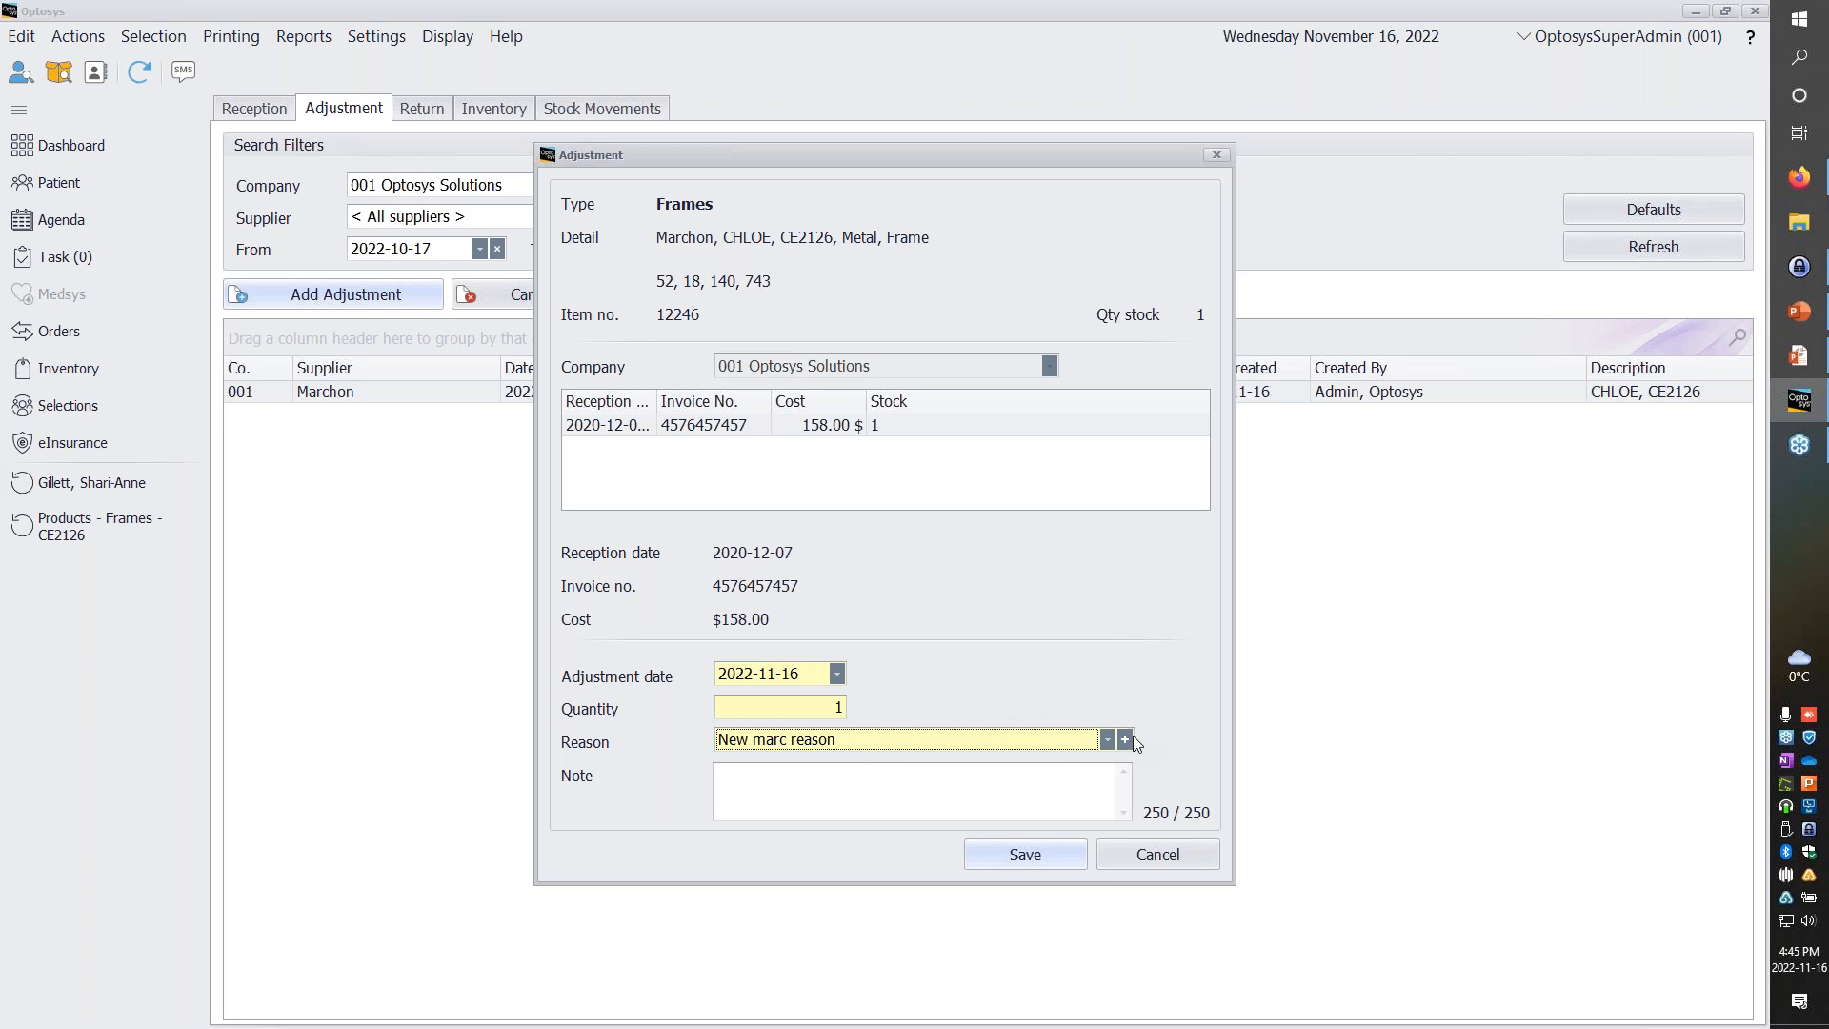
{"action": "left_click", "coordinate": [1176, 849]}
{"action": "left_click", "coordinate": [821, 556]}
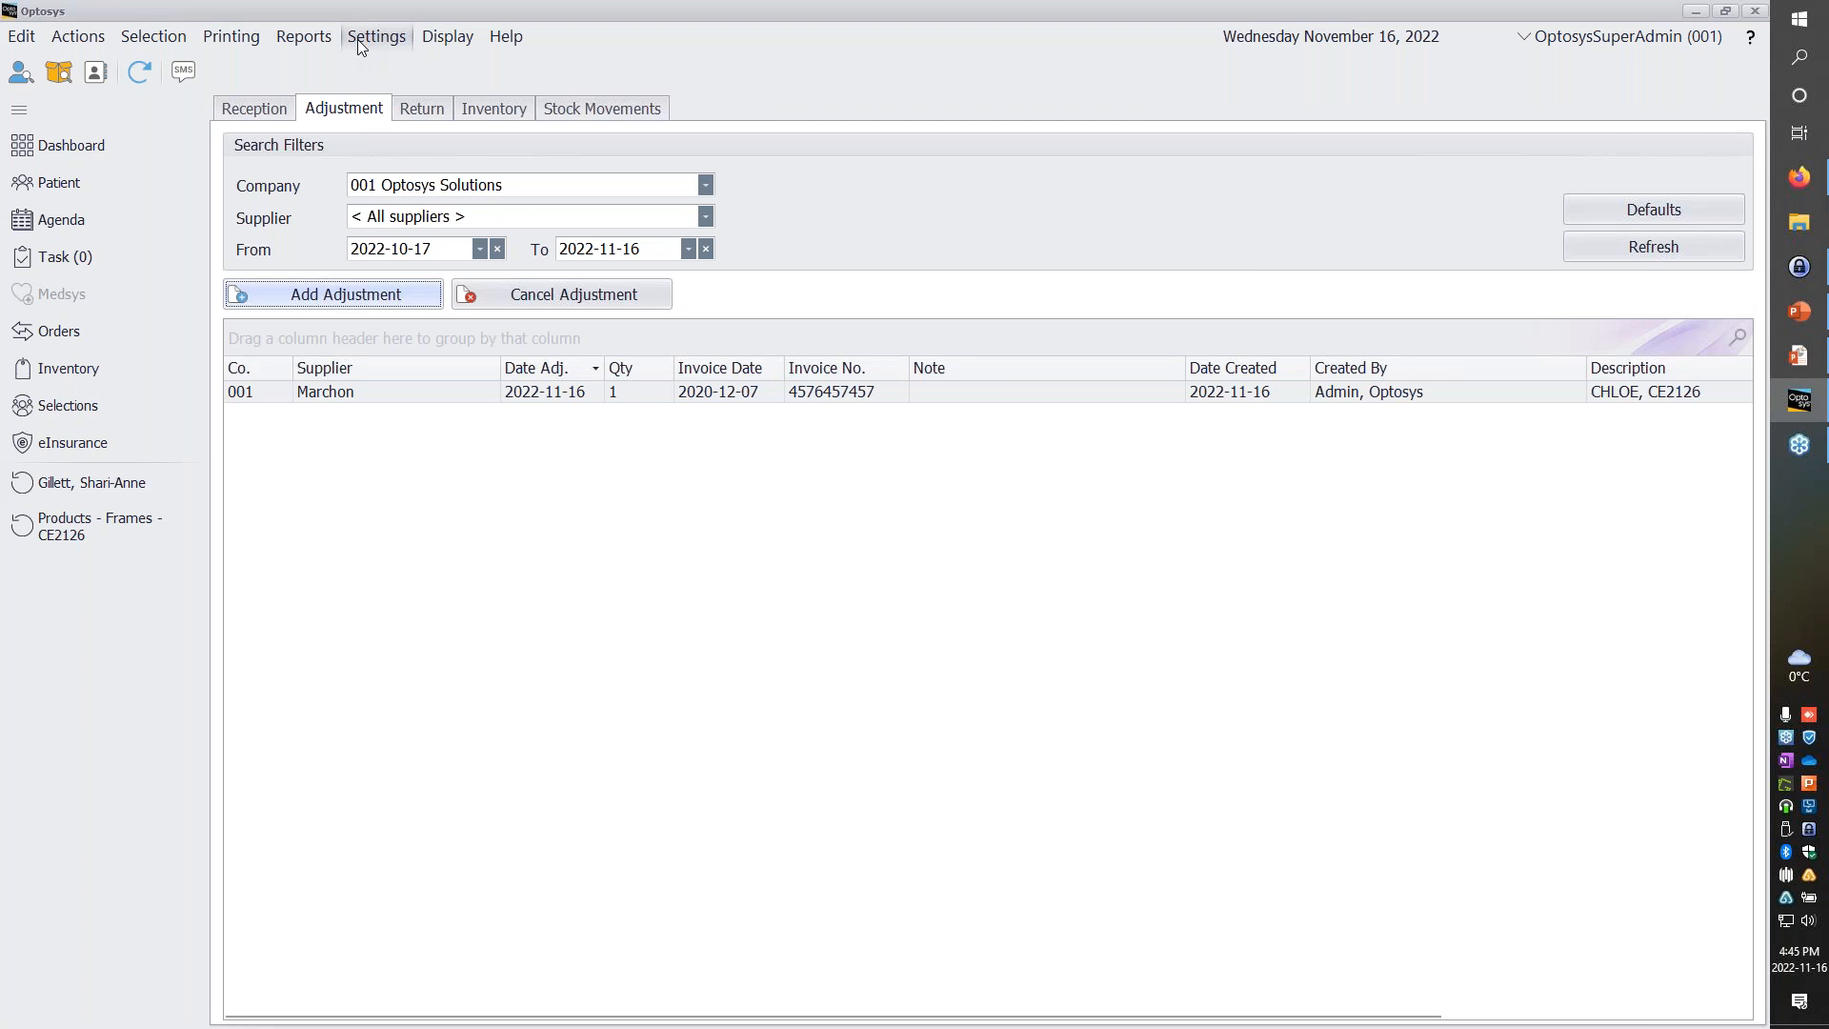
Review the custom reason in the Reasons for Adjustments inventory settings, opening it for editing and saving it unmodified, and view Stolen/Lost/Damaged.
{"action": "left_click", "coordinate": [360, 42]}
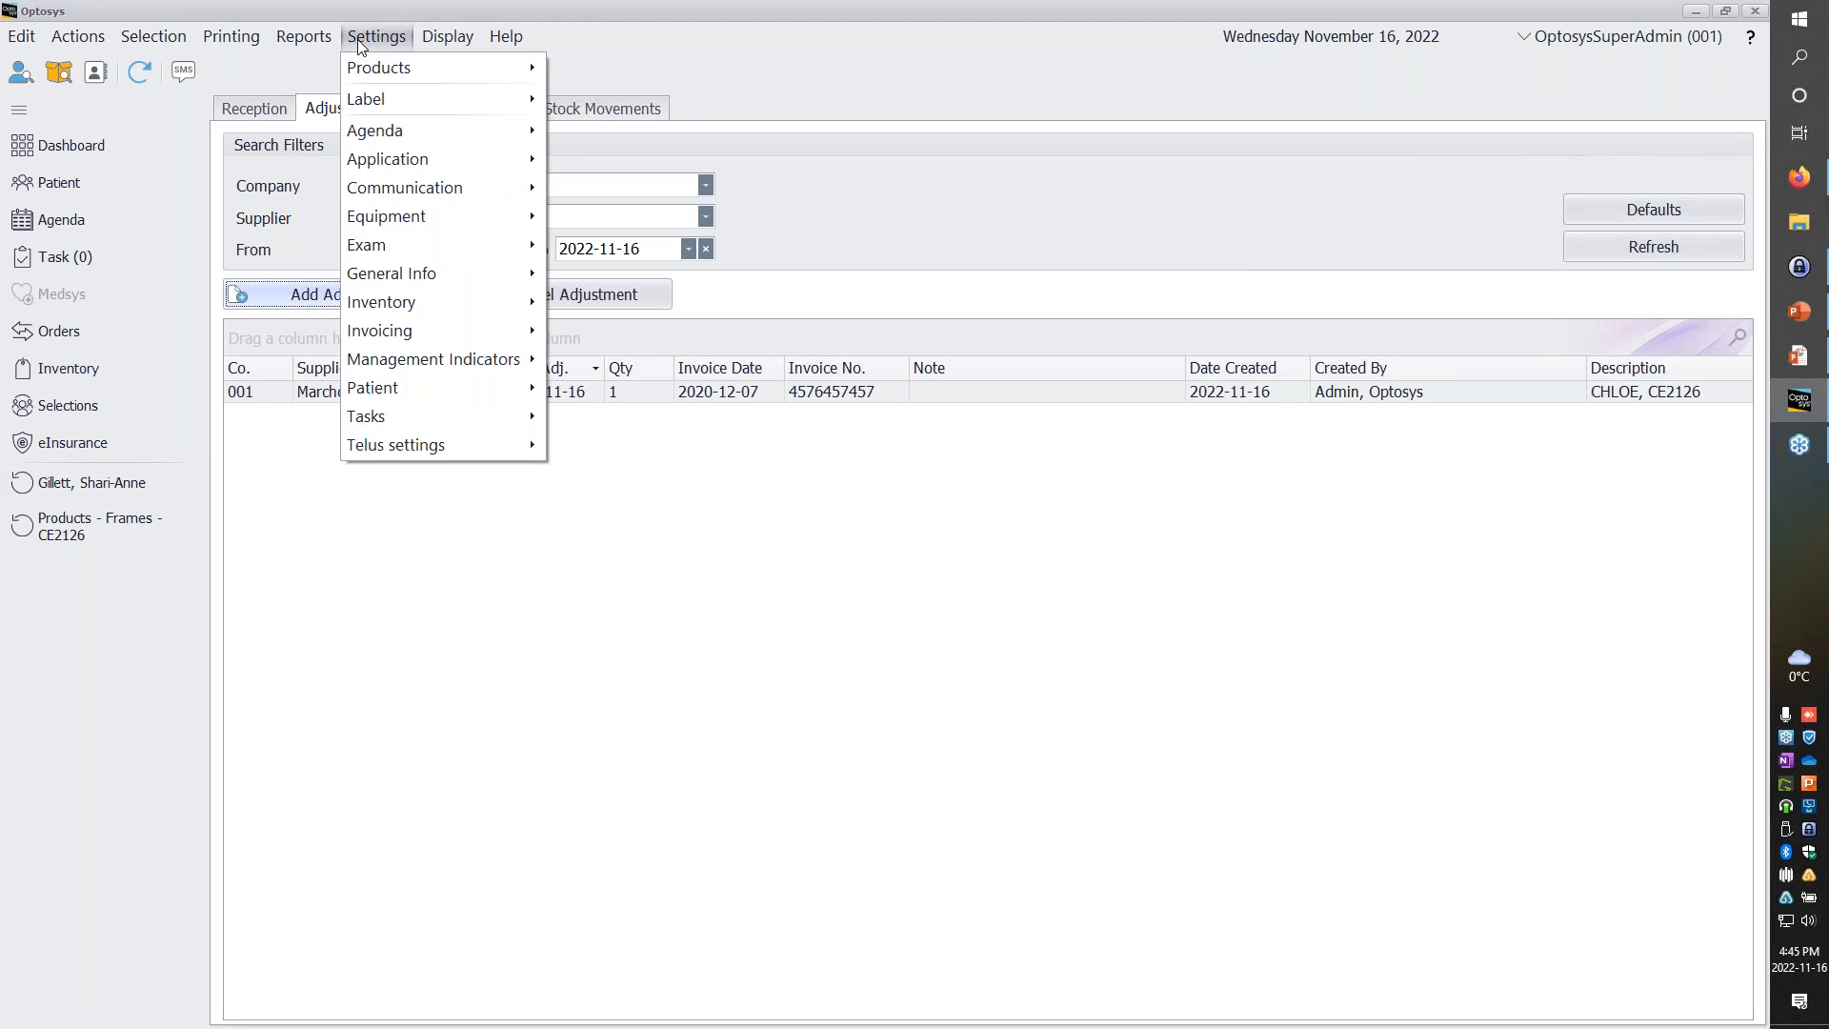
{"action": "mouse_move", "coordinate": [478, 298]}
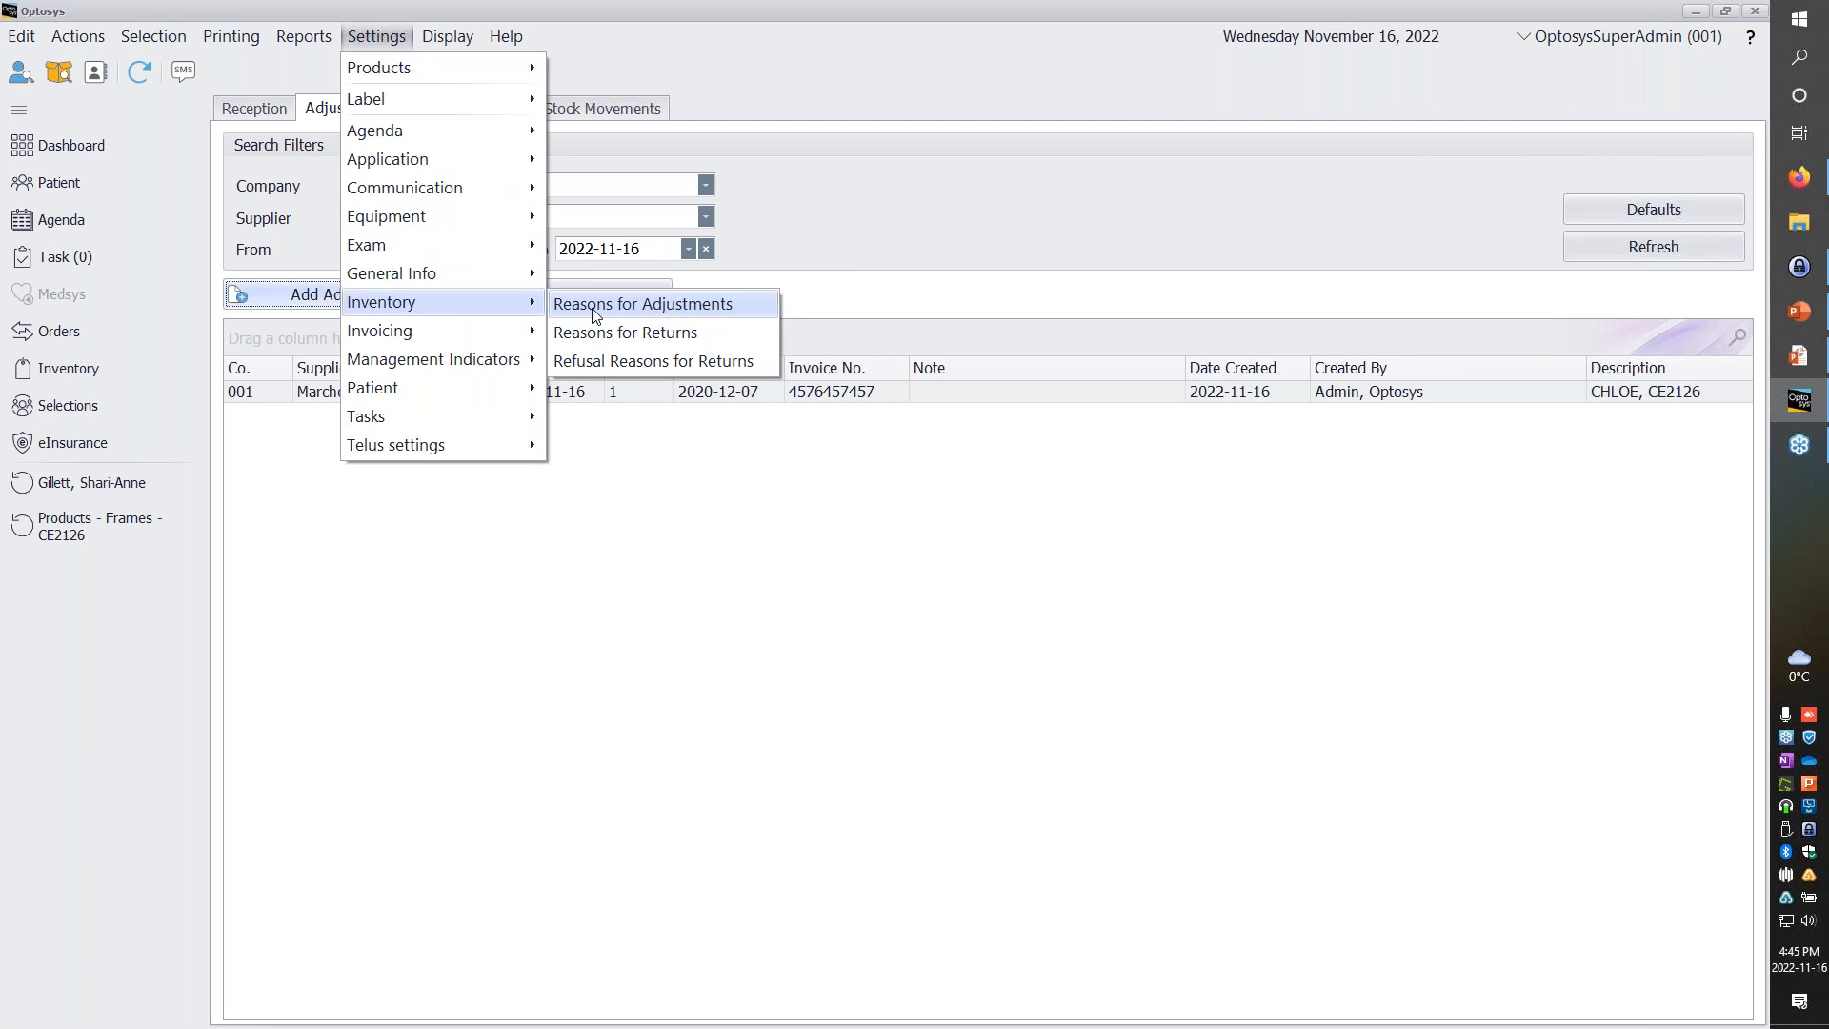
{"action": "left_click", "coordinate": [688, 305]}
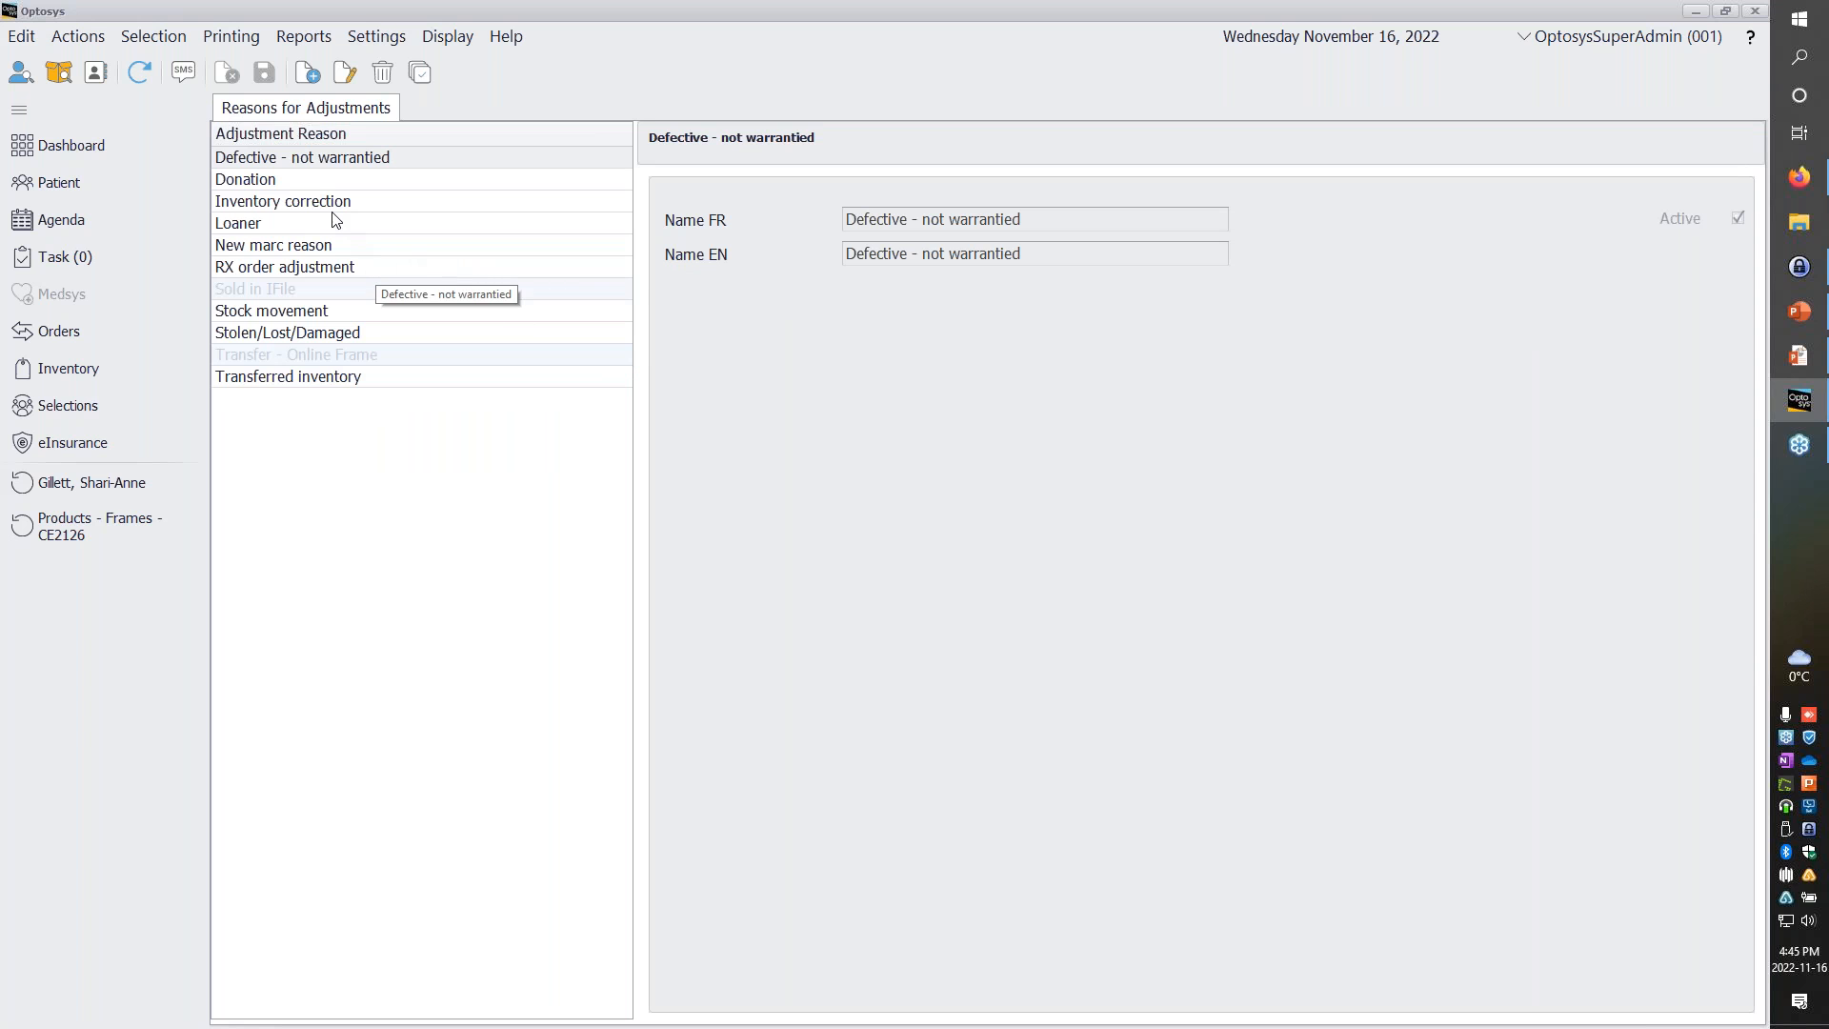
{"action": "left_click", "coordinate": [281, 243]}
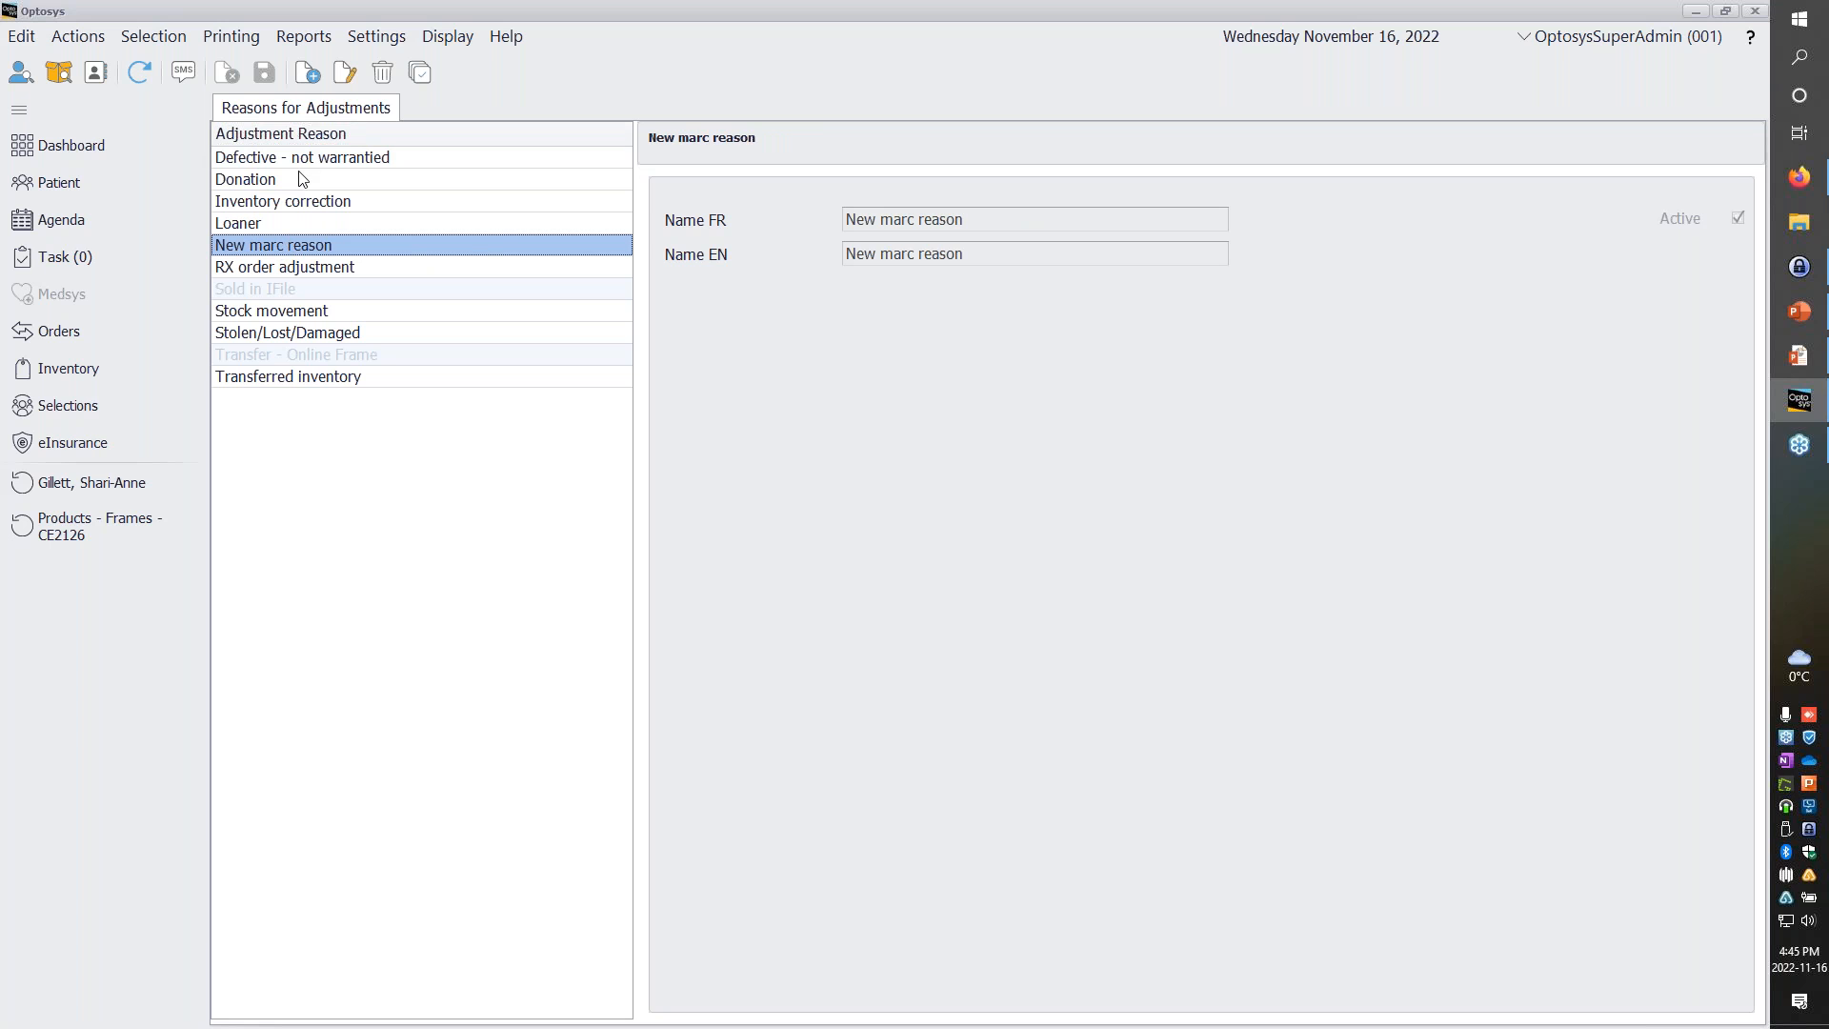
{"action": "left_click", "coordinate": [344, 76]}
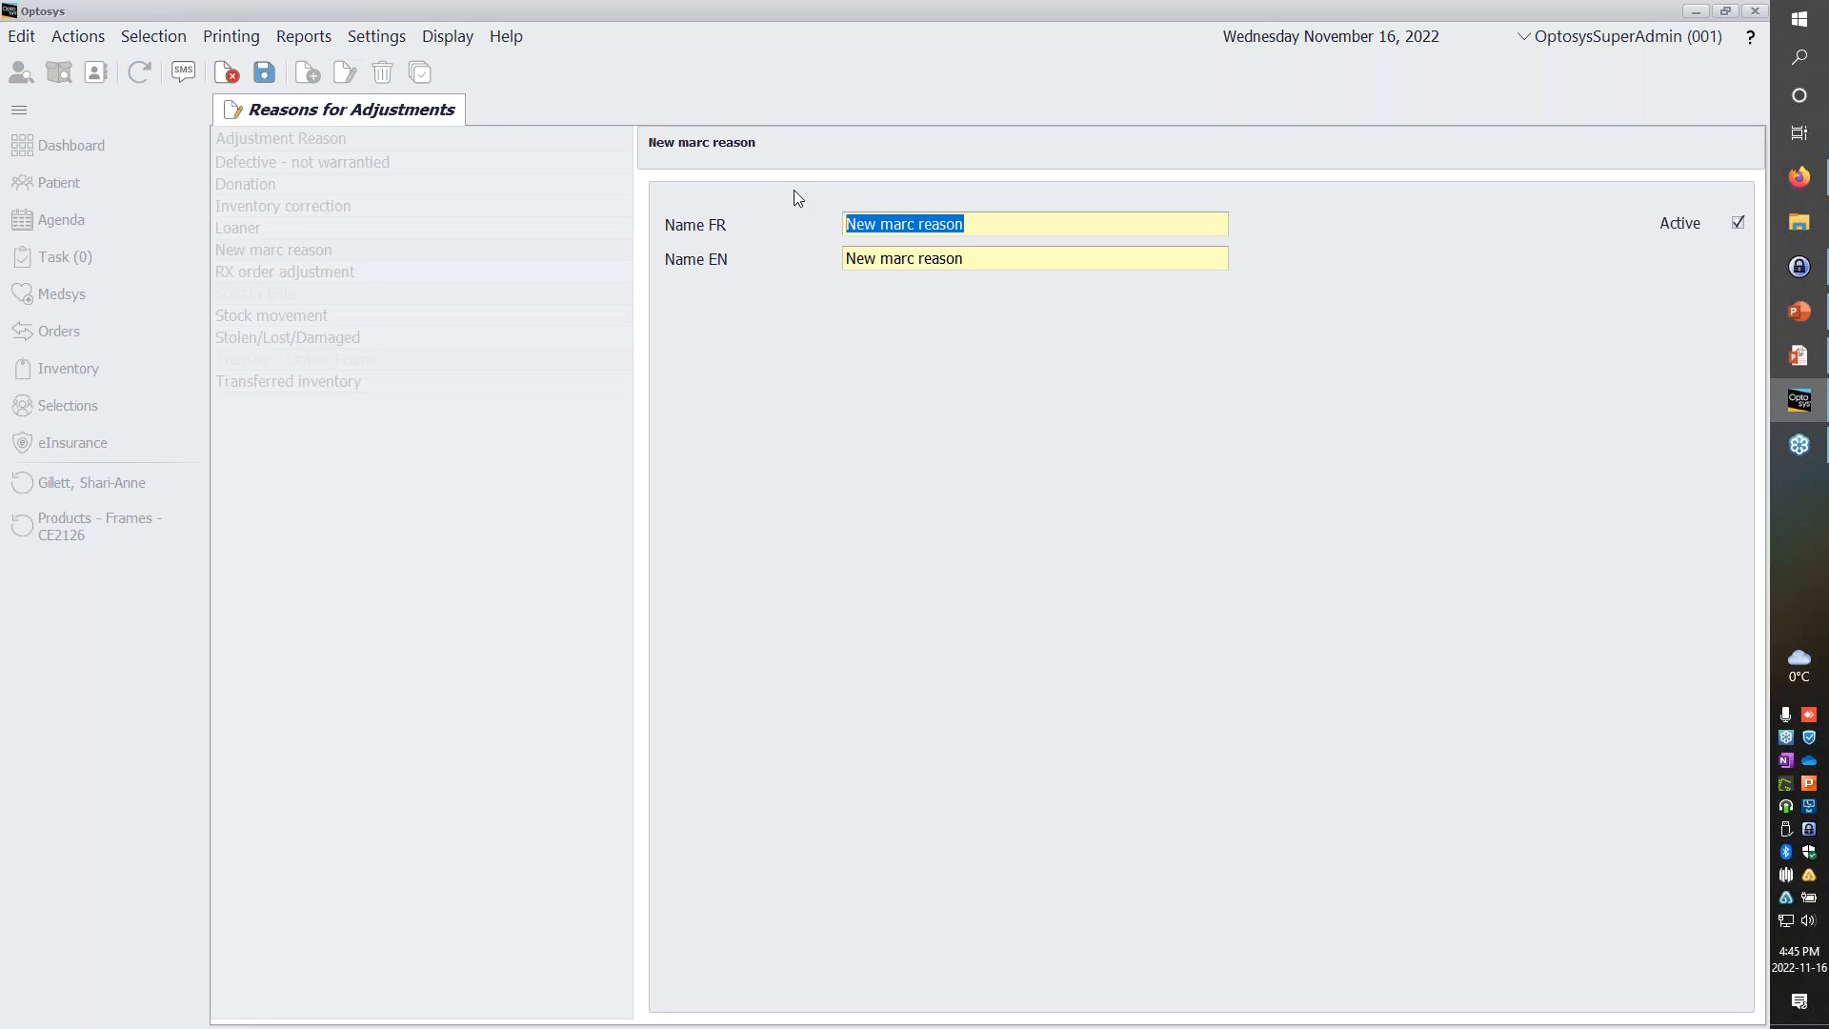
{"action": "left_click", "coordinate": [265, 76]}
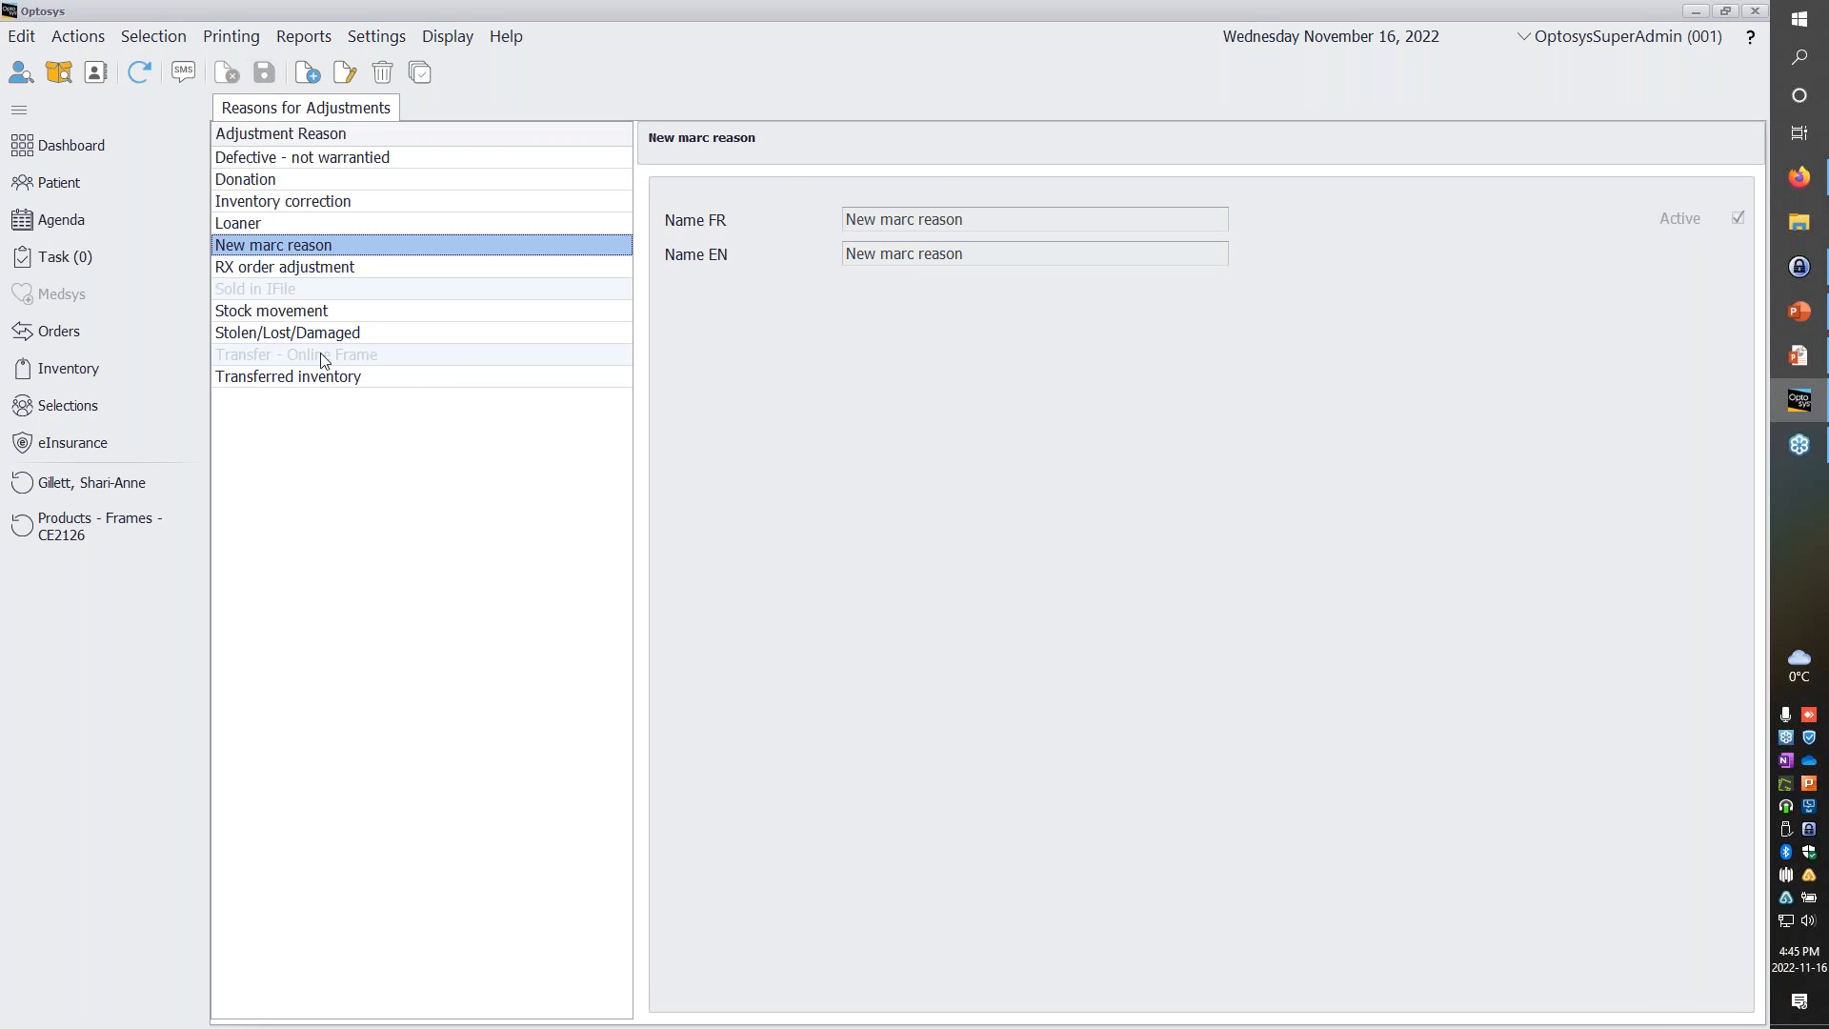
{"action": "left_click", "coordinate": [347, 340]}
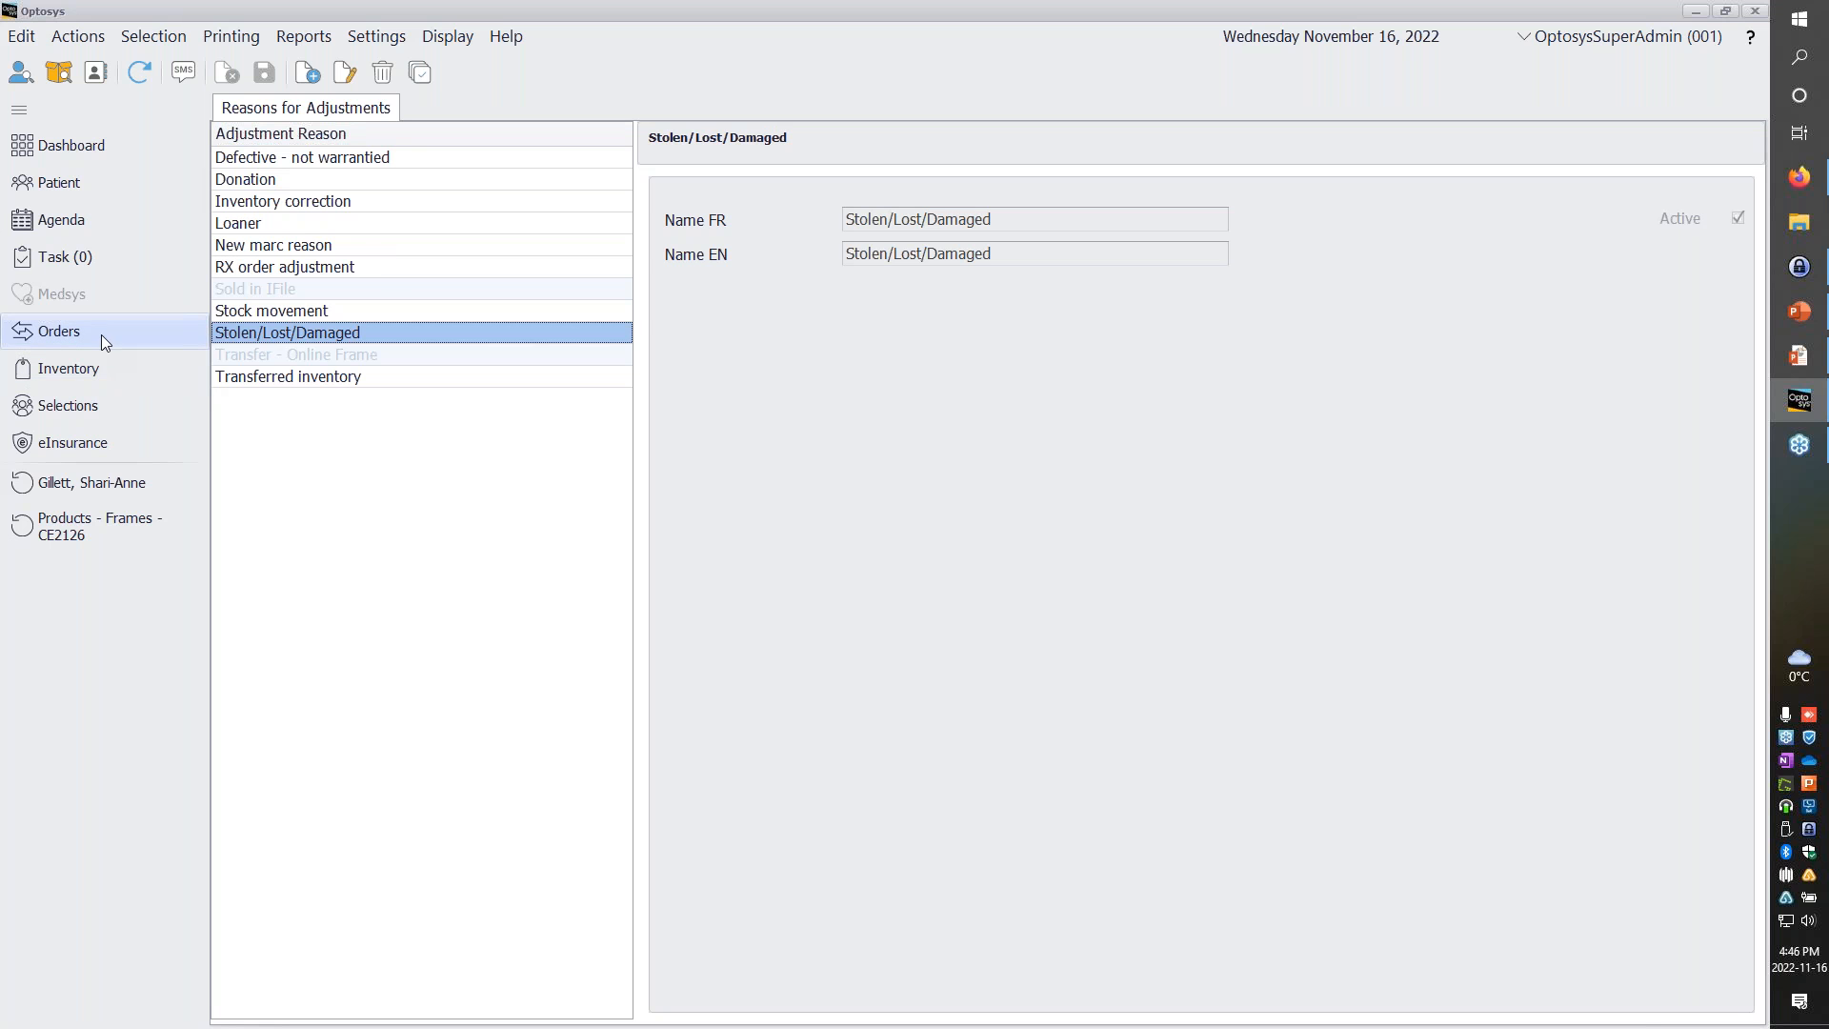
{"action": "left_click", "coordinate": [95, 368]}
{"action": "left_click", "coordinate": [343, 108]}
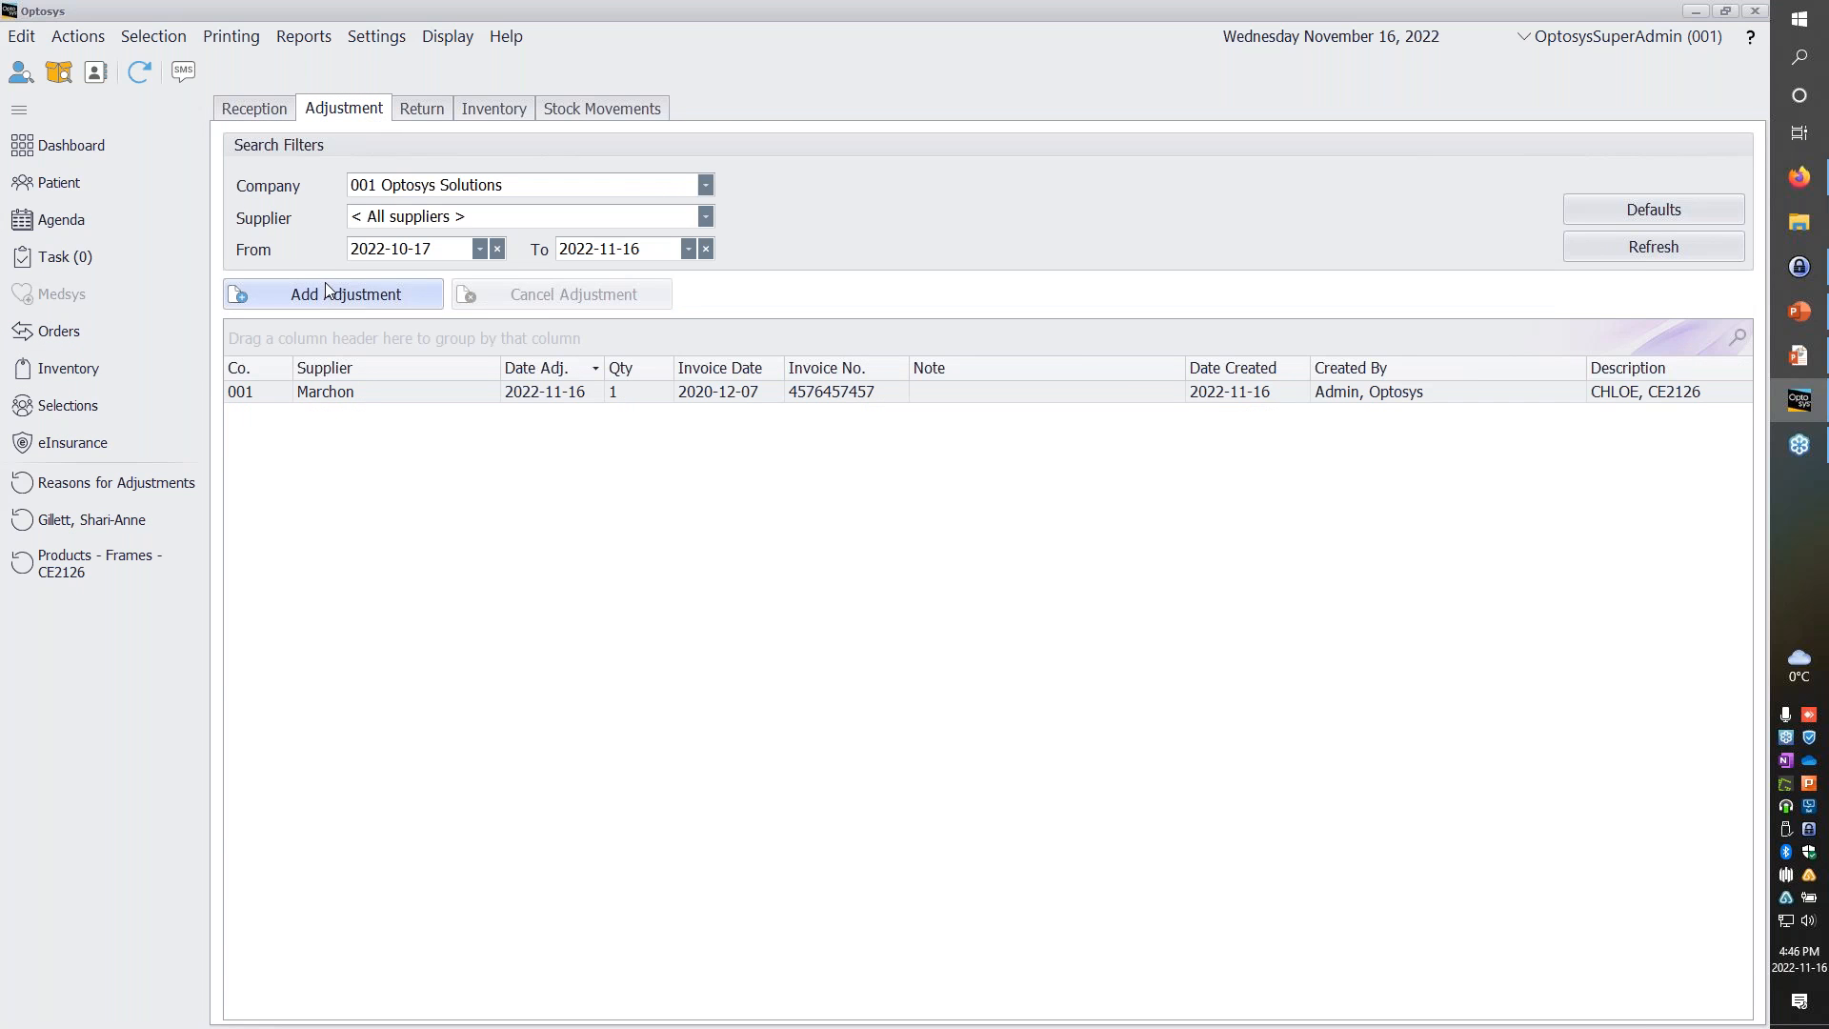
{"action": "left_click", "coordinate": [334, 298]}
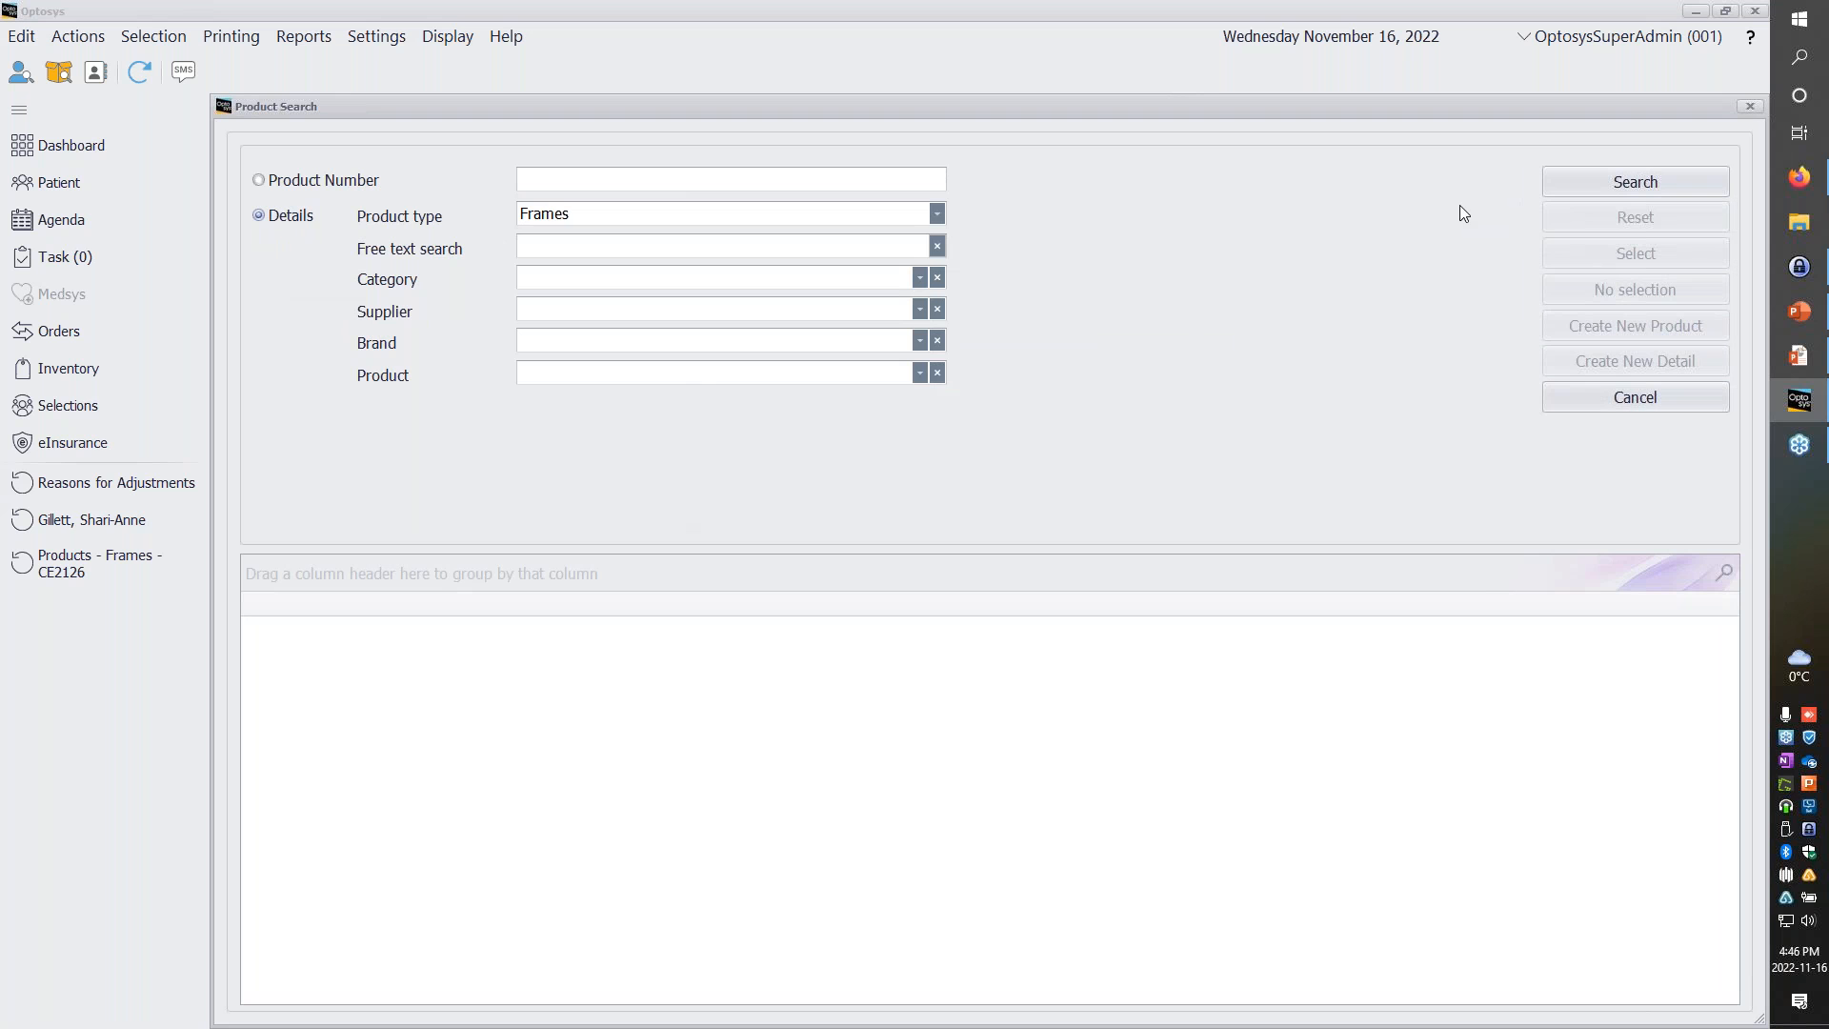
{"action": "type", "text": "Ce2126"}
{"action": "key", "text": "Return"}
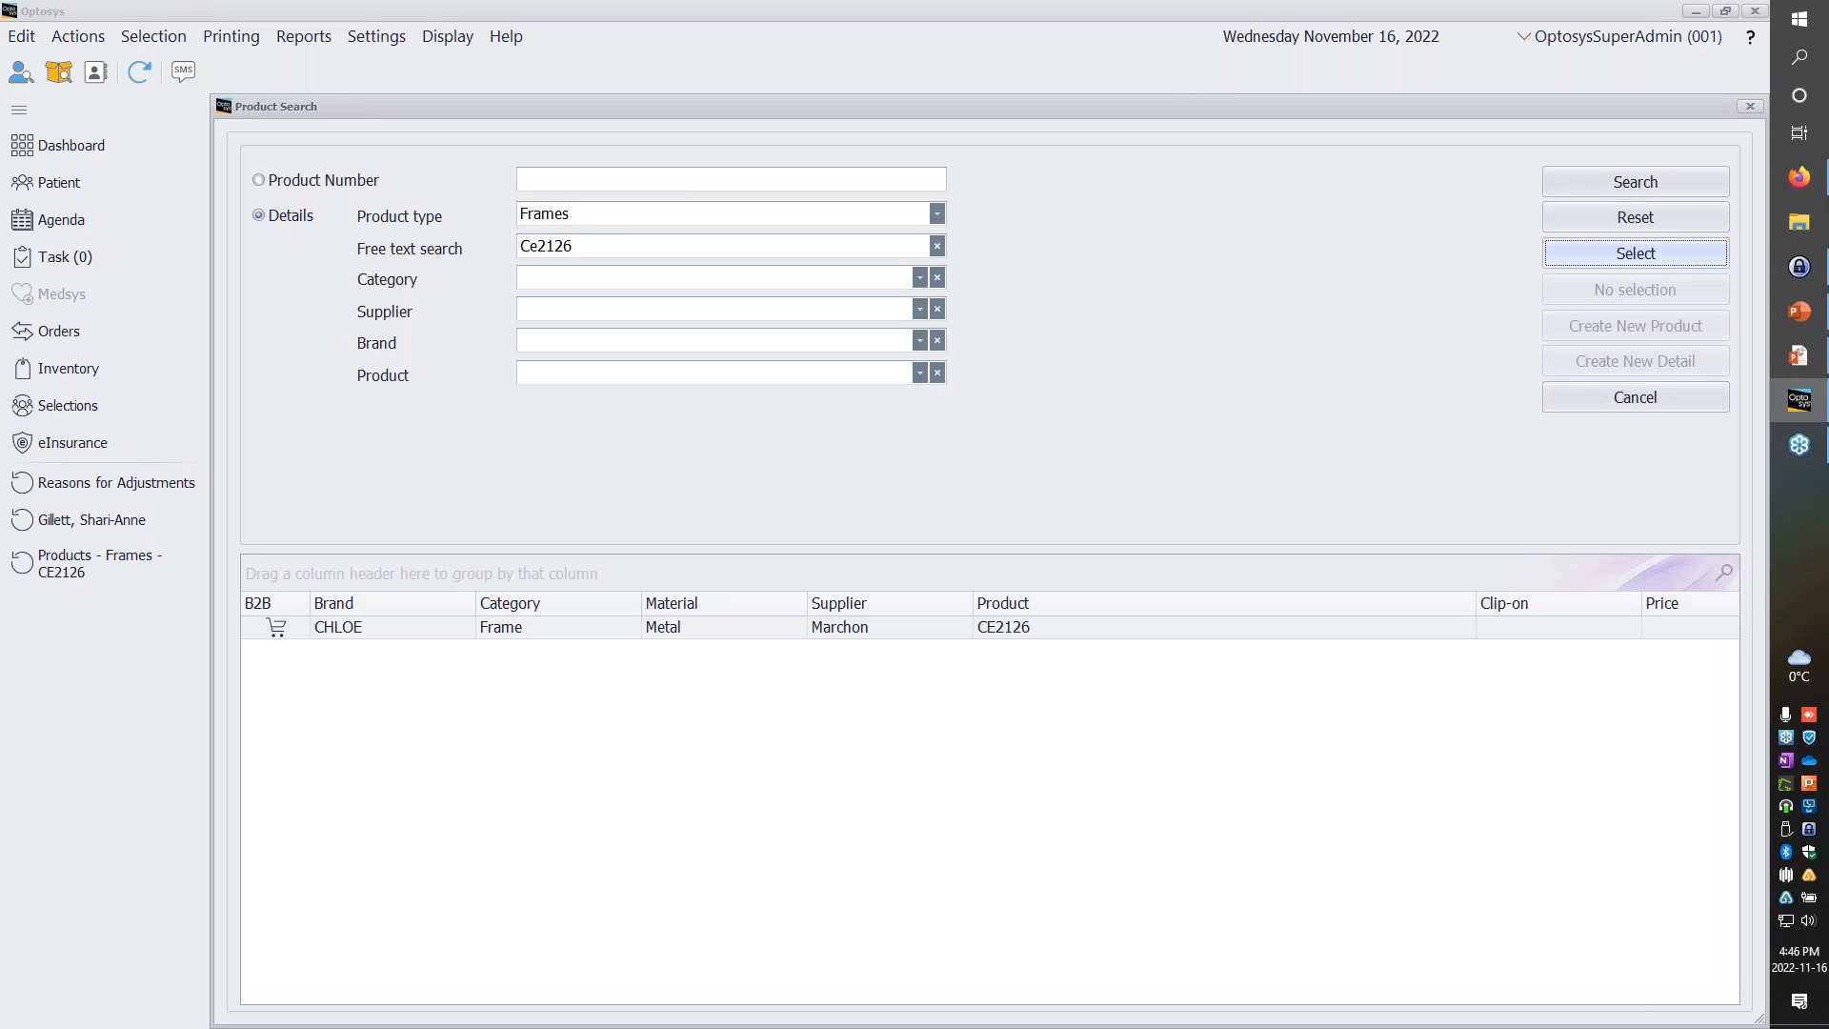
{"action": "left_click", "coordinate": [1145, 627]}
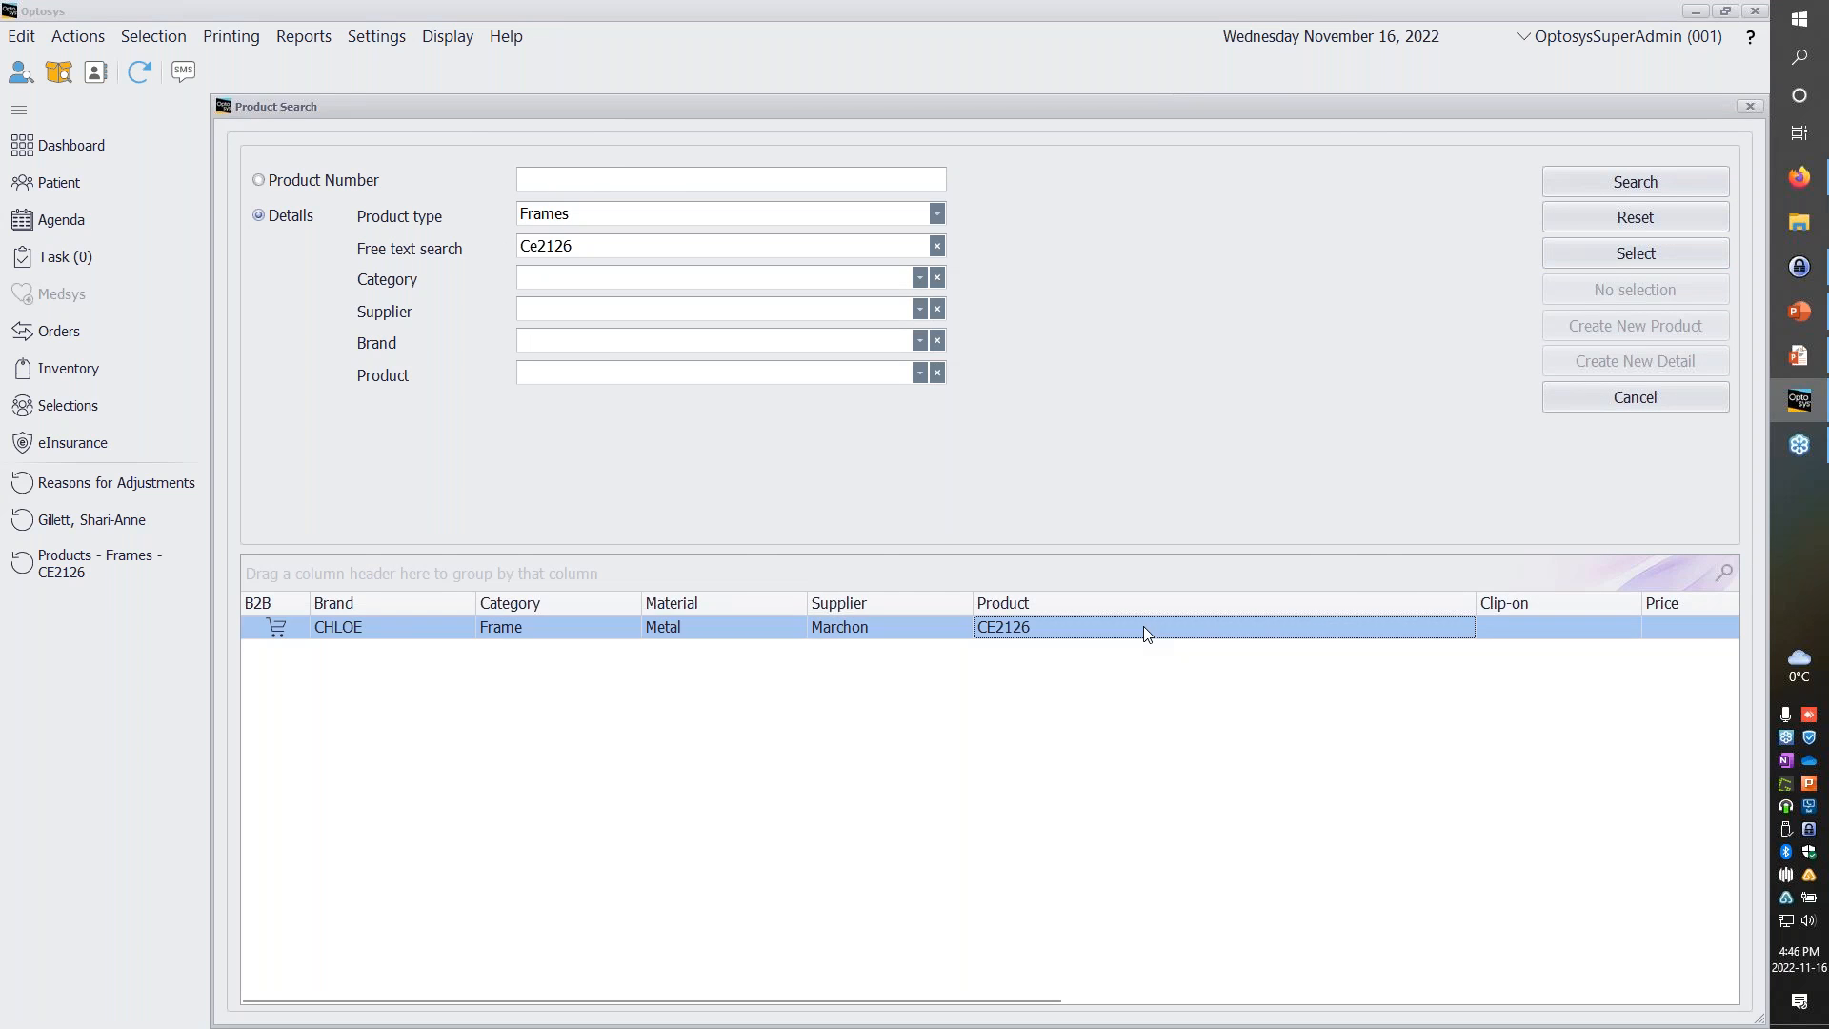
{"action": "double_click", "coordinate": [1143, 626]}
{"action": "left_click", "coordinate": [1250, 116]}
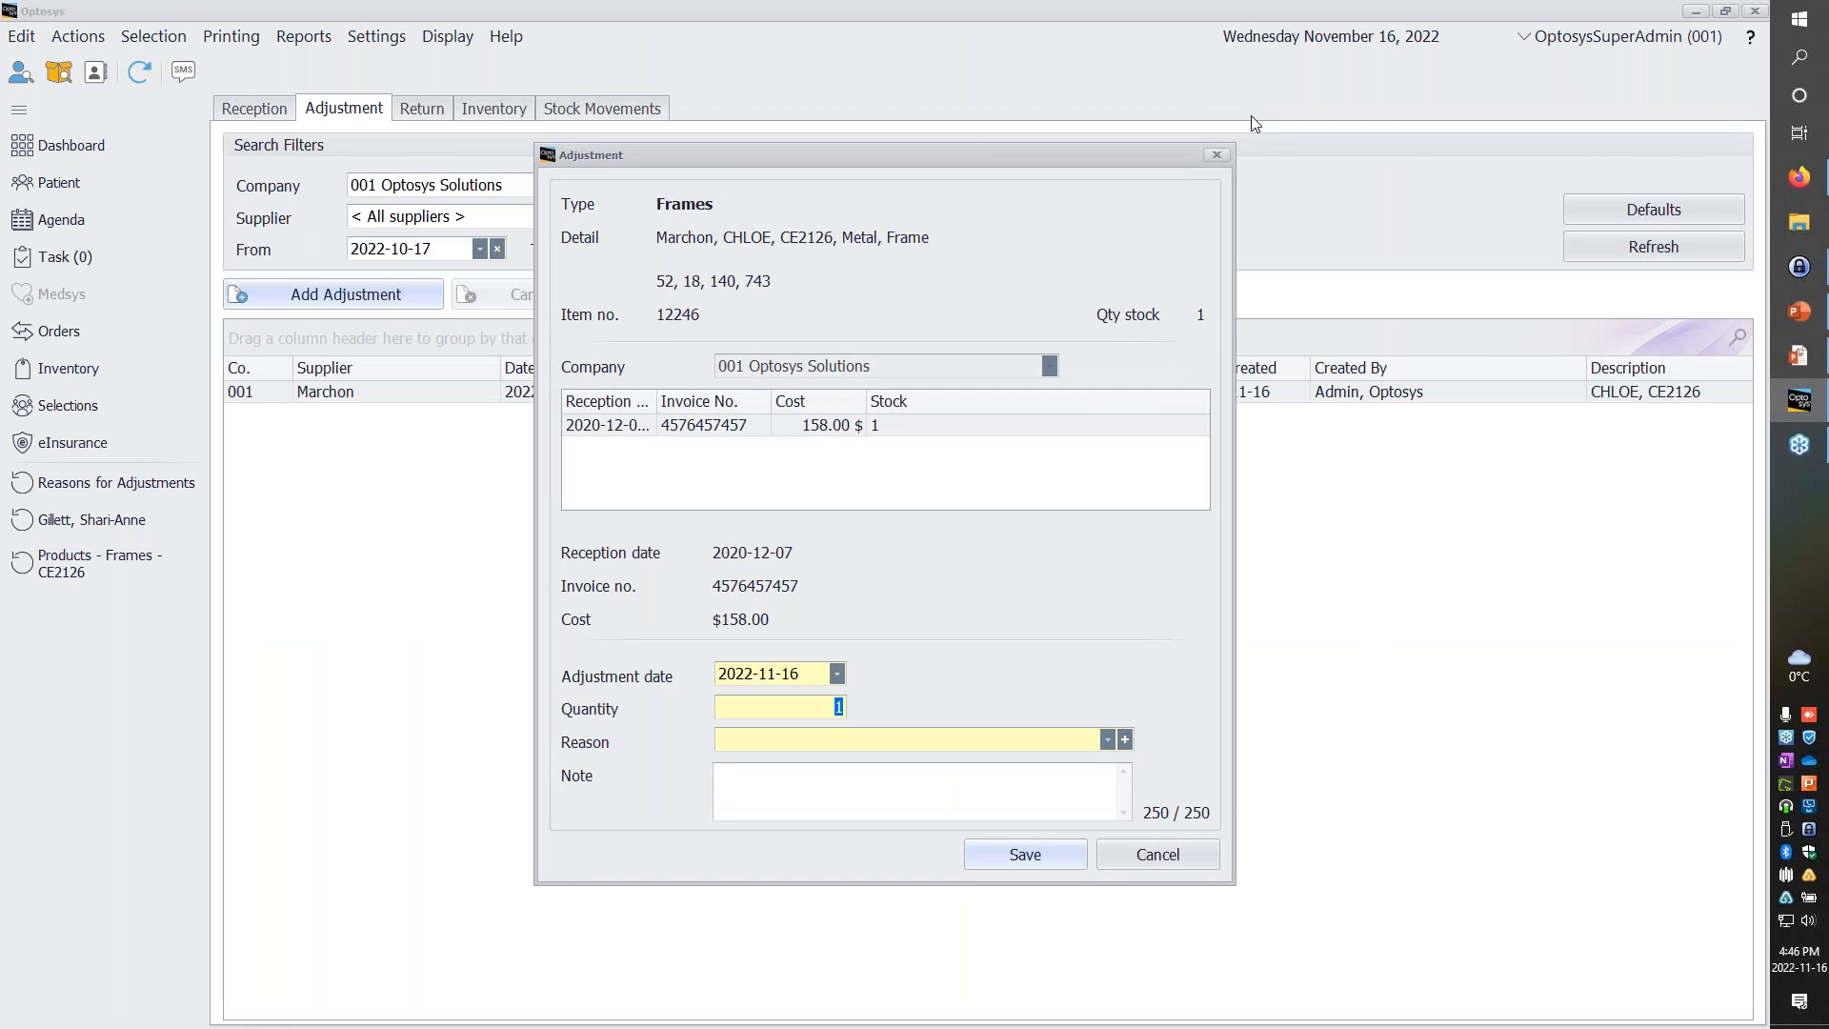
{"action": "left_click", "coordinate": [1148, 855]}
{"action": "left_click", "coordinate": [831, 553]}
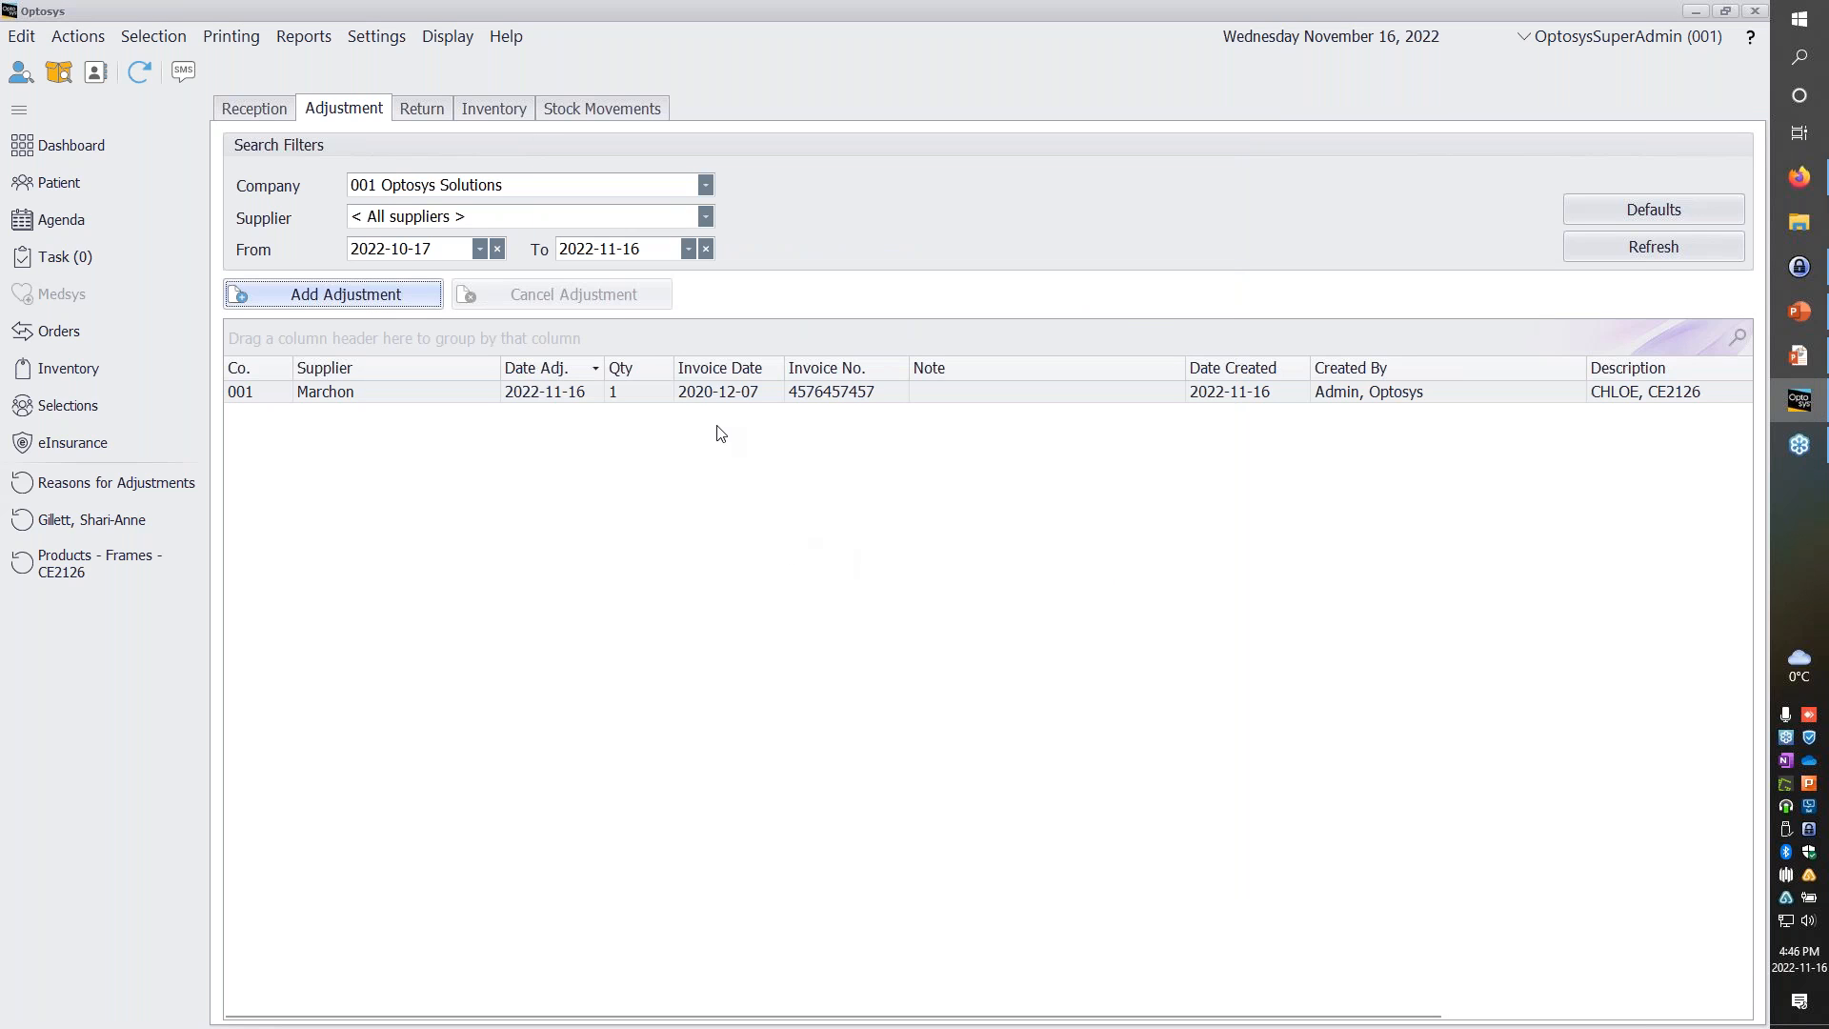
Search the 001 Optosys Solutions inventory for frames from the supplier Aspex Eyewear.
{"action": "left_click", "coordinate": [502, 112]}
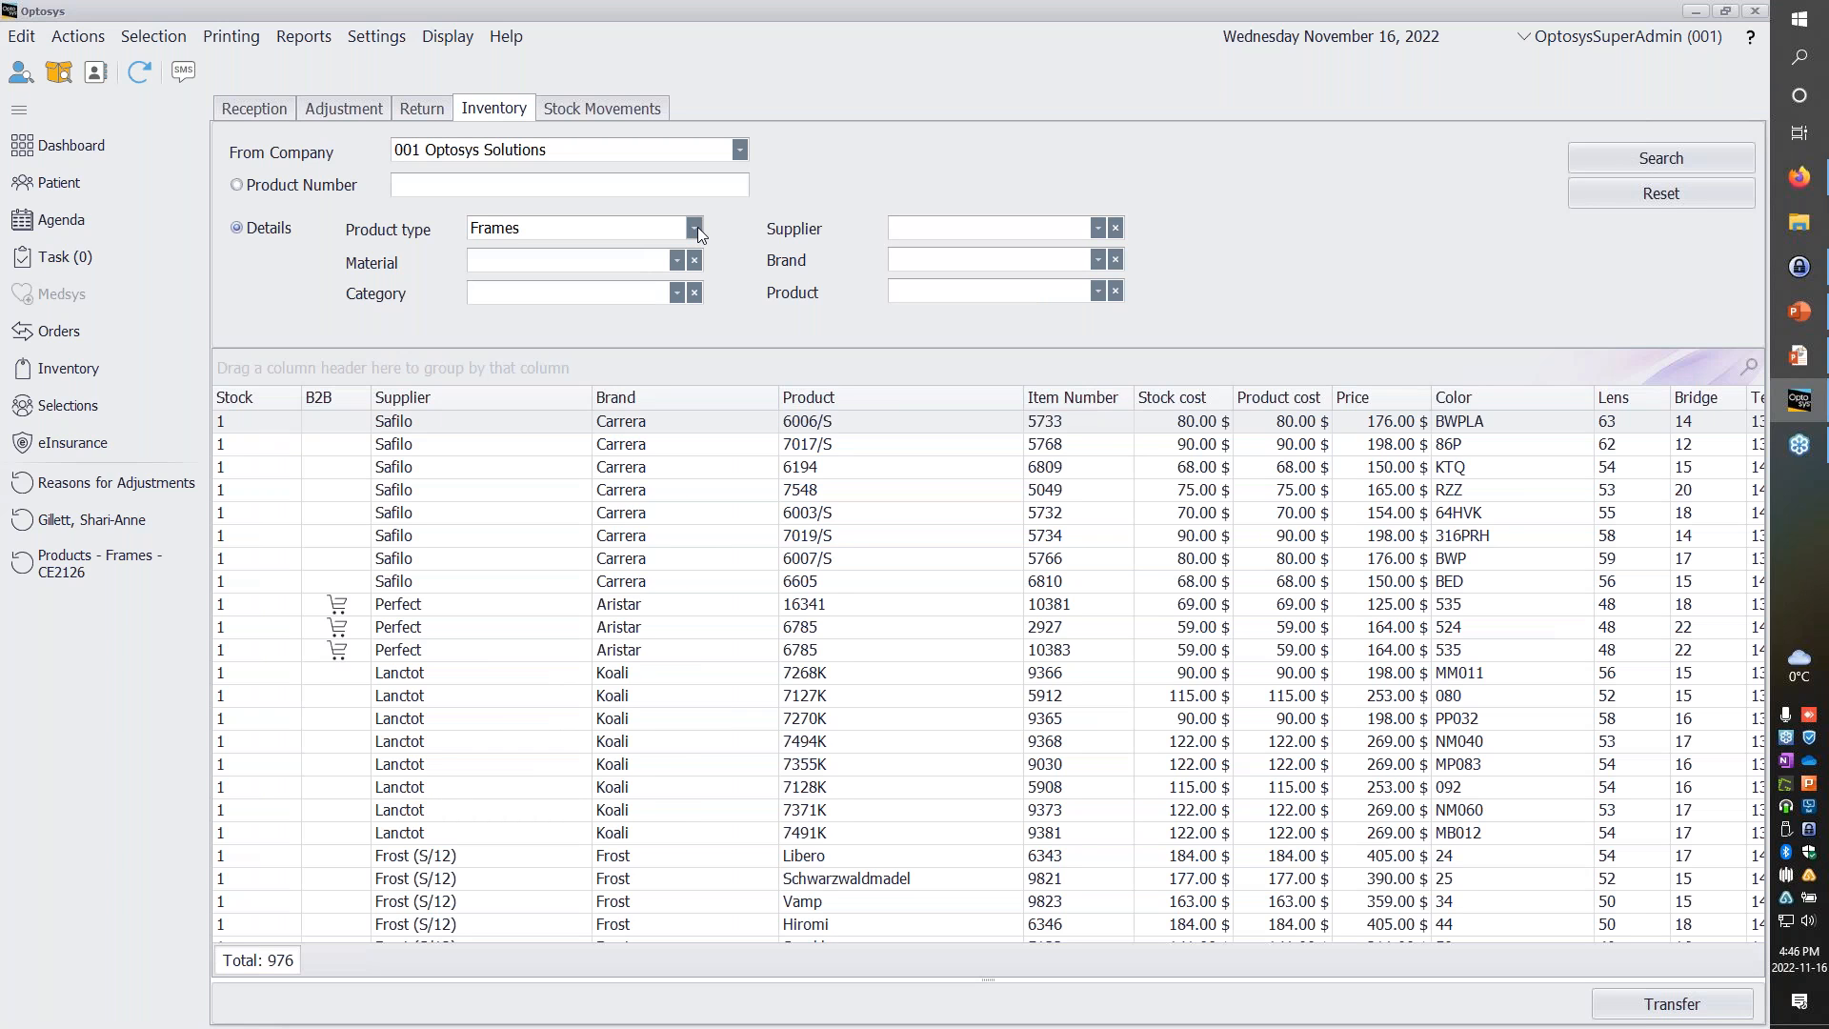
{"action": "left_click", "coordinate": [1098, 228]}
{"action": "left_click", "coordinate": [991, 331]}
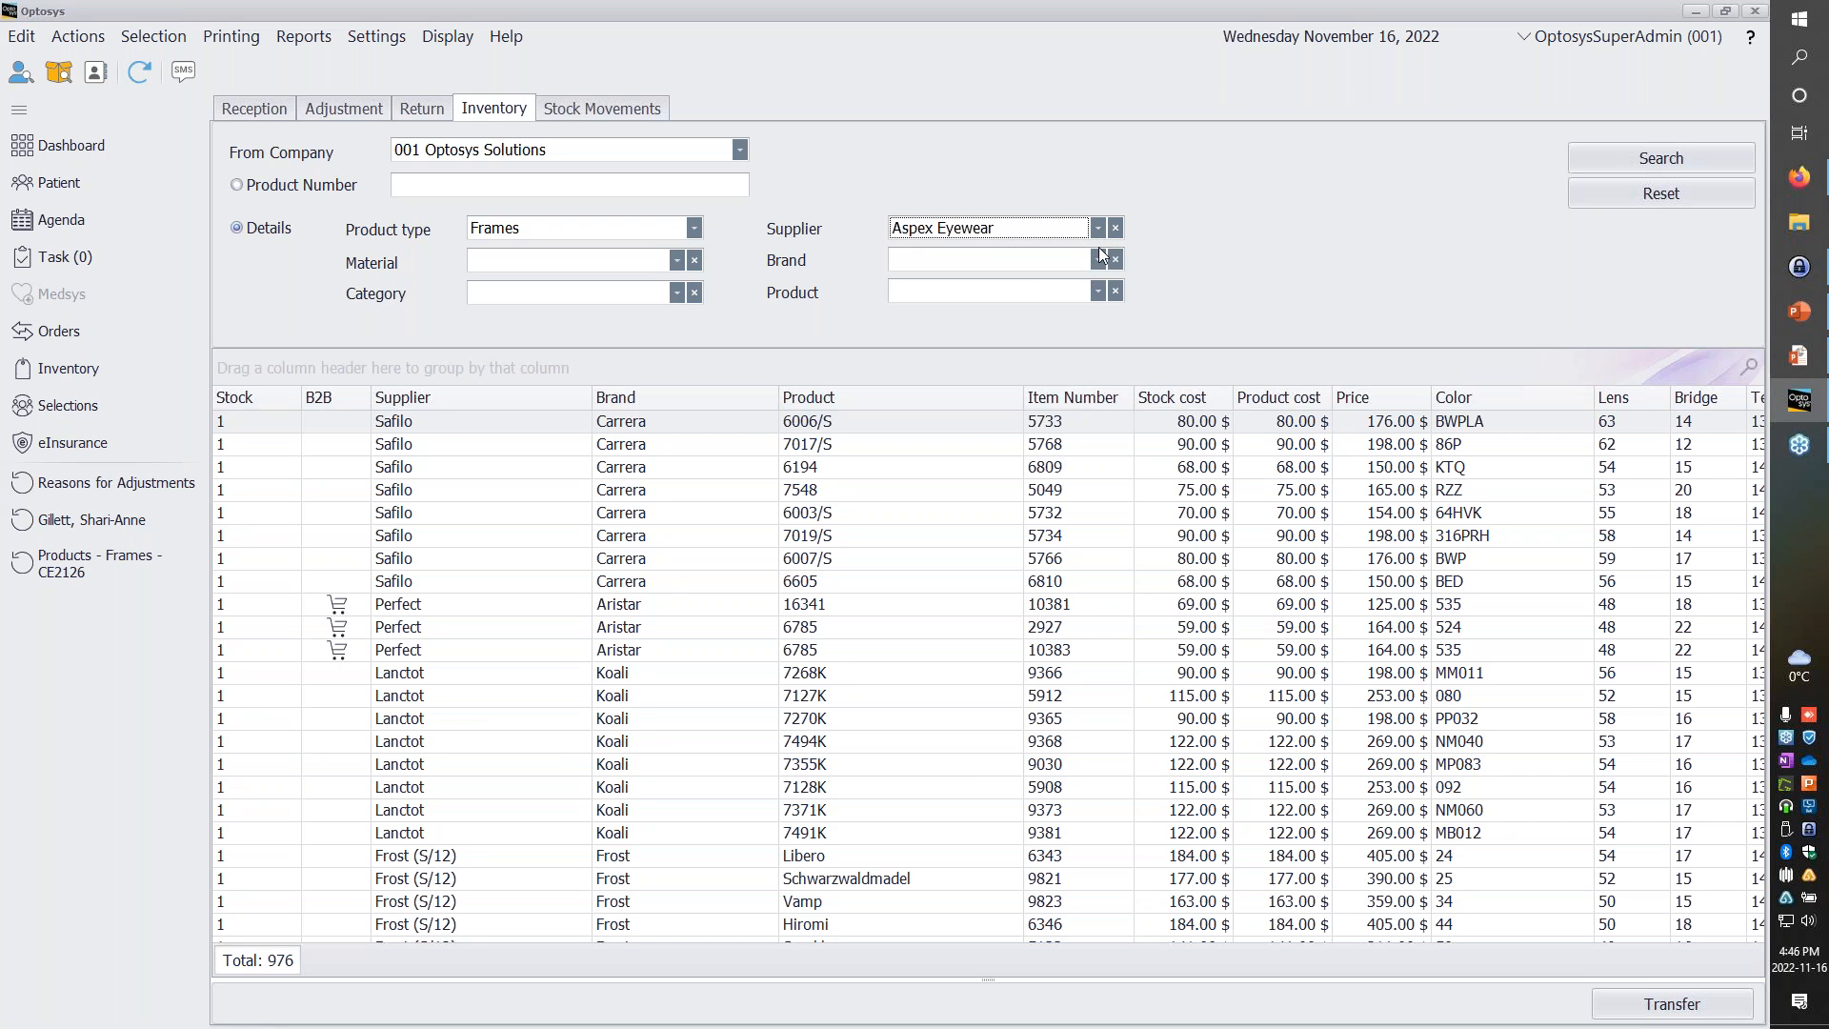
{"action": "left_click", "coordinate": [1661, 155]}
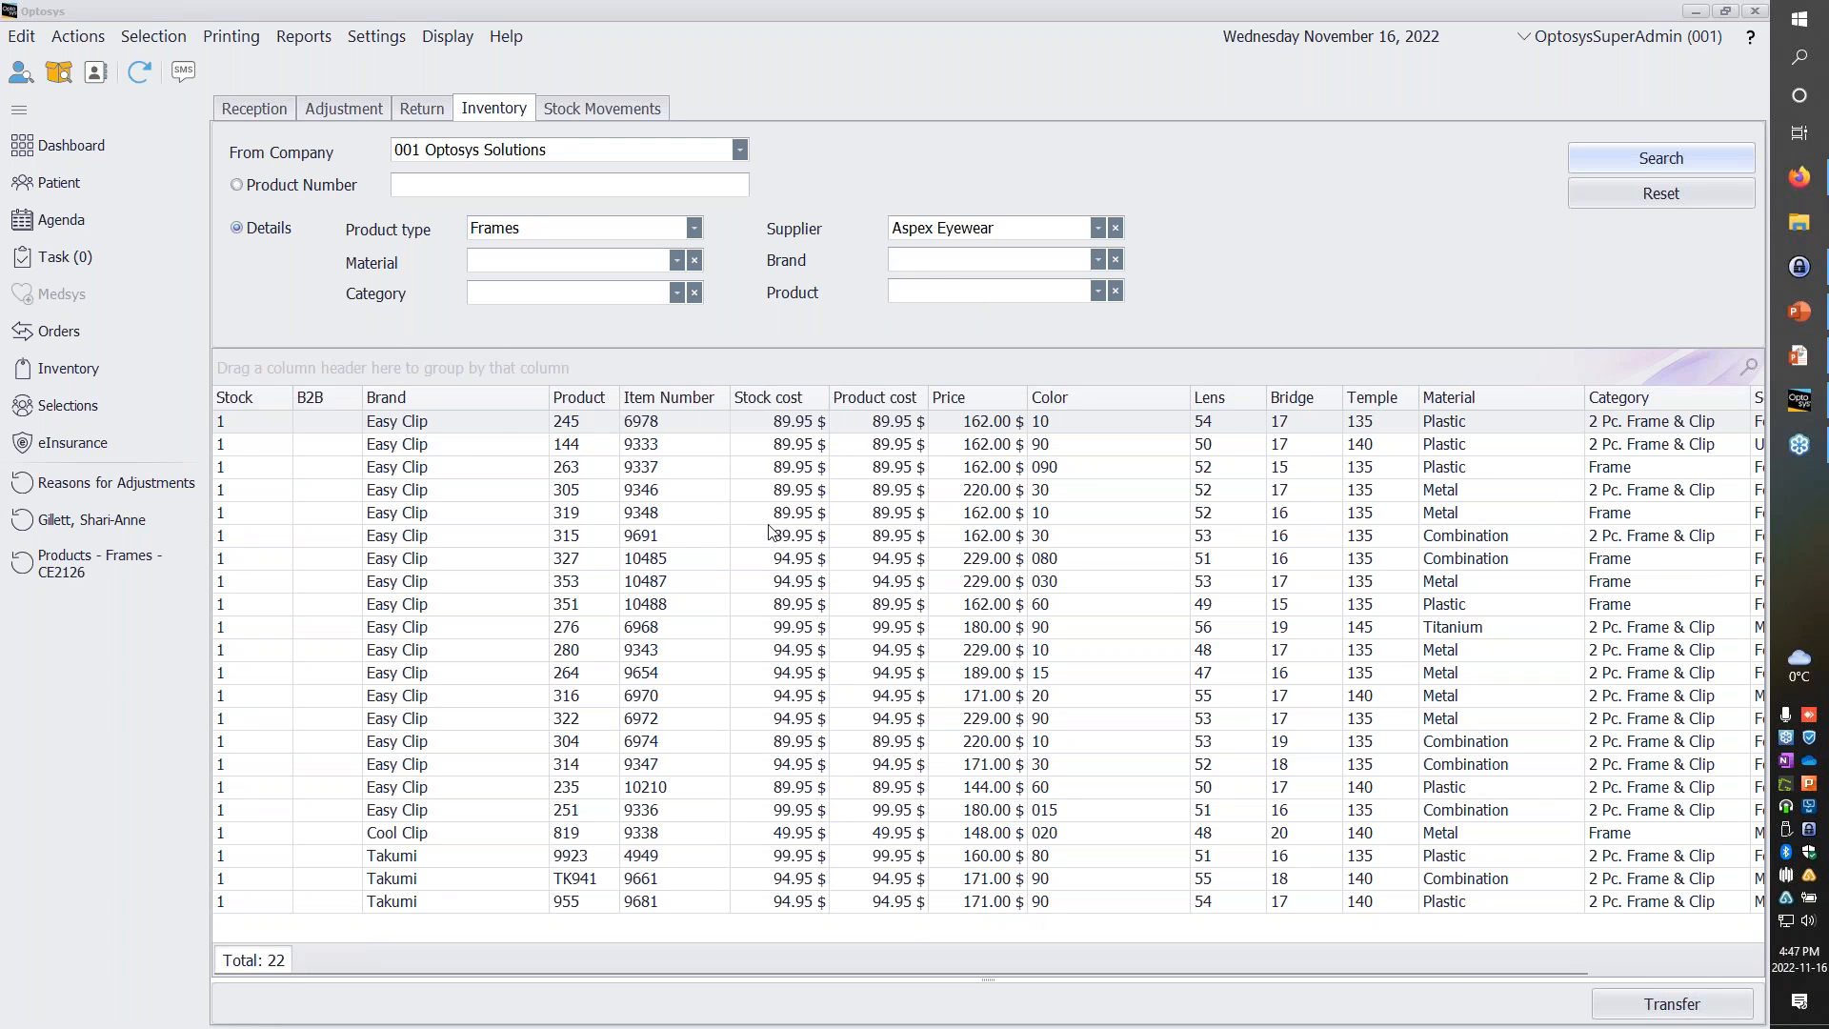
Start a stock transfer and select the Easy Clip frames 245, 144, 263 and 305 for it.
{"action": "left_click", "coordinate": [1680, 1004]}
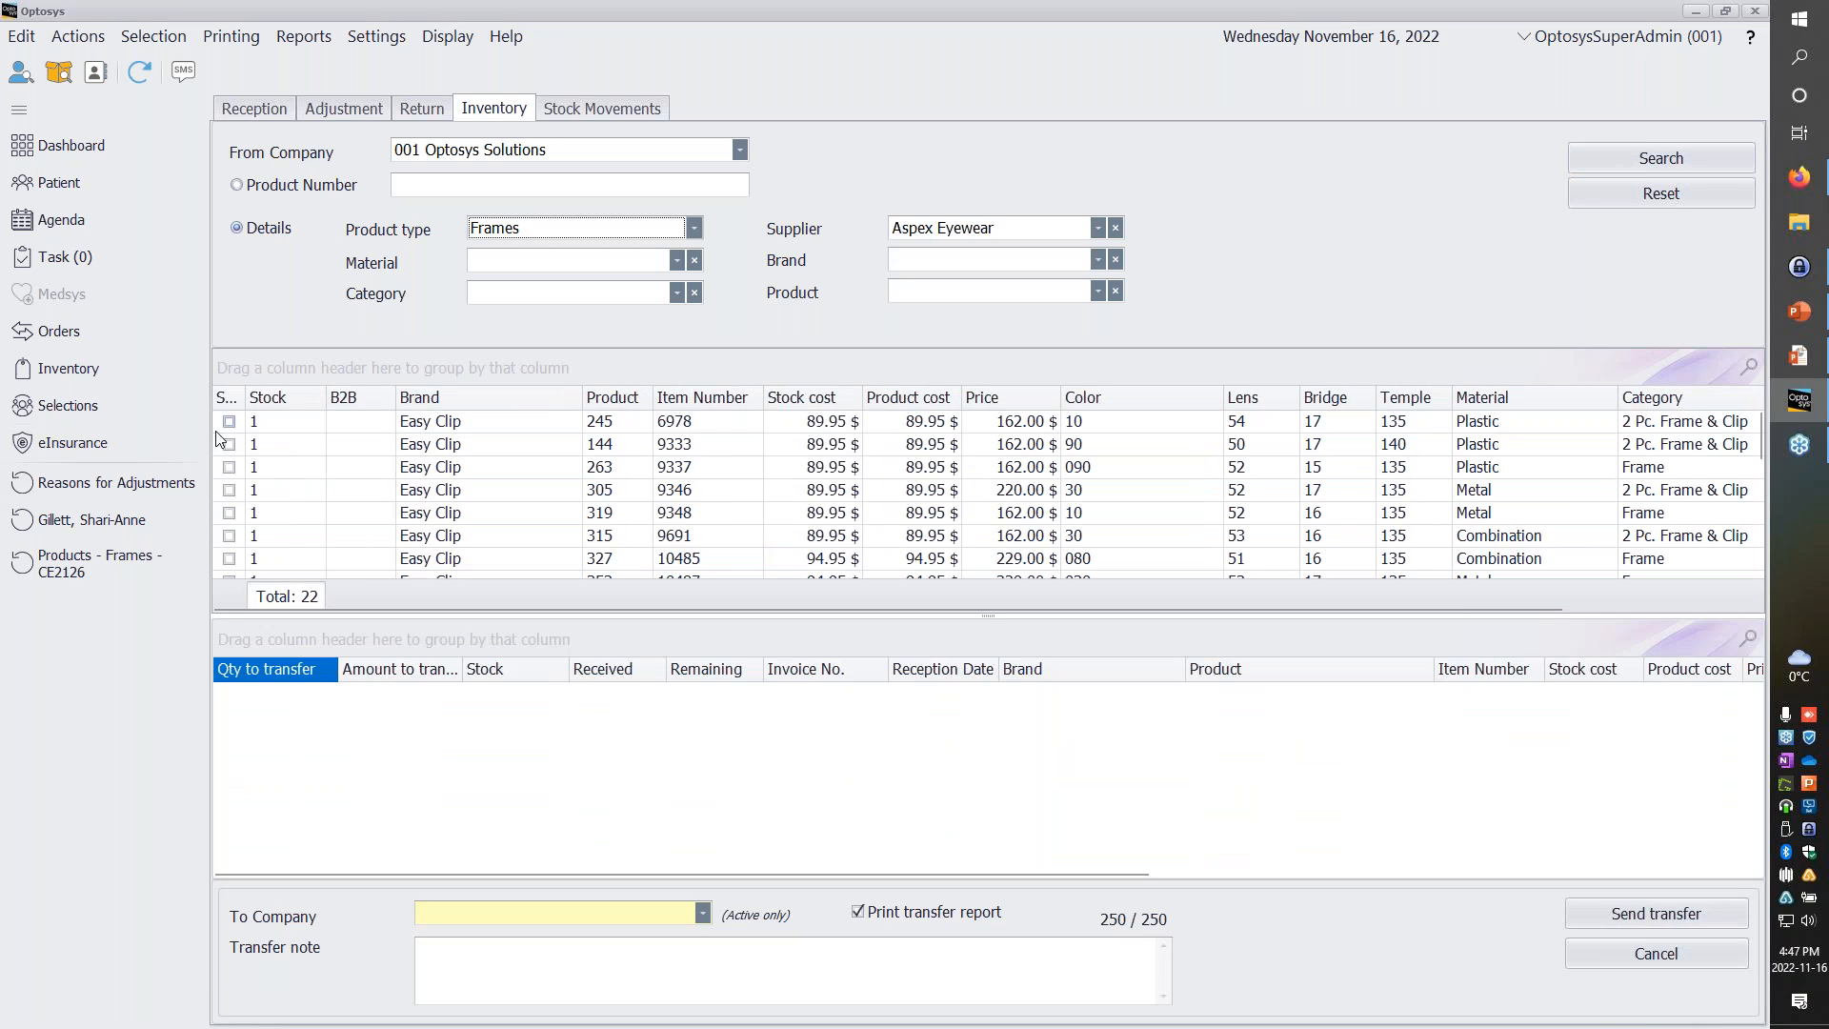
{"action": "left_click", "coordinate": [230, 427]}
{"action": "left_click", "coordinate": [229, 444]}
{"action": "left_click", "coordinate": [229, 467]}
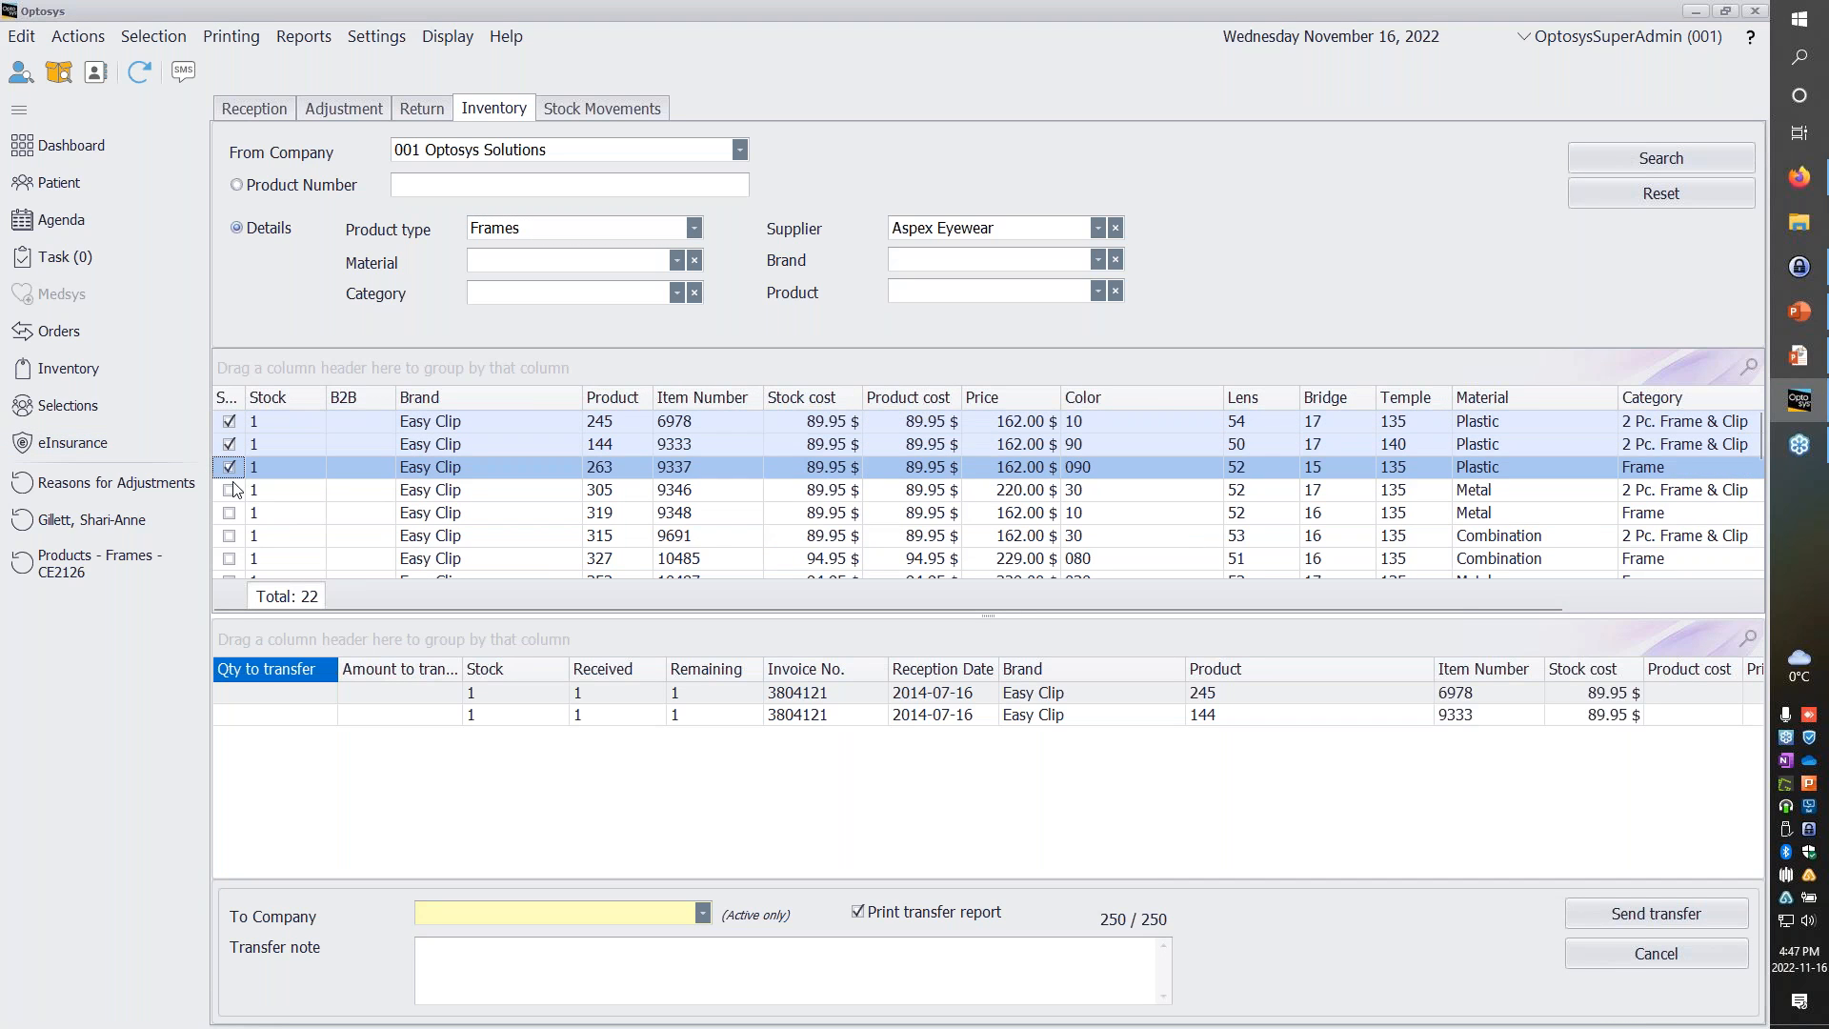
{"action": "left_click", "coordinate": [230, 490]}
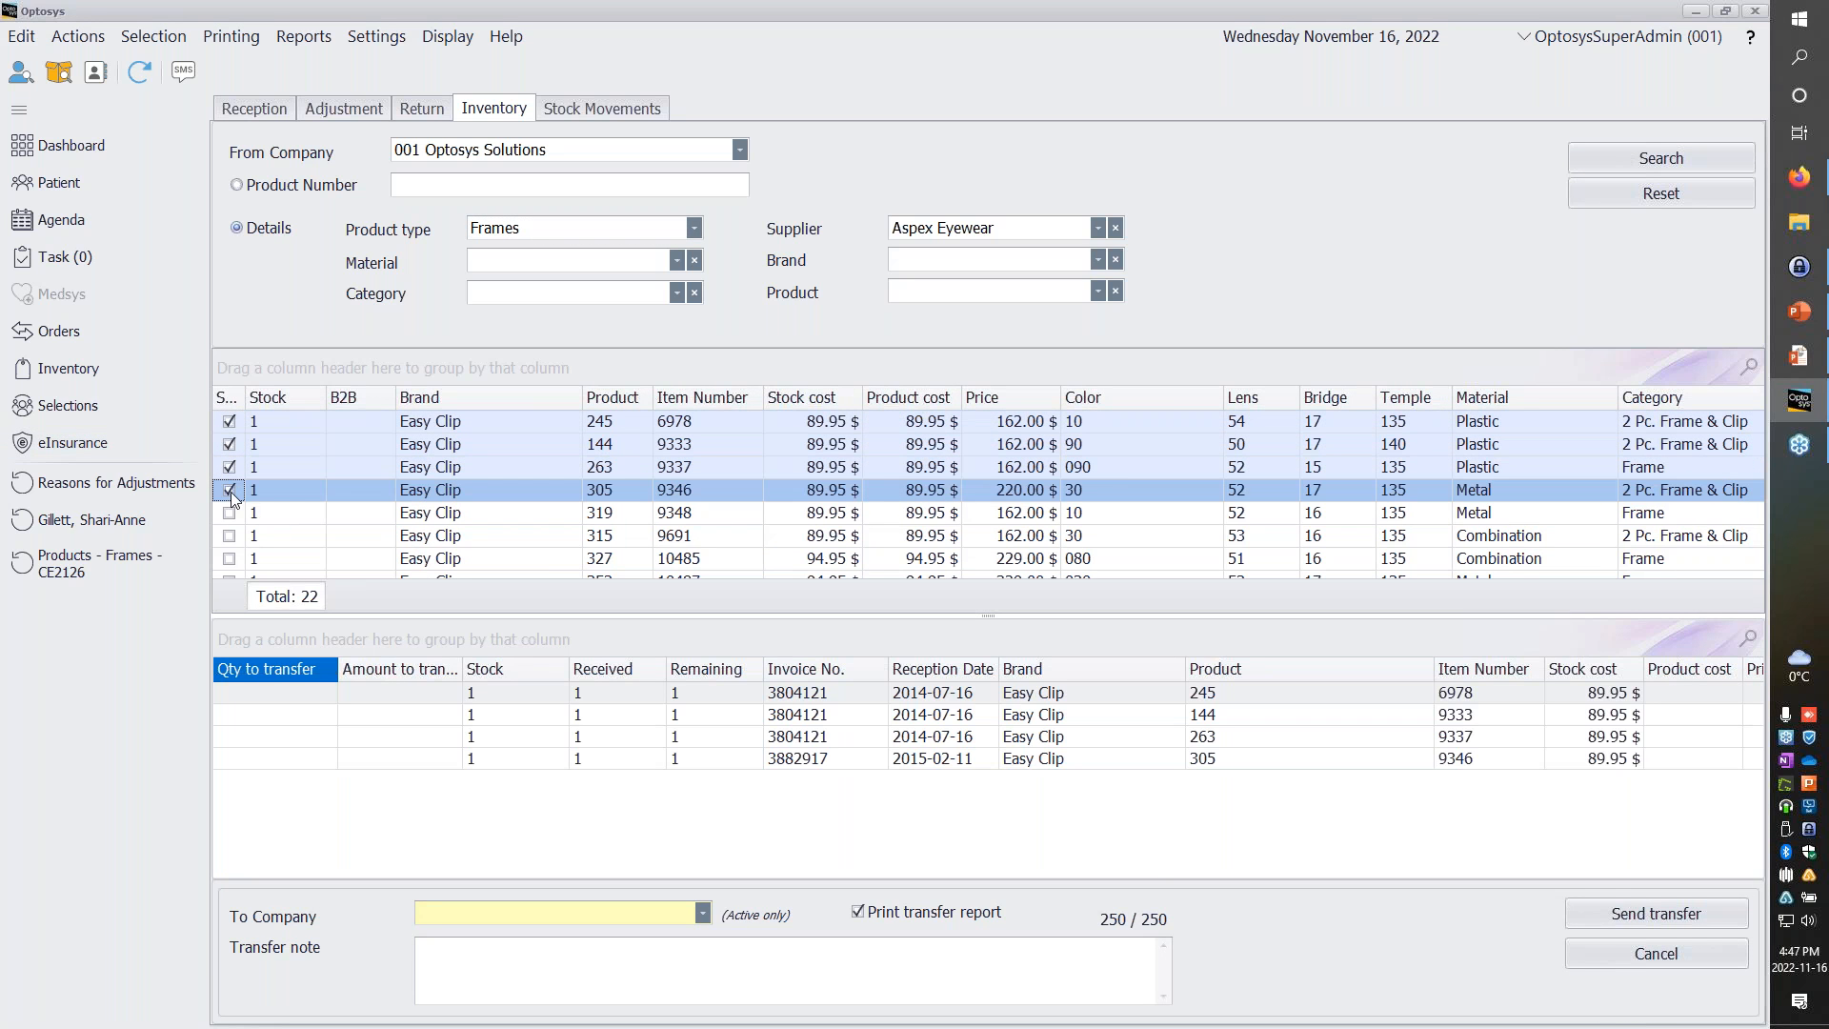
Set the quantity to transfer to 1 for each of the four selected Easy Clip frames.
{"action": "left_click", "coordinate": [309, 697]}
{"action": "type", "text": "1"}
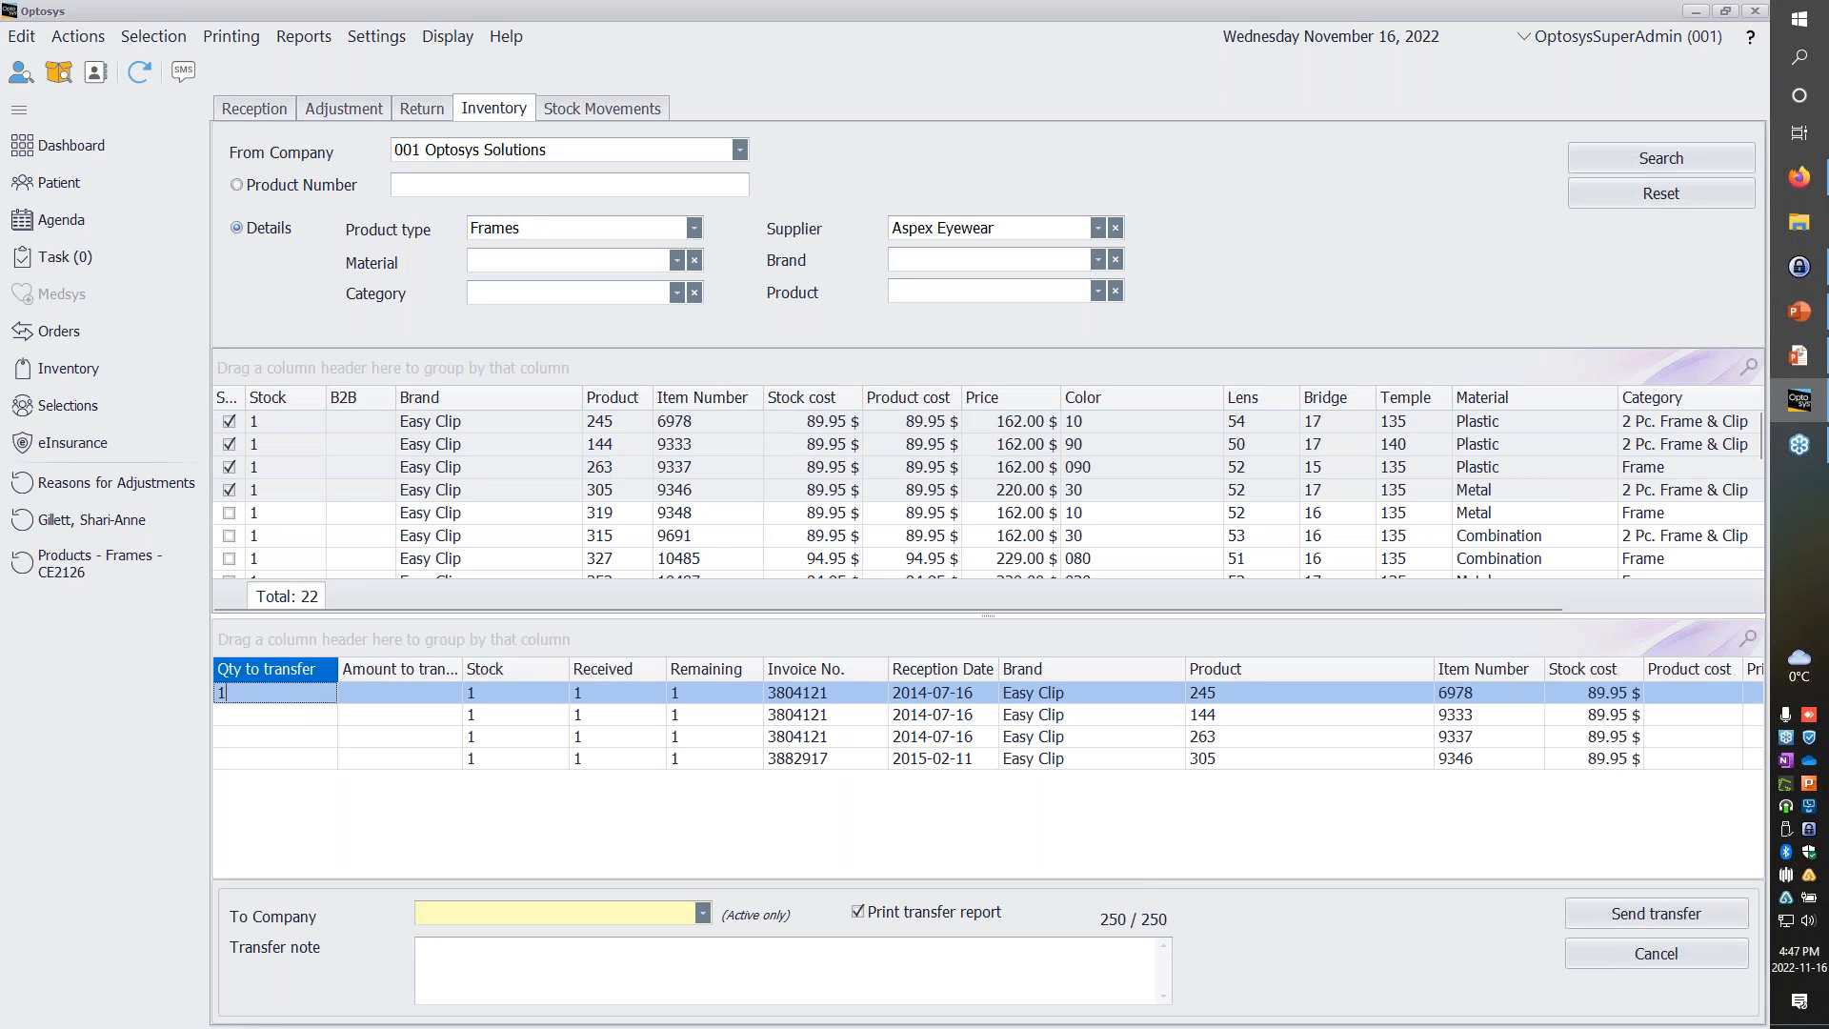
{"action": "key", "text": "Down"}
{"action": "type", "text": "1"}
{"action": "key", "text": "Down"}
{"action": "type", "text": "1"}
{"action": "key", "text": "Down"}
{"action": "type", "text": "1"}
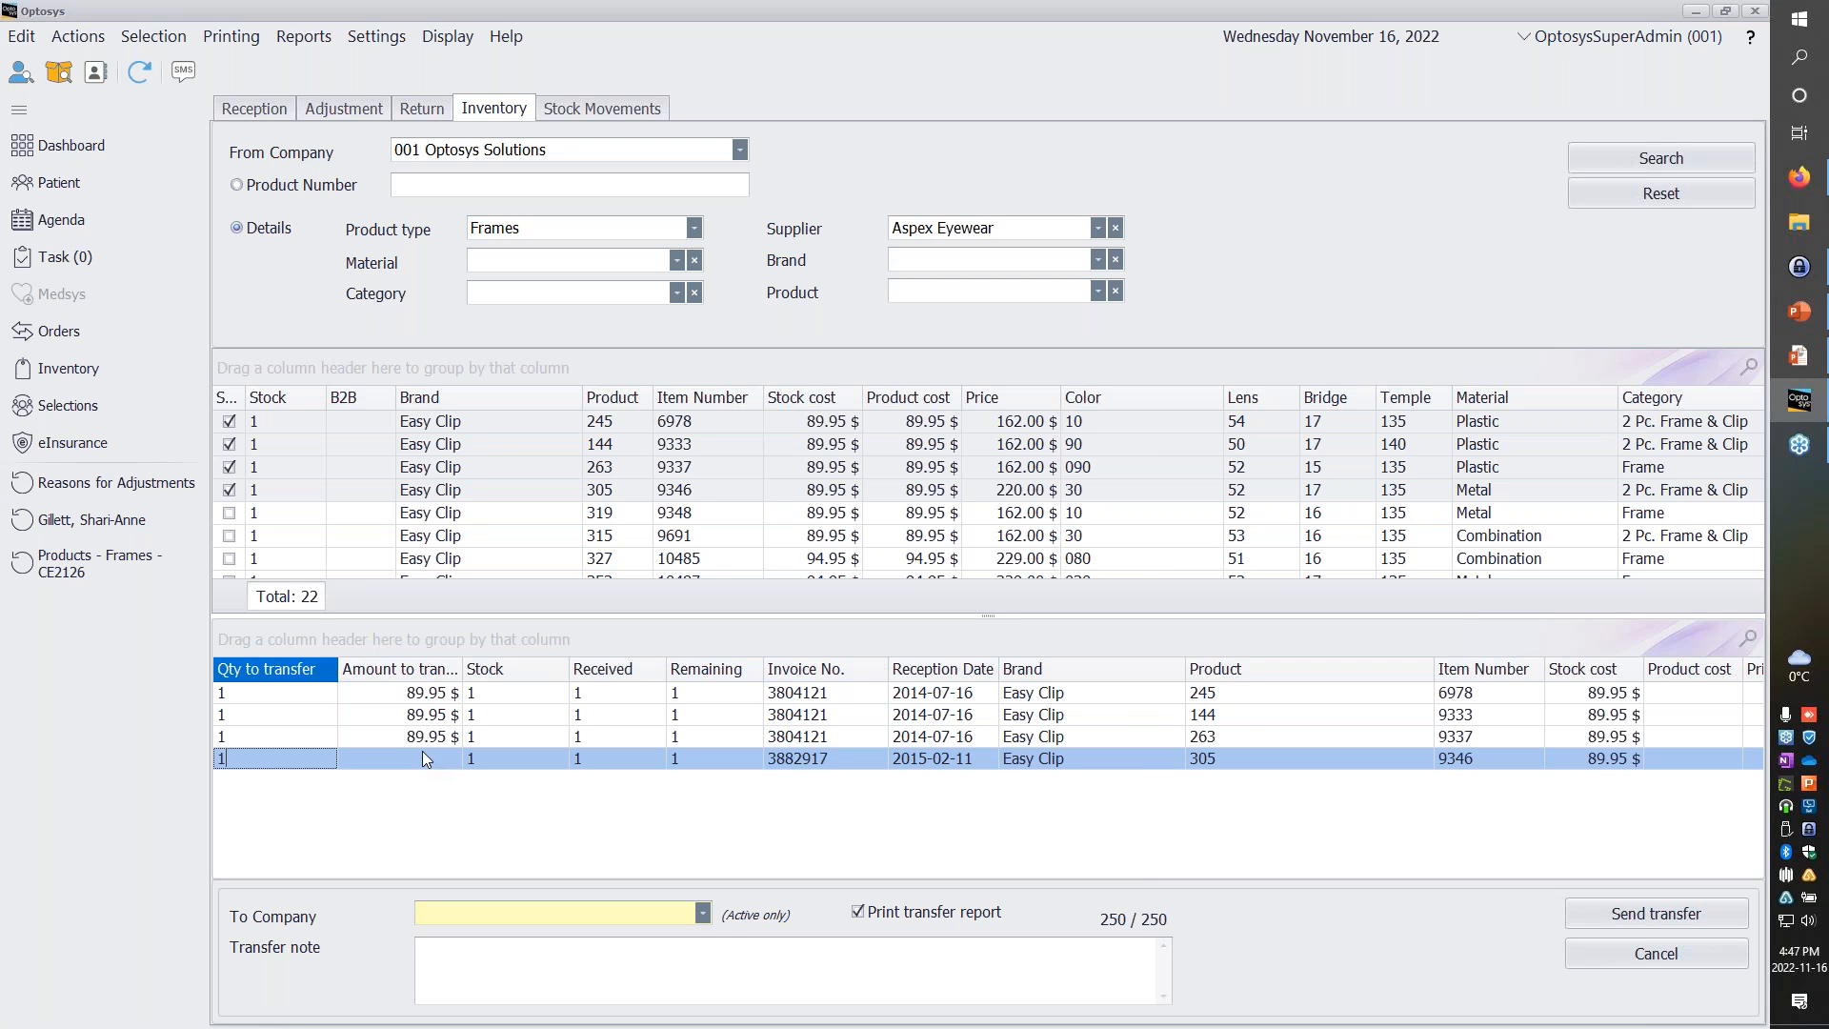
Send the transfer to 002 The other clinic with the transfer report, confirm it, and close the report after viewing it.
{"action": "left_click", "coordinate": [703, 915]}
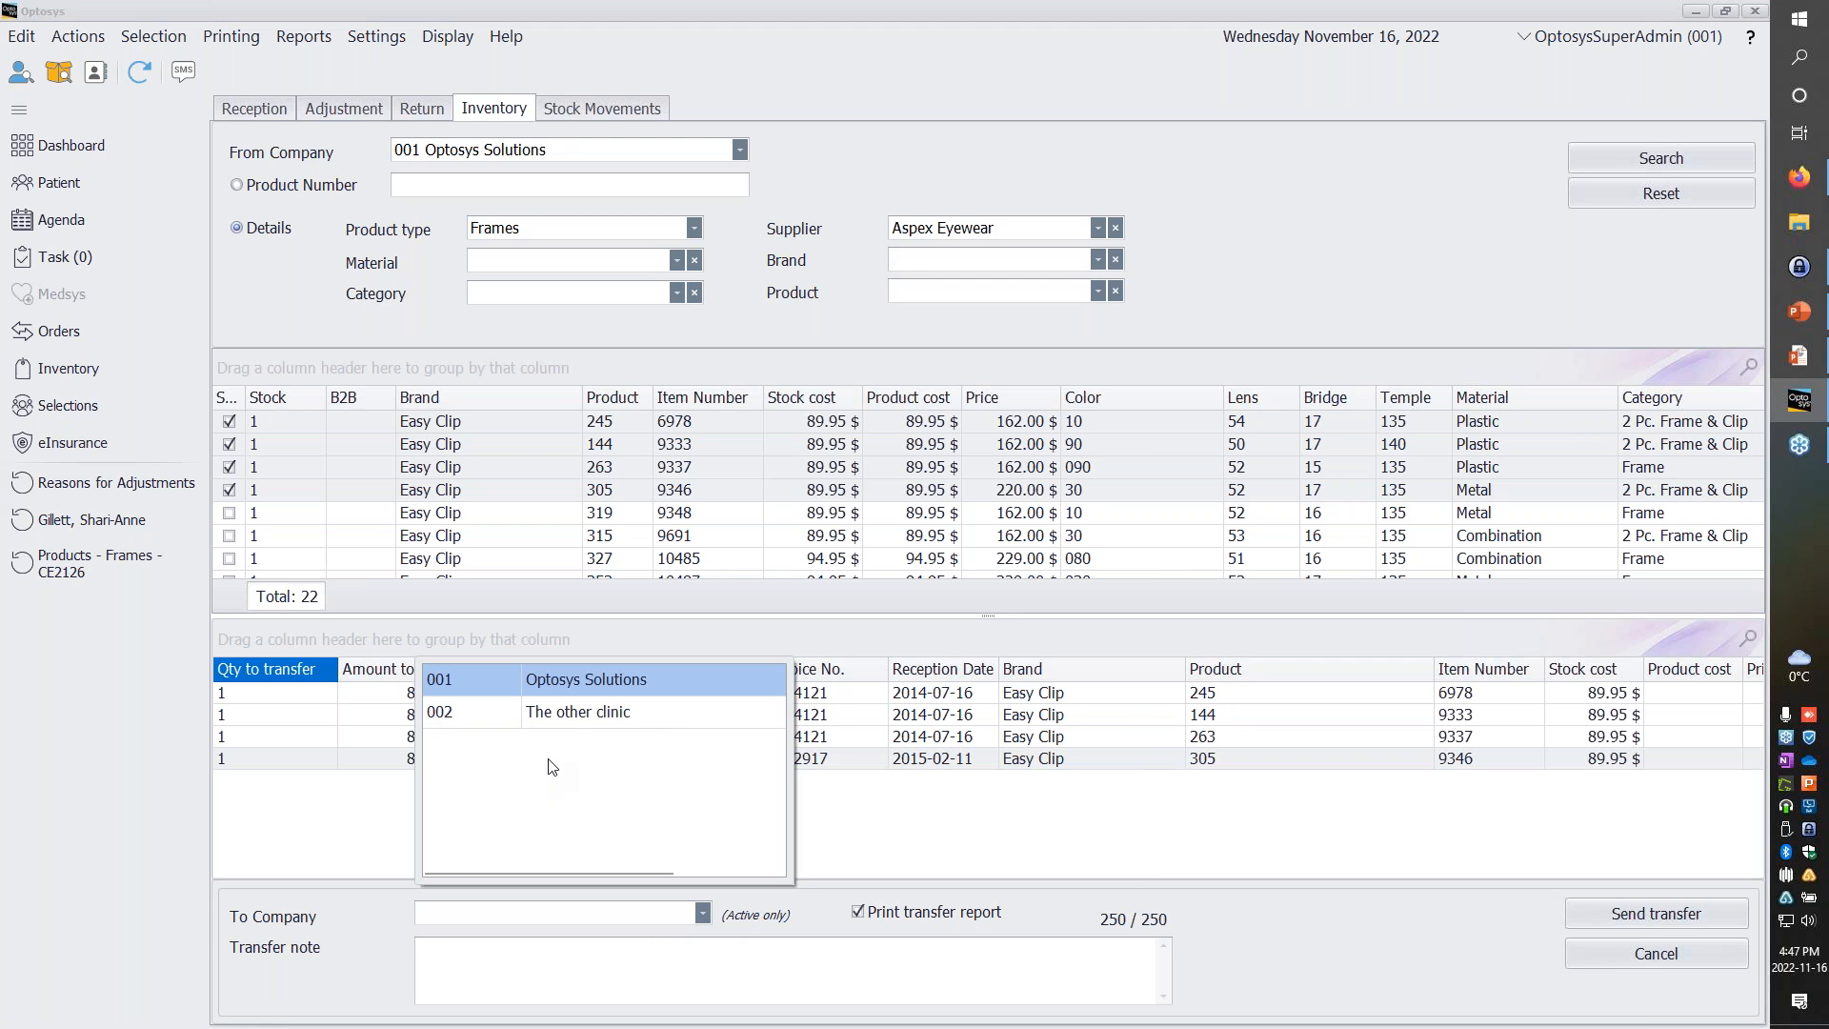
{"action": "left_click", "coordinate": [562, 717]}
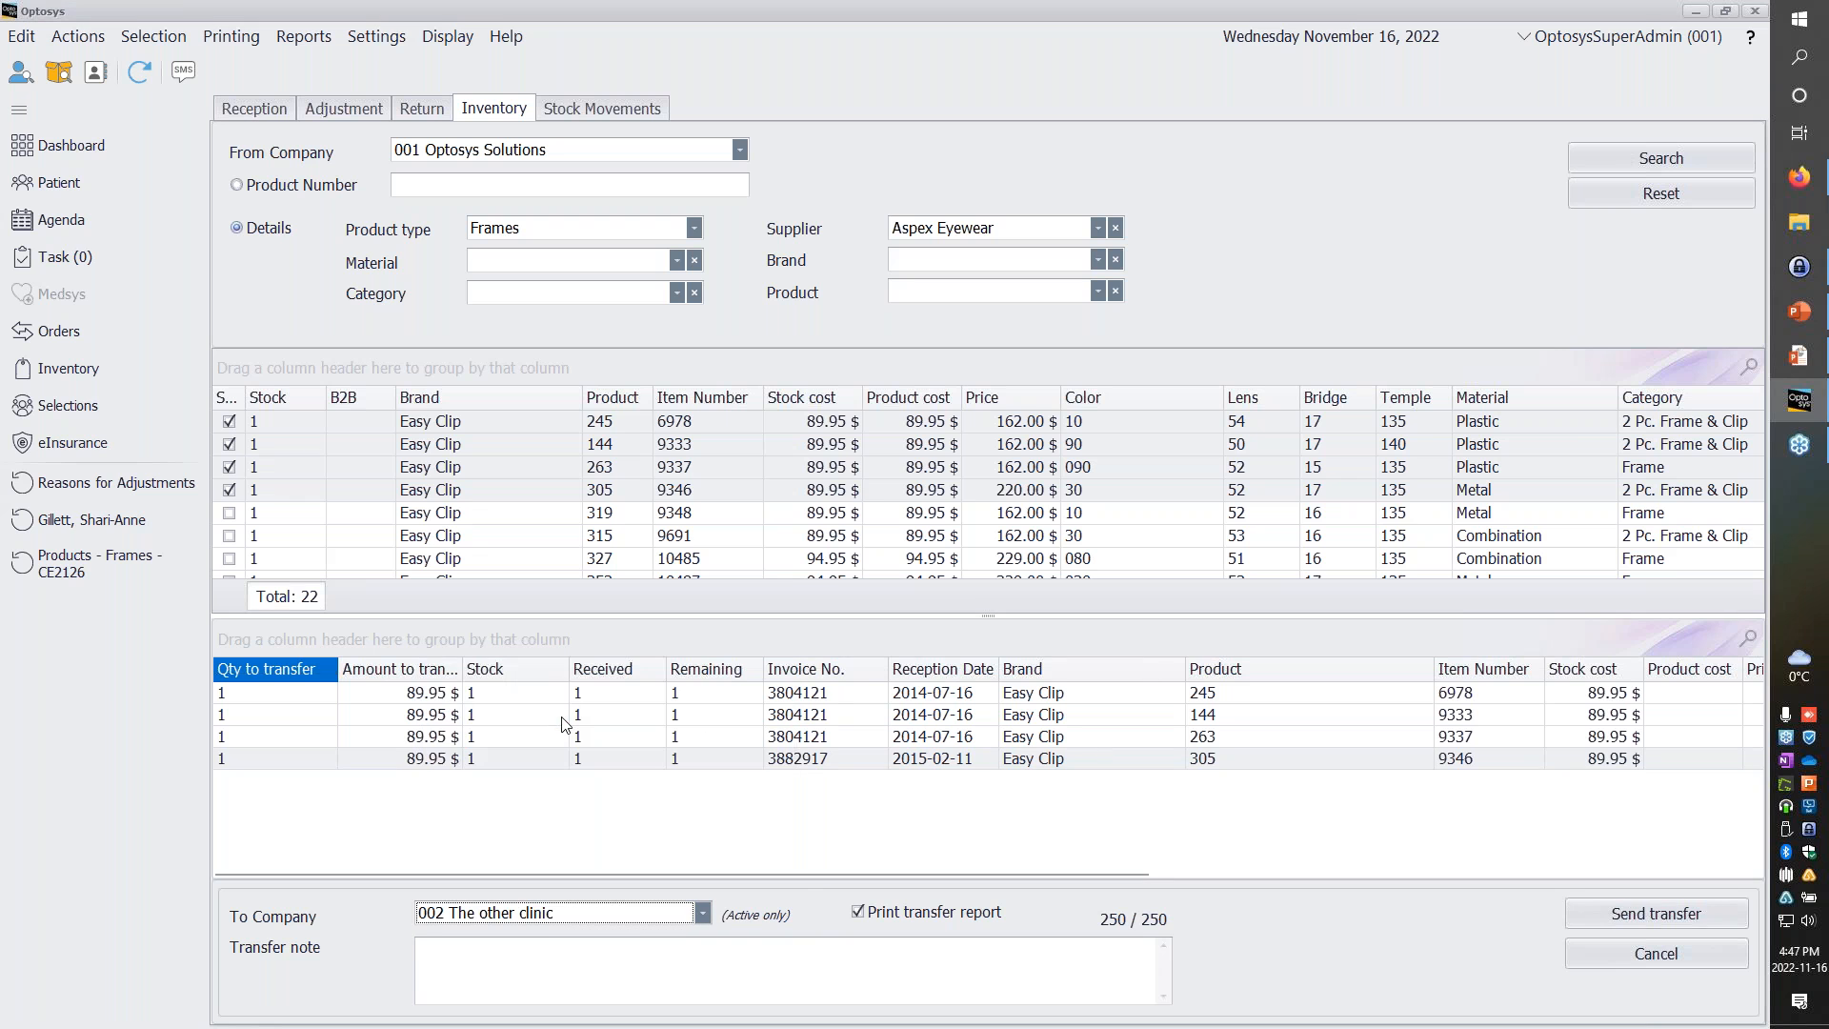
{"action": "left_click", "coordinate": [1695, 911]}
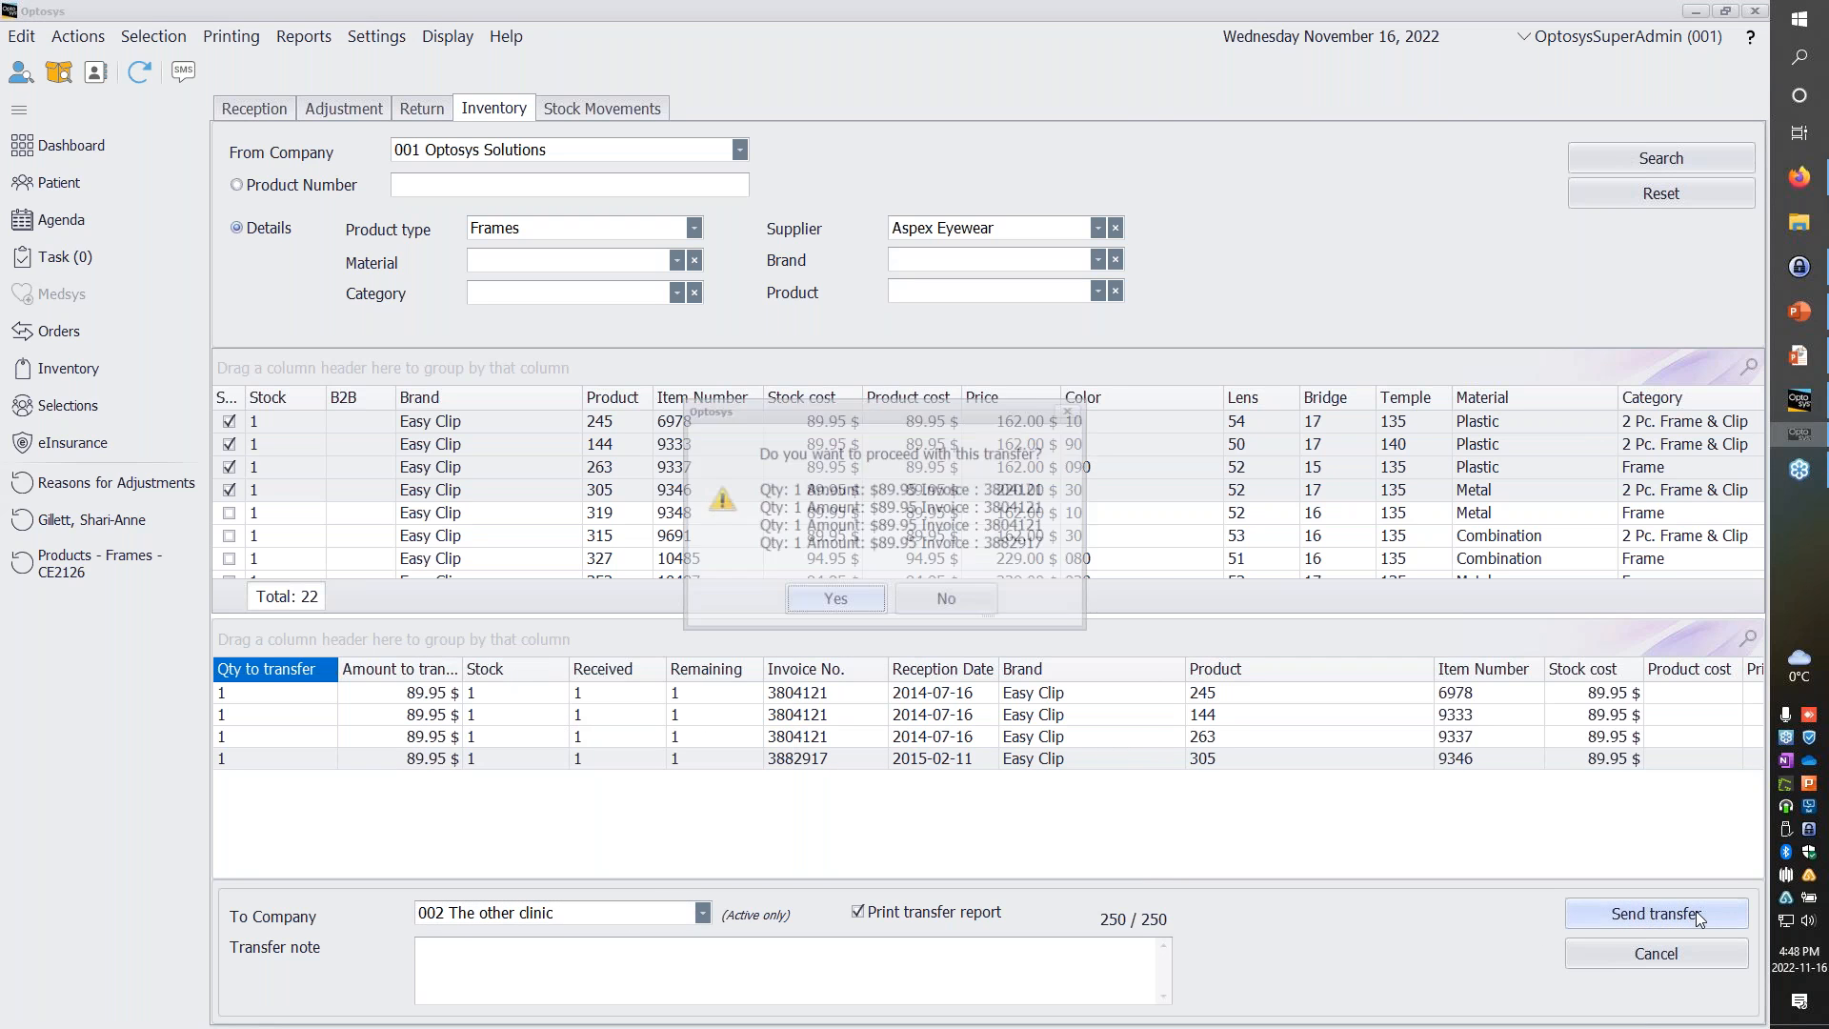
{"action": "left_click", "coordinate": [826, 602]}
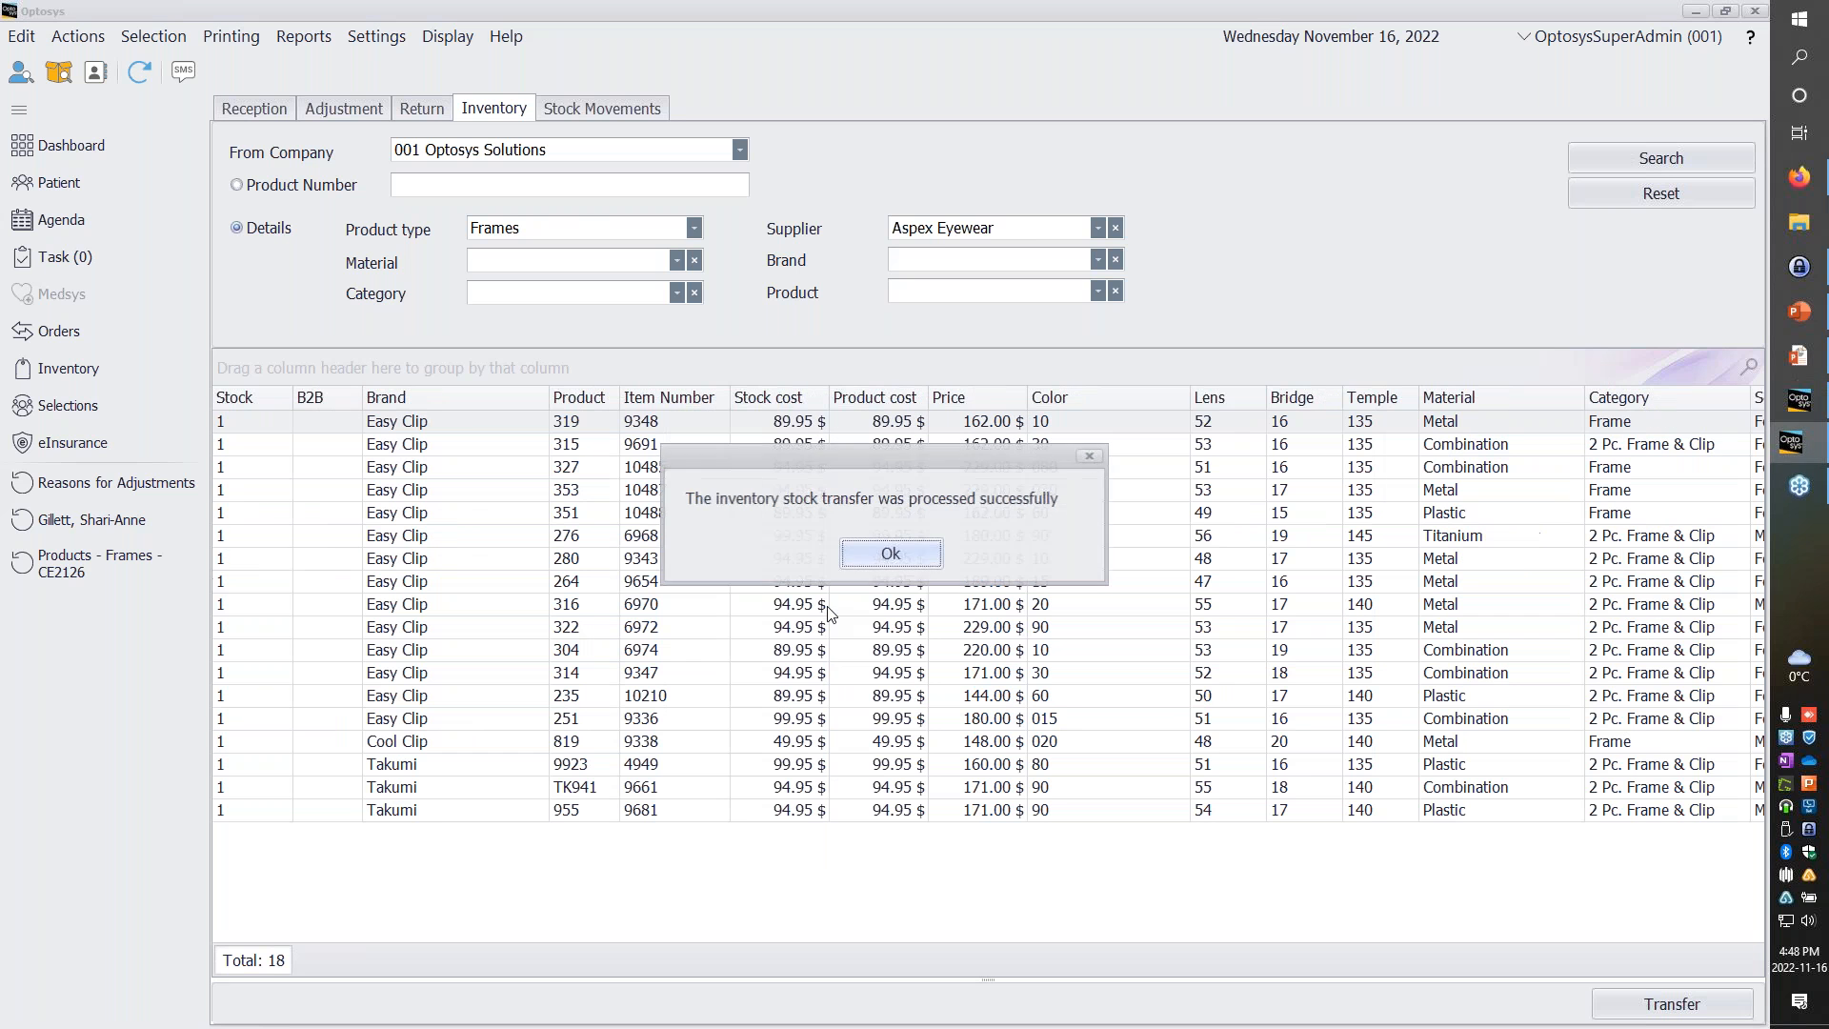
{"action": "left_click", "coordinate": [878, 555]}
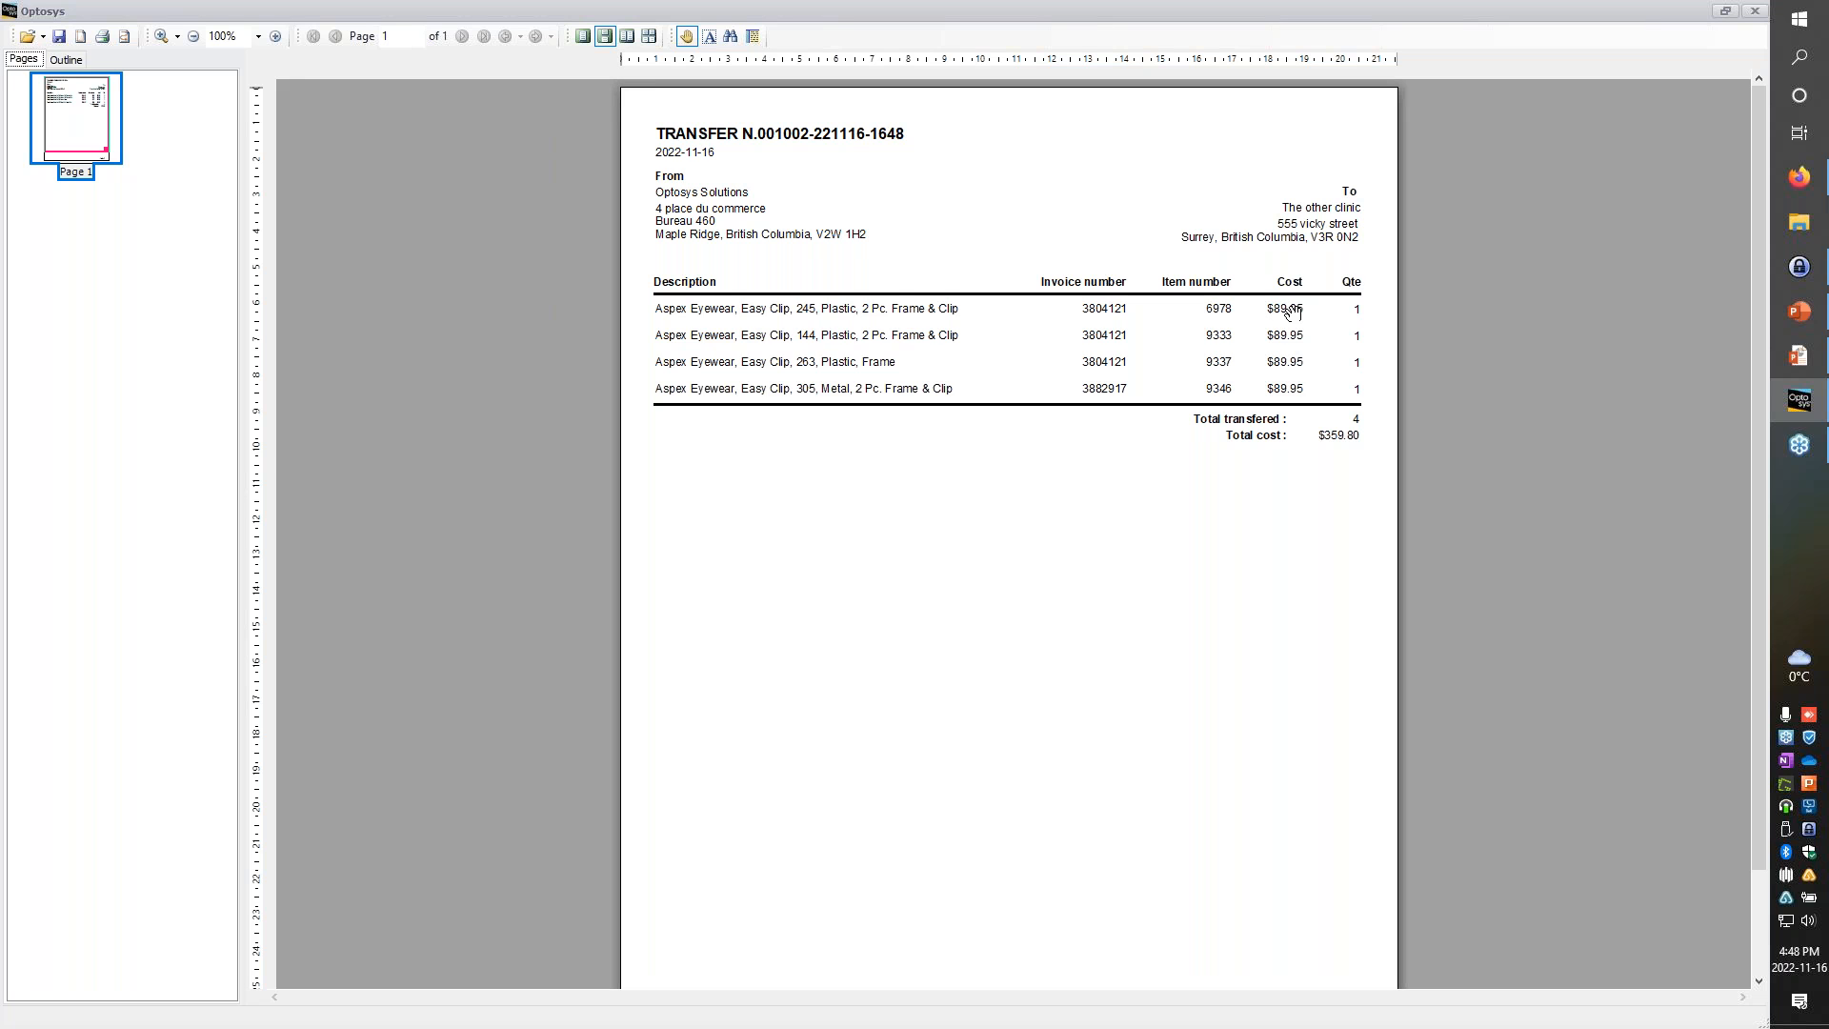
{"action": "left_click", "coordinate": [1755, 11]}
Search the stock movements from 001 Optosys Solutions between 2022-10-17 and 2022-11-16, and return to the inventory list.
{"action": "left_click", "coordinate": [595, 110]}
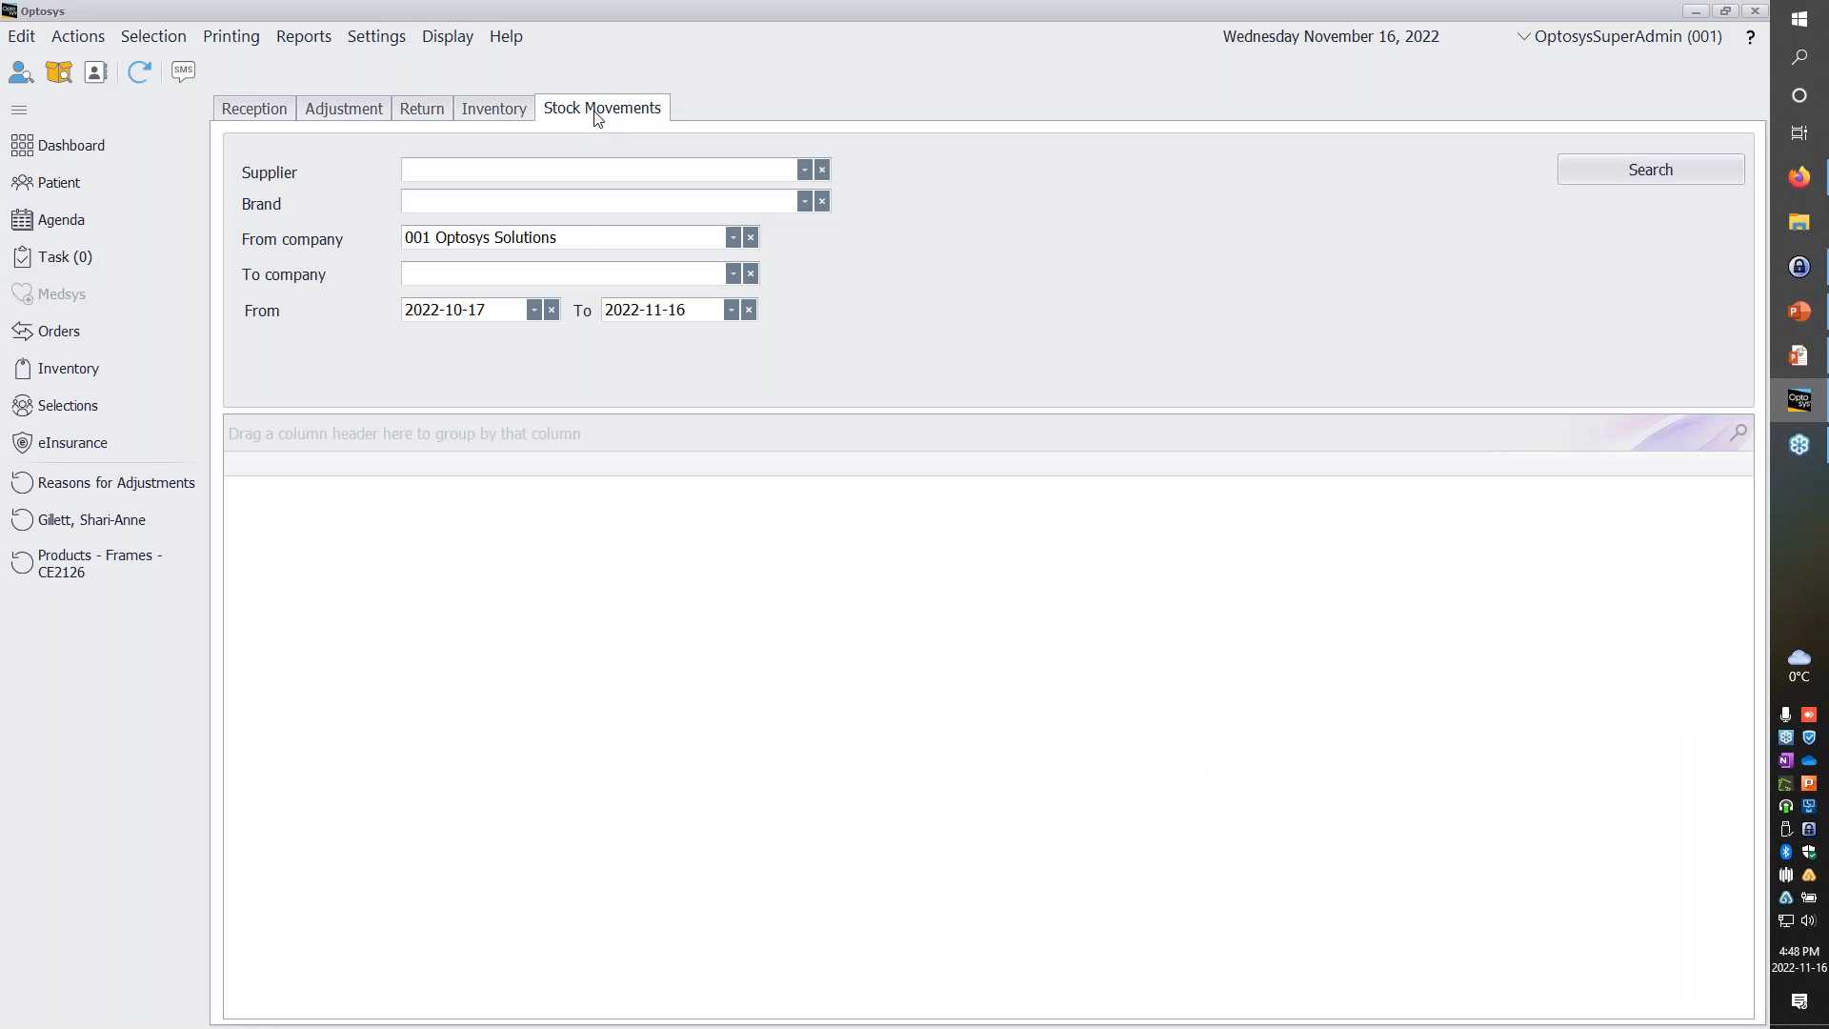
{"action": "left_click", "coordinate": [1580, 169]}
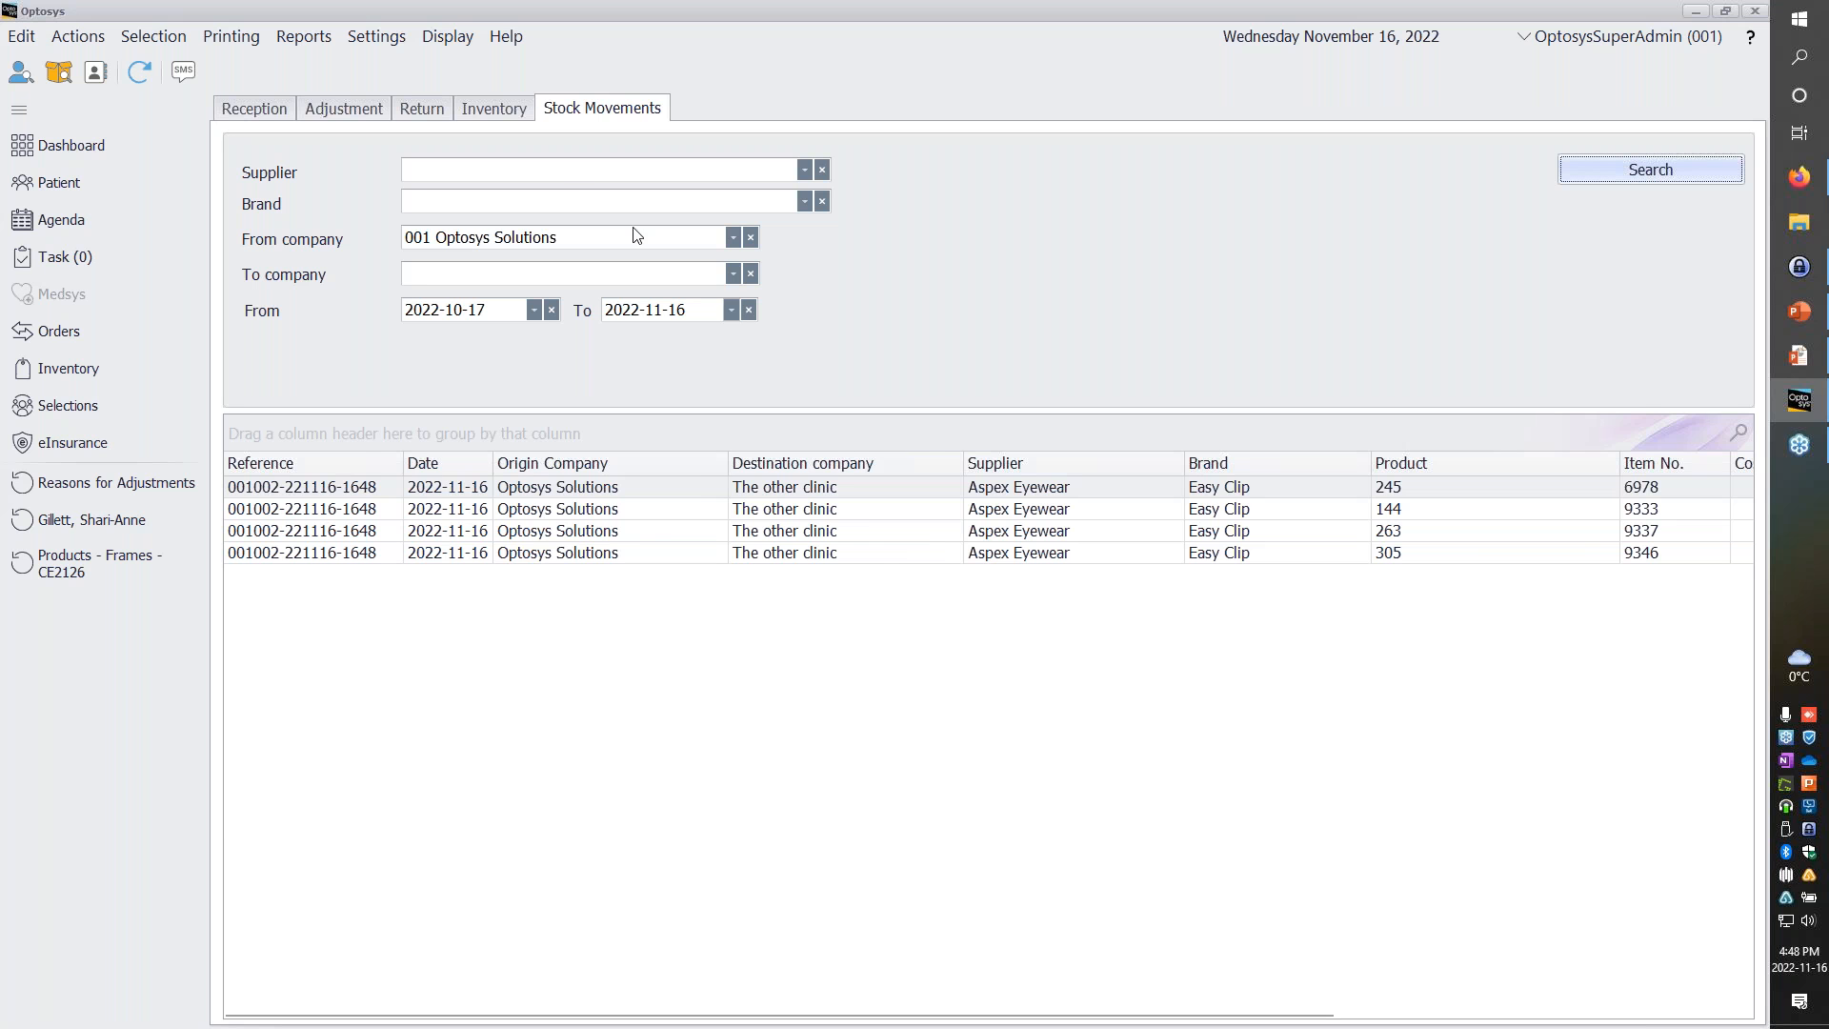
{"action": "left_click", "coordinate": [513, 111]}
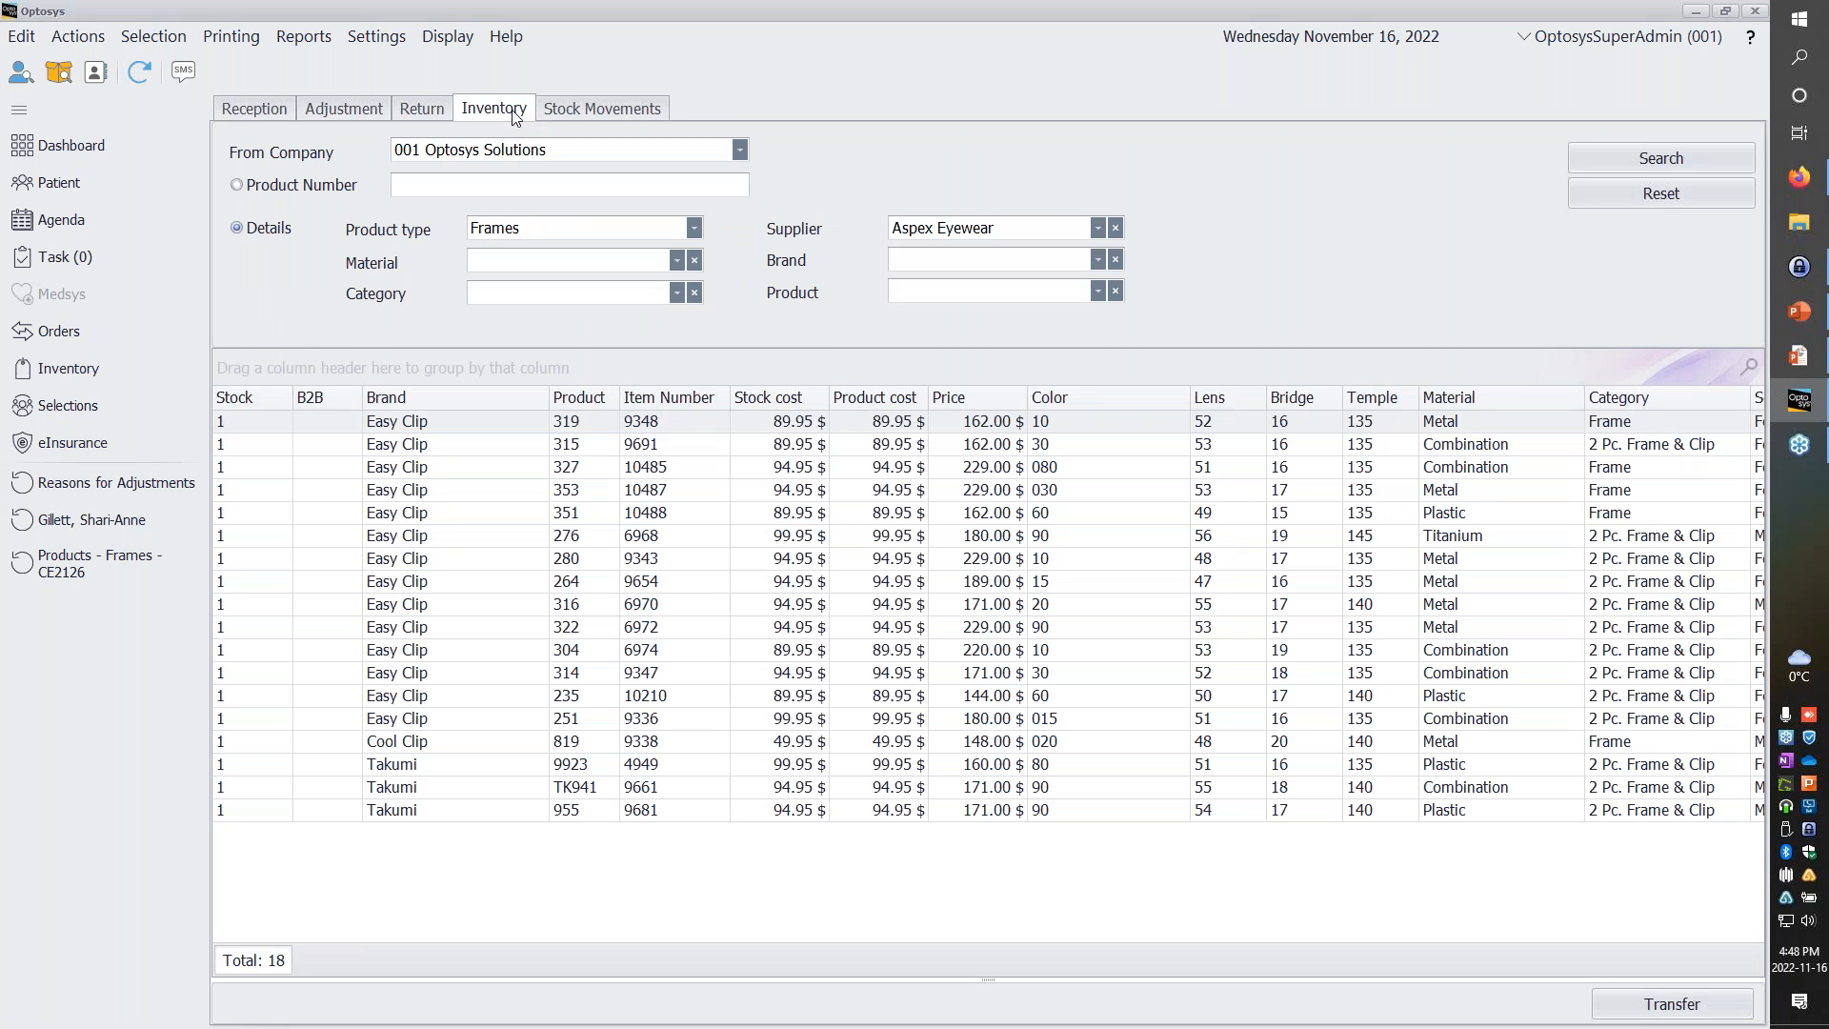